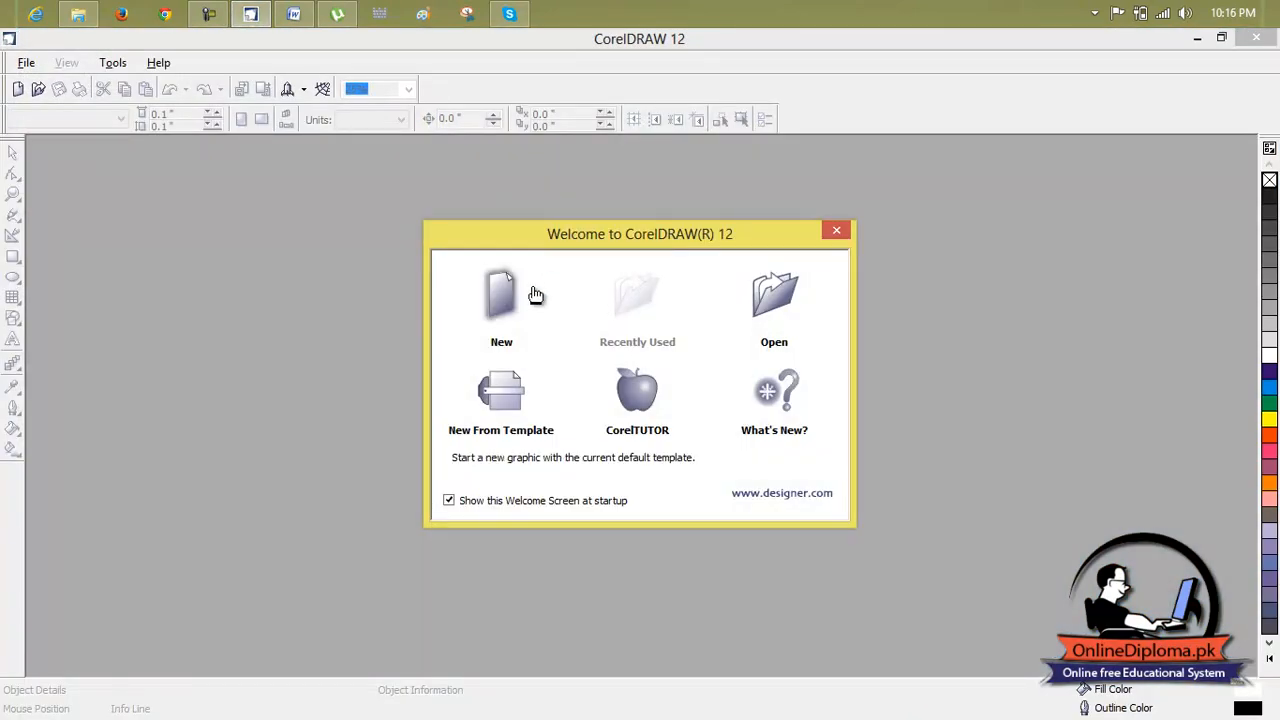
Start a new drawing and draw a red-filled rectangle about 6.3 × 1.9 inches in the upper part of the page
click(527, 293)
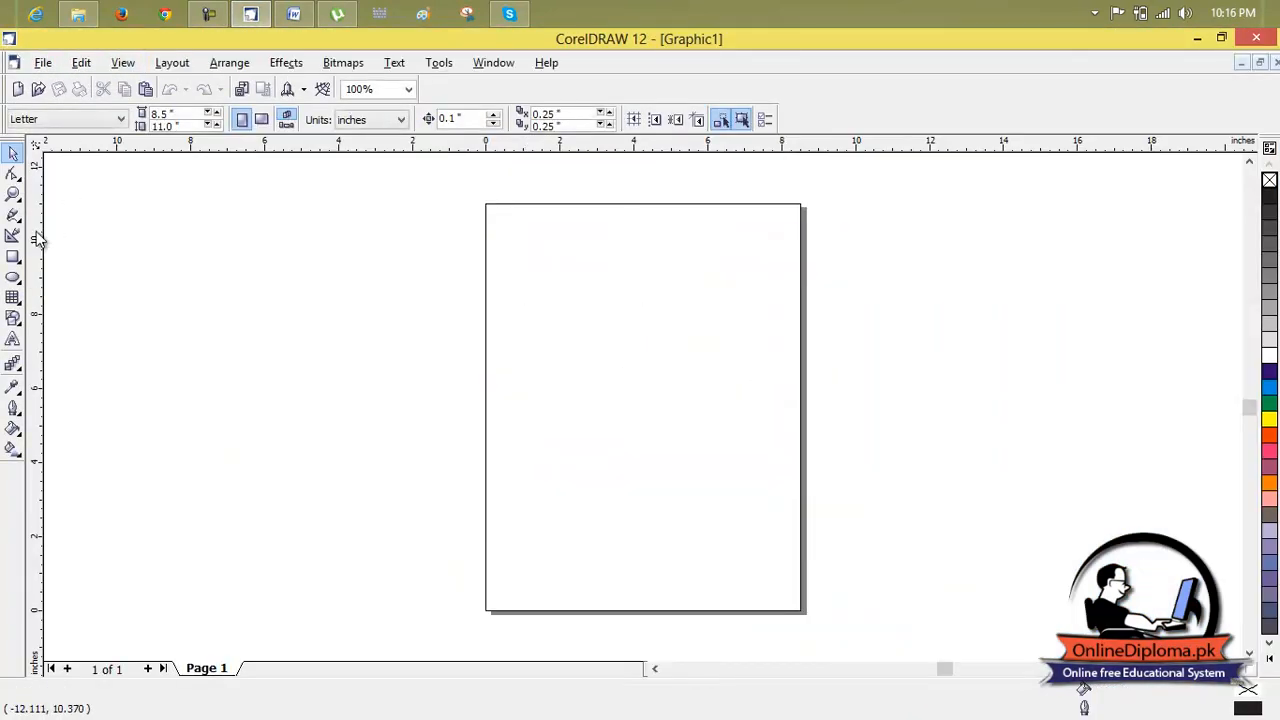
click(20, 264)
click(13, 277)
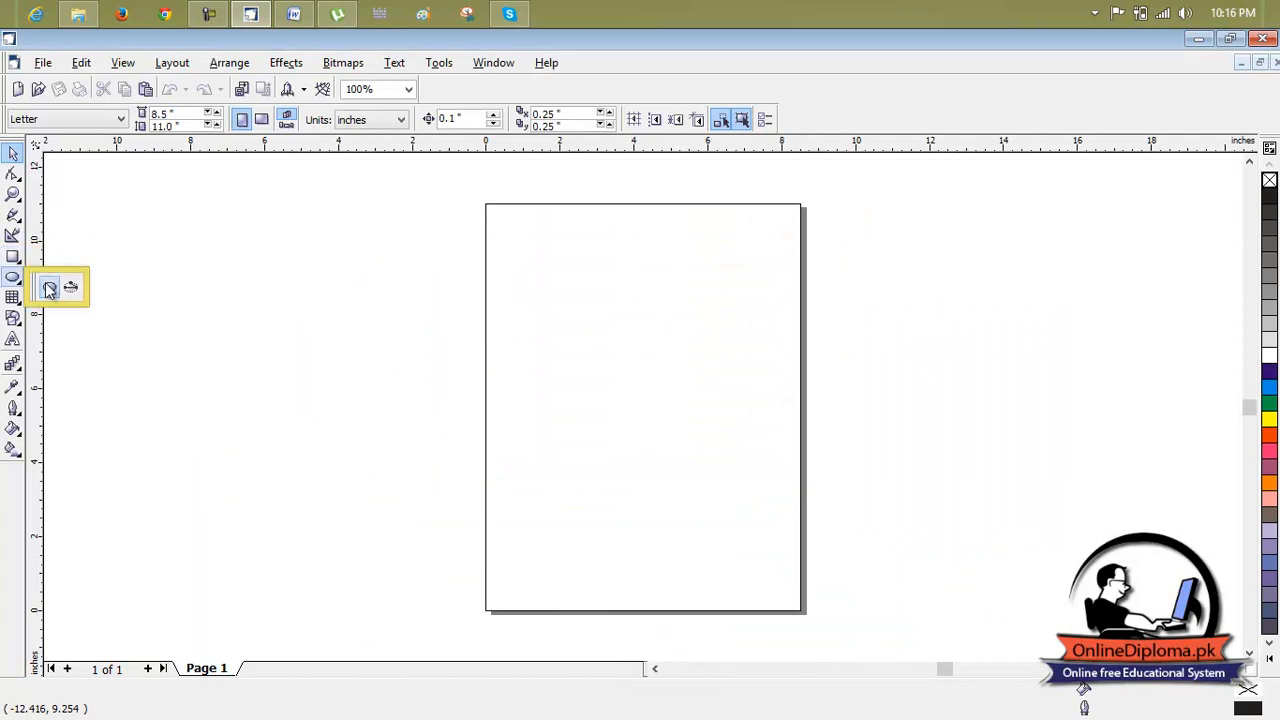
click(13, 256)
click(49, 264)
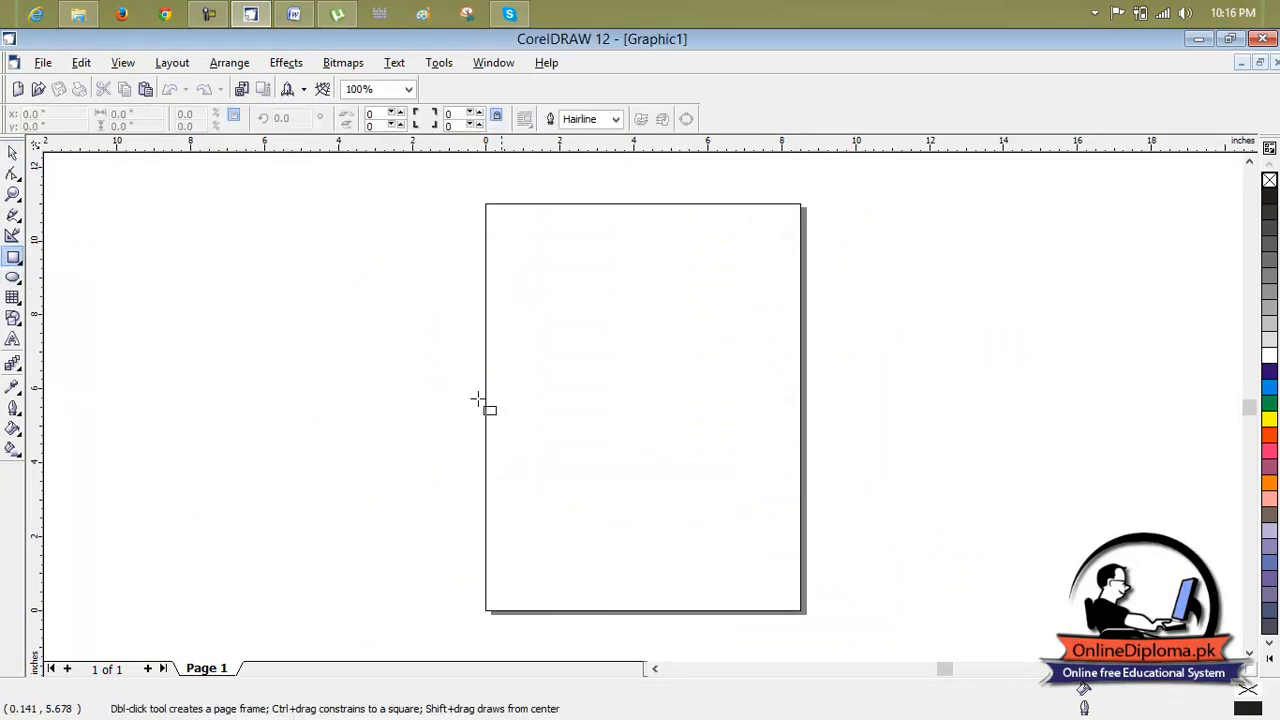
drag(527, 272, 760, 342)
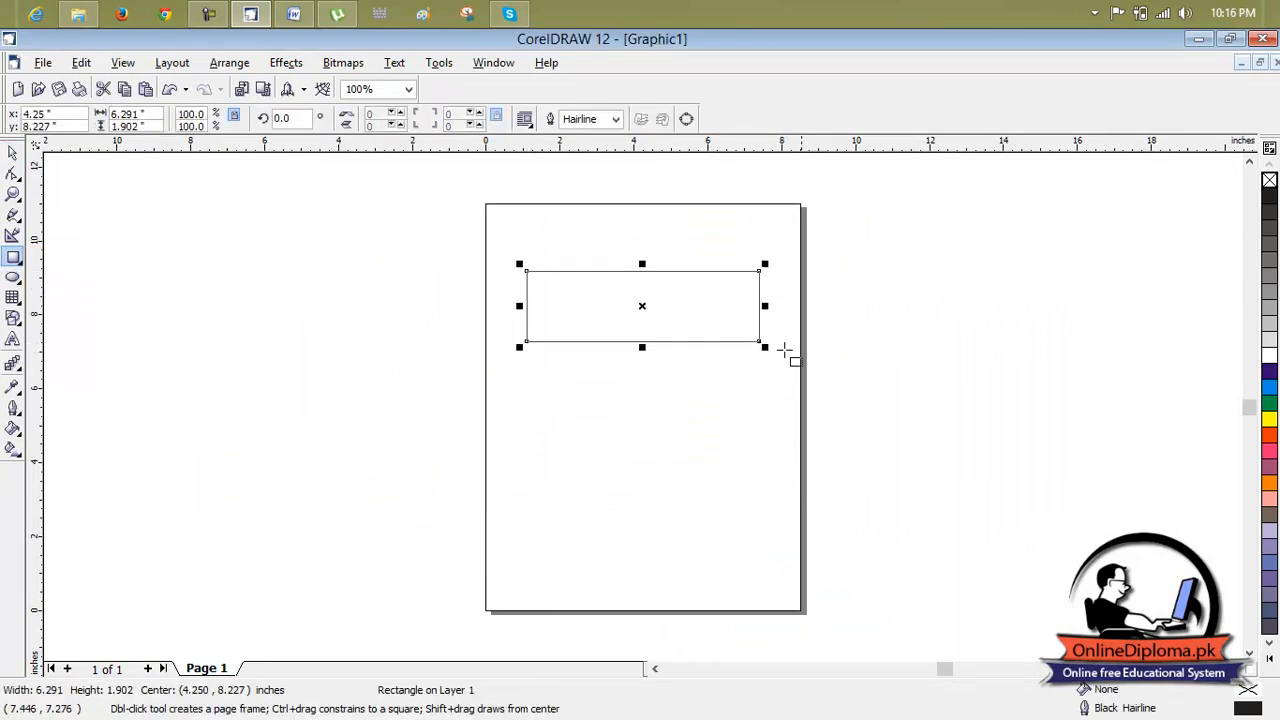
click(1270, 437)
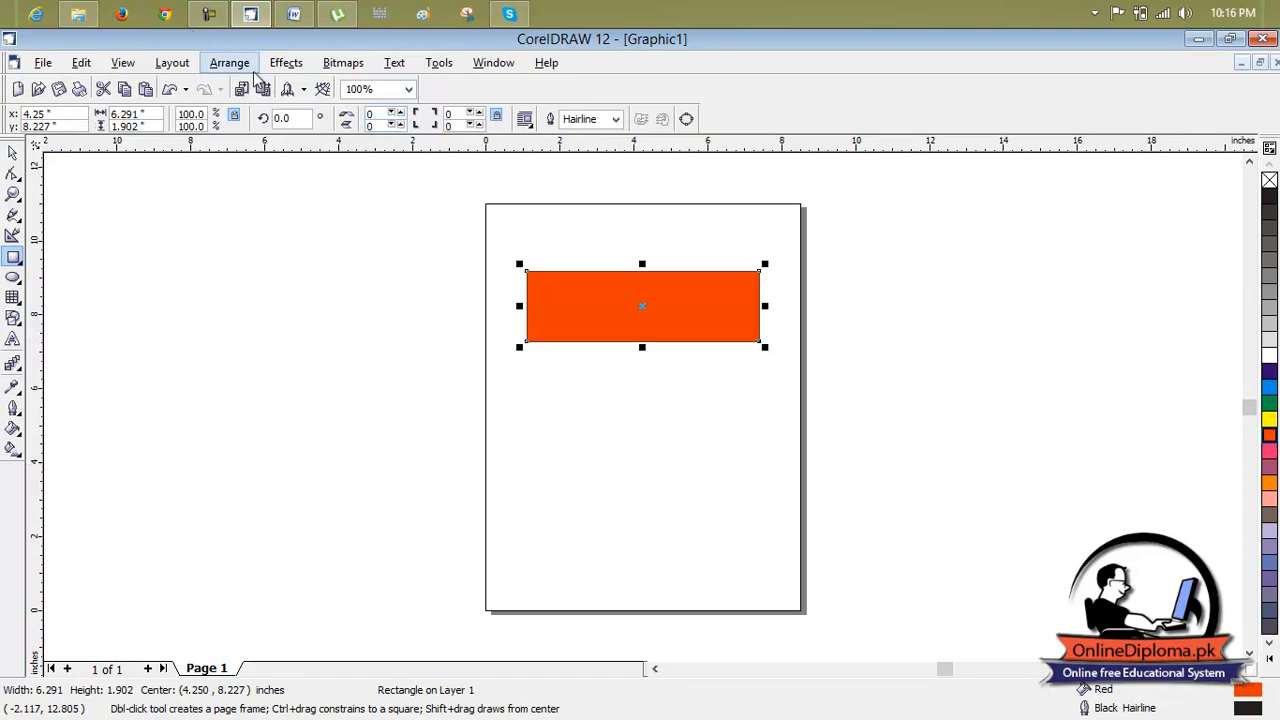
scroll(253, 73, up, 1)
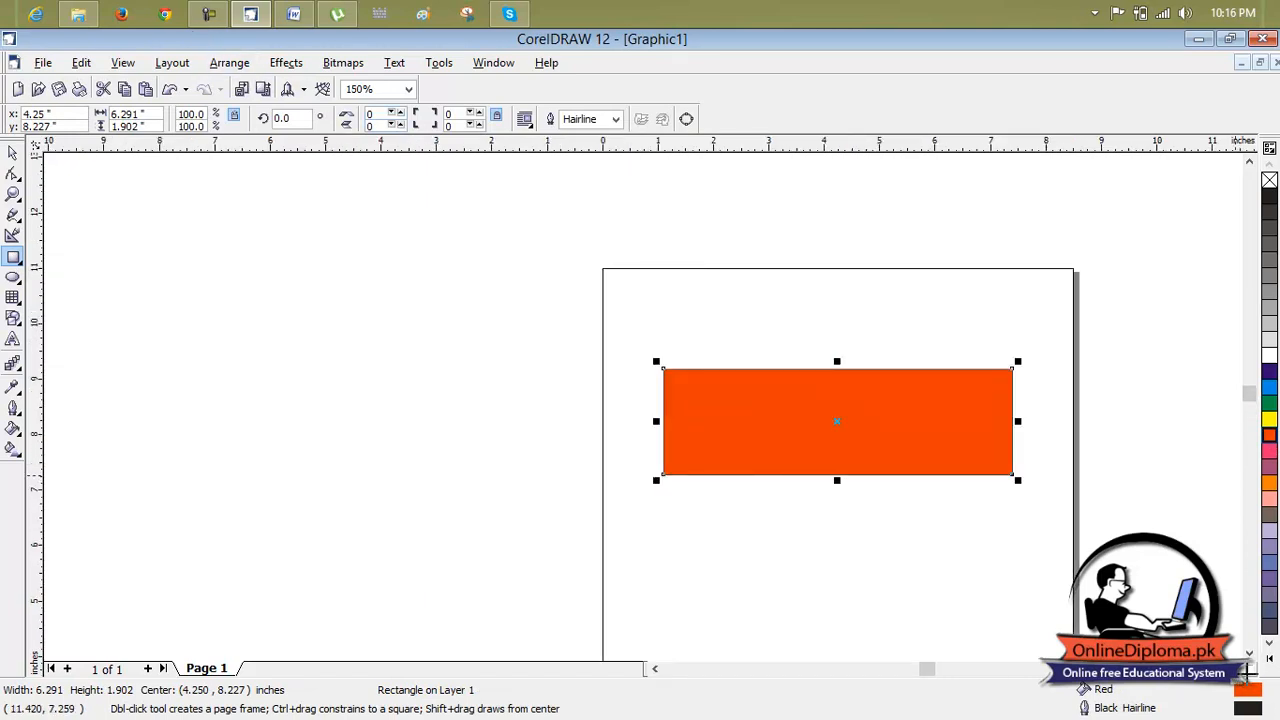
scroll(1245, 670, right, 2)
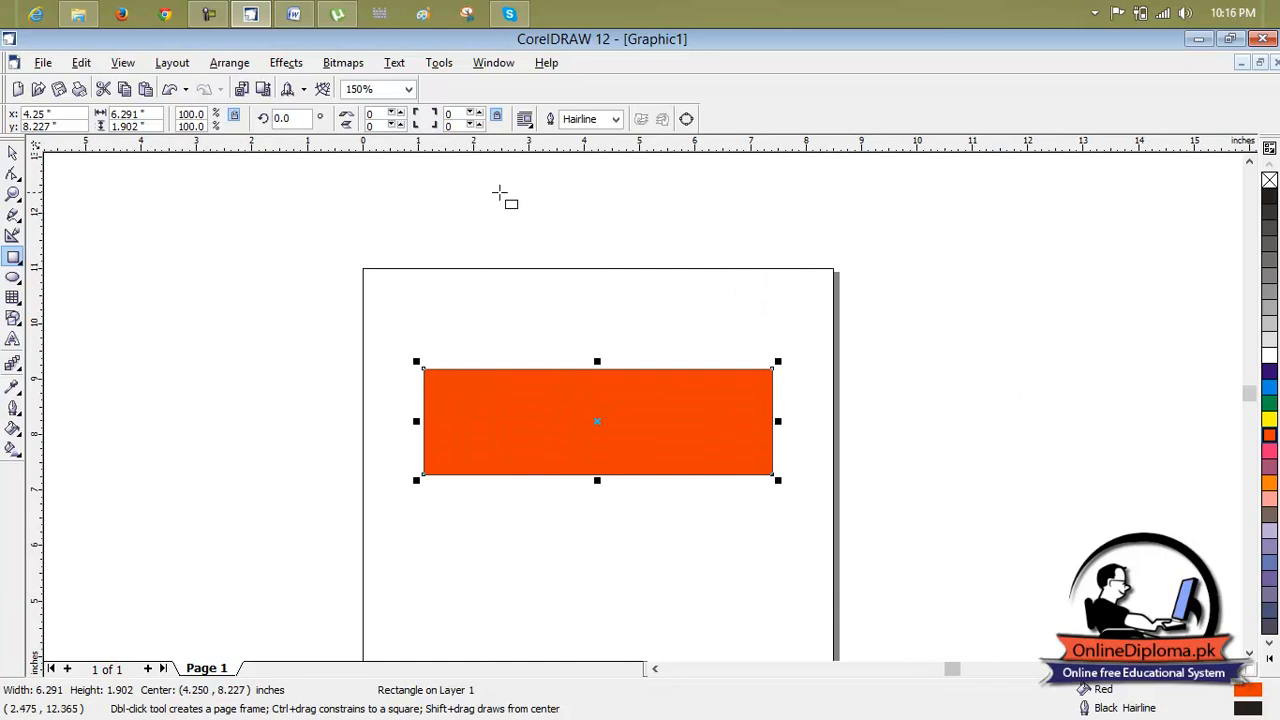
click(1250, 654)
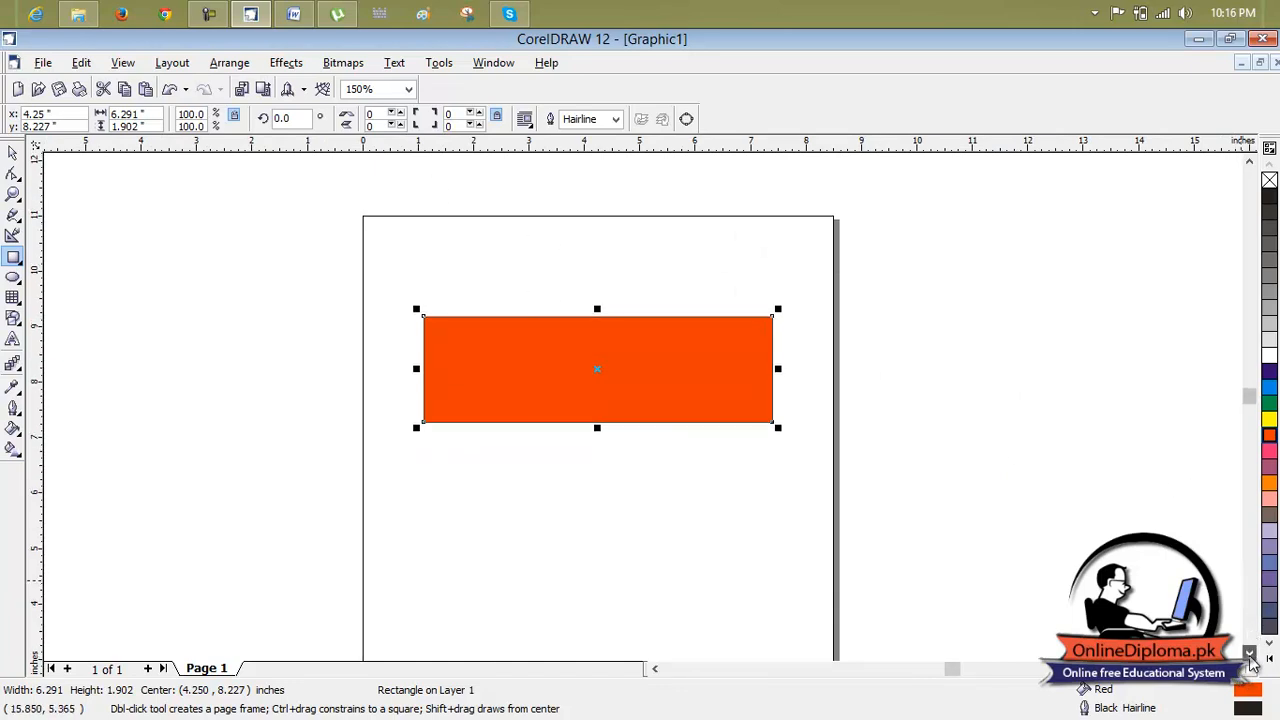
click(1250, 654)
click(1250, 655)
click(172, 64)
mouse_move(230, 63)
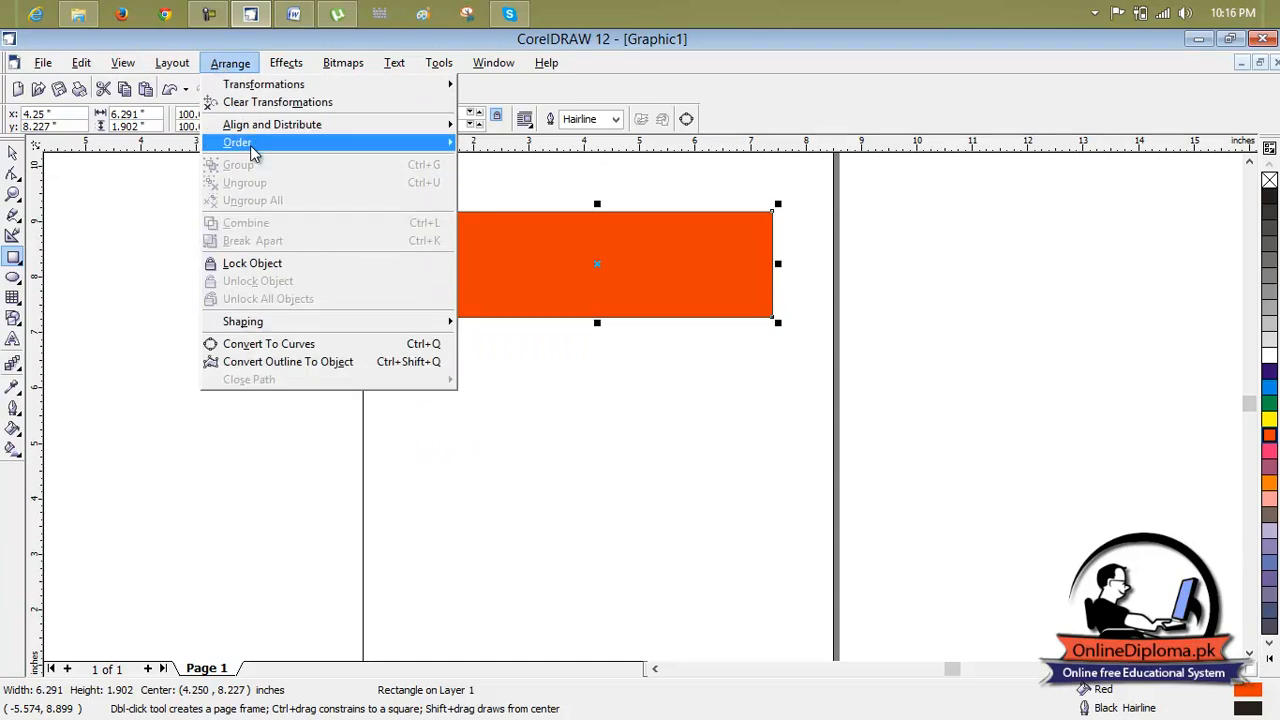
click(807, 210)
click(688, 276)
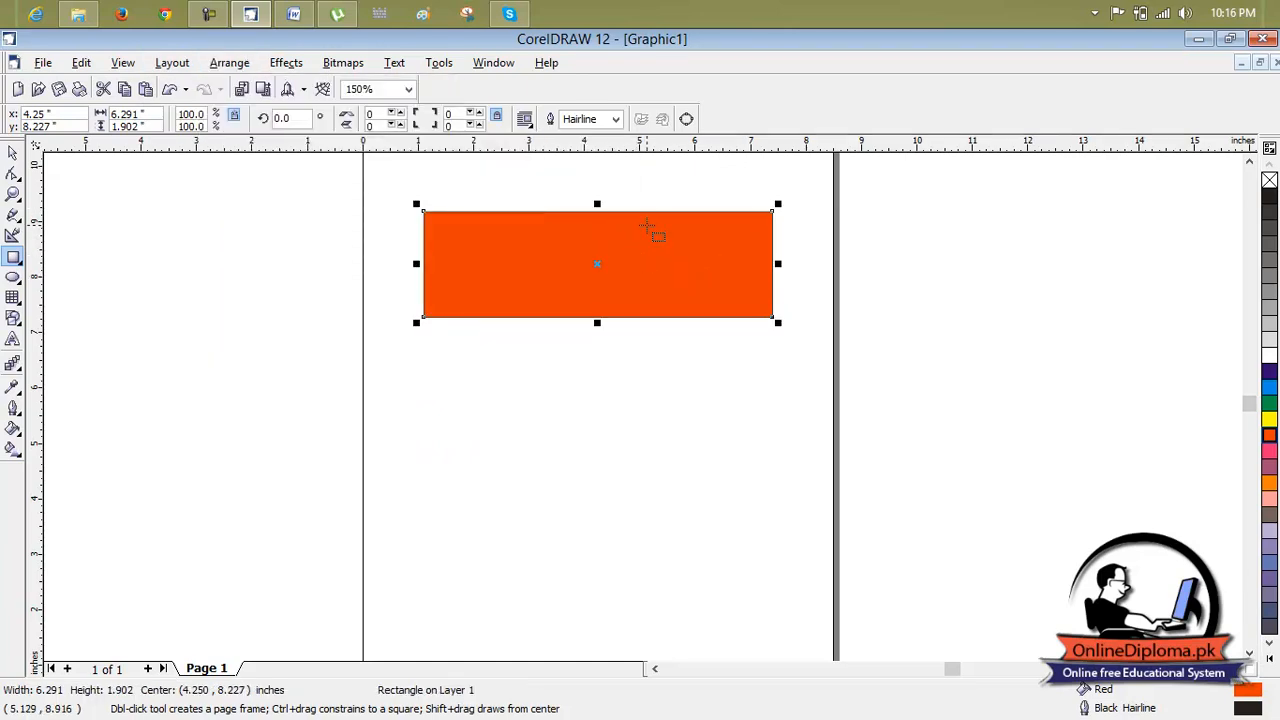
click(207, 269)
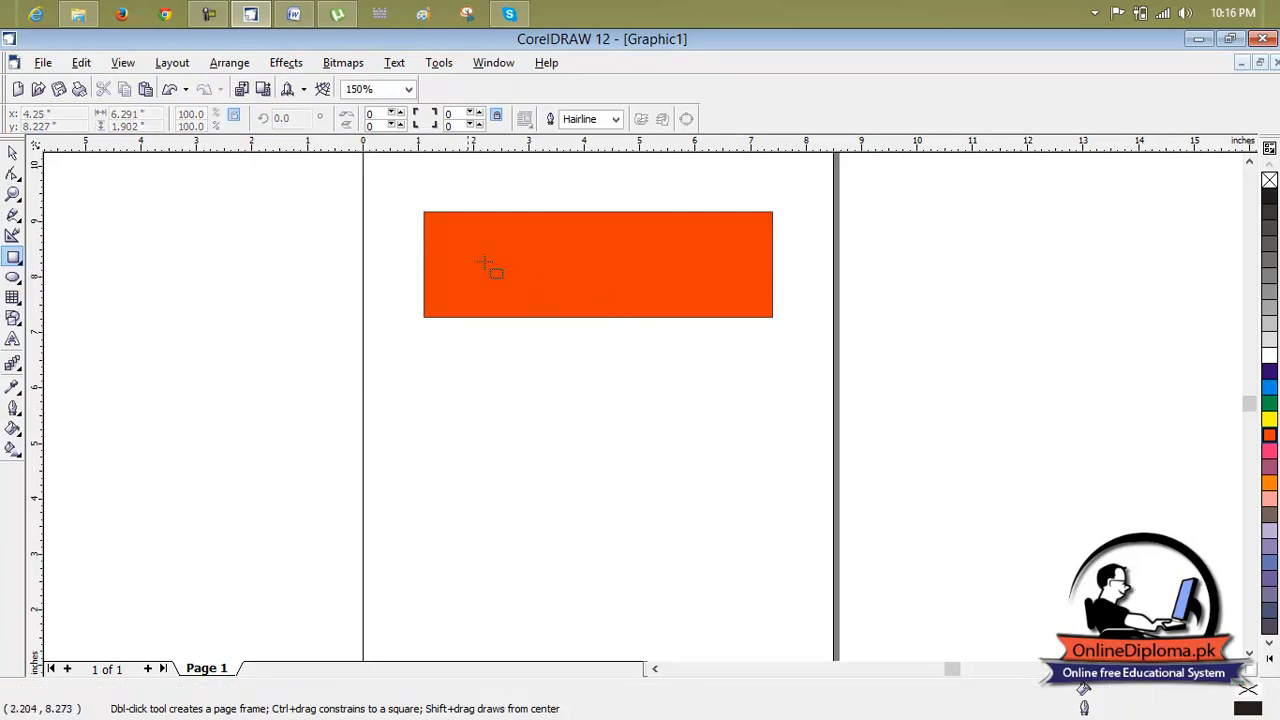
Duplicate the red rectangle so the copy overlaps its lower-right corner, and fill the copy with magenta
click(13, 152)
click(502, 286)
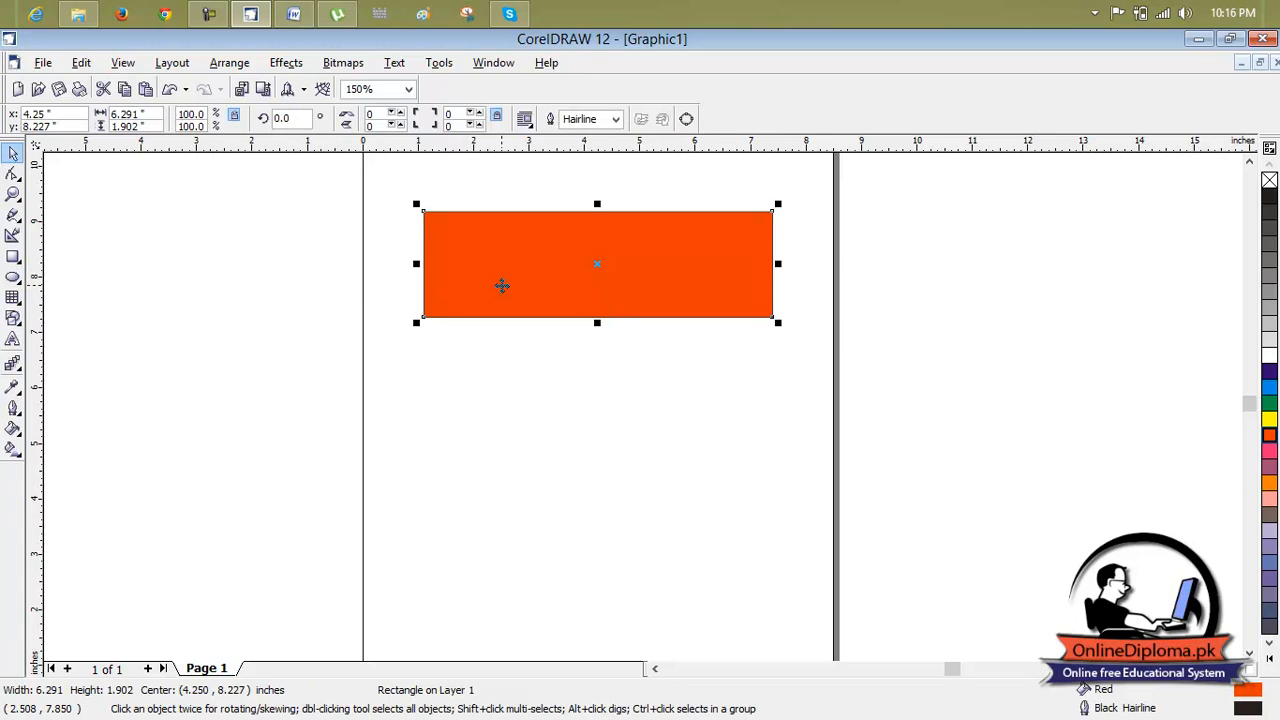
drag(502, 286, 816, 346)
click(1269, 450)
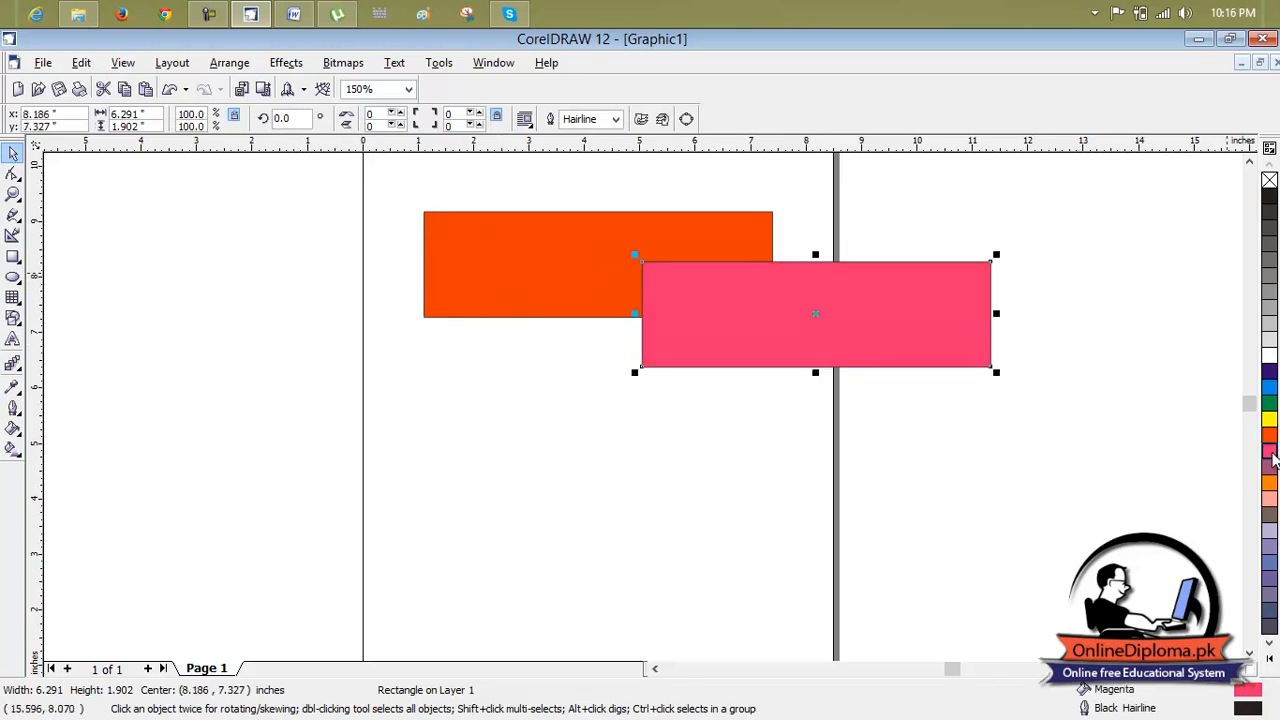
Move the magenta rectangle up about 0.1 inch
click(1171, 339)
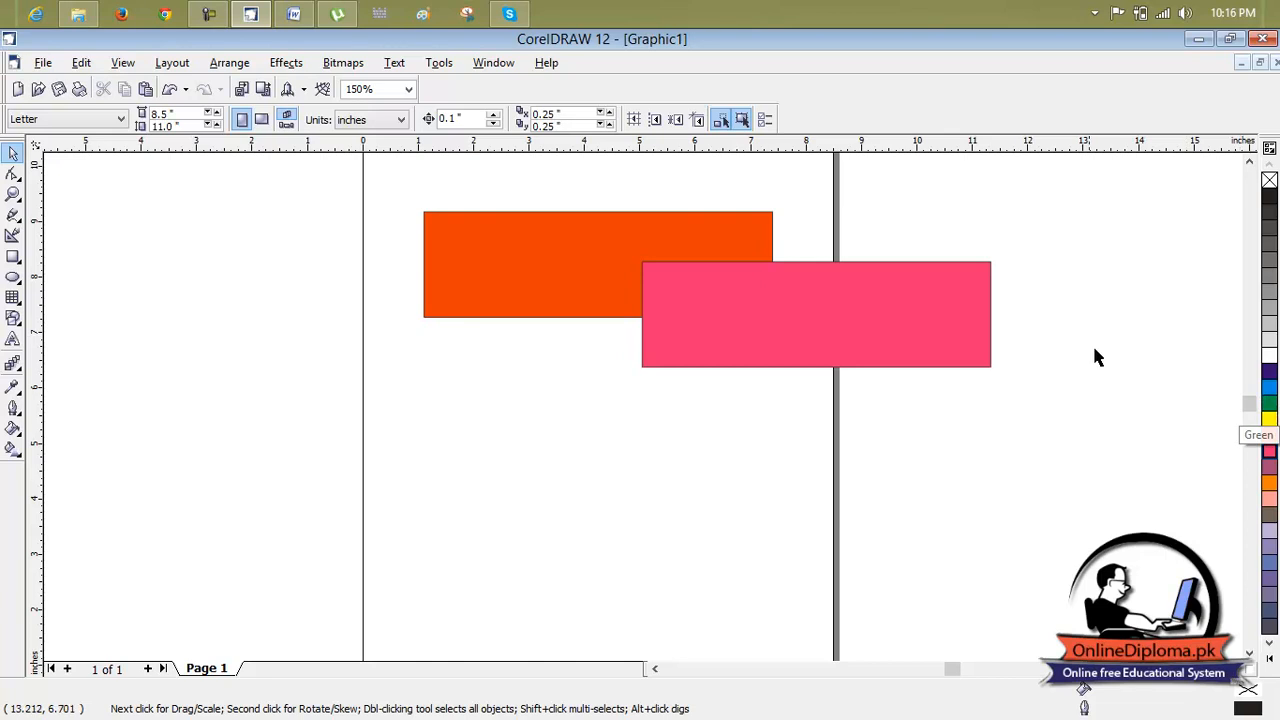
click(968, 309)
click(1090, 302)
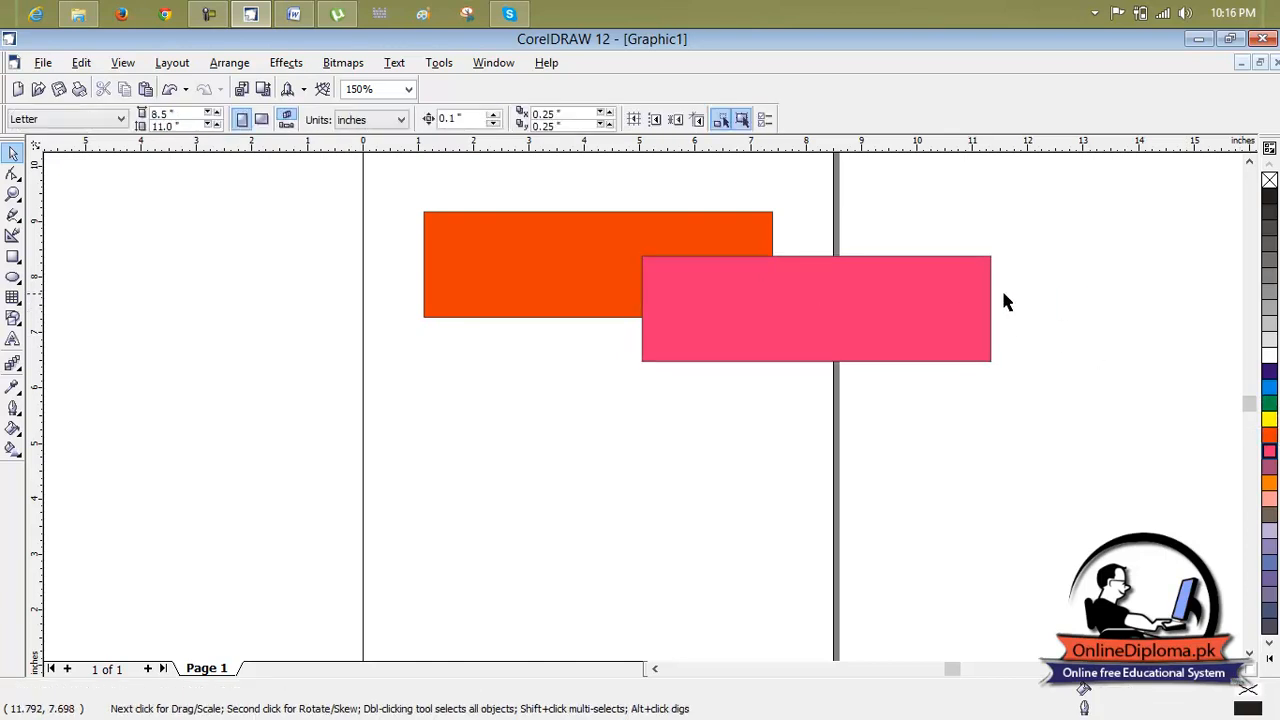
click(654, 235)
click(806, 323)
click(1075, 321)
Group the red and magenta rectangles and move the group slightly left and down
click(965, 320)
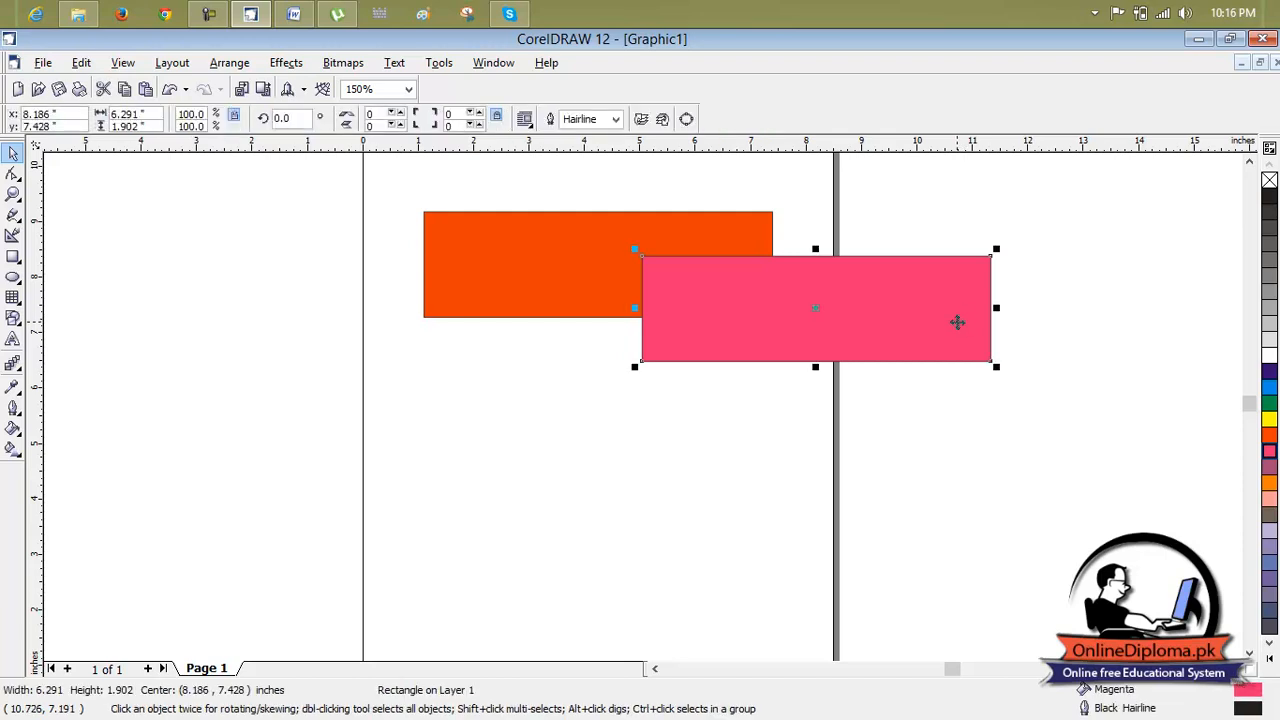
shift+click(587, 277)
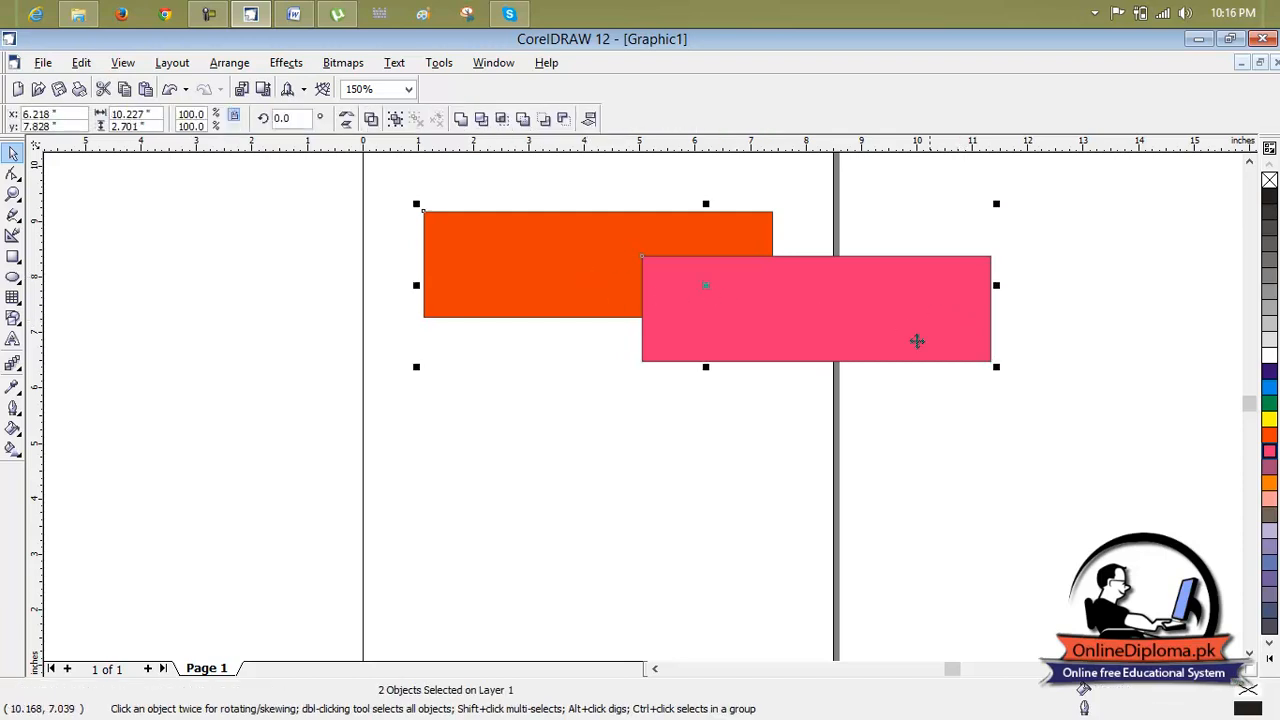
click(172, 62)
mouse_move(229, 62)
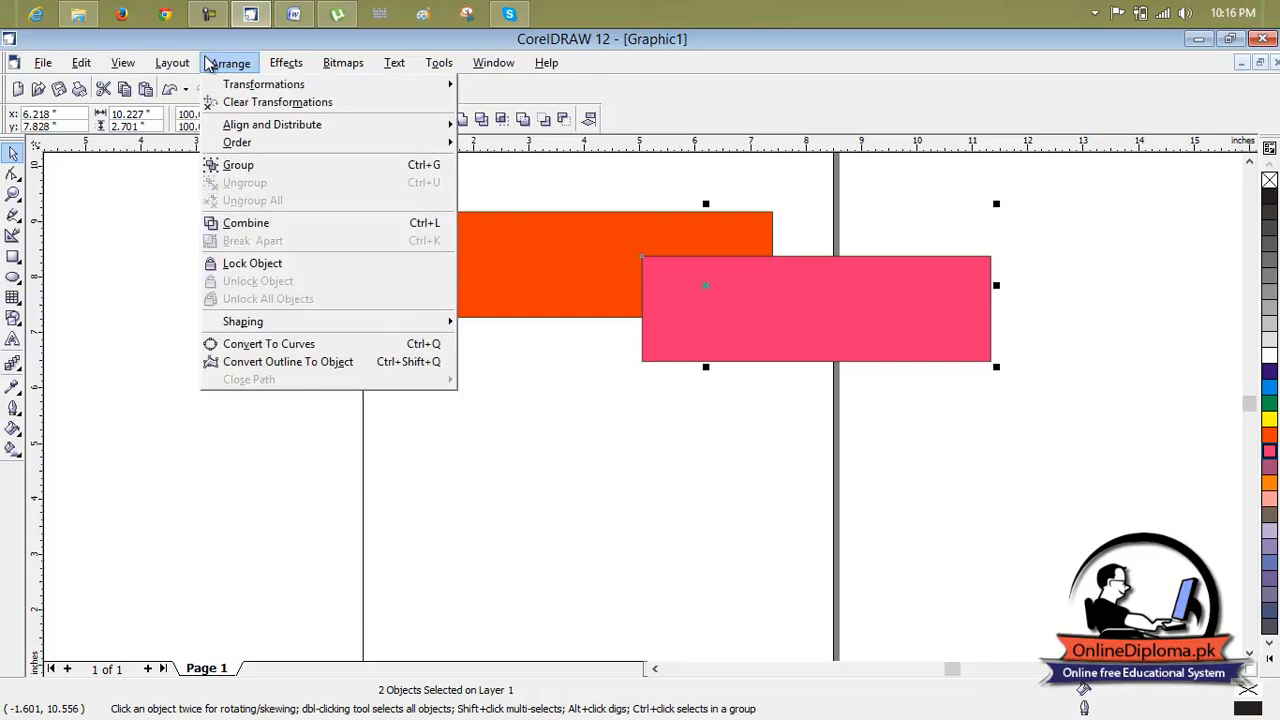
click(268, 172)
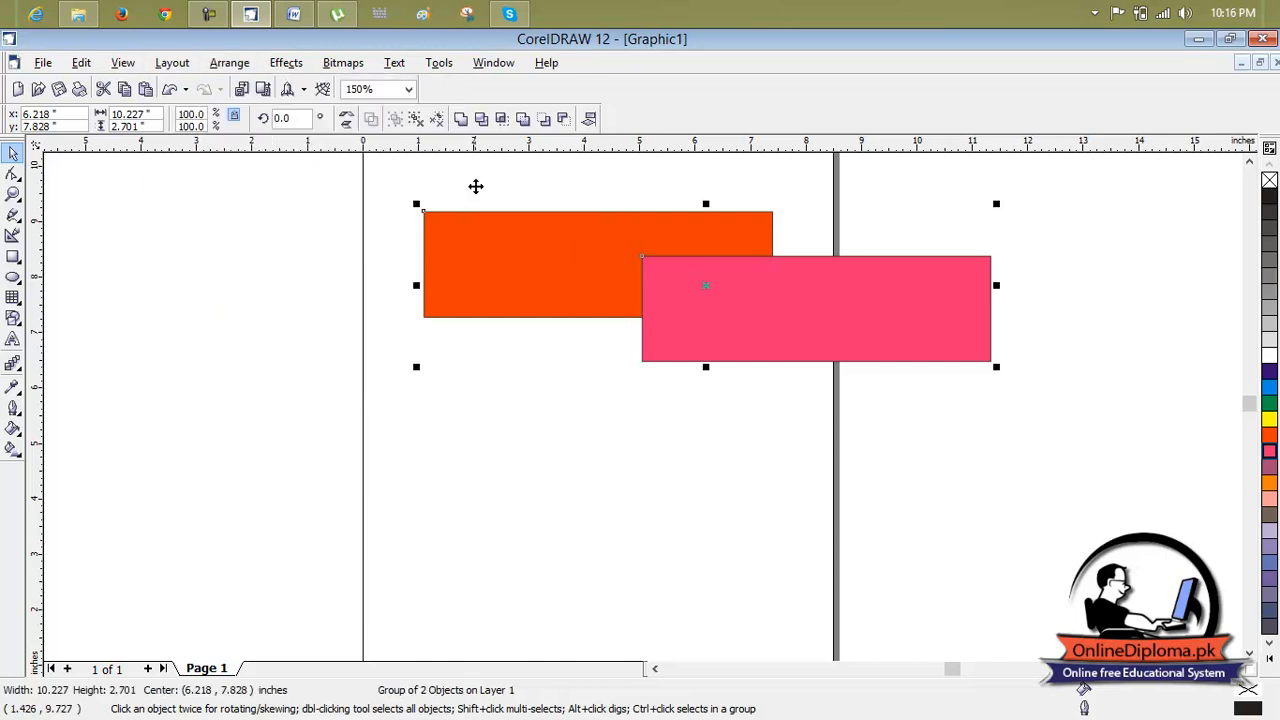
click(1125, 523)
drag(908, 337, 882, 348)
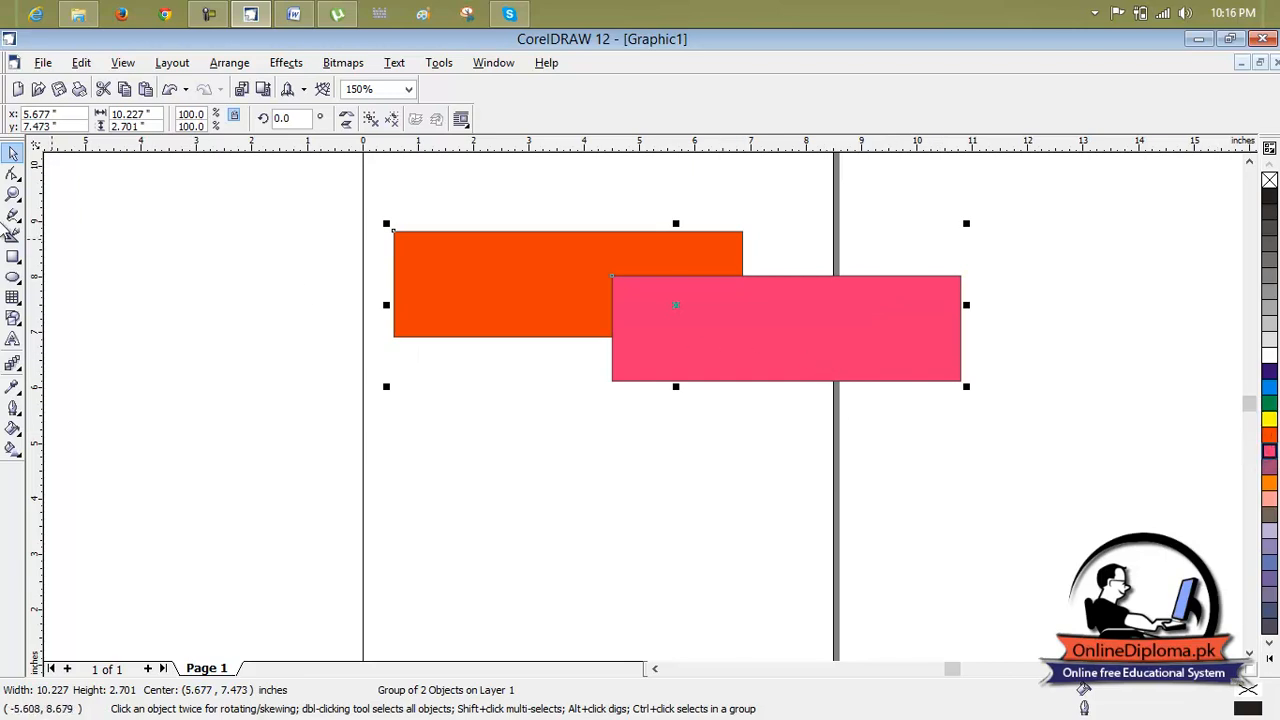
Draw an ellipse about 4.0 × 3.5 inches overlapping both rectangles and fill it with green
click(13, 277)
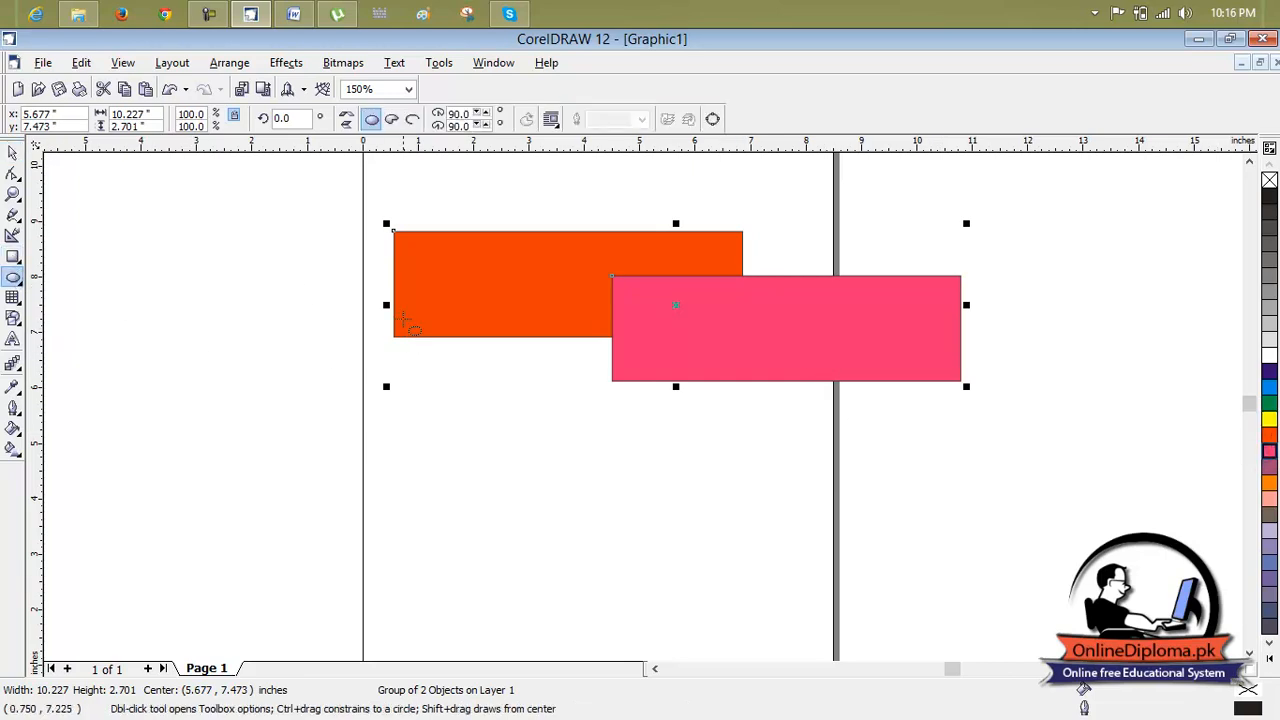
drag(484, 244, 721, 450)
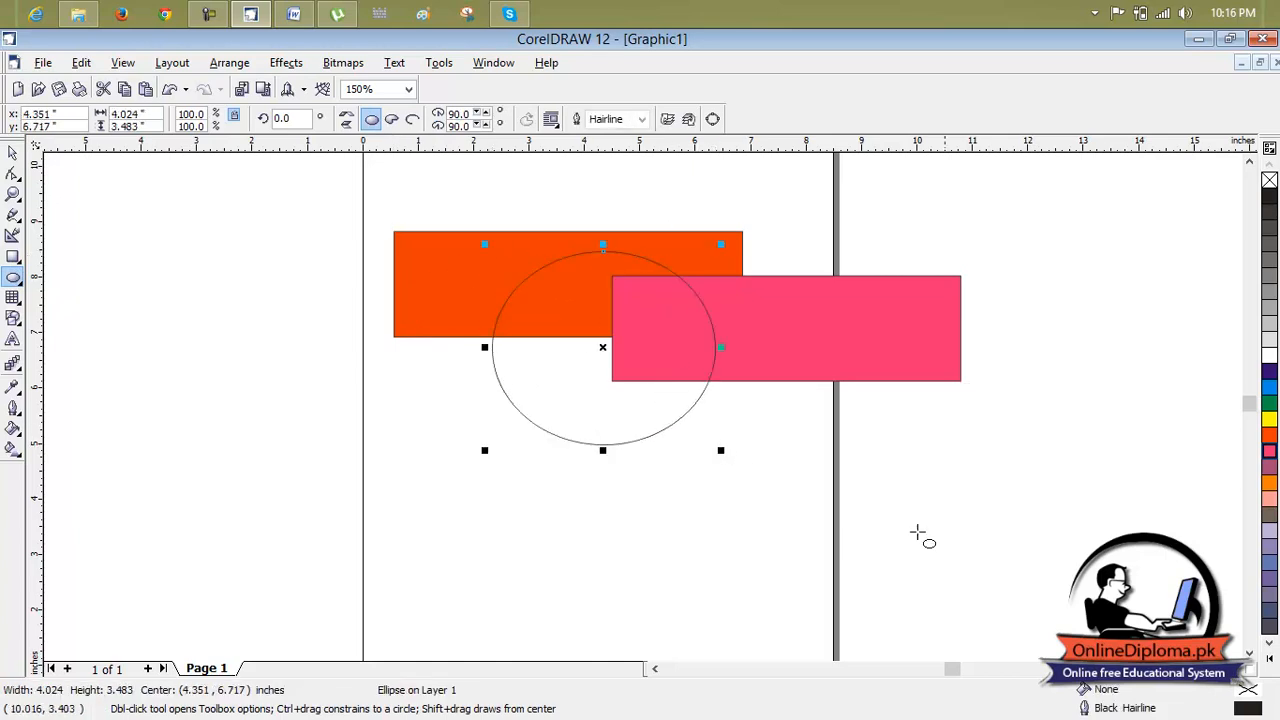
click(1270, 405)
click(791, 485)
Draw a second ellipse about 3.7 × 3.5 inches overlapping the green one's lower-left part and fill it with red
click(14, 150)
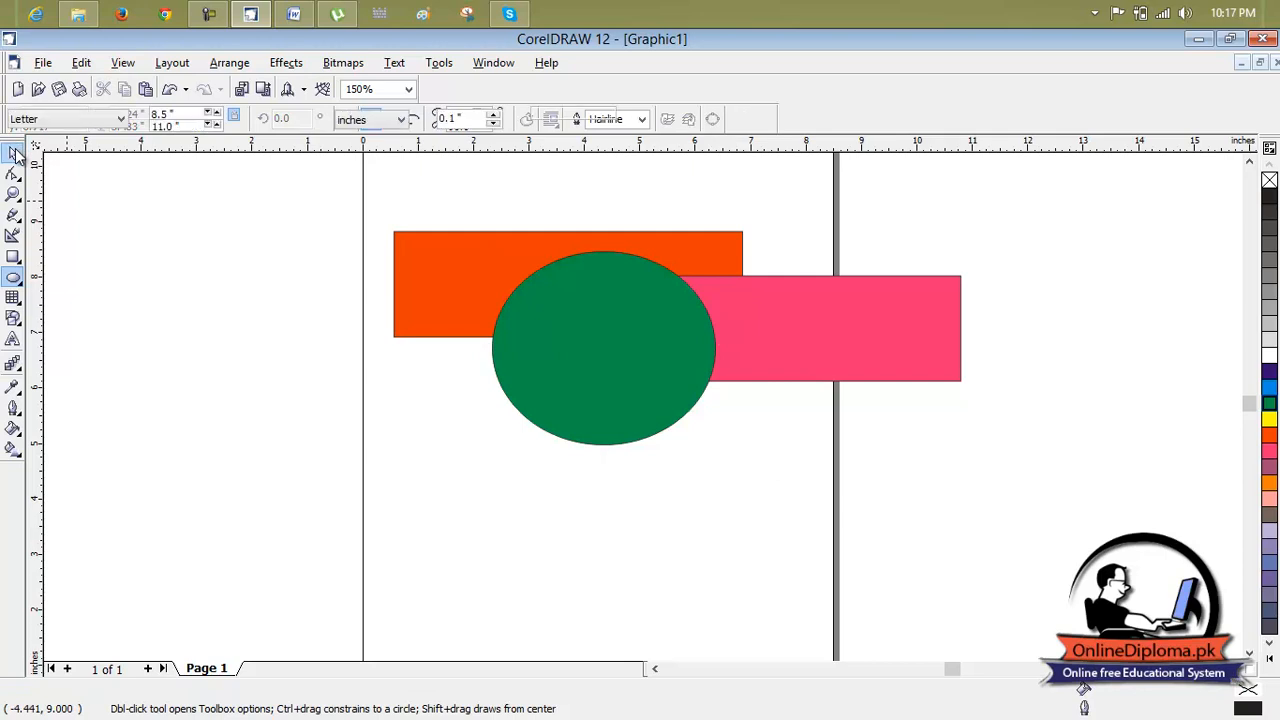
click(14, 278)
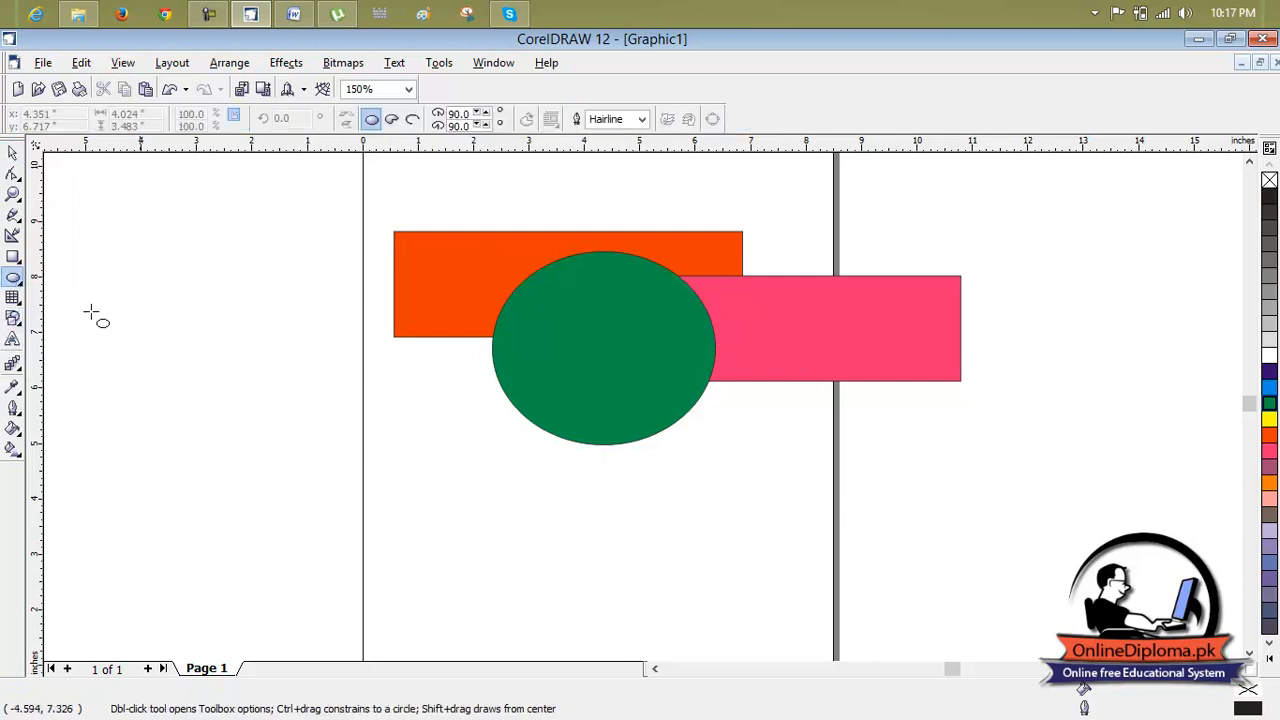
drag(434, 350, 644, 551)
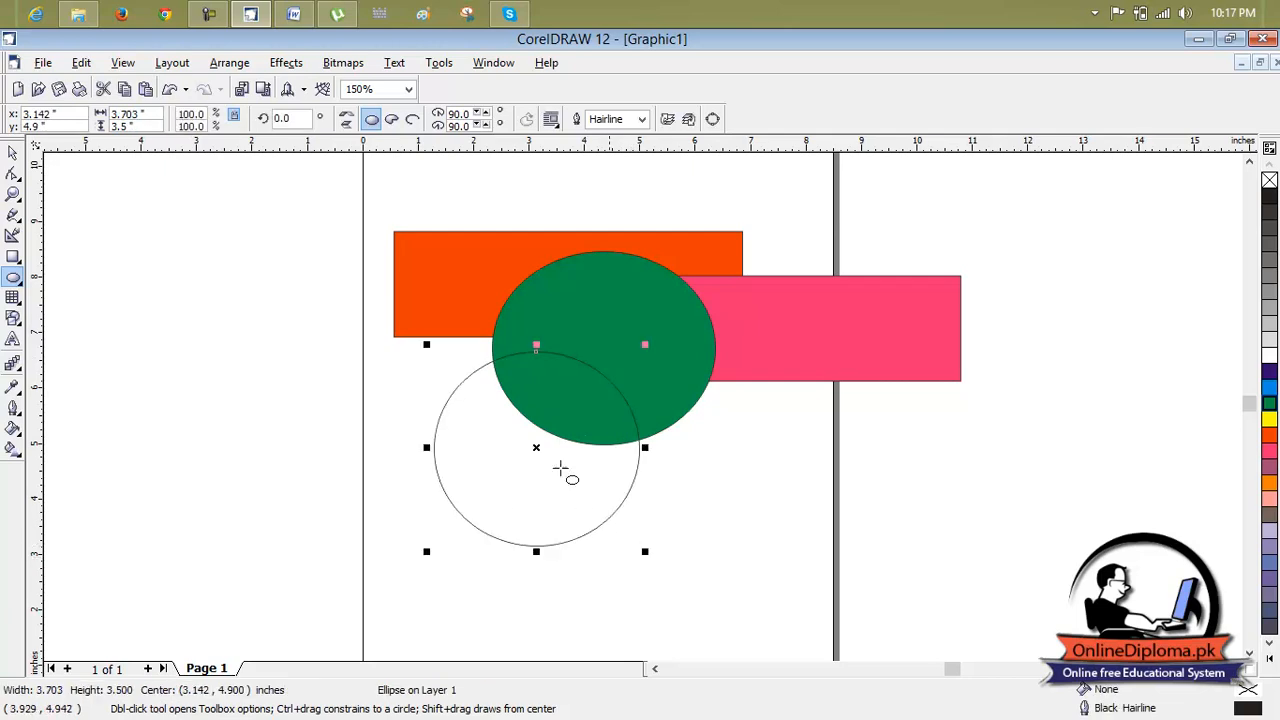
click(1269, 437)
click(982, 450)
Group the green and red ellipses
click(658, 382)
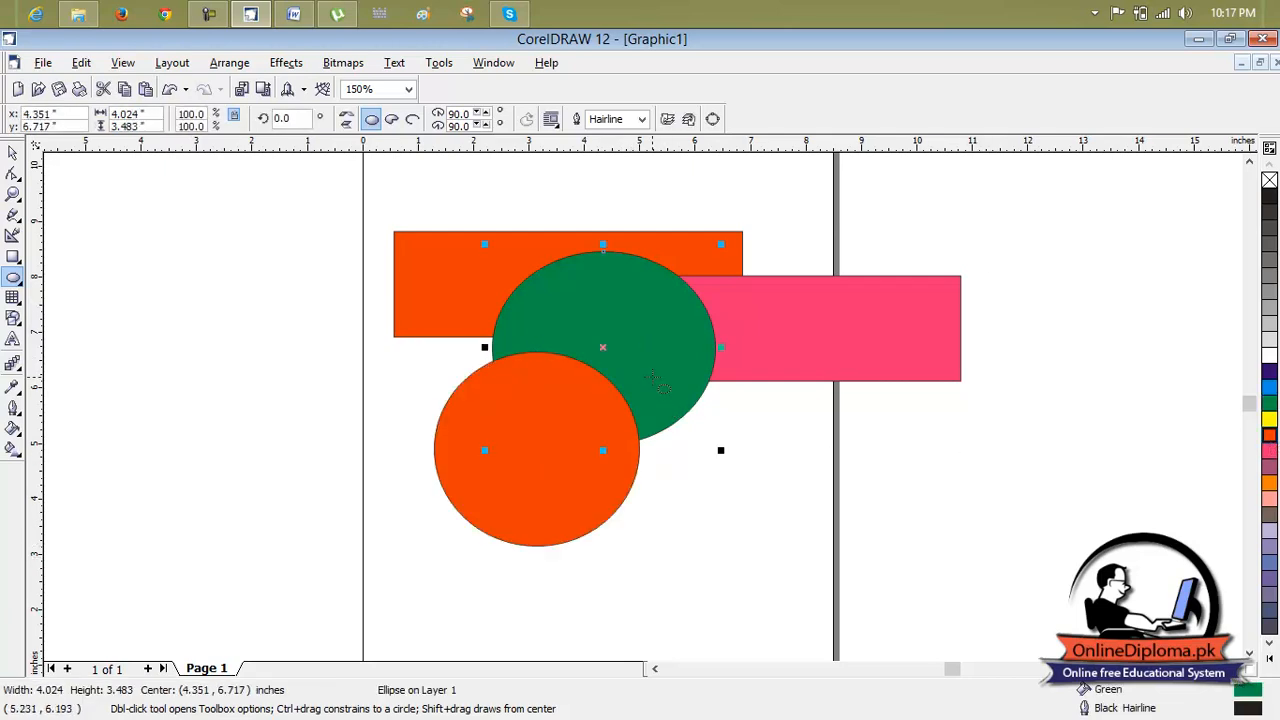
shift+click(544, 413)
click(230, 63)
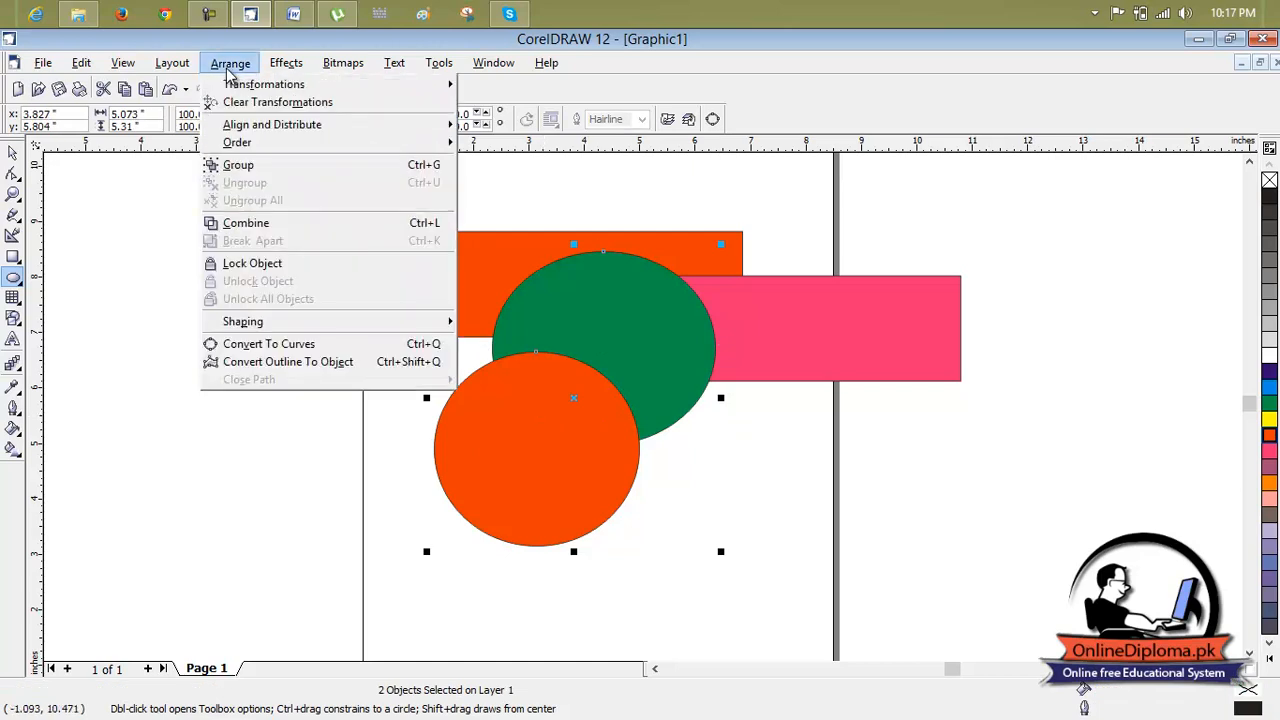
click(285, 168)
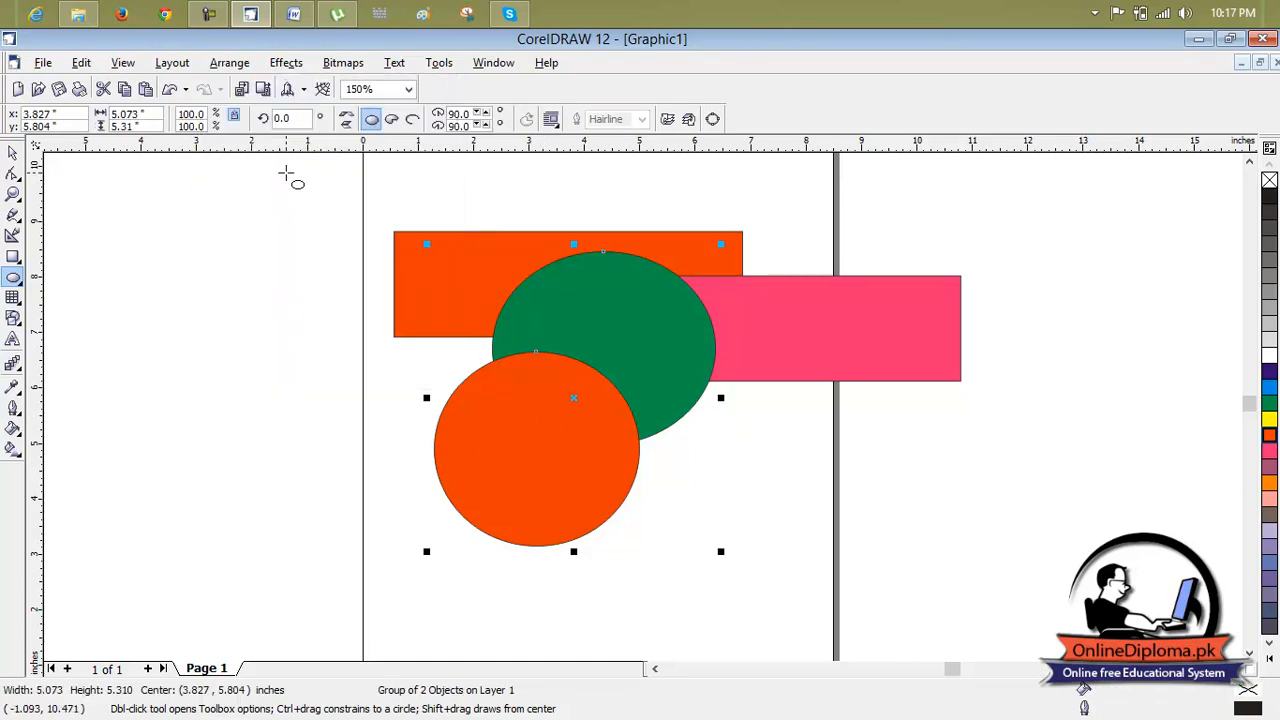
Delete the stray tiny ellipse and move the ellipse group down below the rectangles
drag(970, 514, 961, 510)
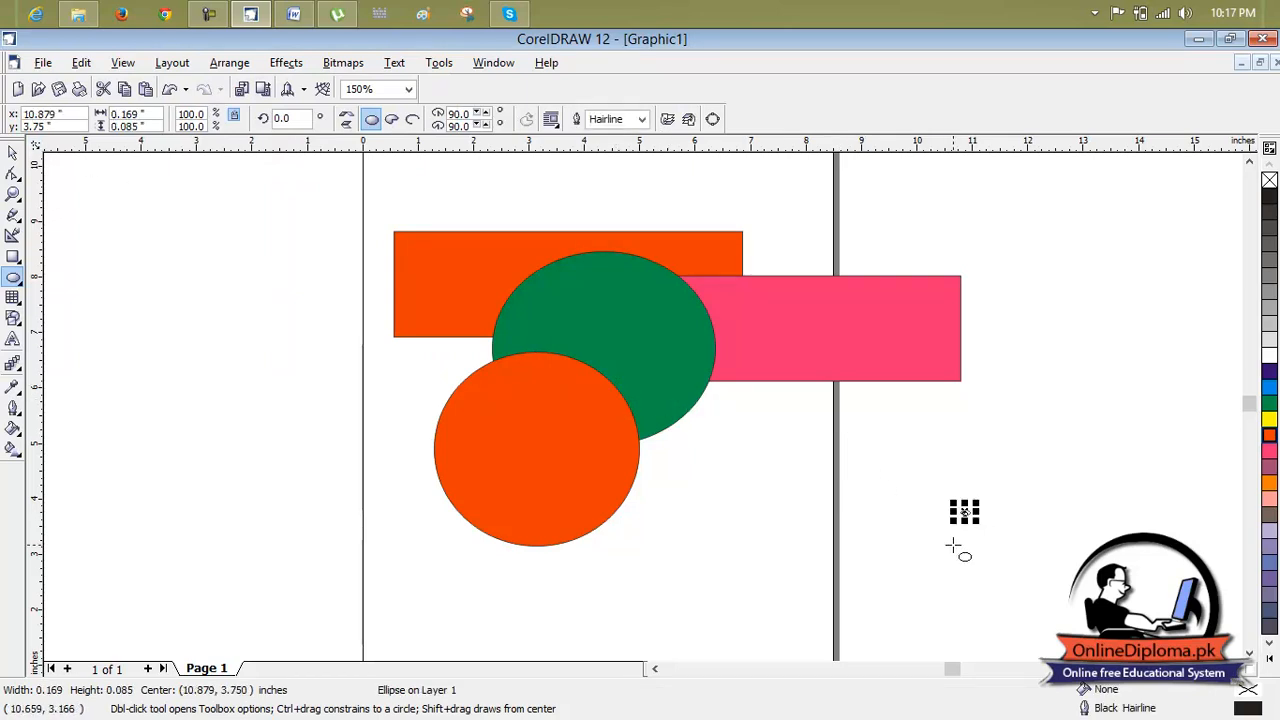
key(Delete)
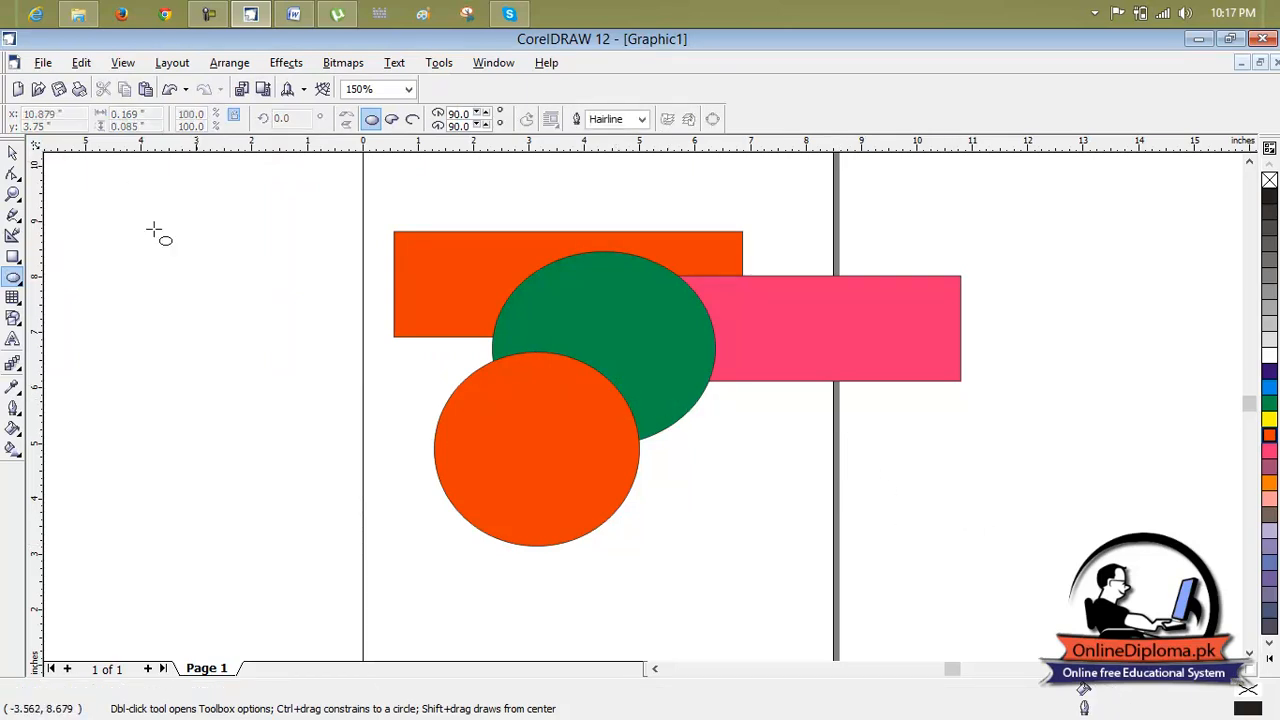
click(13, 154)
drag(565, 407, 594, 559)
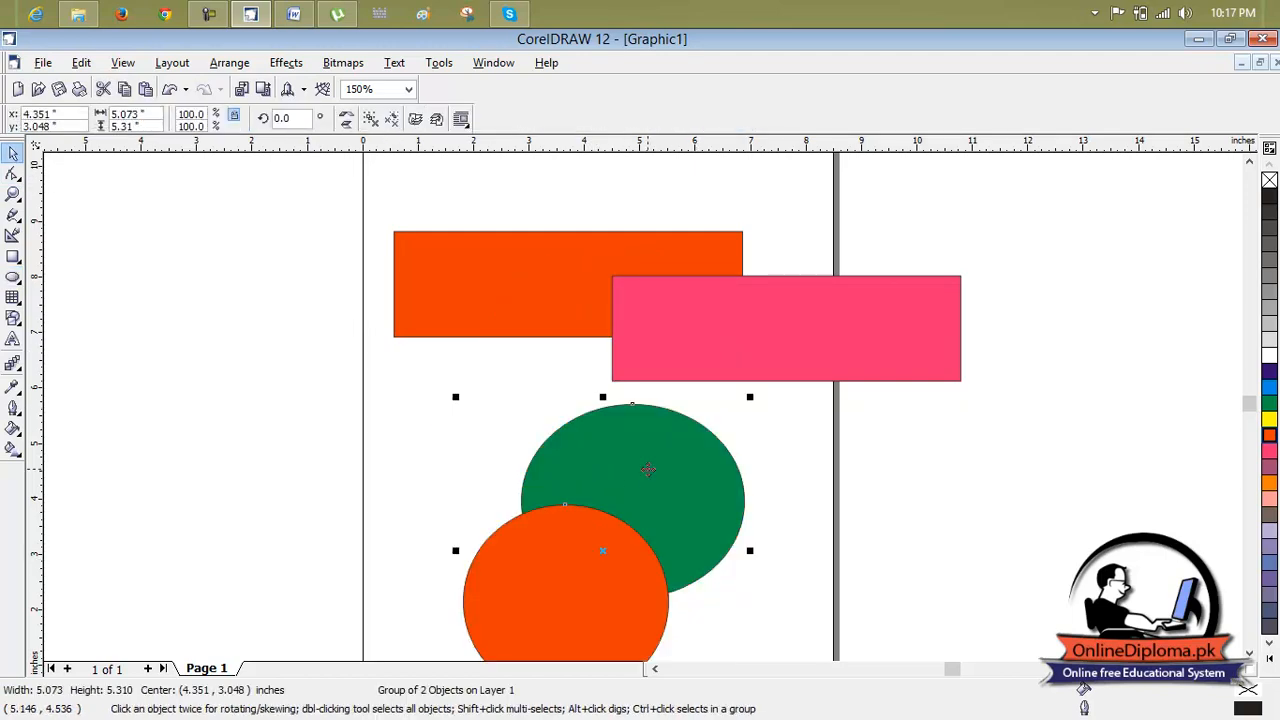
Group the rectangle group and the ellipse group together into one group
shift+click(571, 321)
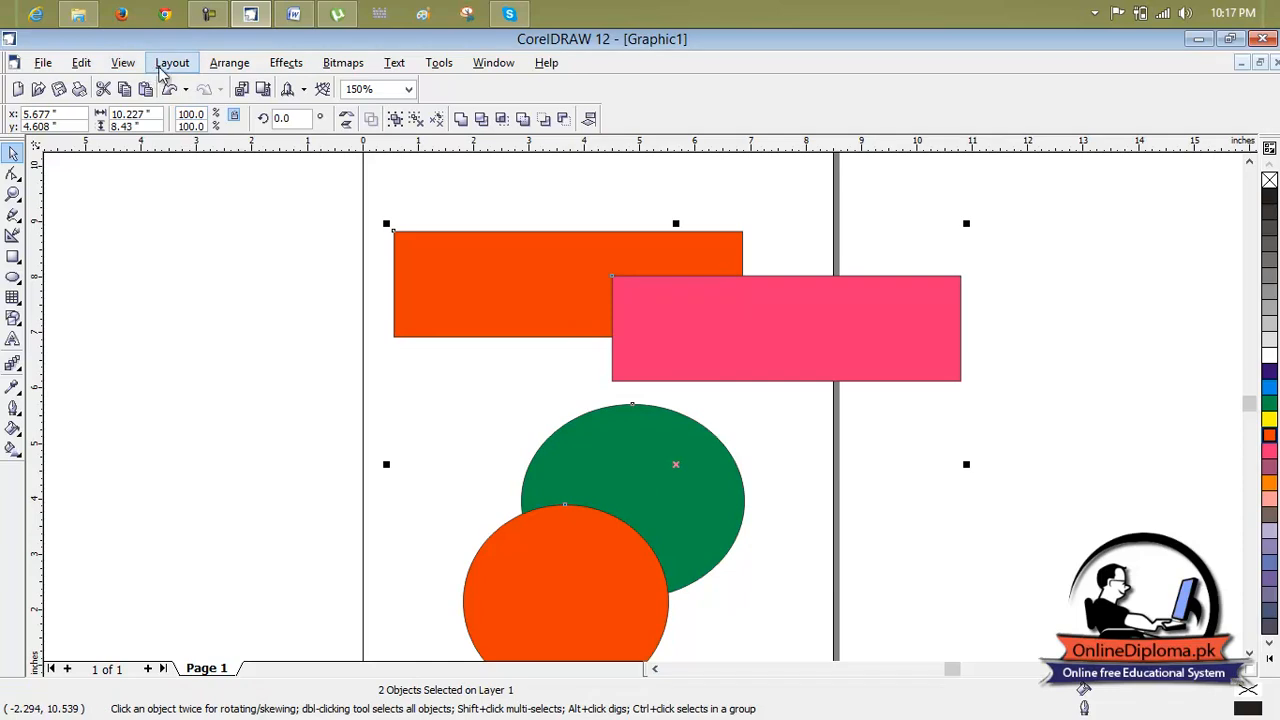
click(230, 62)
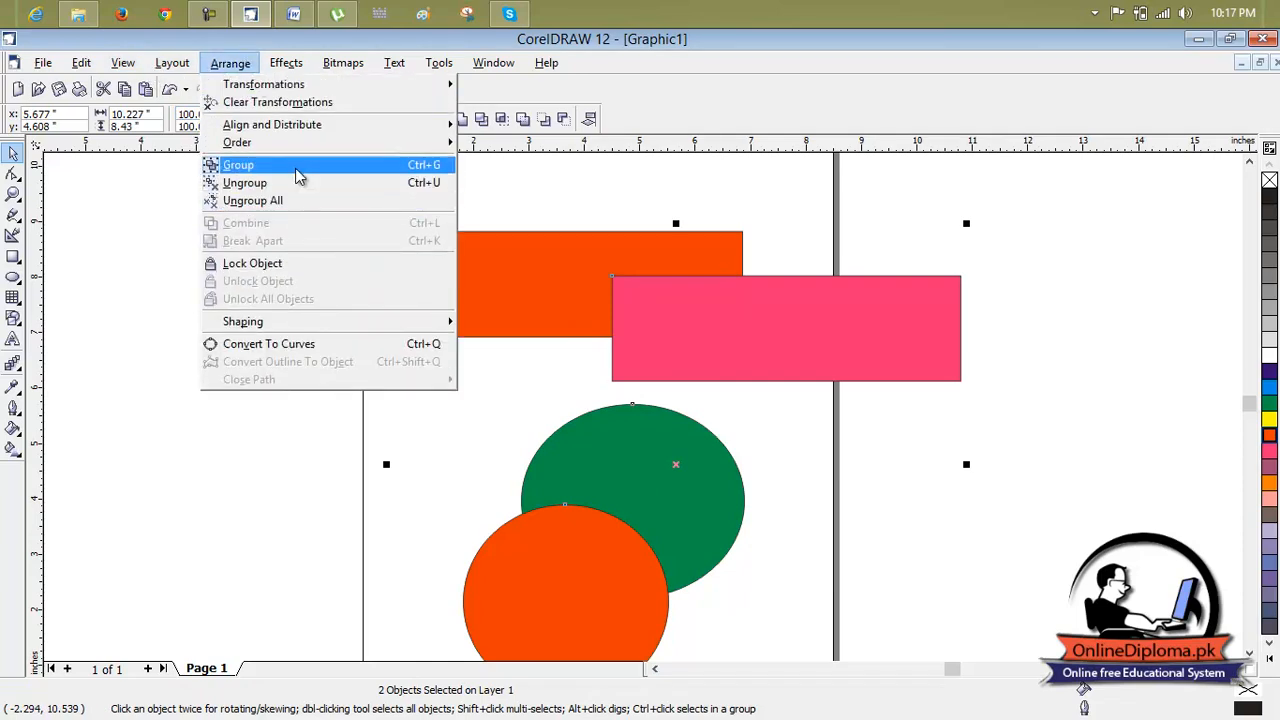
click(298, 175)
click(910, 478)
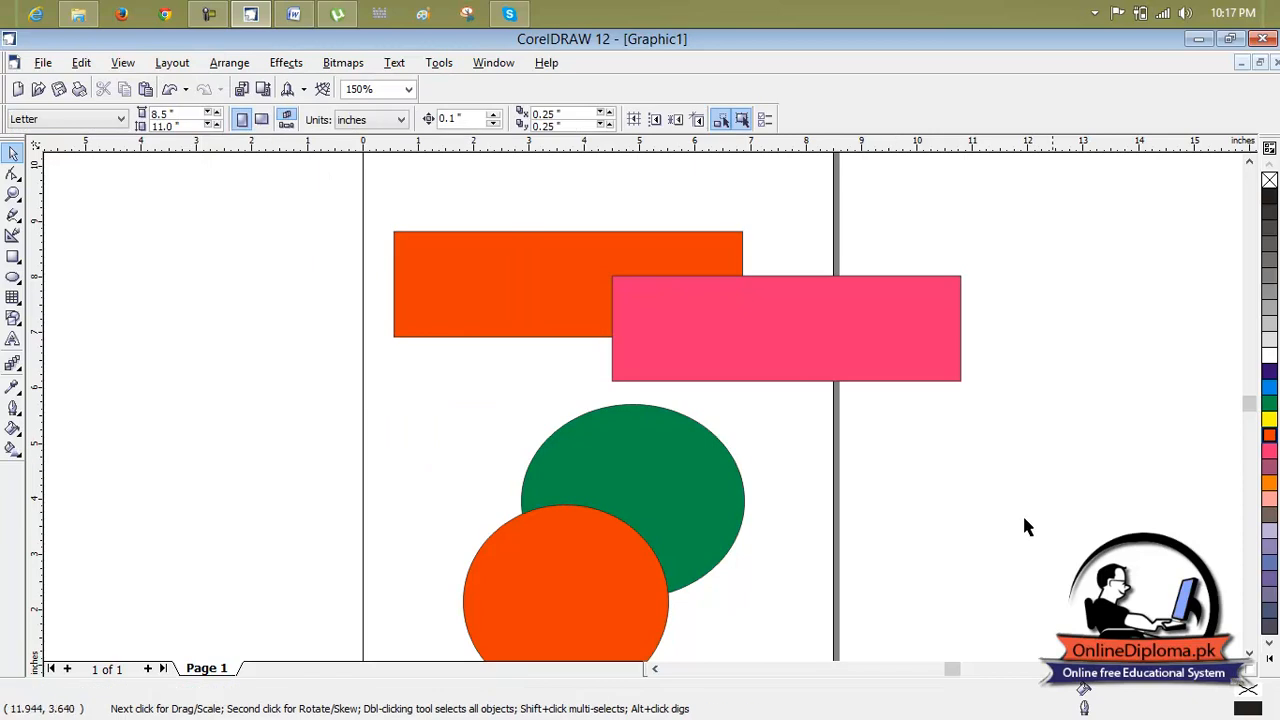
Move the combined group left and up, centring it at about X 2.0, Y 5.9 inches across the page's left edge
click(1249, 655)
click(1249, 655)
scroll(1069, 515, down, 1)
drag(807, 398, 685, 354)
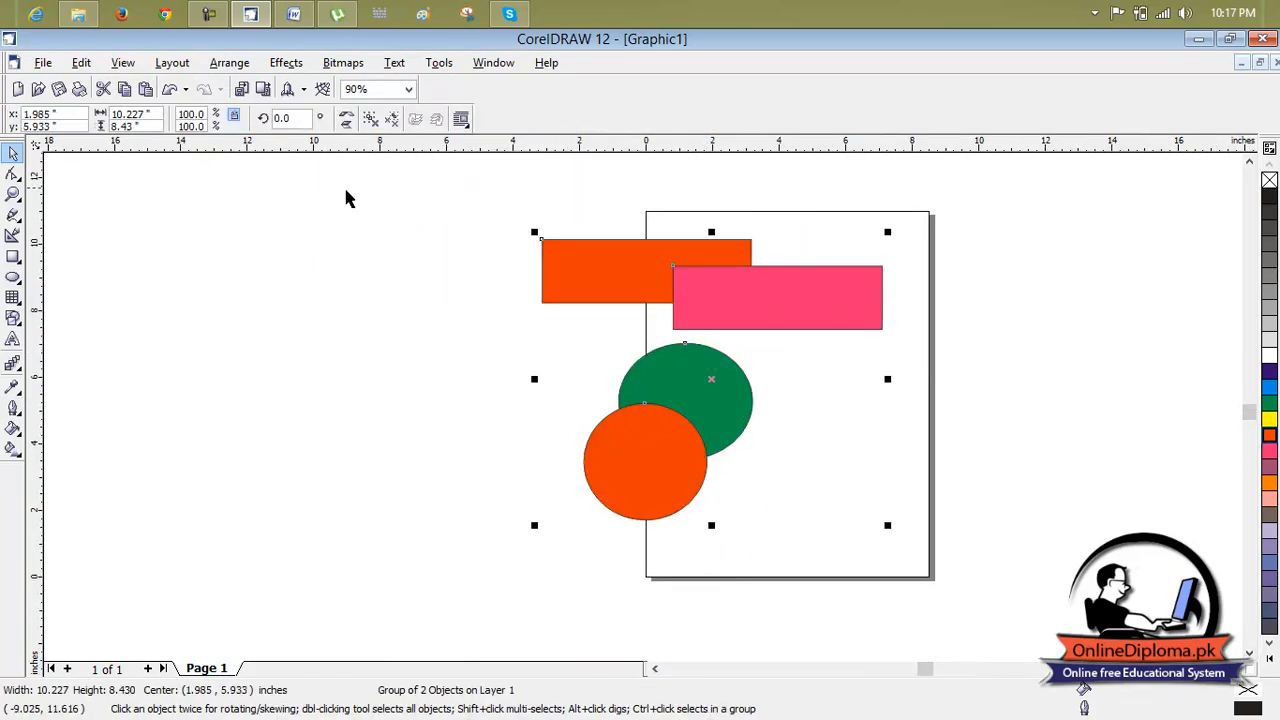
Ungroup the combined group once, moving the ellipse group left off the page and the rectangle group slightly right
click(166, 62)
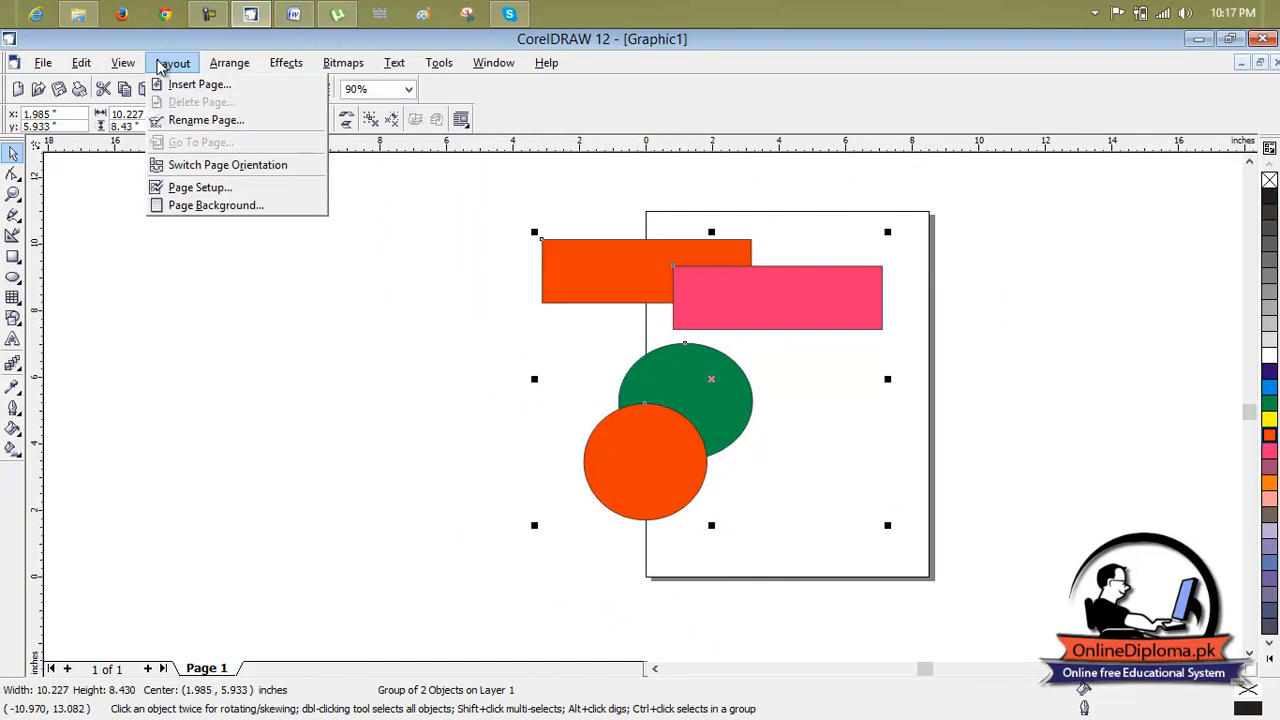
mouse_move(259, 68)
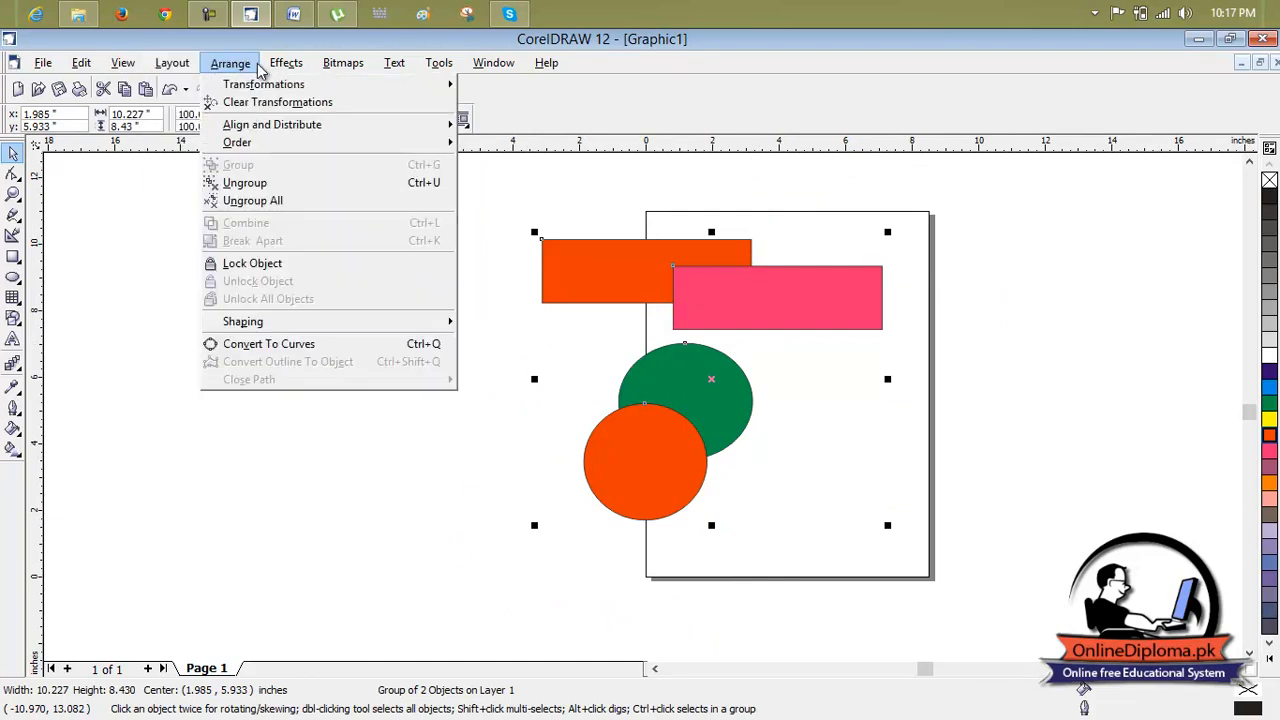
click(262, 184)
click(920, 363)
drag(714, 395, 266, 394)
drag(634, 308, 688, 298)
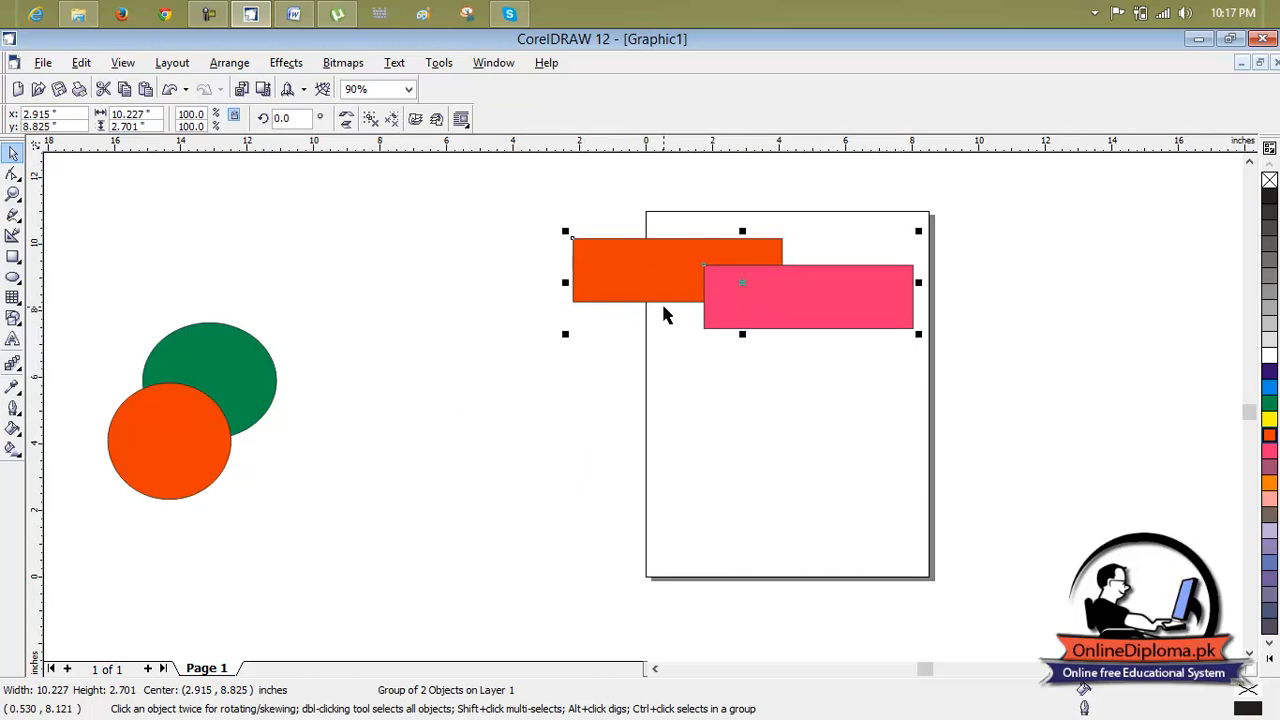
Try moving the rectangle group separately, and undo the group moves and the ungrouping
key(ctrl+z)
key(ctrl+z)
key(ctrl+z)
key(ctrl+z)
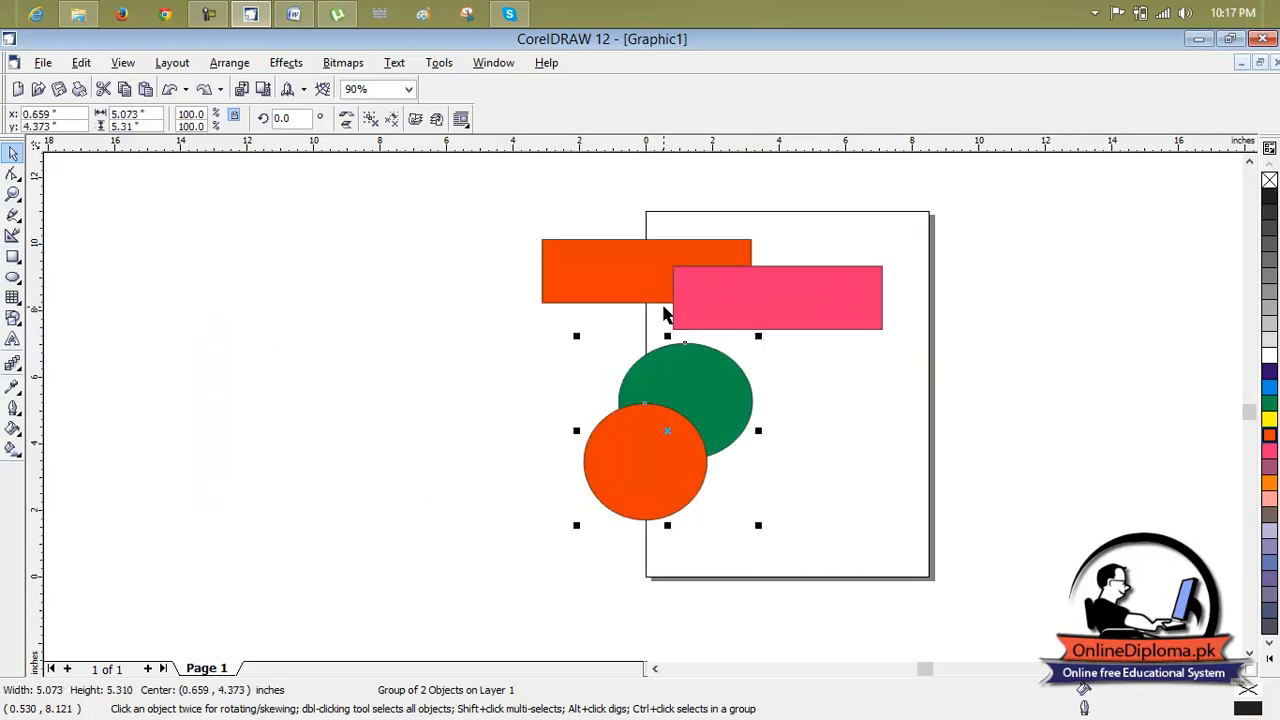
drag(800, 323, 745, 360)
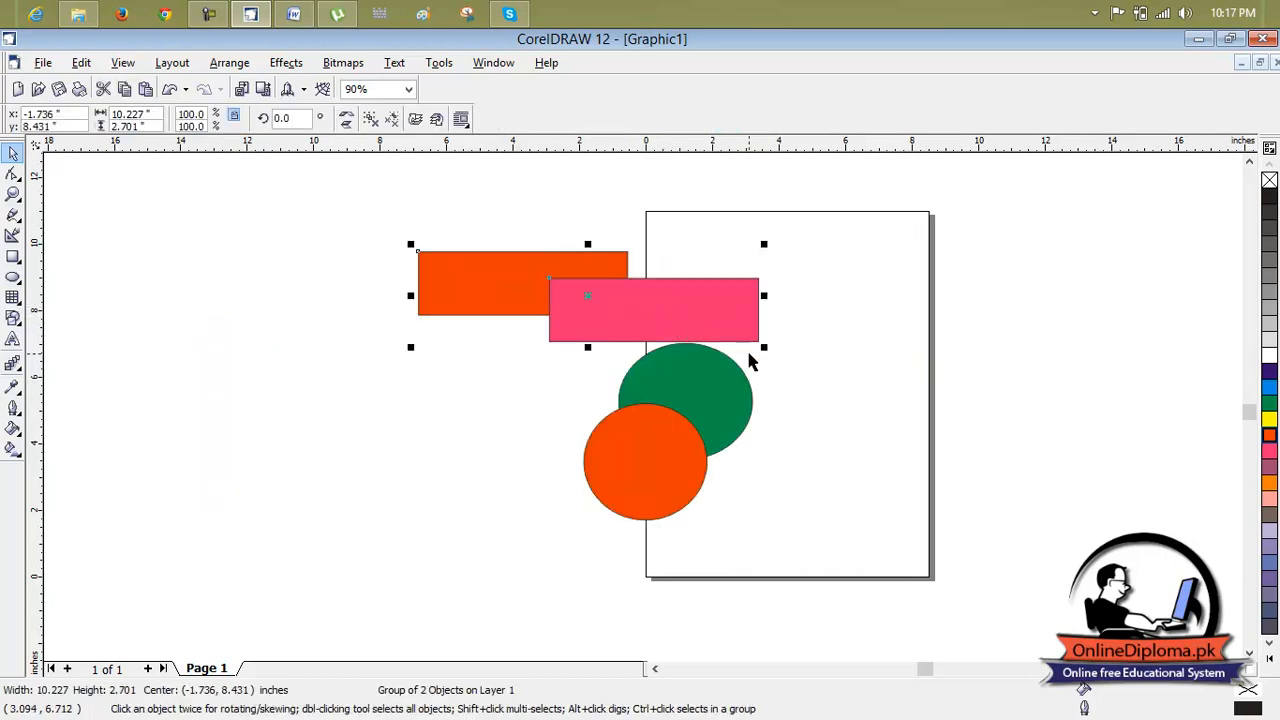
key(ctrl+z)
key(ctrl+z)
Move the combined group to about X 3.14, Y 5.48 inches and ungroup all its nested groups
click(810, 358)
drag(781, 319, 820, 334)
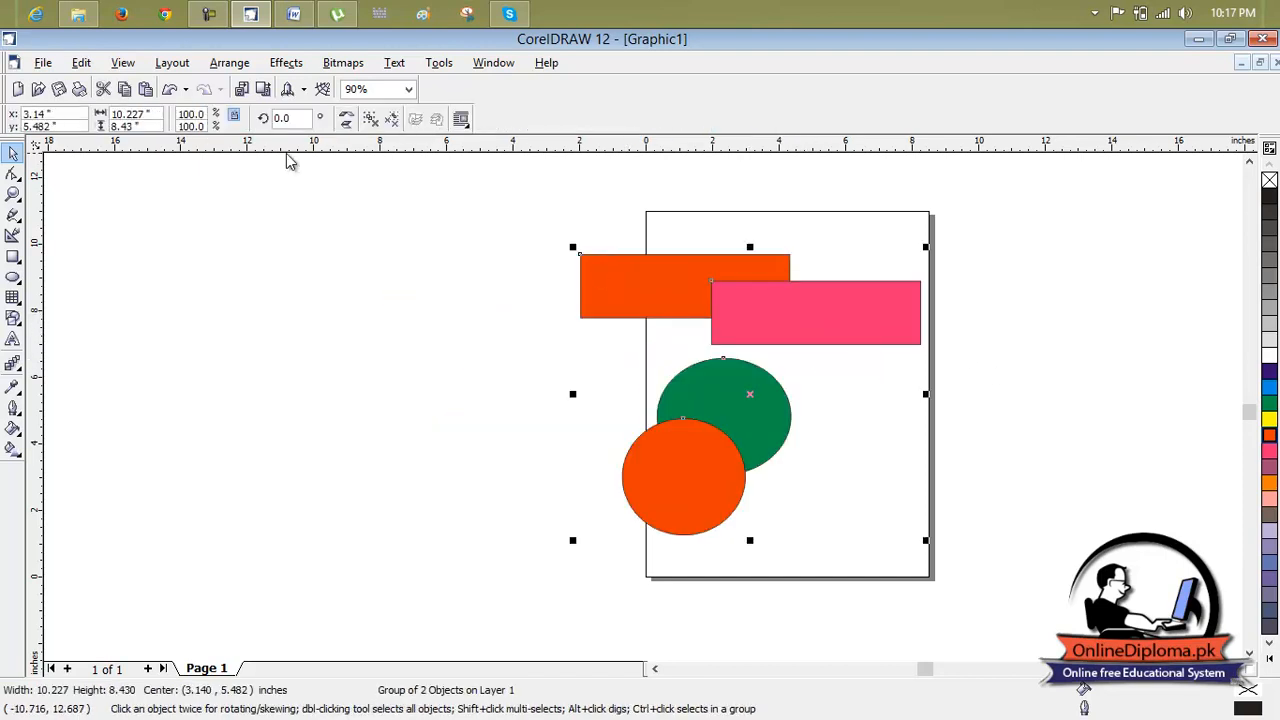
click(174, 63)
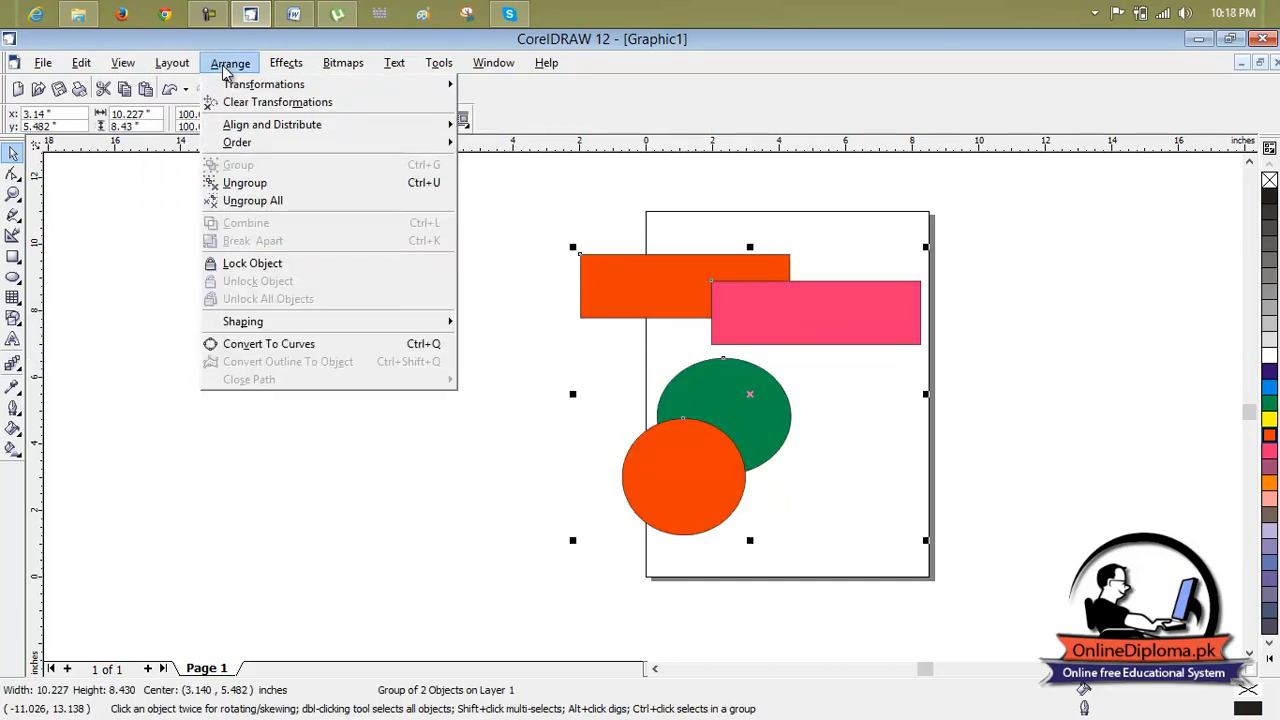
click(260, 200)
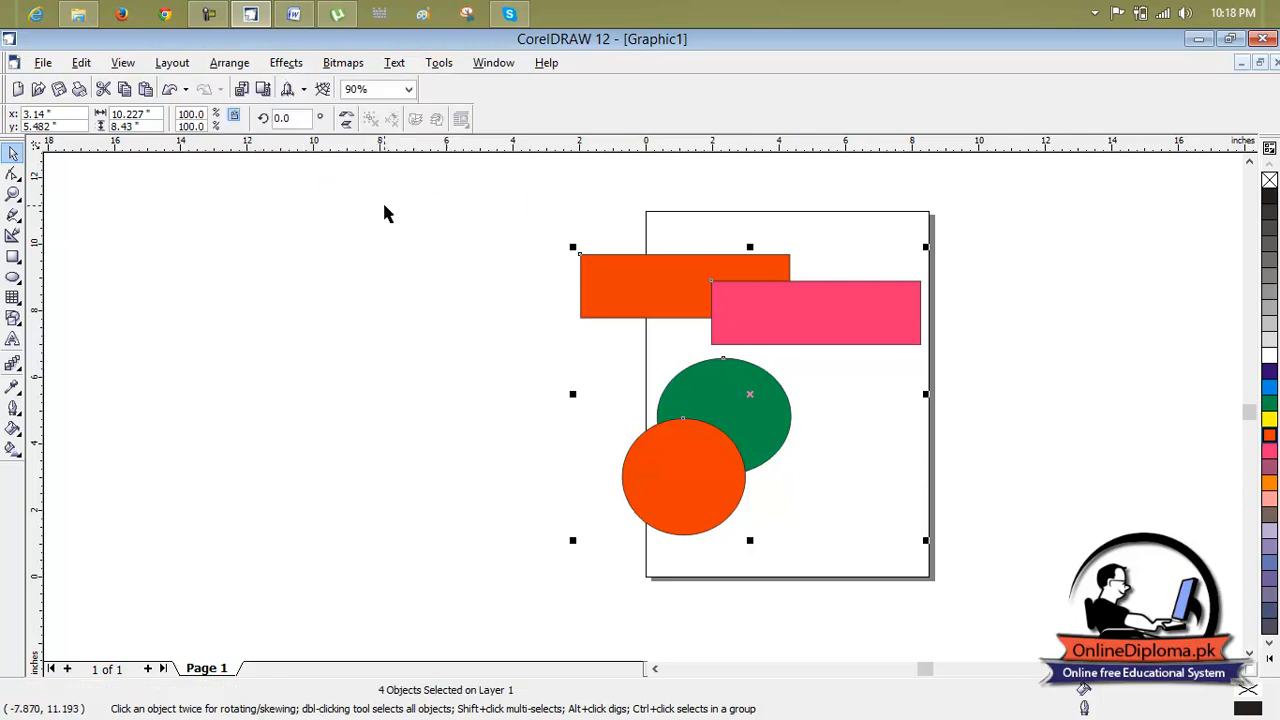
Move the red ellipse, the pink rectangle and the red rectangle apart individually
click(580, 408)
drag(611, 470, 272, 433)
click(690, 442)
drag(789, 313, 943, 263)
drag(748, 305, 592, 233)
Undo the individual shape moves and the full ungrouping, and delete the whole combined group
key(ctrl+z)
key(ctrl+z)
key(ctrl+z)
key(ctrl+z)
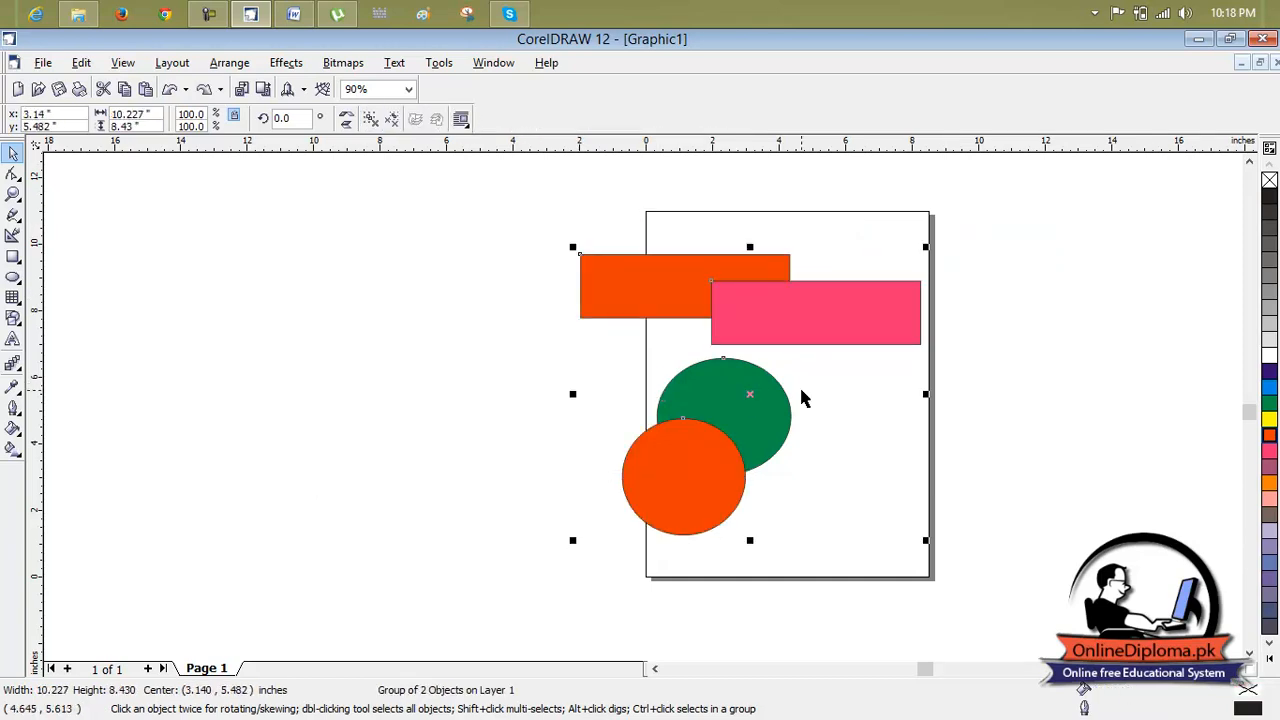
key(Delete)
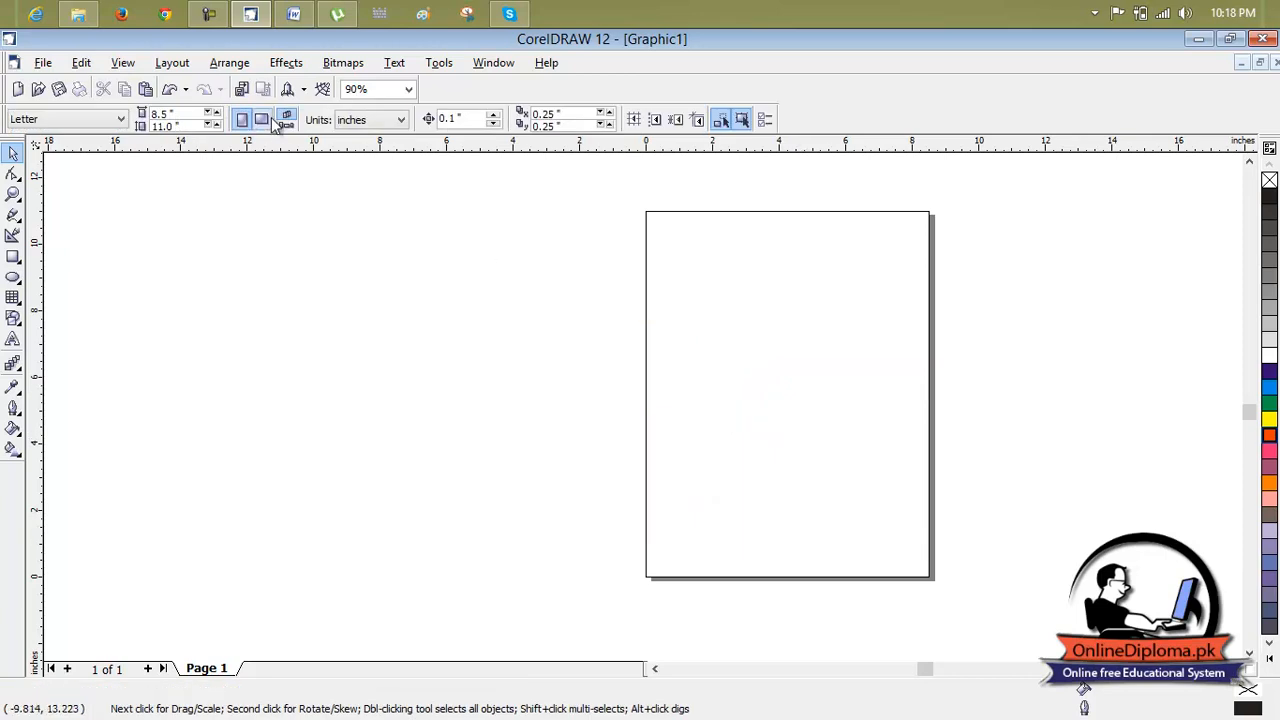
click(190, 65)
mouse_move(218, 70)
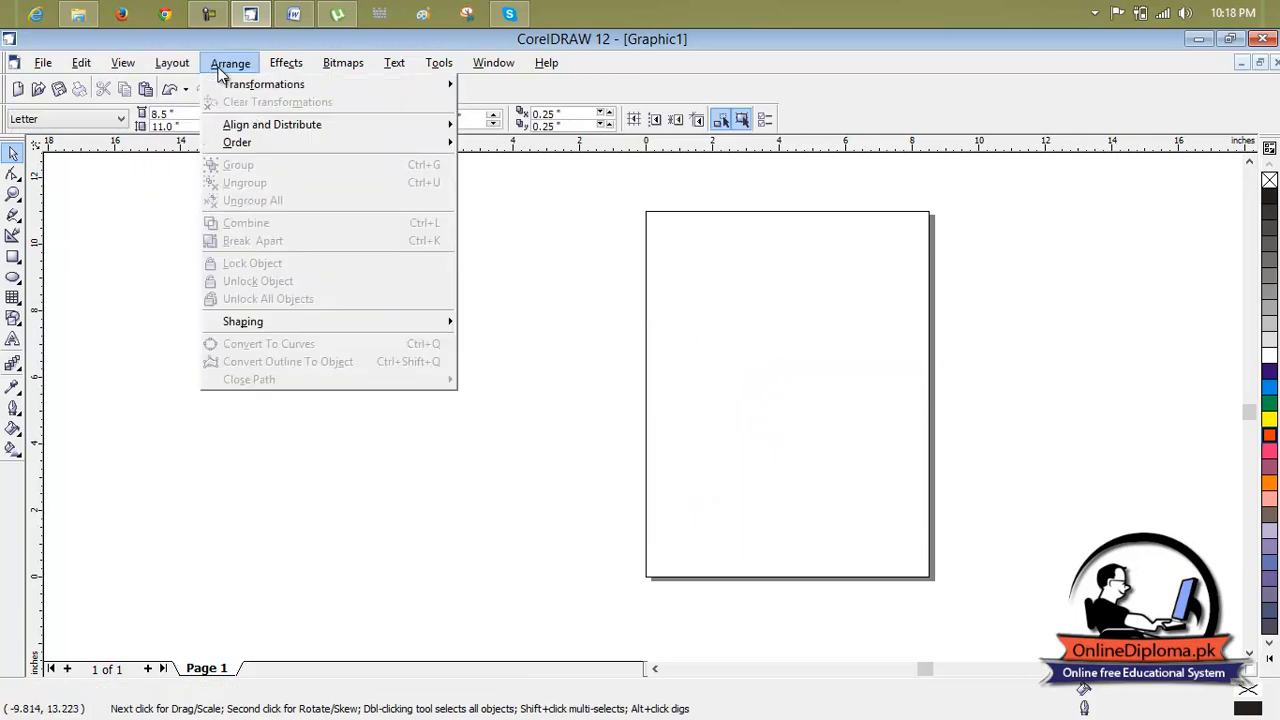
click(64, 253)
Draw an ellipse about 5.5 by 4.5 inches in the upper half of the page and fill it green
click(13, 277)
drag(684, 263, 881, 426)
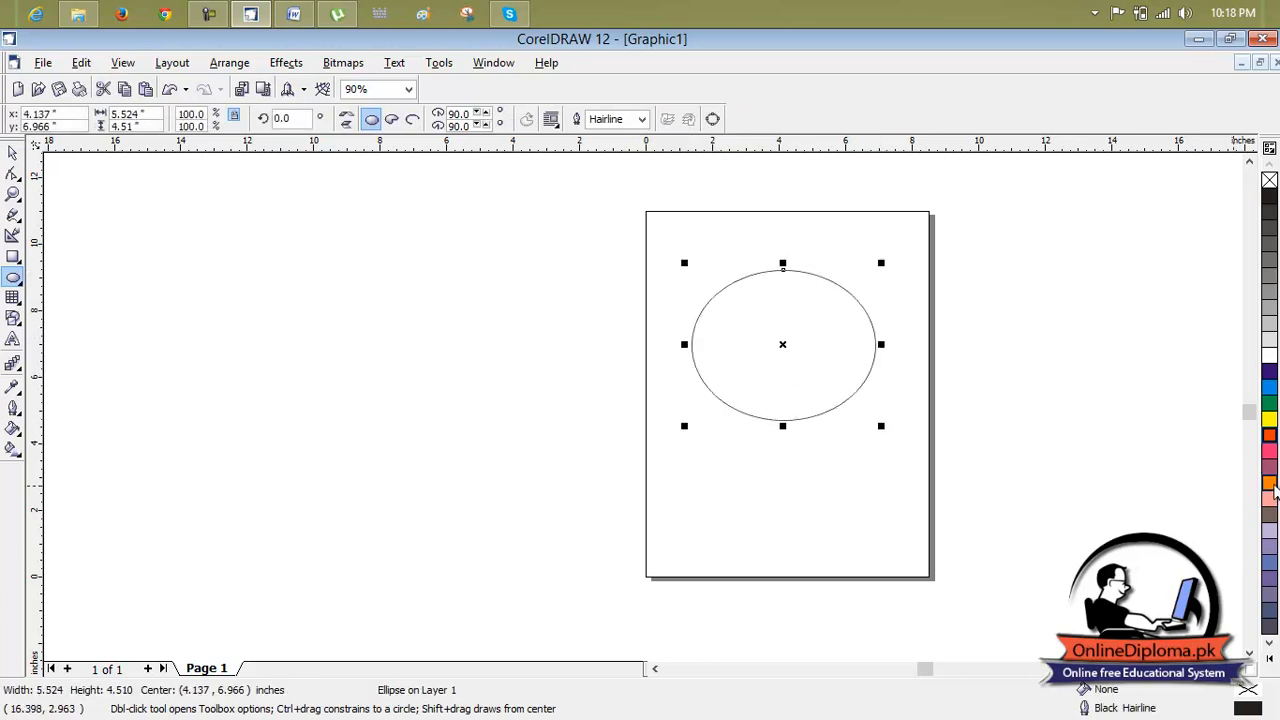
click(1269, 404)
click(1137, 366)
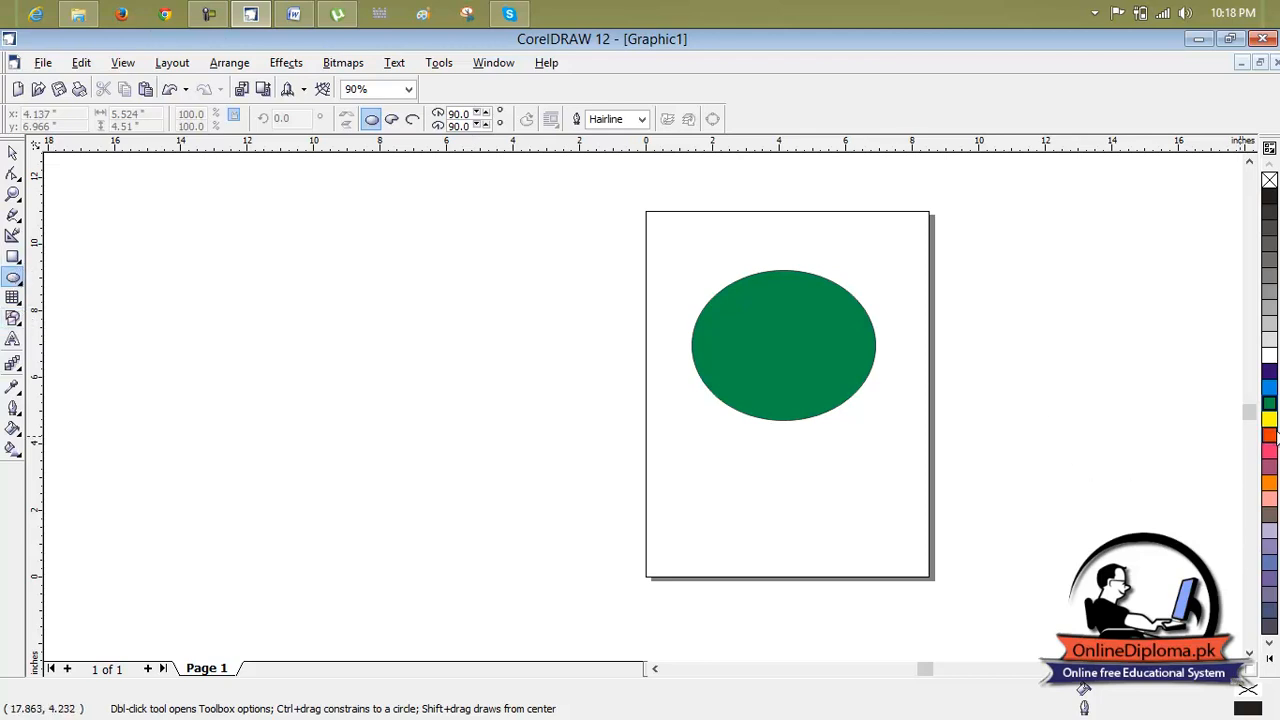
Place a copy of the green ellipse at about X -0.1, Y 6.3 inches, overlapping the original, and fill the copy yellow
click(830, 375)
key(space)
drag(791, 349, 650, 373)
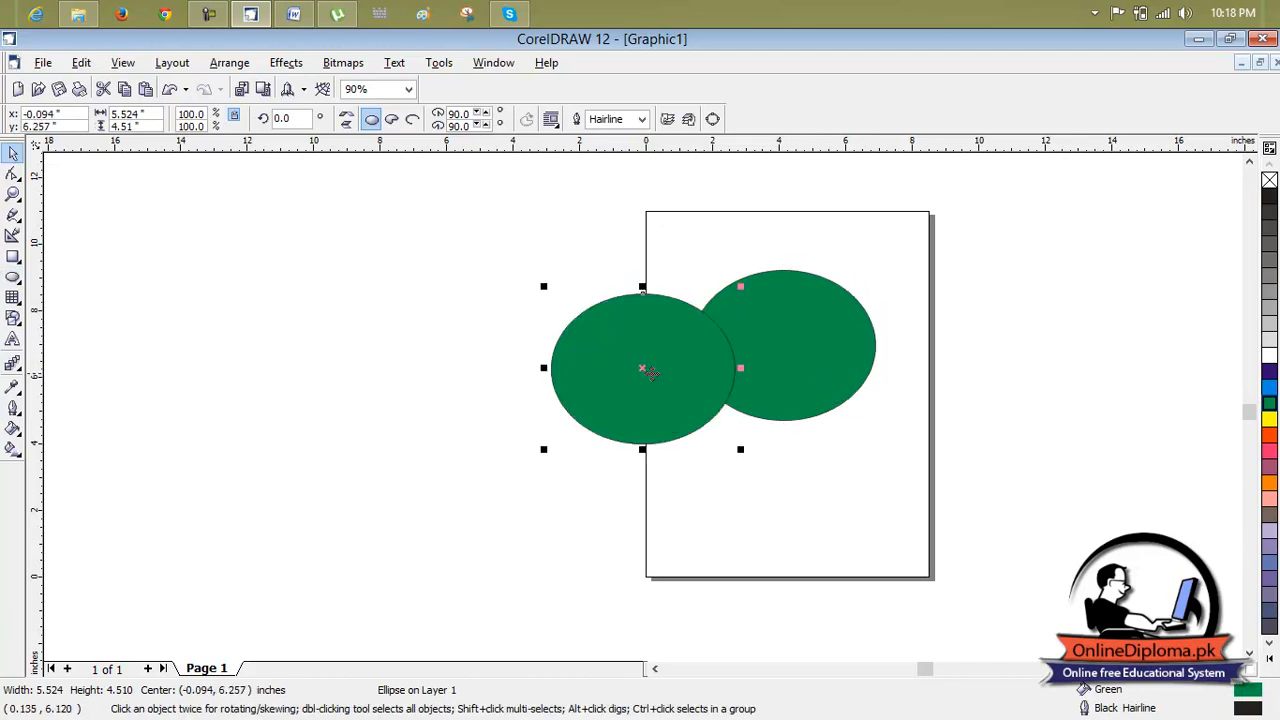
click(1269, 418)
click(1065, 362)
Move the yellow ellipse left off the page, clear of the green ellipse
click(229, 62)
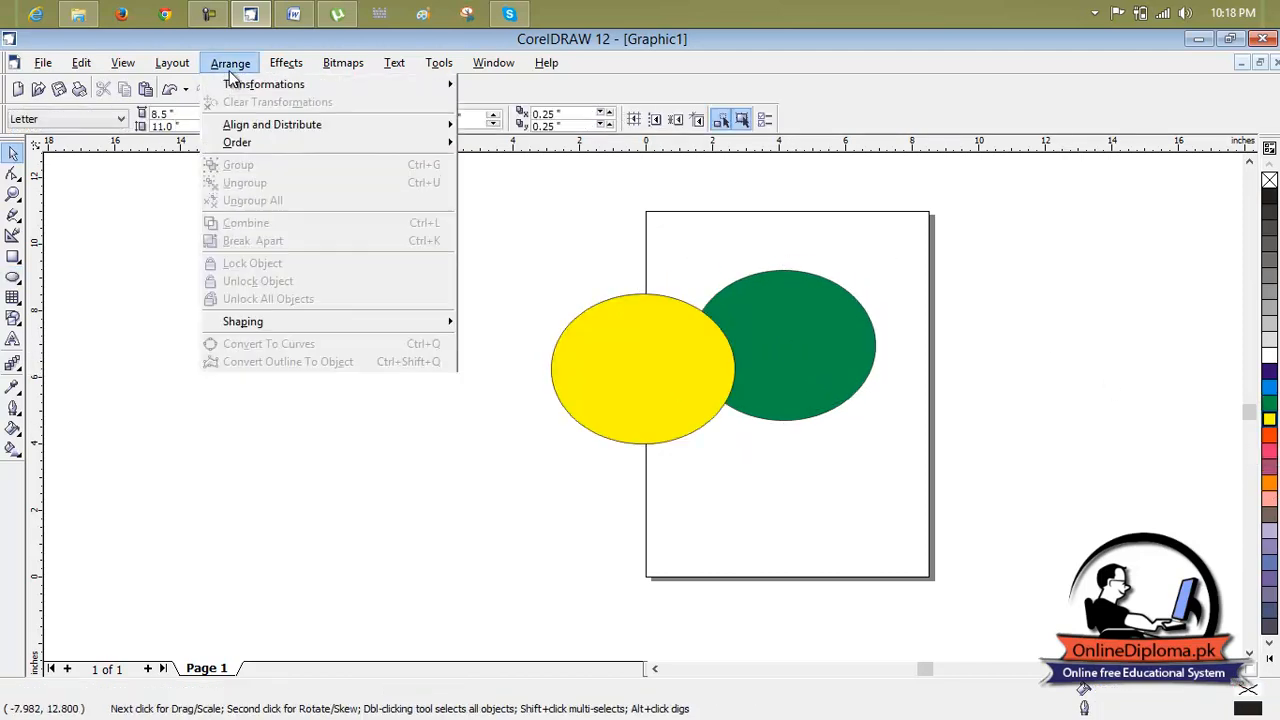
click(689, 340)
click(680, 365)
click(208, 64)
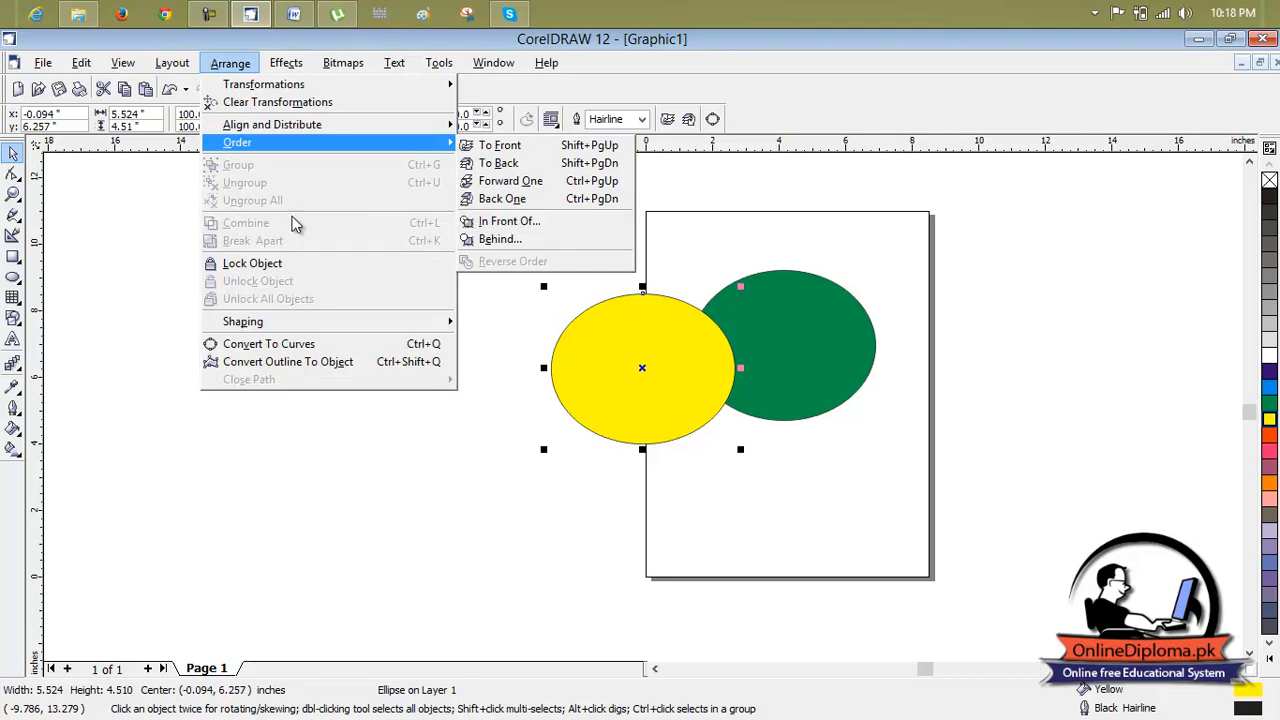
click(723, 345)
drag(723, 345, 495, 334)
Combine the yellow and green ellipses into a single curve object
shift+click(752, 362)
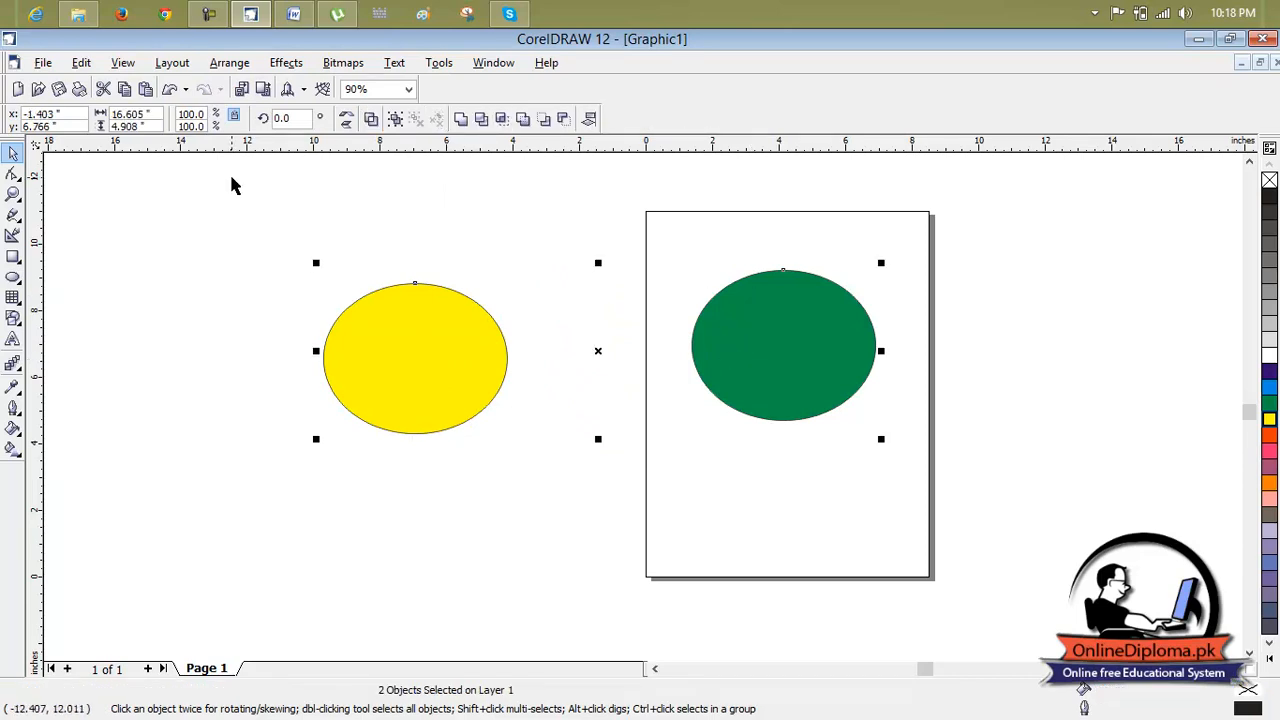
click(240, 66)
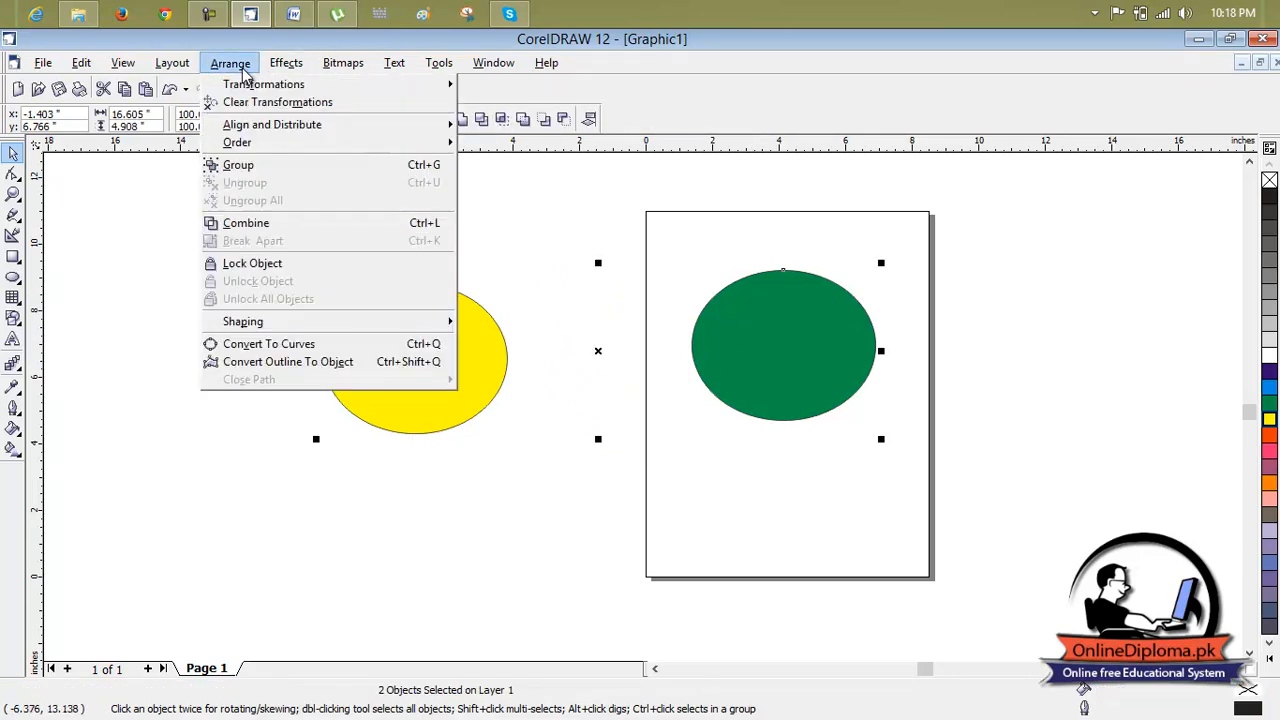
click(277, 229)
click(971, 361)
Move the combined curve slightly and resize it to about 13.05 by 4.92 inches
drag(772, 369, 926, 362)
click(992, 298)
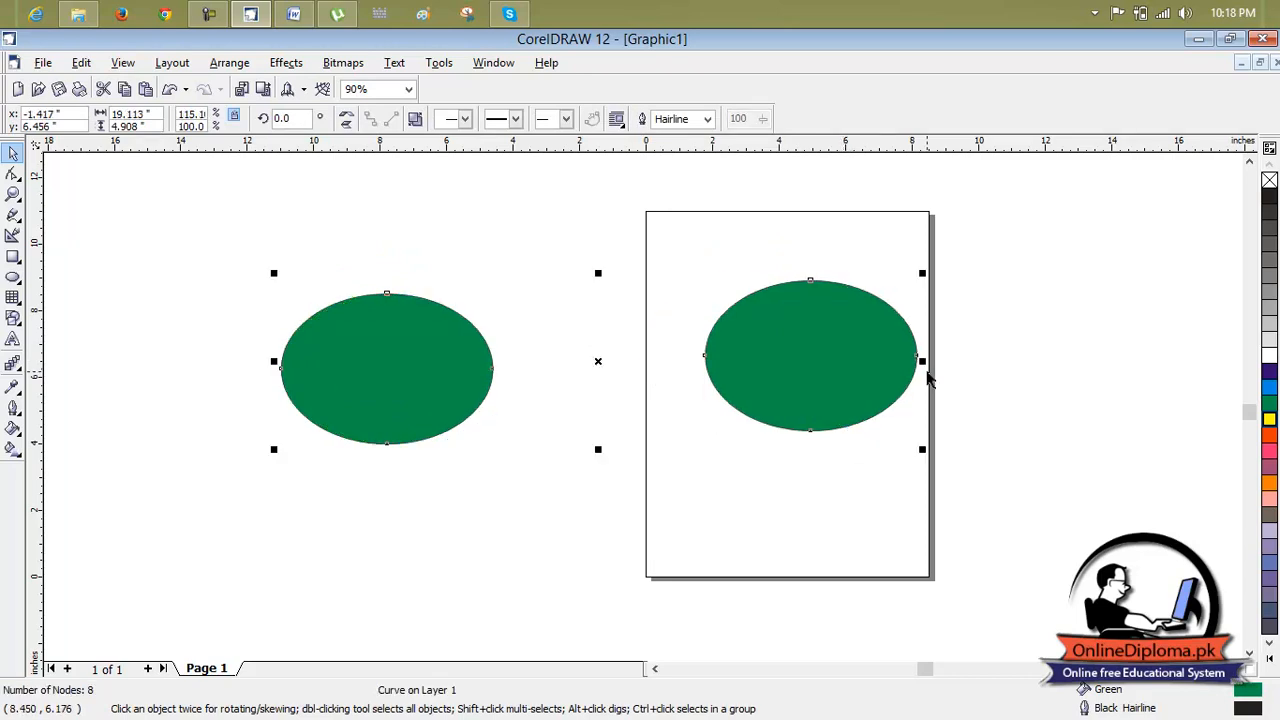
drag(922, 450, 924, 451)
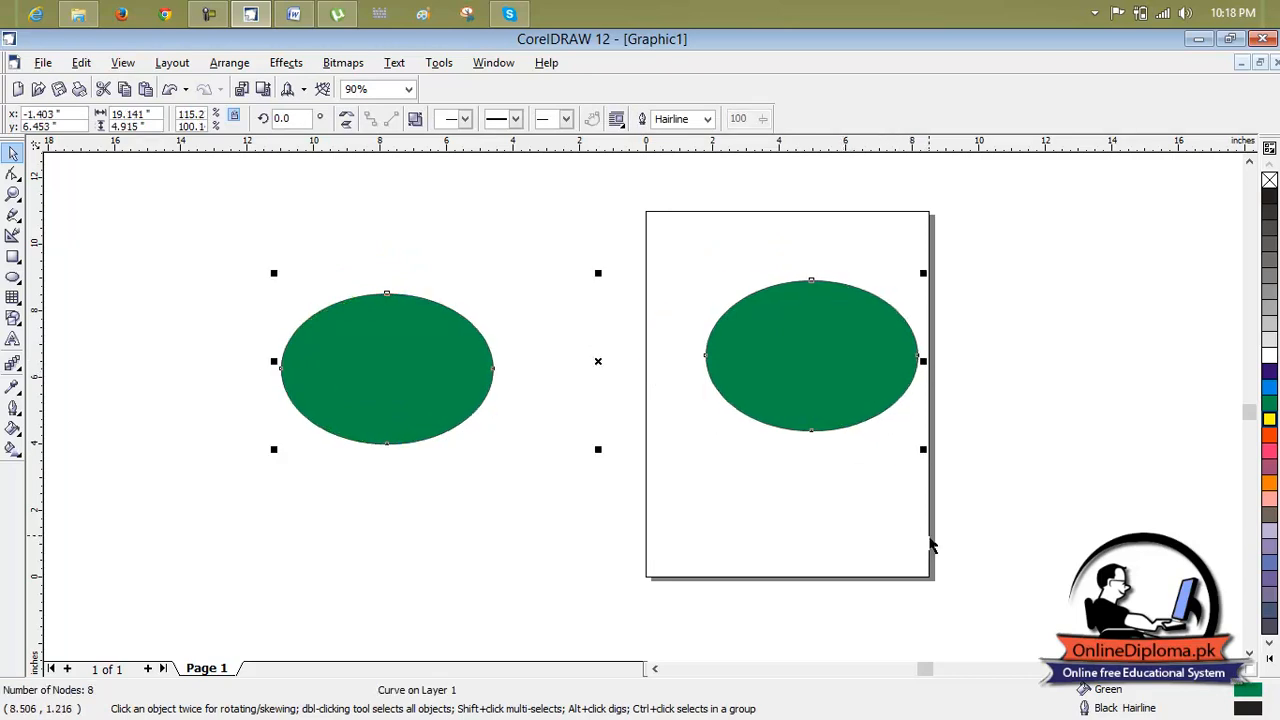
drag(923, 362, 722, 363)
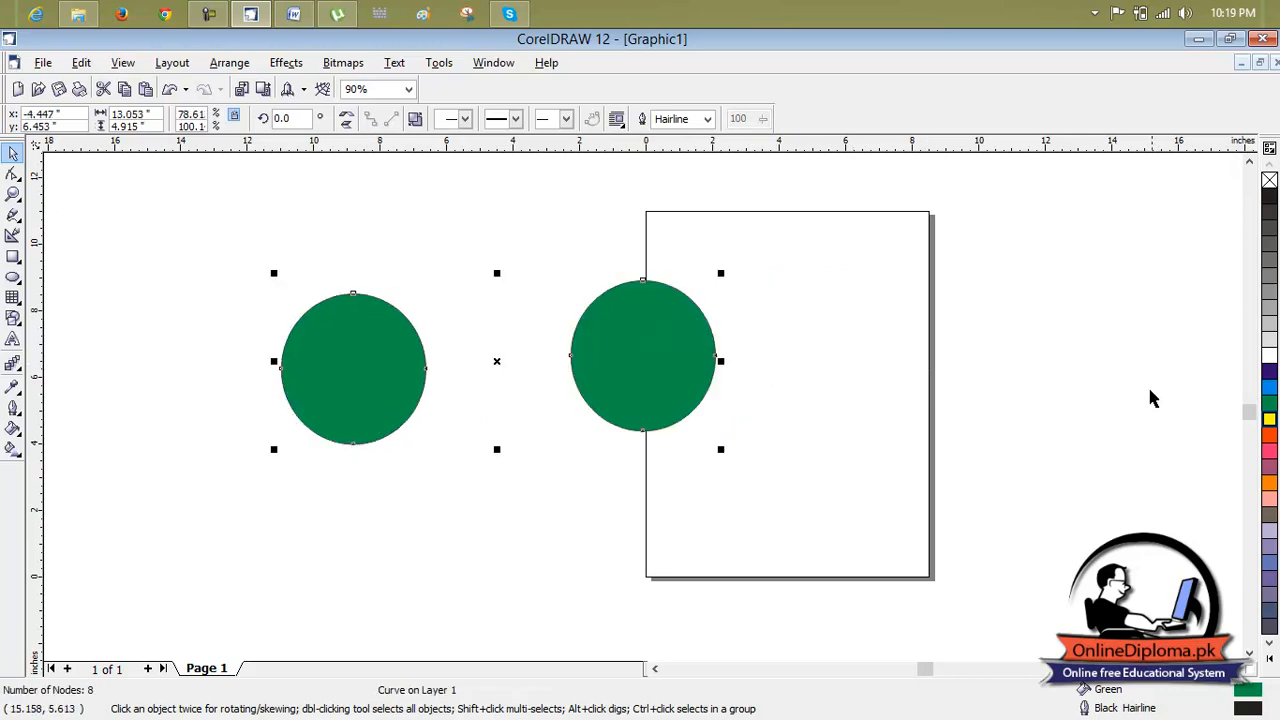
Fill the combined curve yellow and move it to about X -4.7, Y 7.1 inches
click(1269, 420)
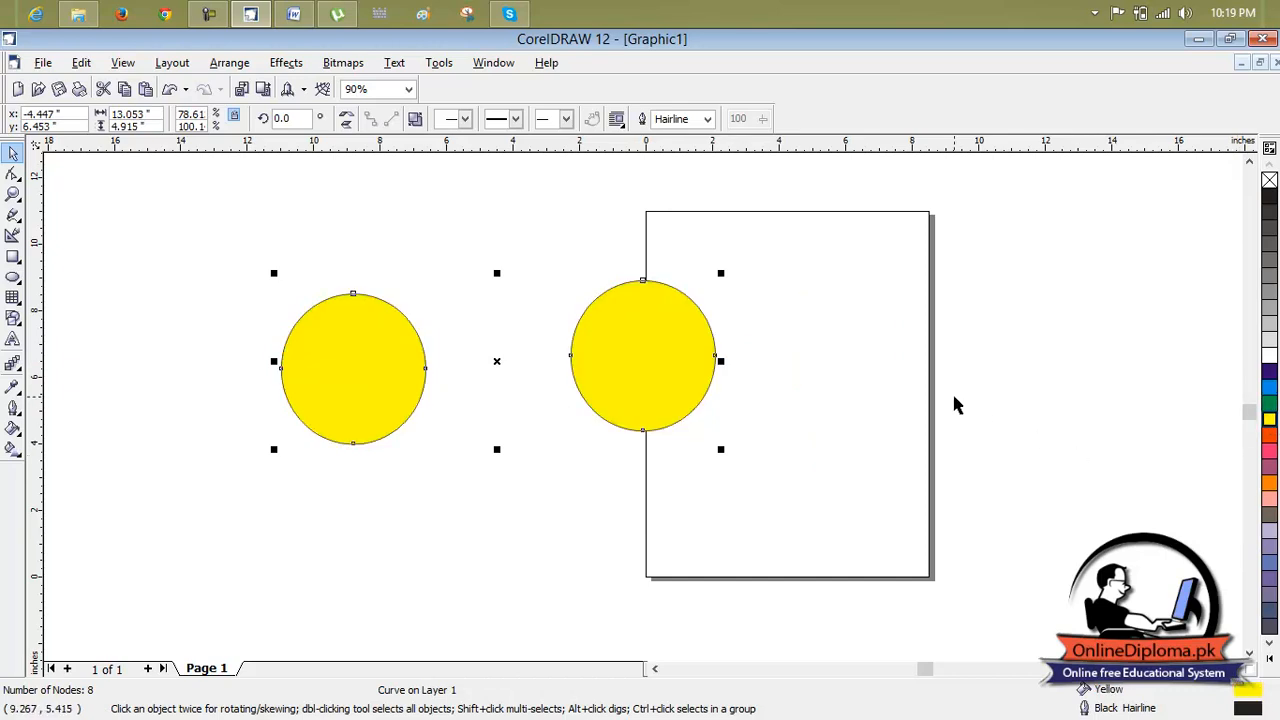
click(522, 214)
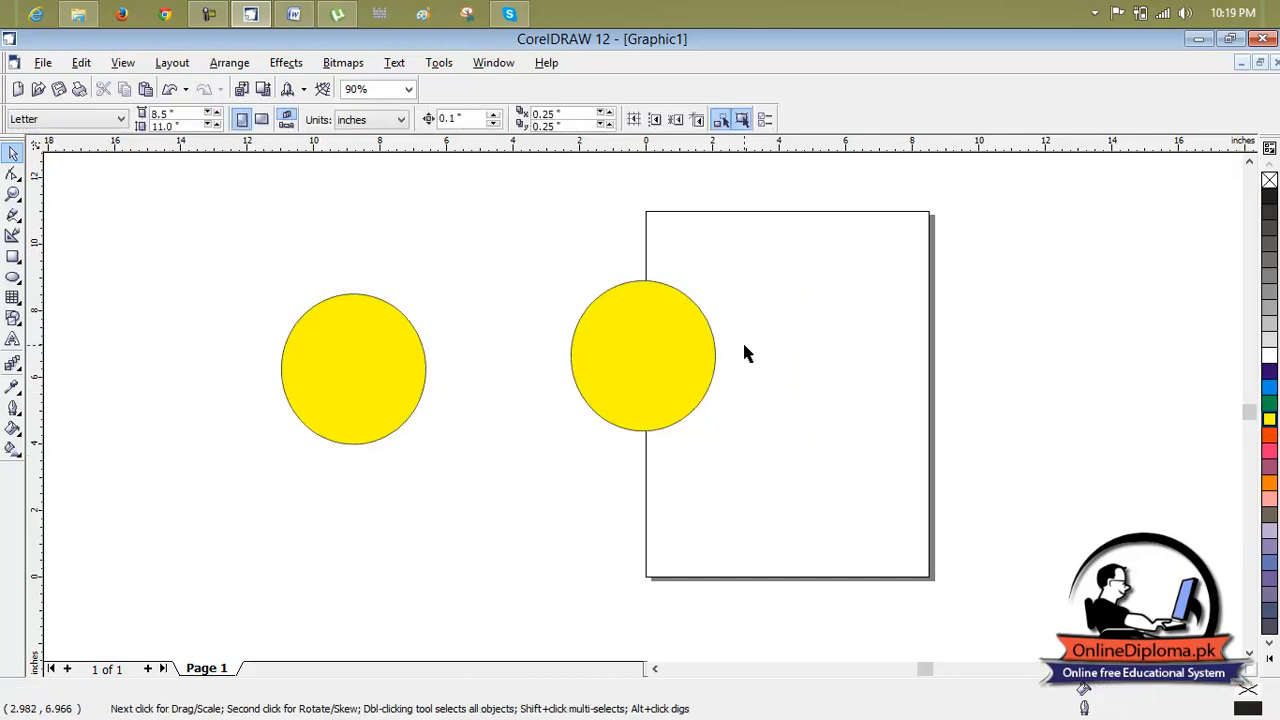
drag(683, 357, 692, 327)
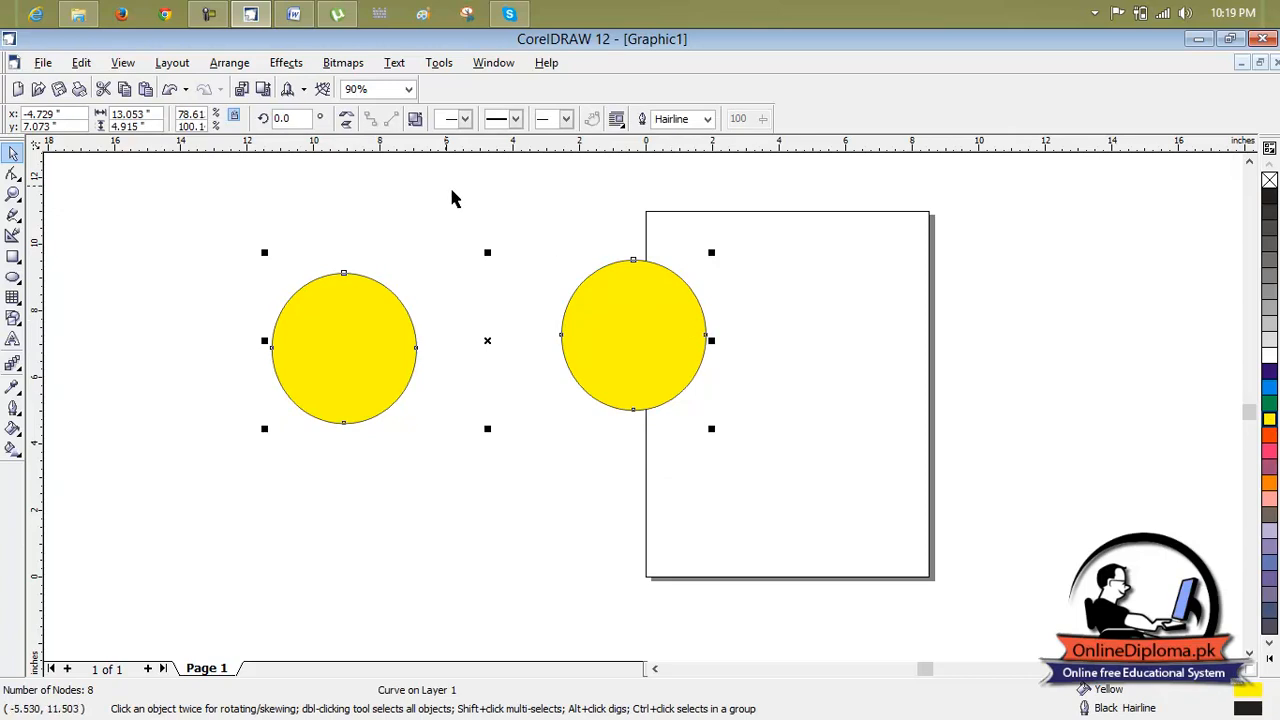
Break the combined yellow curve apart into separate circles
click(280, 66)
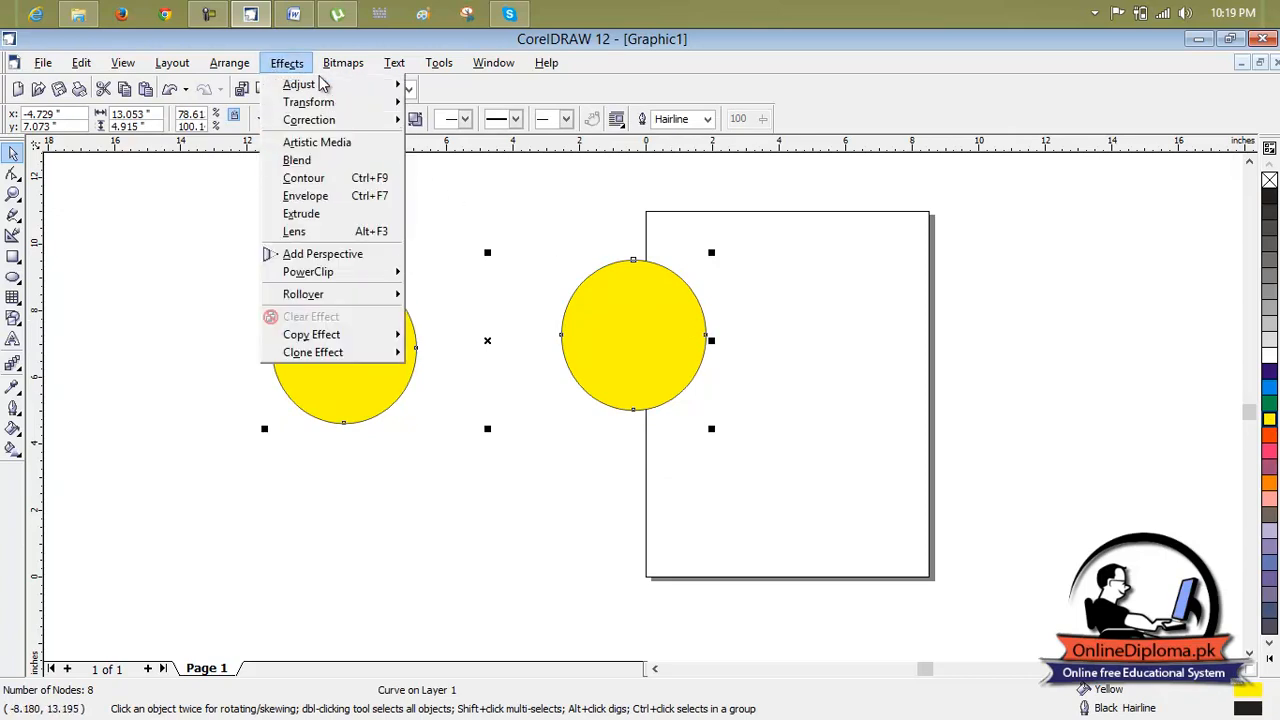
mouse_move(232, 64)
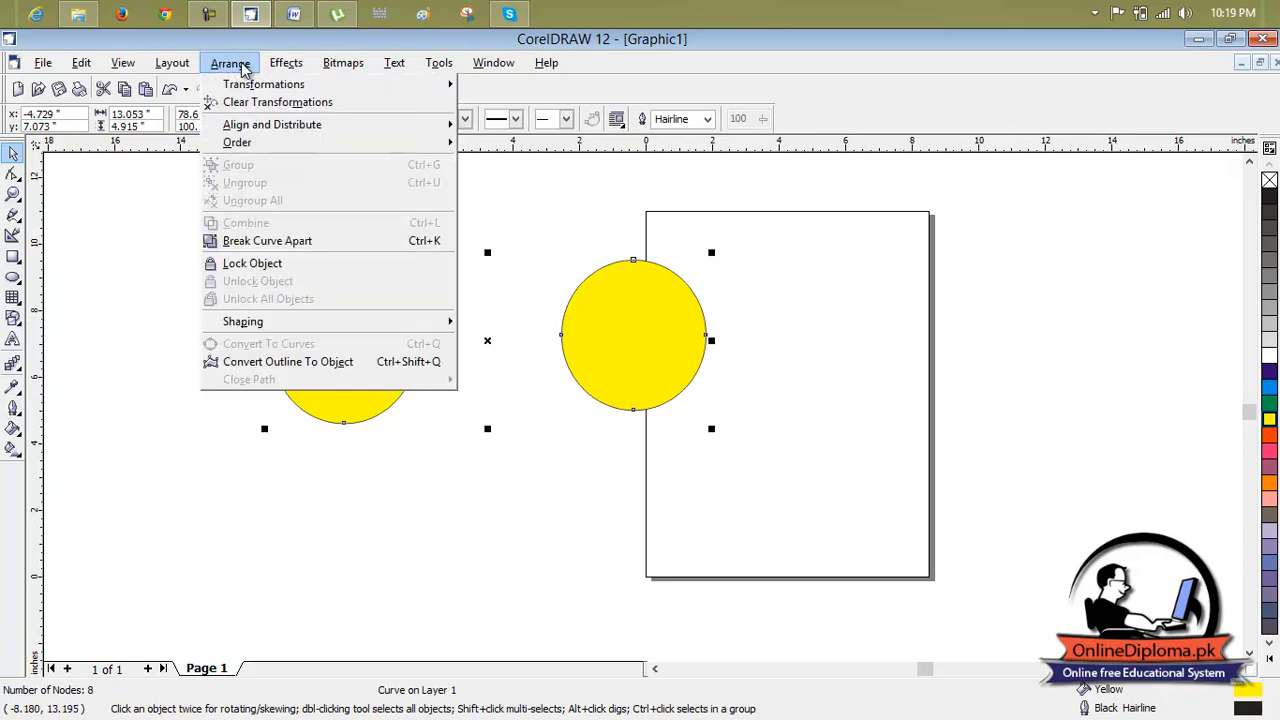
click(284, 252)
click(771, 317)
Move the yellow circle at the page's left edge to about X 2.16, Y 7.3 inches and fill it red
drag(654, 337, 671, 337)
drag(774, 377, 740, 332)
click(1270, 437)
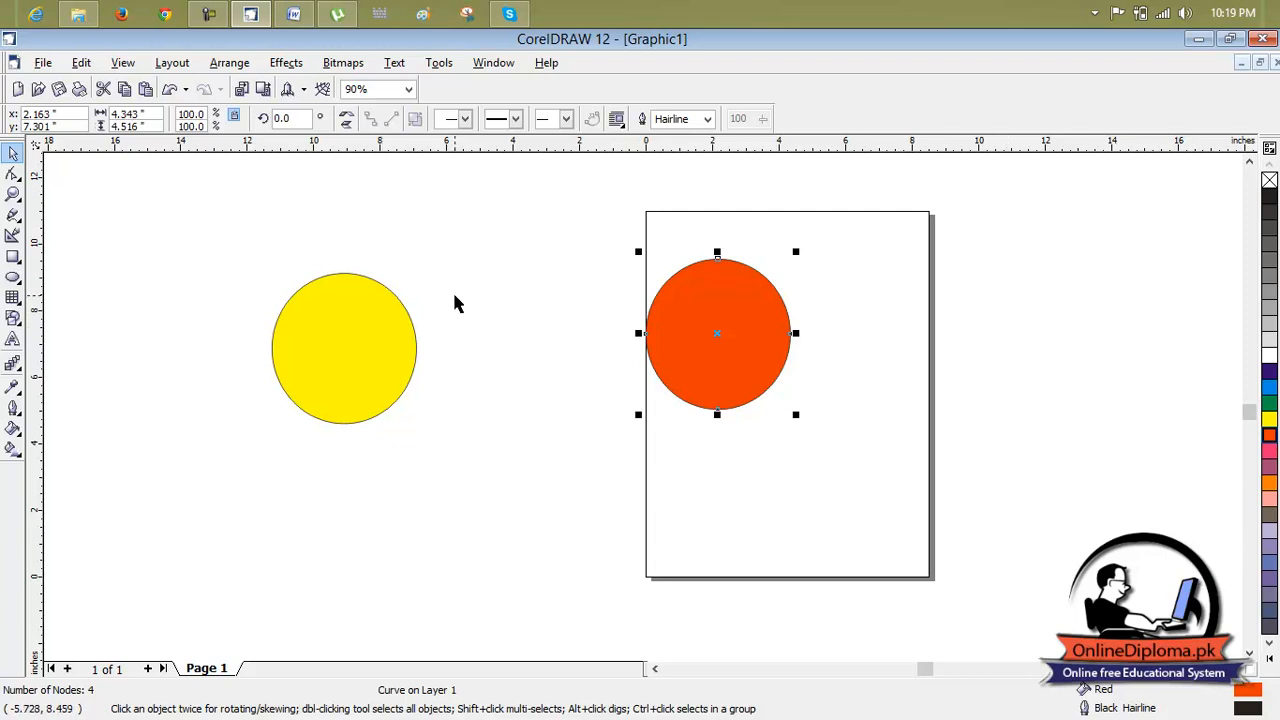
Combine the yellow circle with the red circle, selecting the red one last so both take its fill
shift+click(410, 326)
click(471, 337)
click(387, 331)
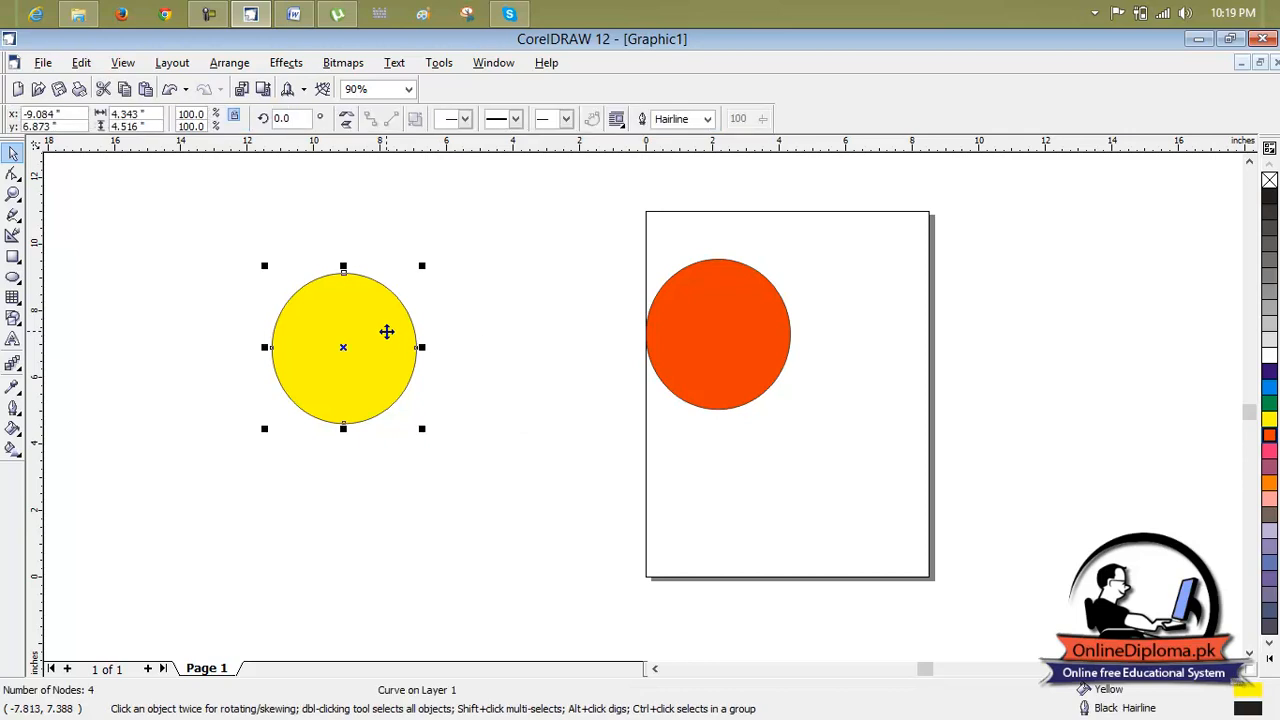
shift+click(728, 360)
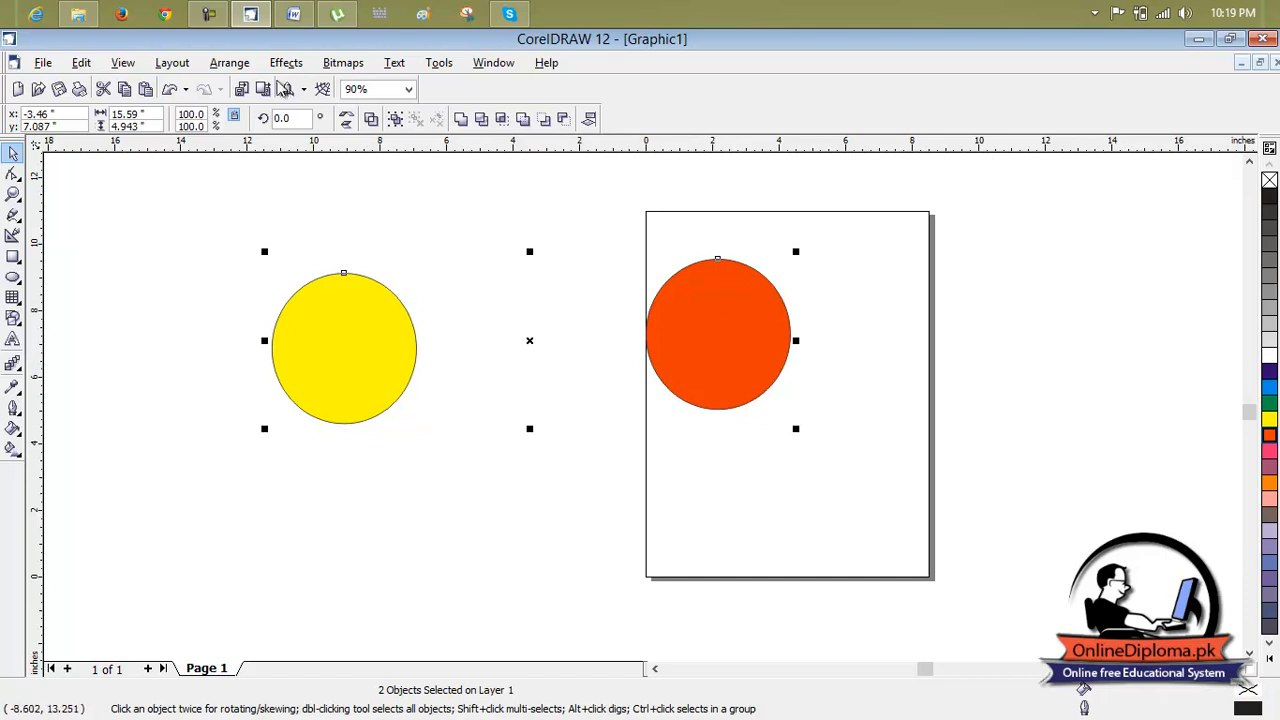
click(229, 62)
mouse_move(287, 62)
mouse_move(231, 66)
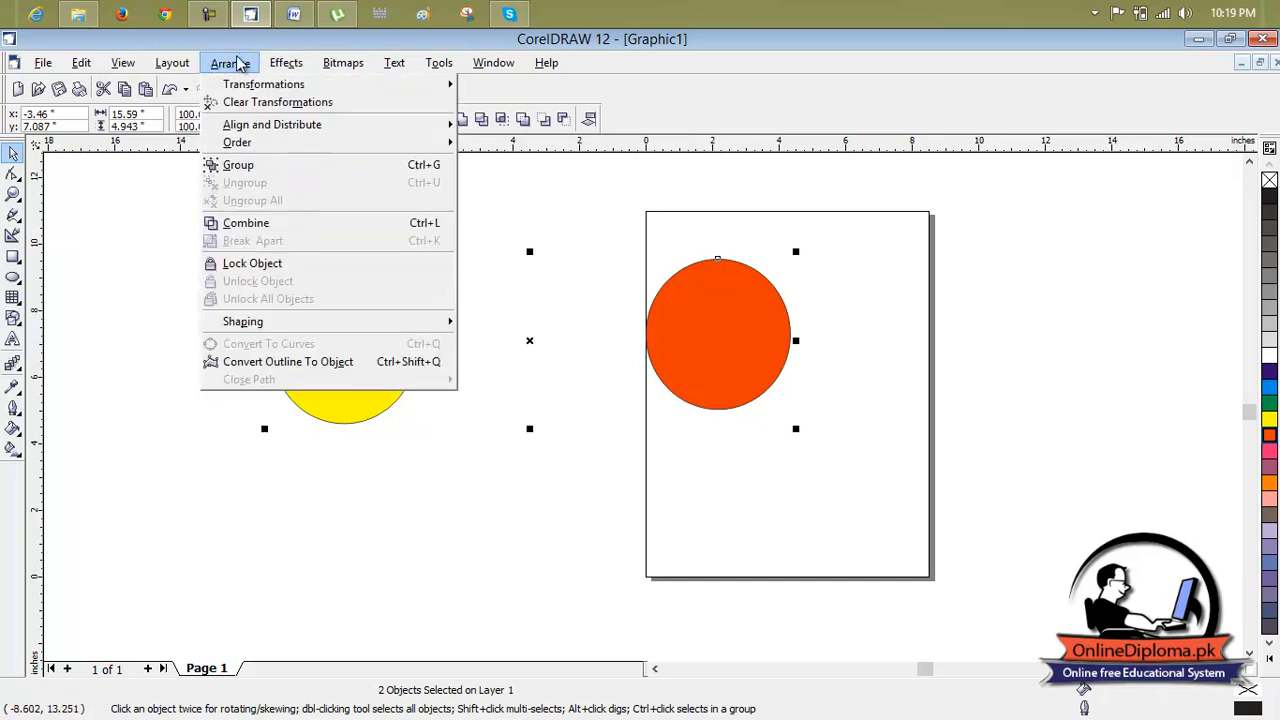
click(246, 223)
click(876, 316)
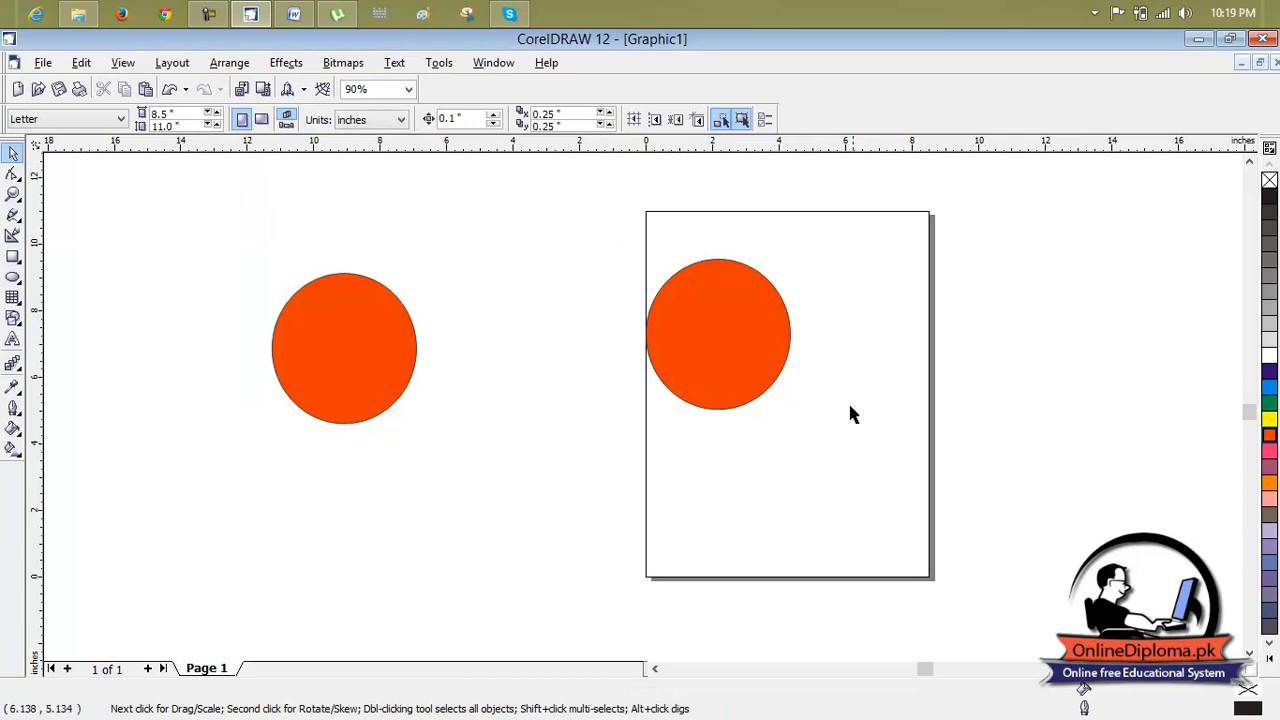
Break the combined red curve apart and move the circle on the page to about X 4.2, Y 5.8 inches
click(357, 337)
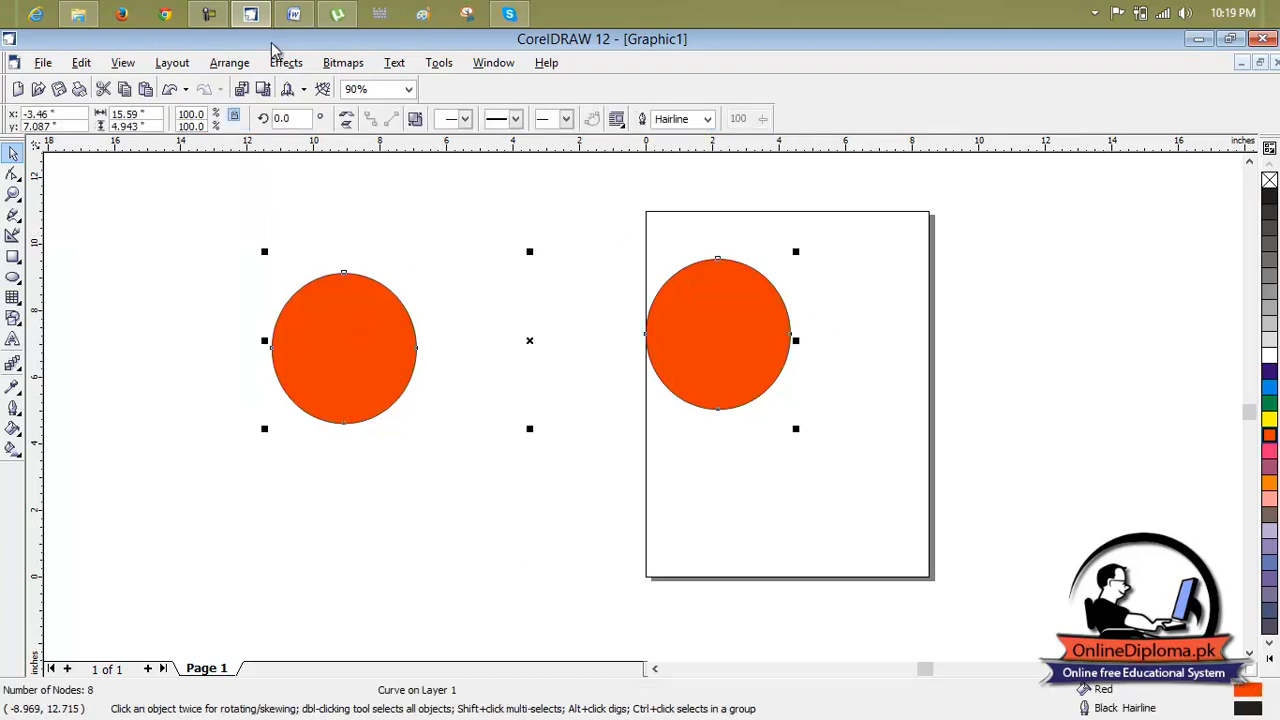
click(229, 62)
click(300, 240)
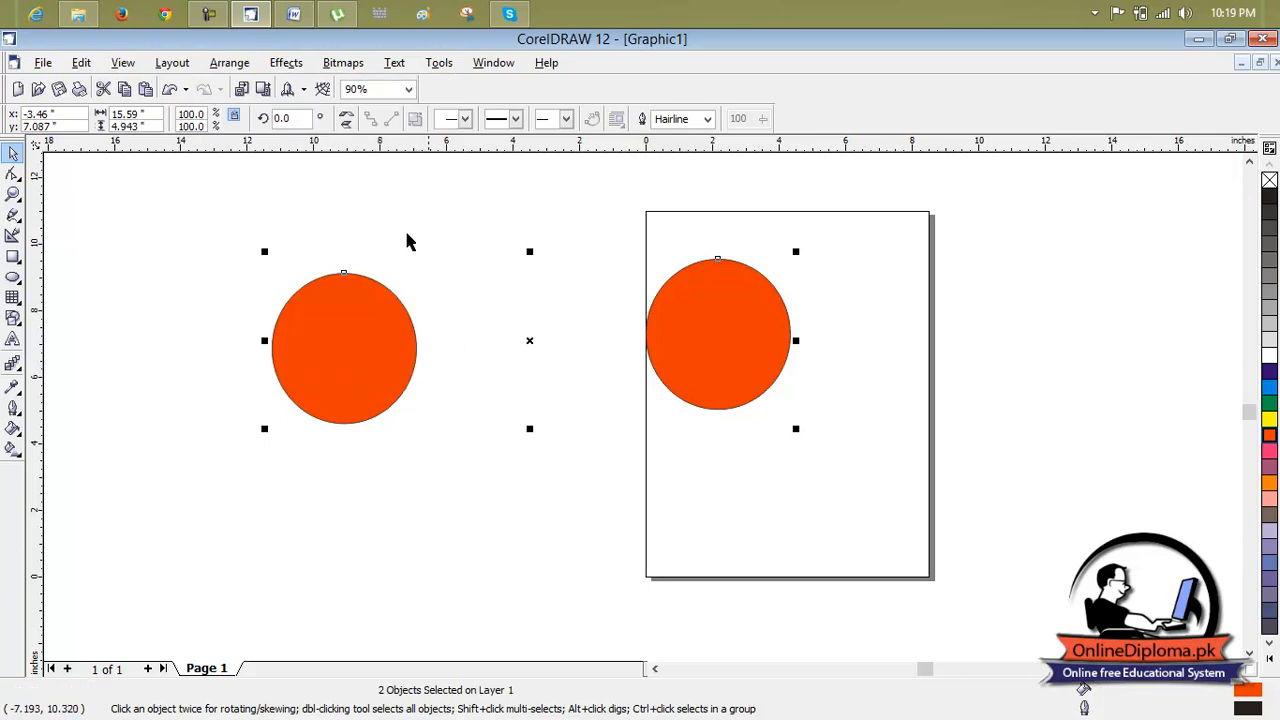
click(808, 320)
drag(748, 332, 812, 382)
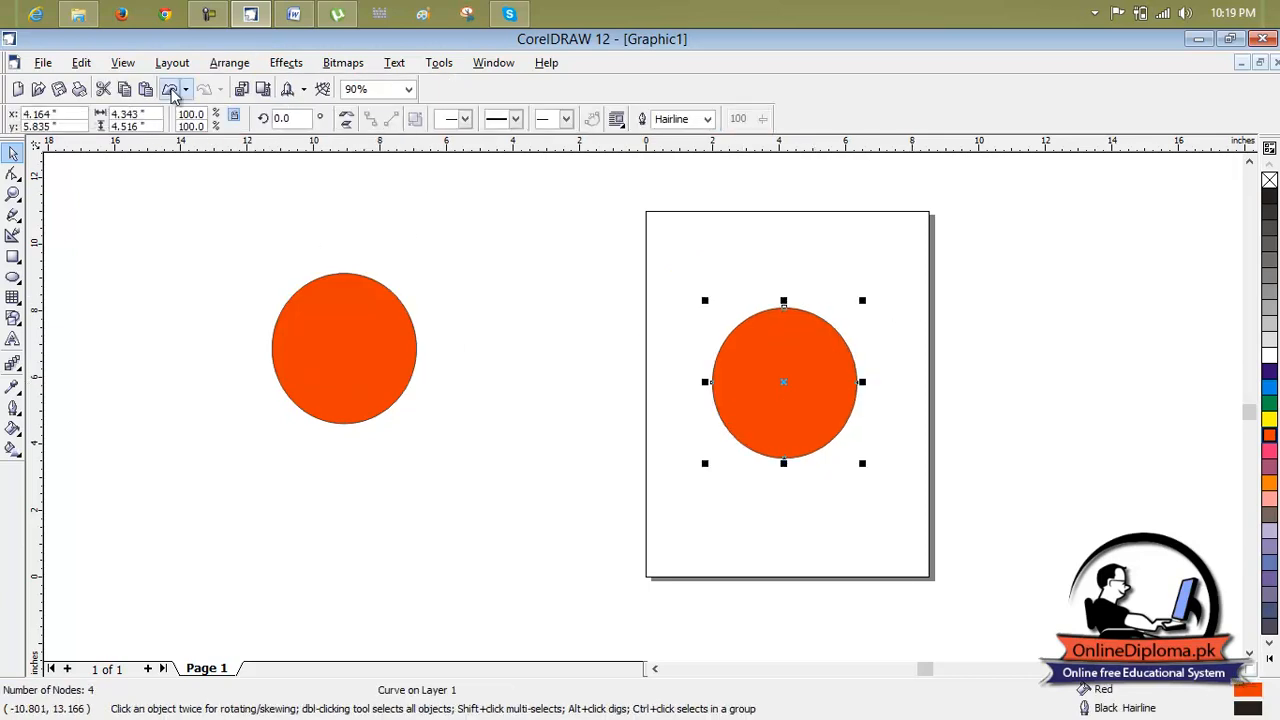
click(235, 62)
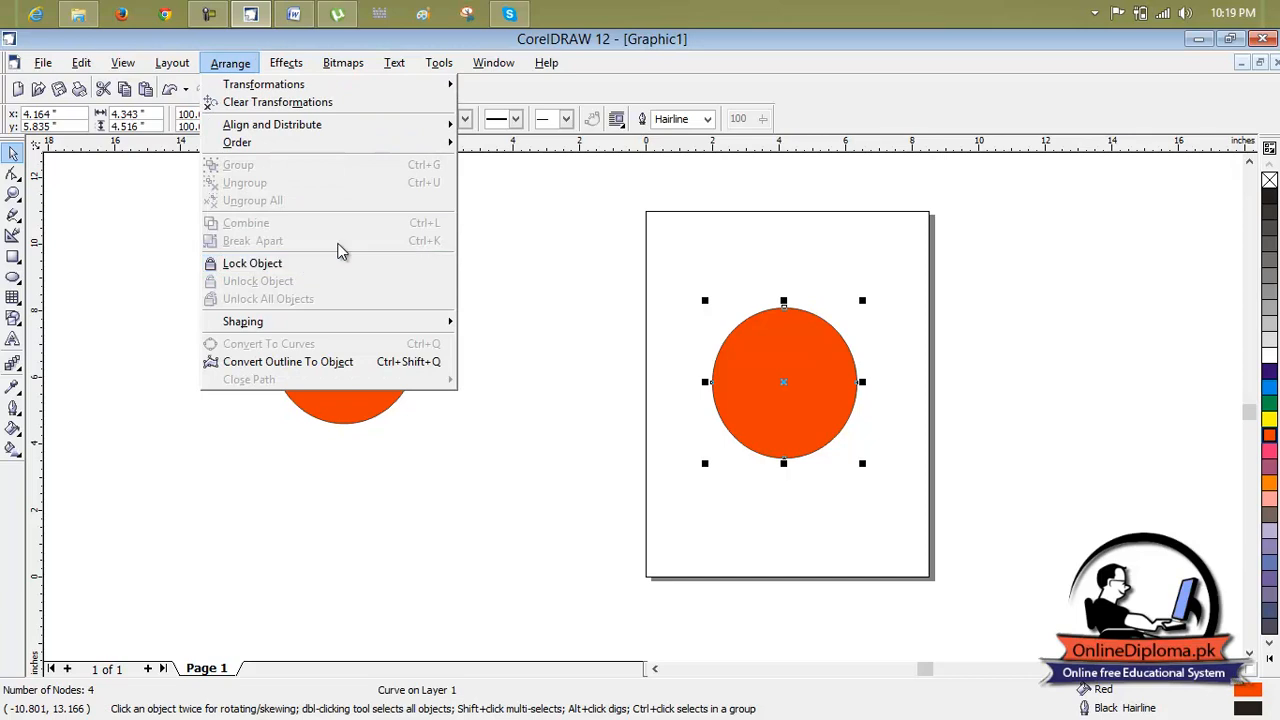
Enlarge the red circle on the page to about 5.54 × 5.76 inches and lock it
click(869, 303)
drag(866, 294, 832, 311)
click(190, 65)
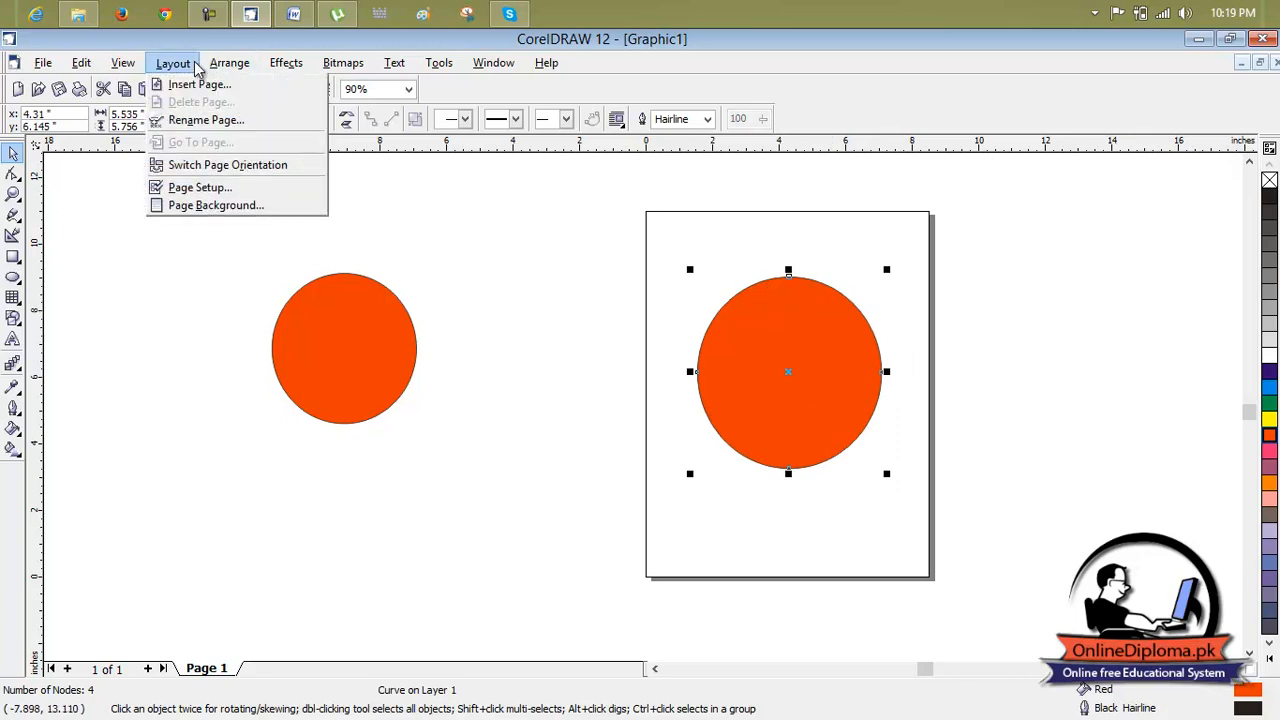
mouse_move(230, 63)
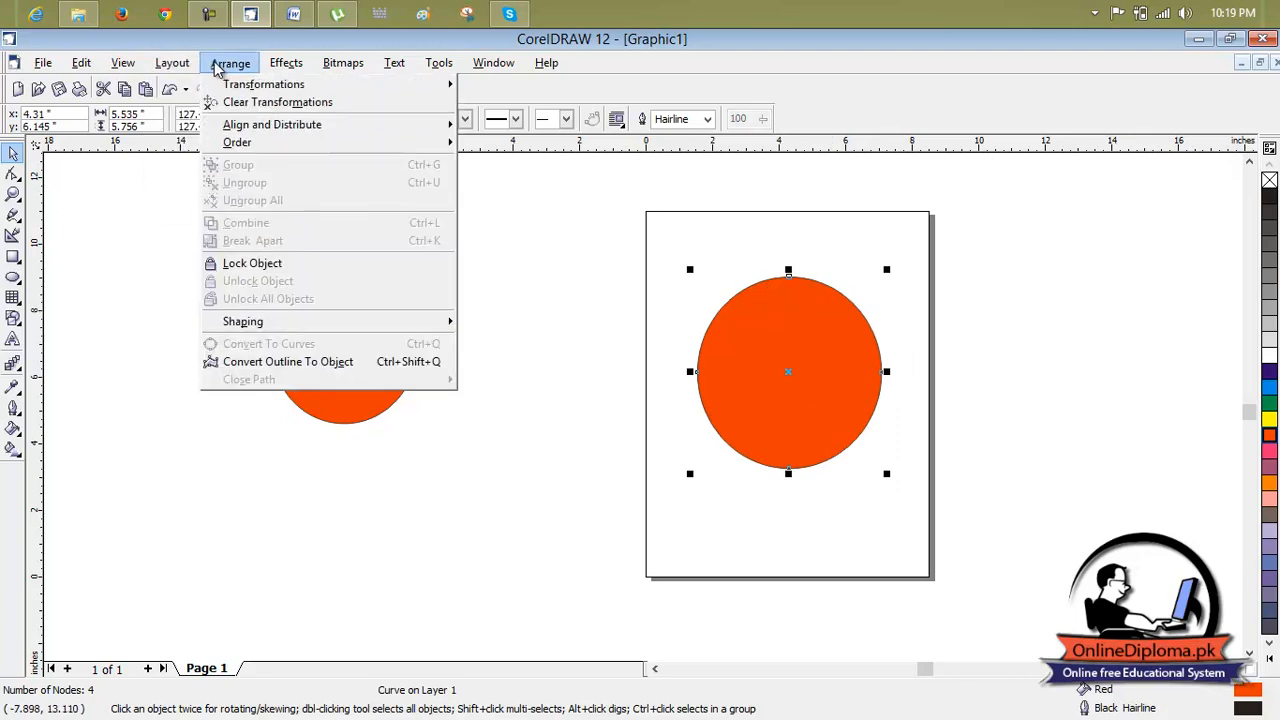
click(285, 264)
click(918, 330)
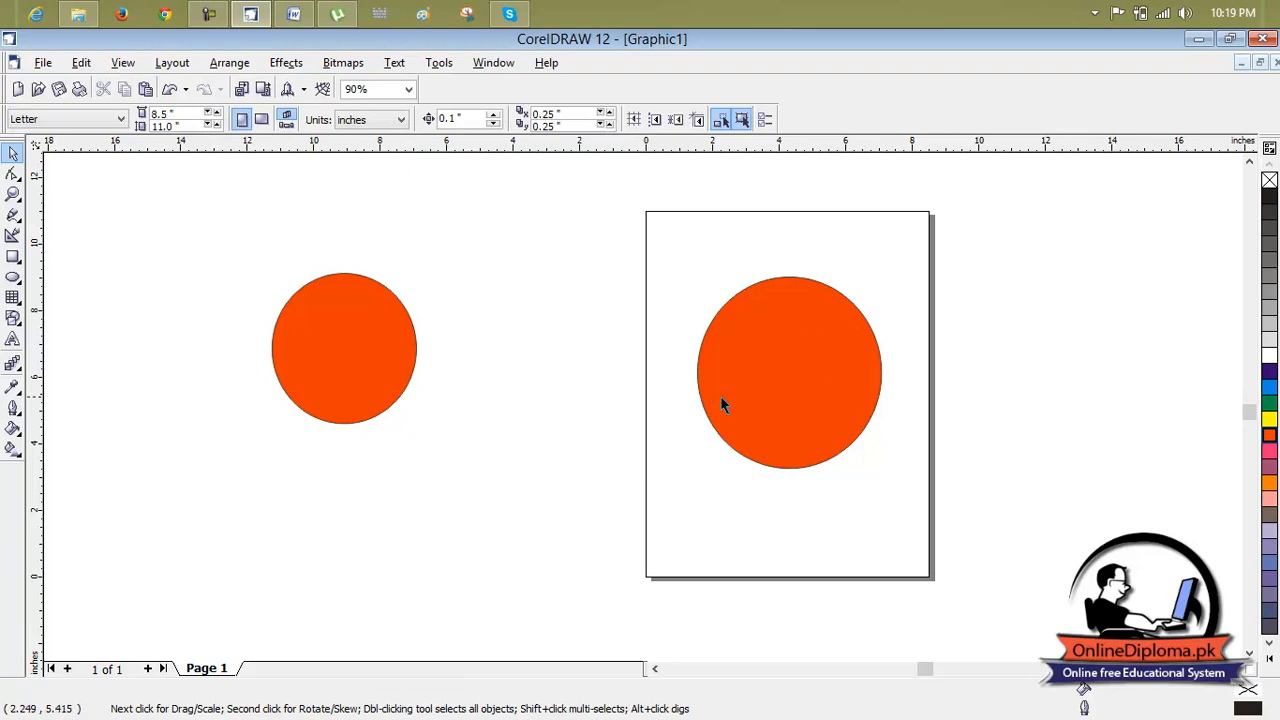
Move the smaller red circle over the larger one's lower-left edge, to about X 2.05, Y 3.29 inches
click(349, 343)
drag(349, 343, 862, 284)
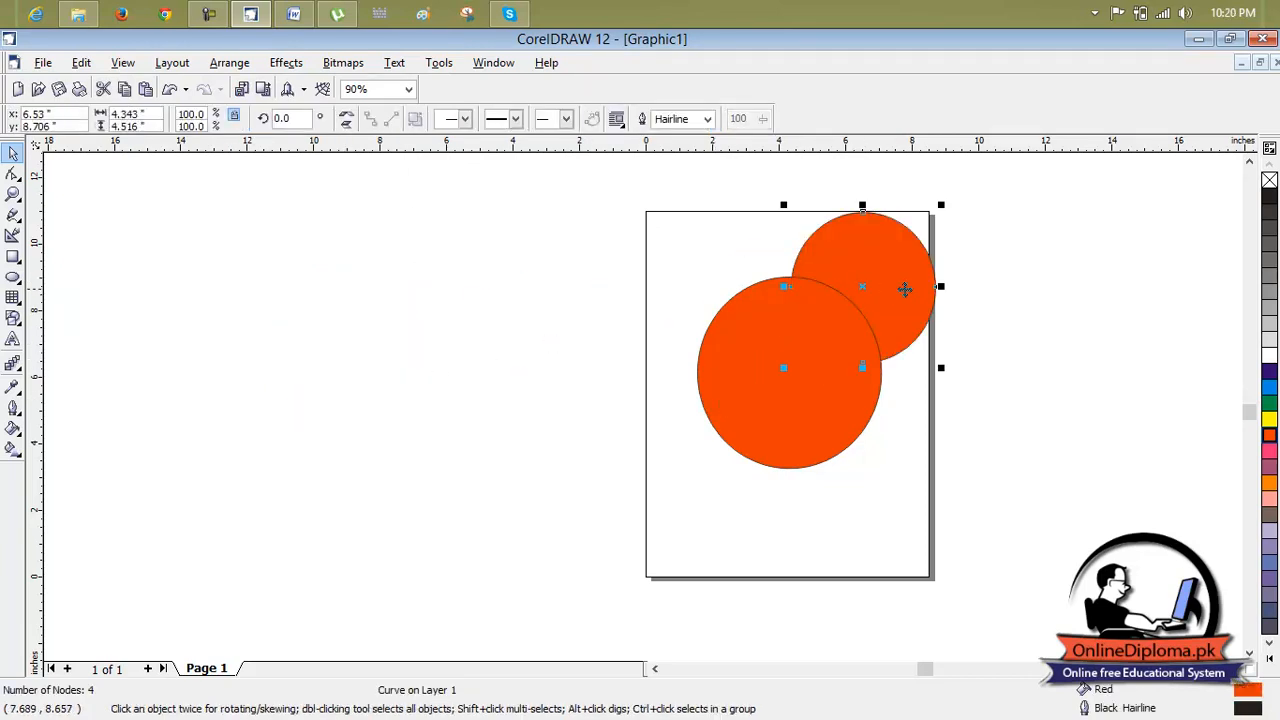
drag(940, 288, 791, 468)
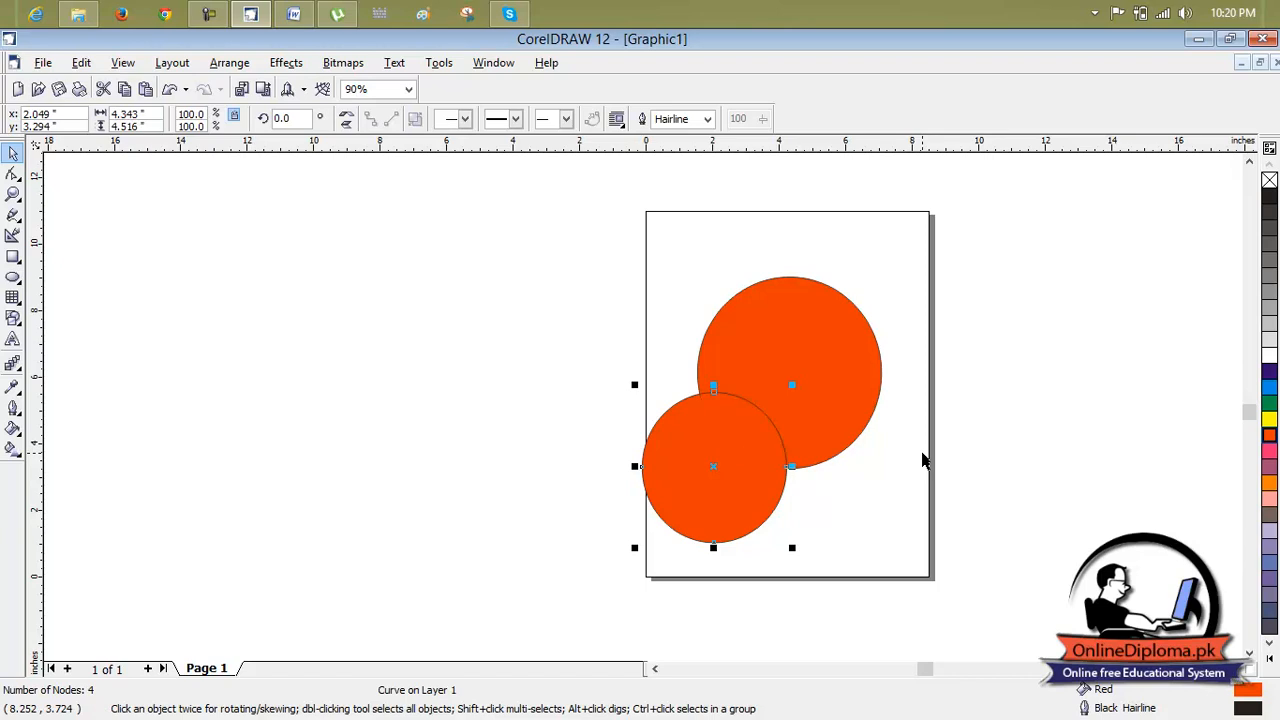
Lock the smaller red circle and deselect it
click(229, 62)
mouse_move(287, 62)
mouse_move(229, 62)
click(252, 263)
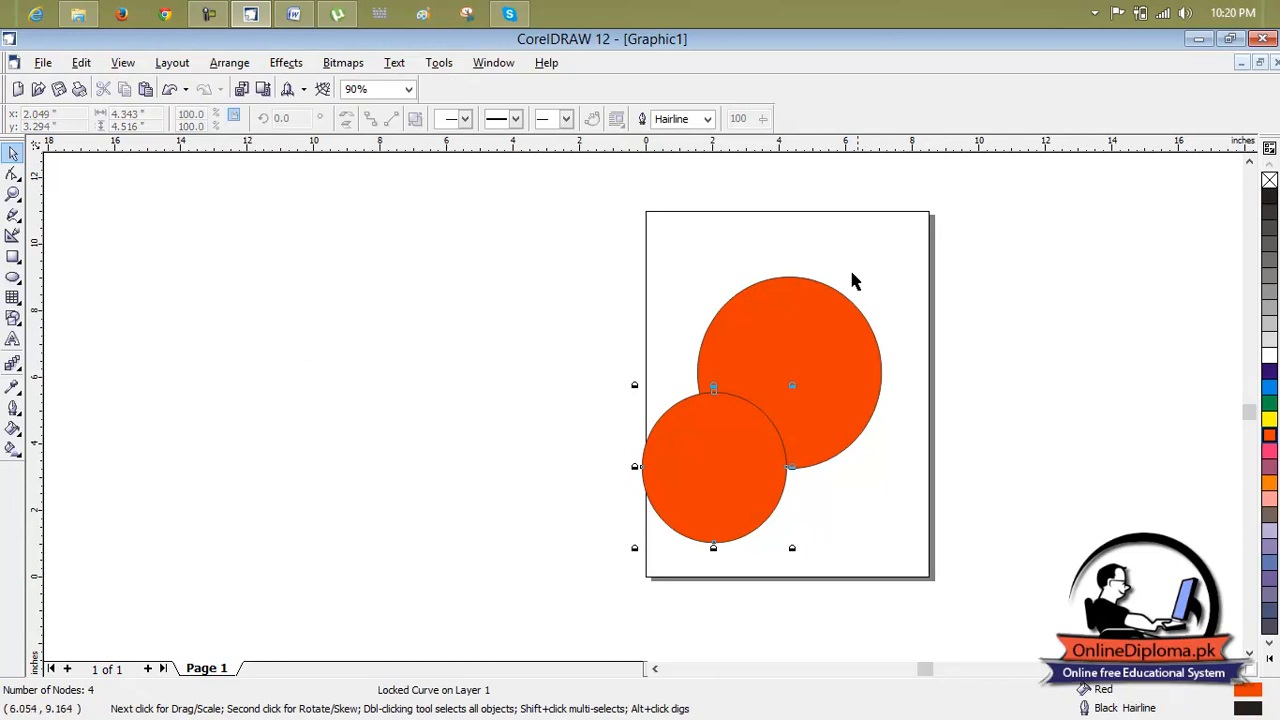
click(803, 270)
Unlock all objects, then place the smaller circle outside the page and the larger one at about X 4.37, Y 5.61 inches
click(229, 62)
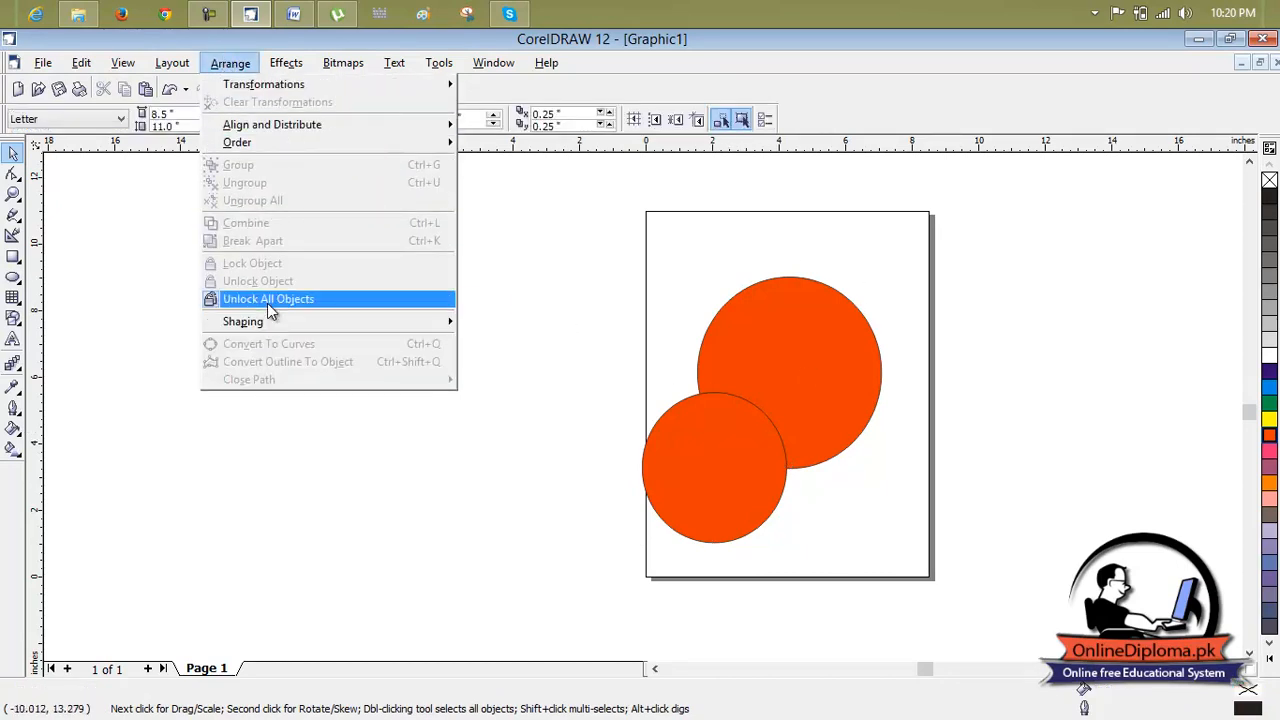
click(267, 303)
drag(757, 449, 463, 416)
click(622, 430)
drag(543, 329, 759, 351)
drag(486, 416, 416, 391)
drag(642, 383, 804, 387)
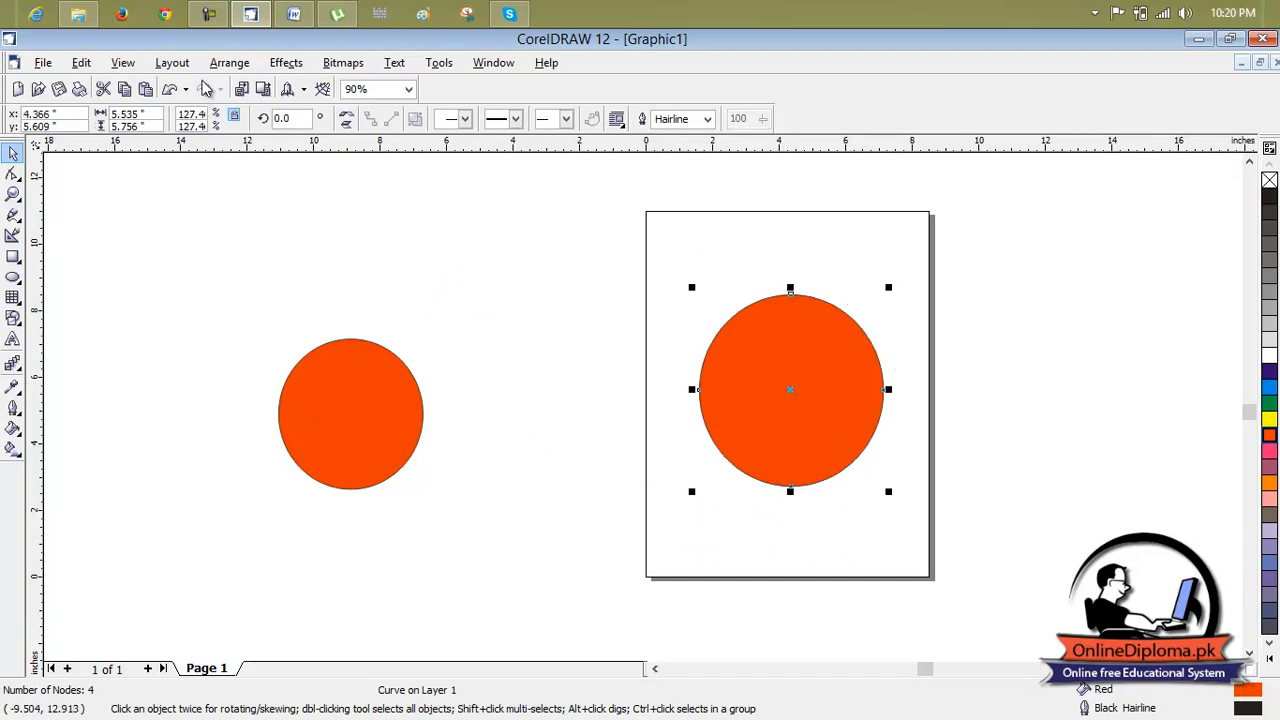
Lock the larger red circle on the page
click(229, 63)
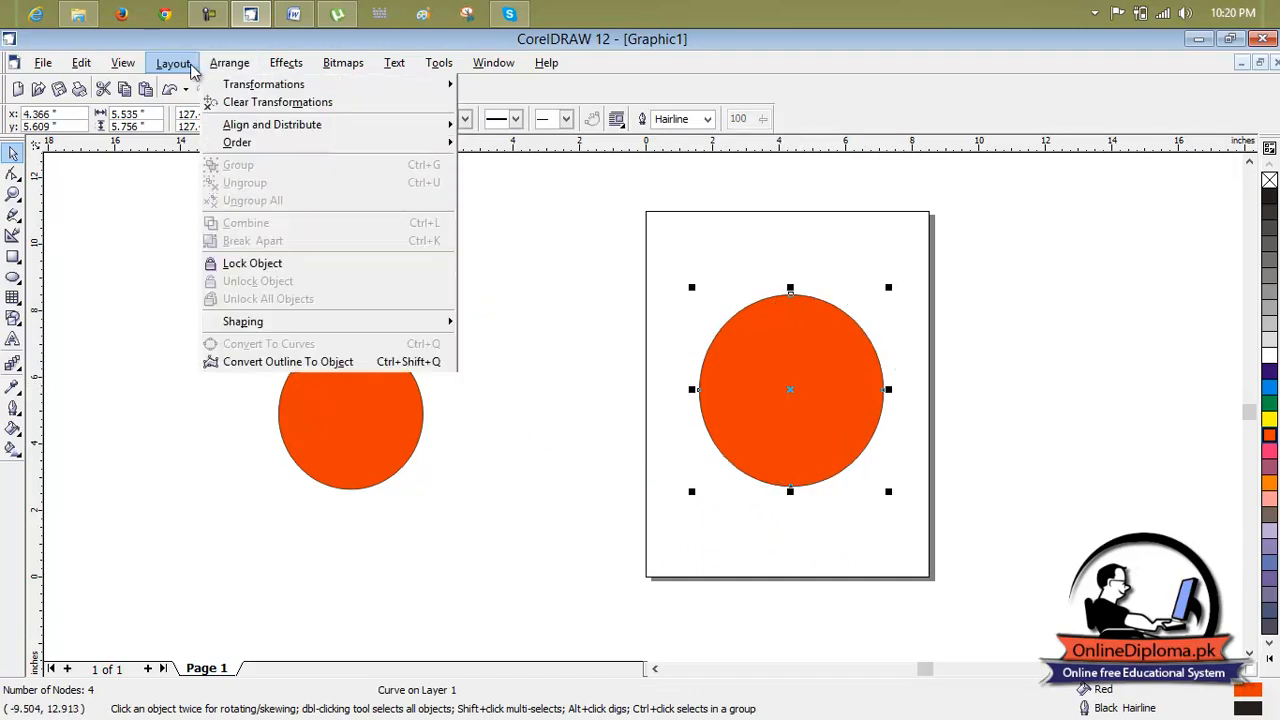
click(252, 263)
click(703, 271)
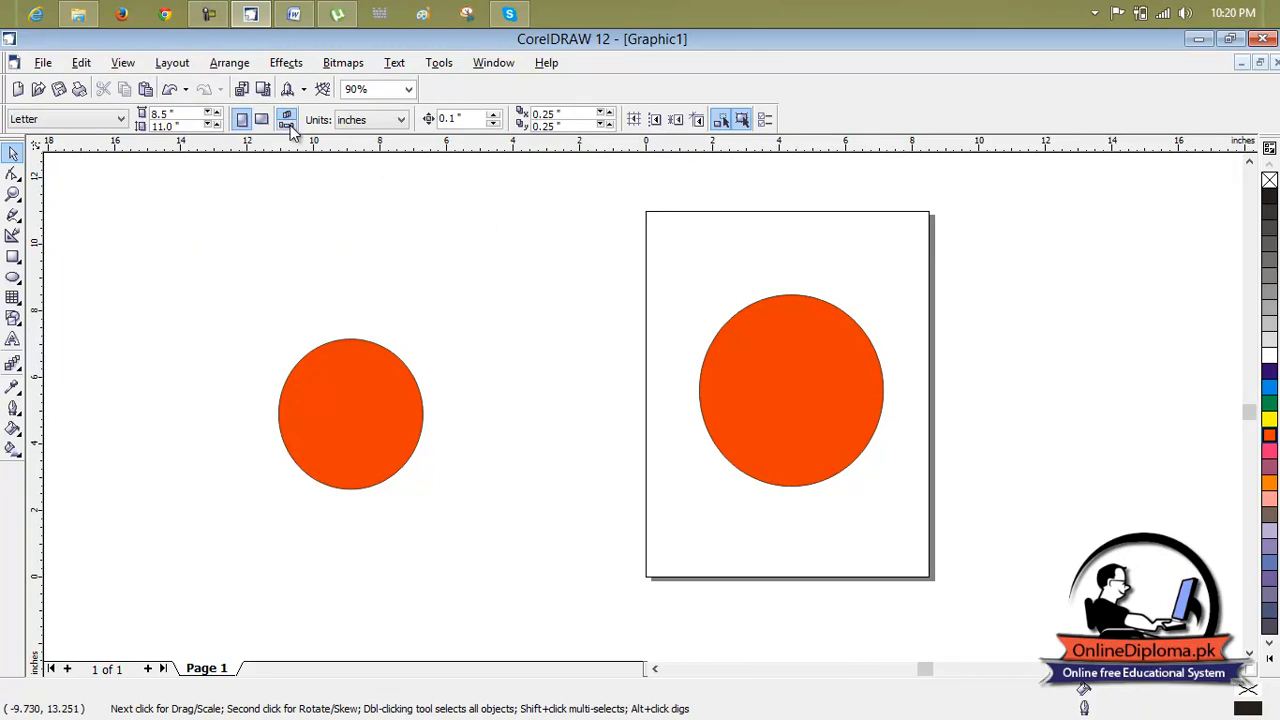
Unlock all objects and move the larger circle to about X 0.90, Y 6.65 inches
click(229, 63)
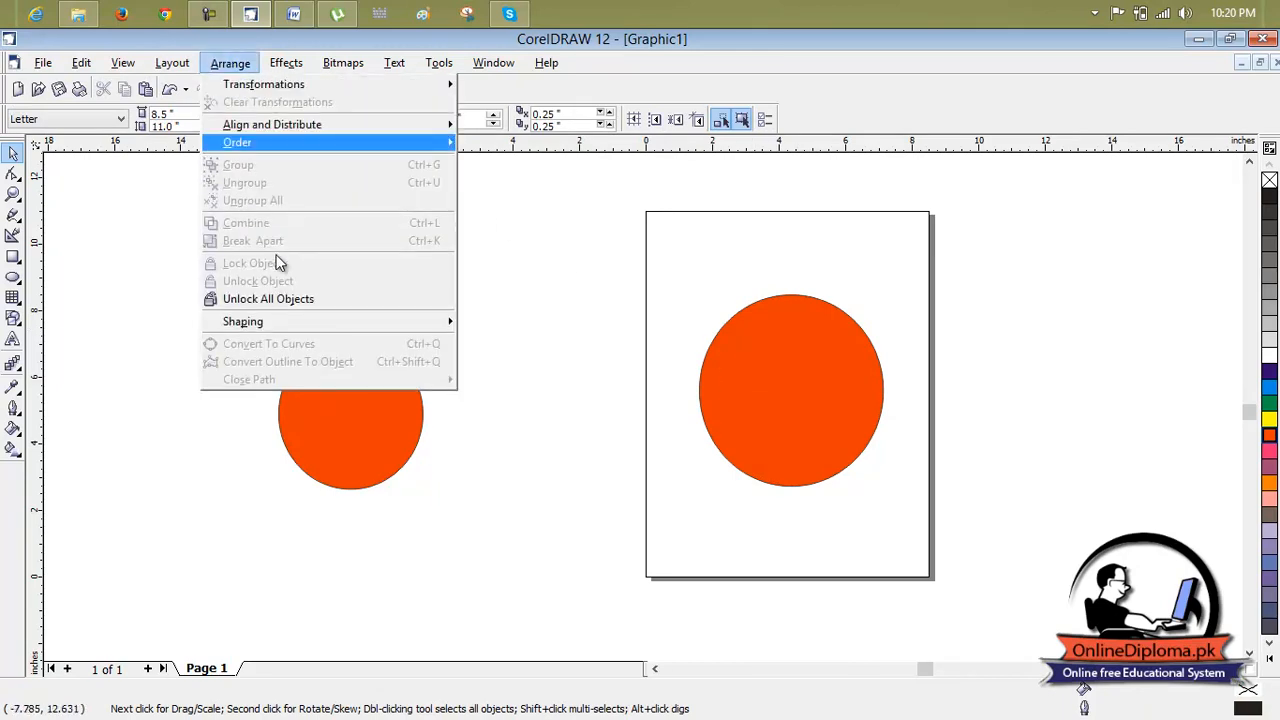
click(266, 298)
drag(754, 371, 718, 360)
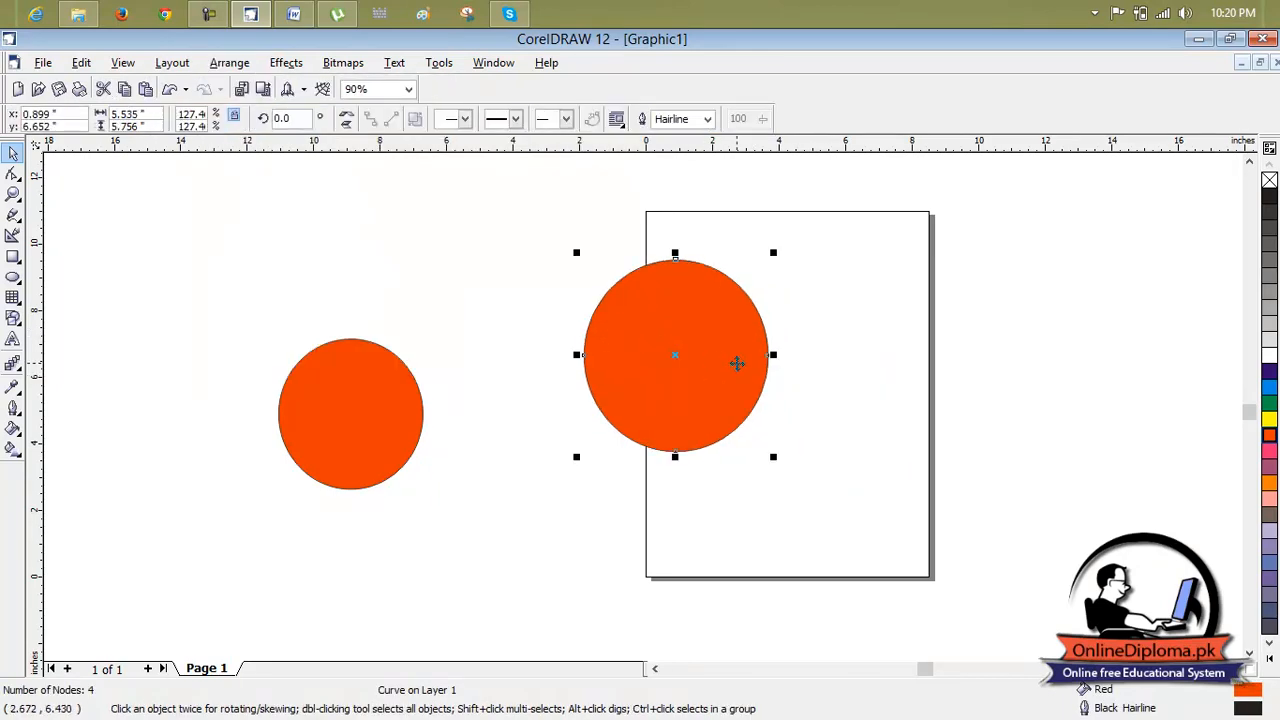
Move the larger circle to about X 1.04, Y 4.31 inches and fill it yellow
click(230, 62)
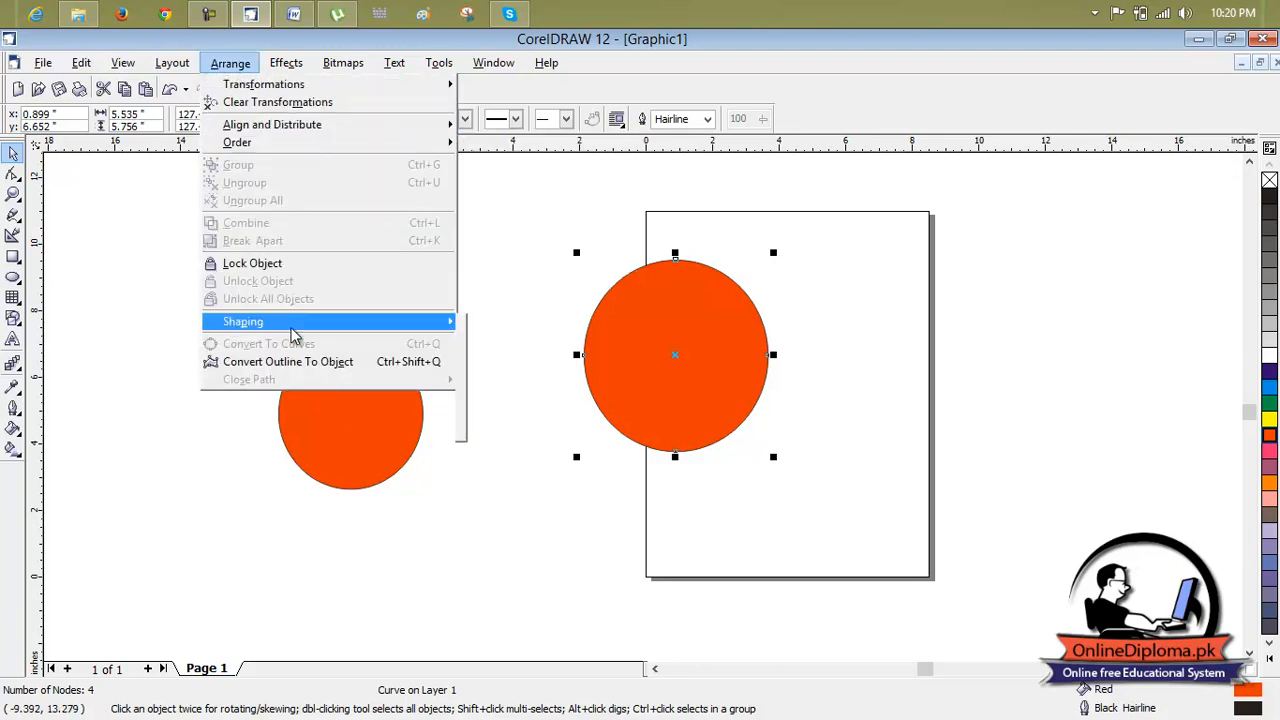
click(790, 313)
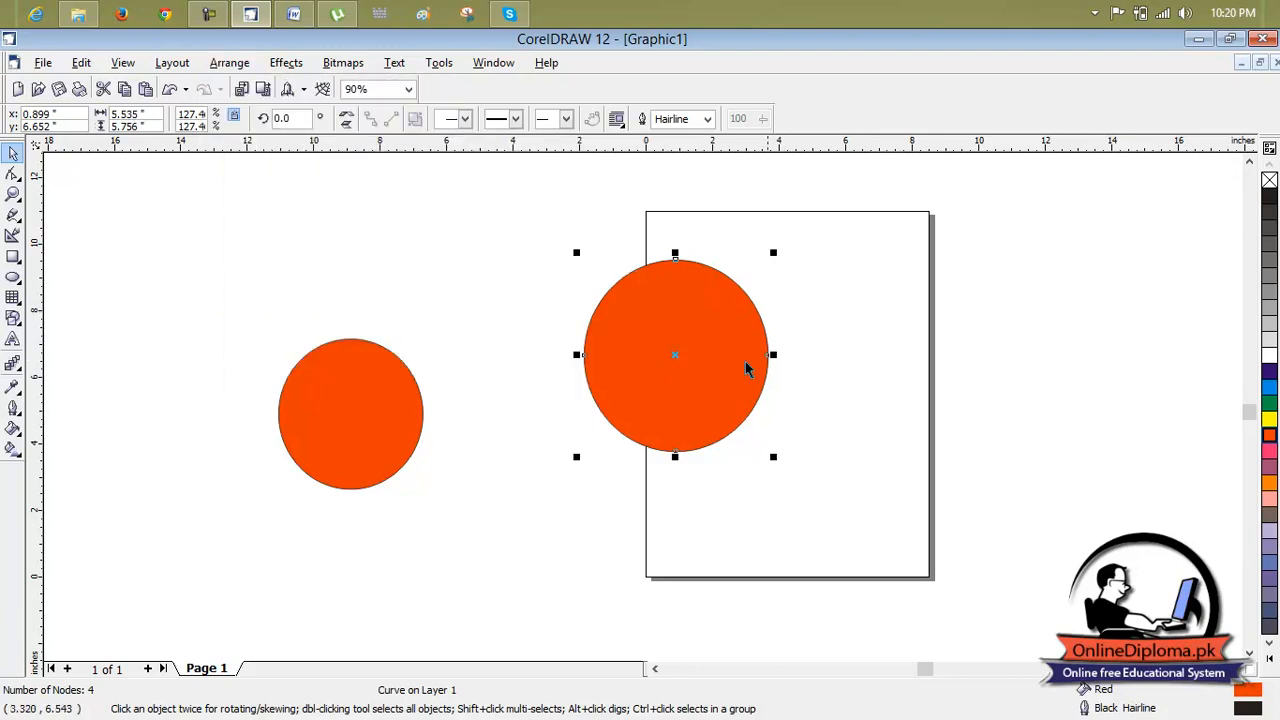
drag(689, 366, 693, 443)
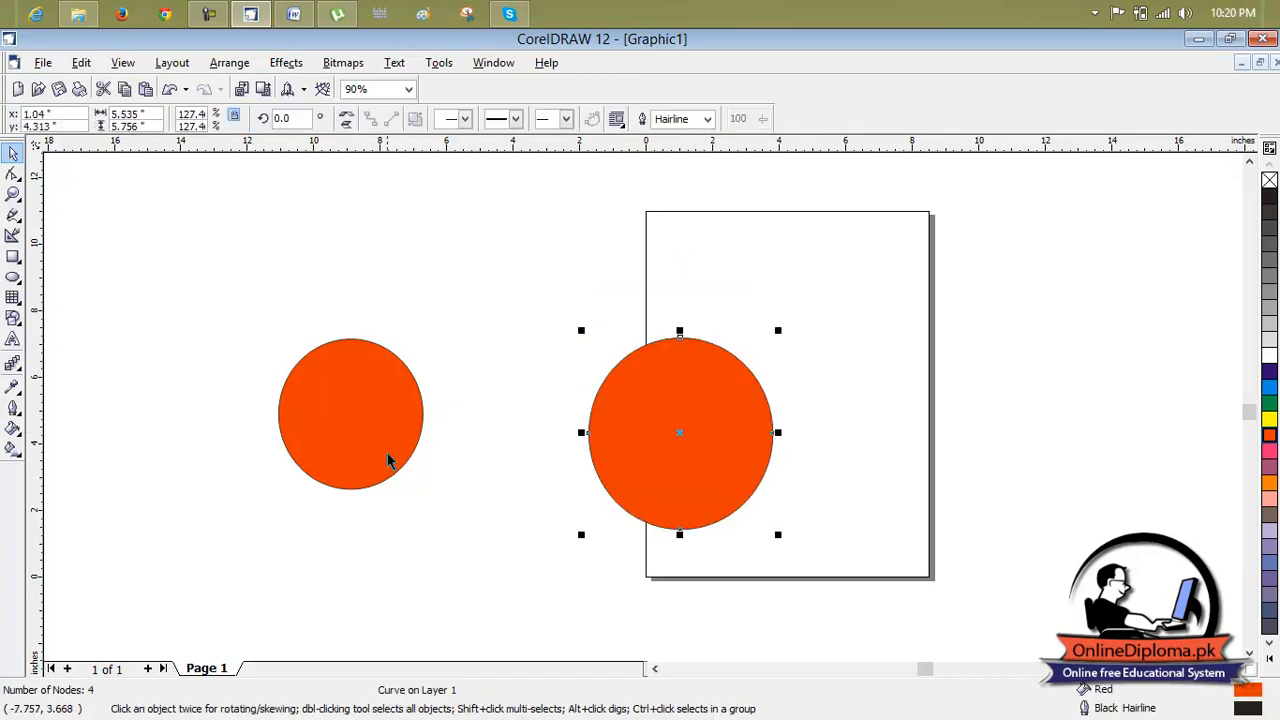
click(1270, 419)
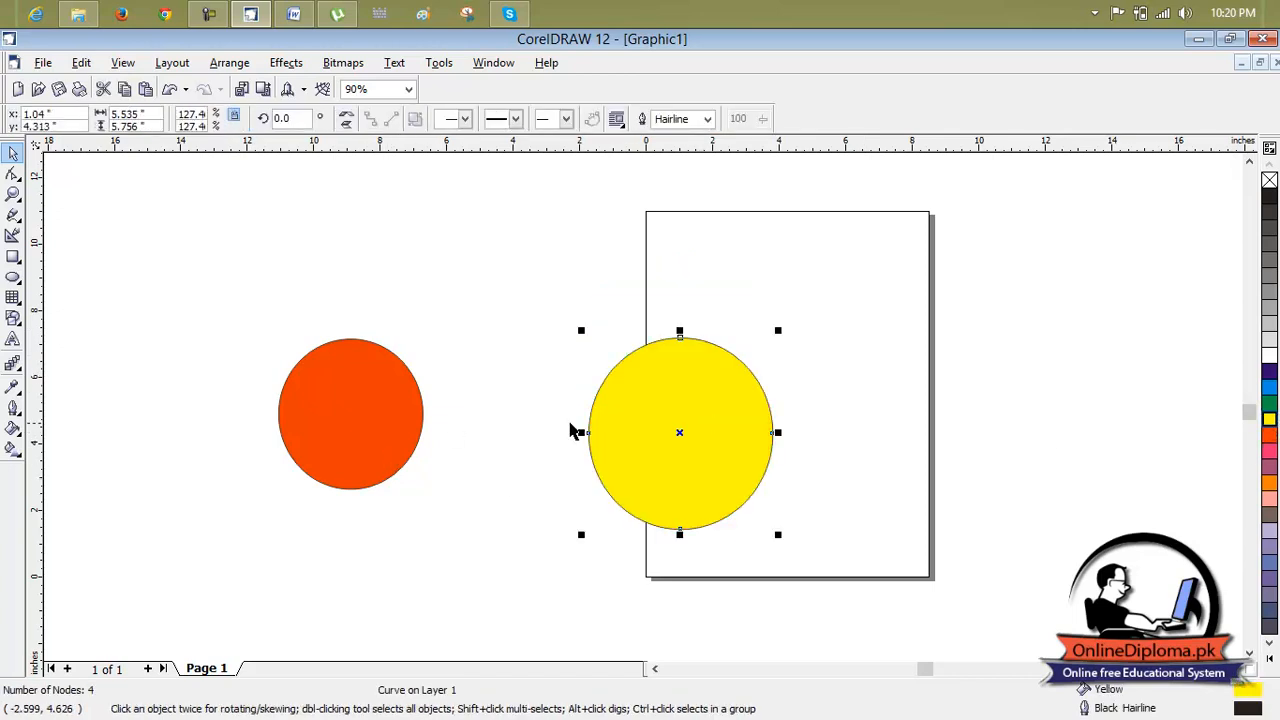
Nudge the yellow circle and move the red circle to overlap its upper-left edge, at about X -2.29, Y 6.42 inches
drag(397, 406, 623, 359)
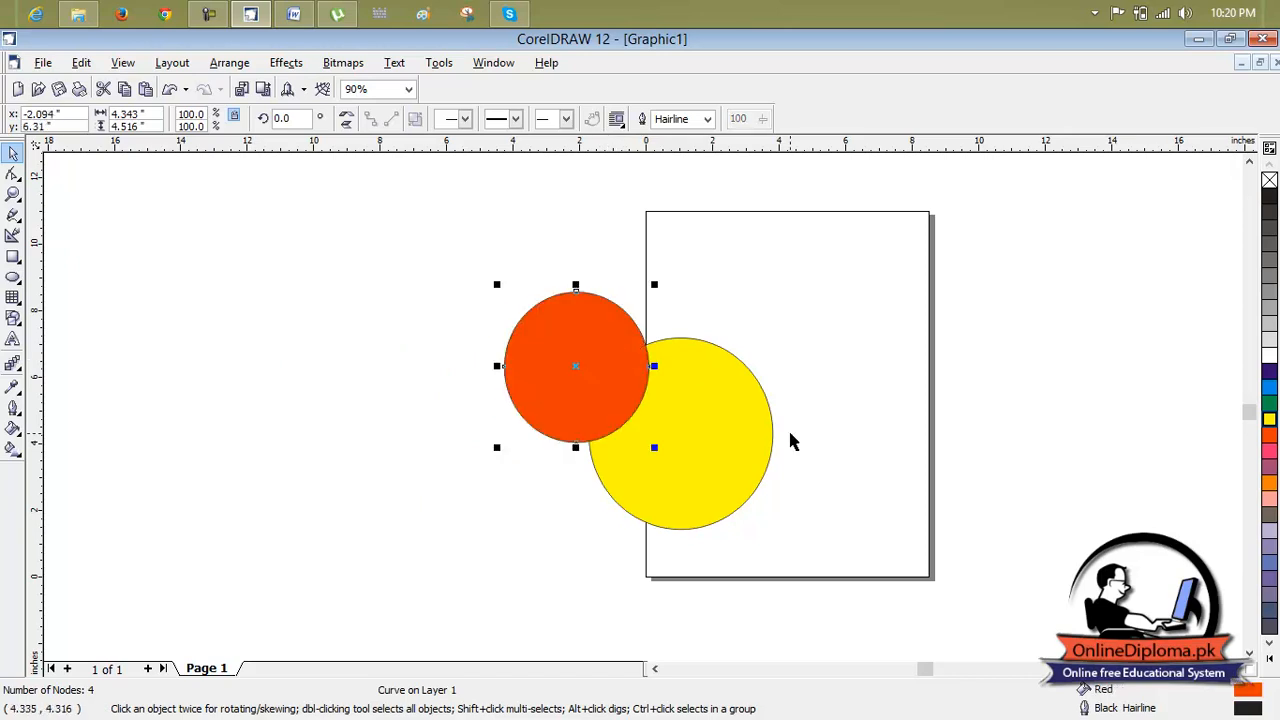
click(780, 361)
mouse_move(723, 389)
mouse_down()
mouse_move(793, 350)
mouse_move(719, 399)
mouse_up()
mouse_move(618, 352)
mouse_down()
mouse_move(606, 350)
mouse_move(620, 351)
mouse_up()
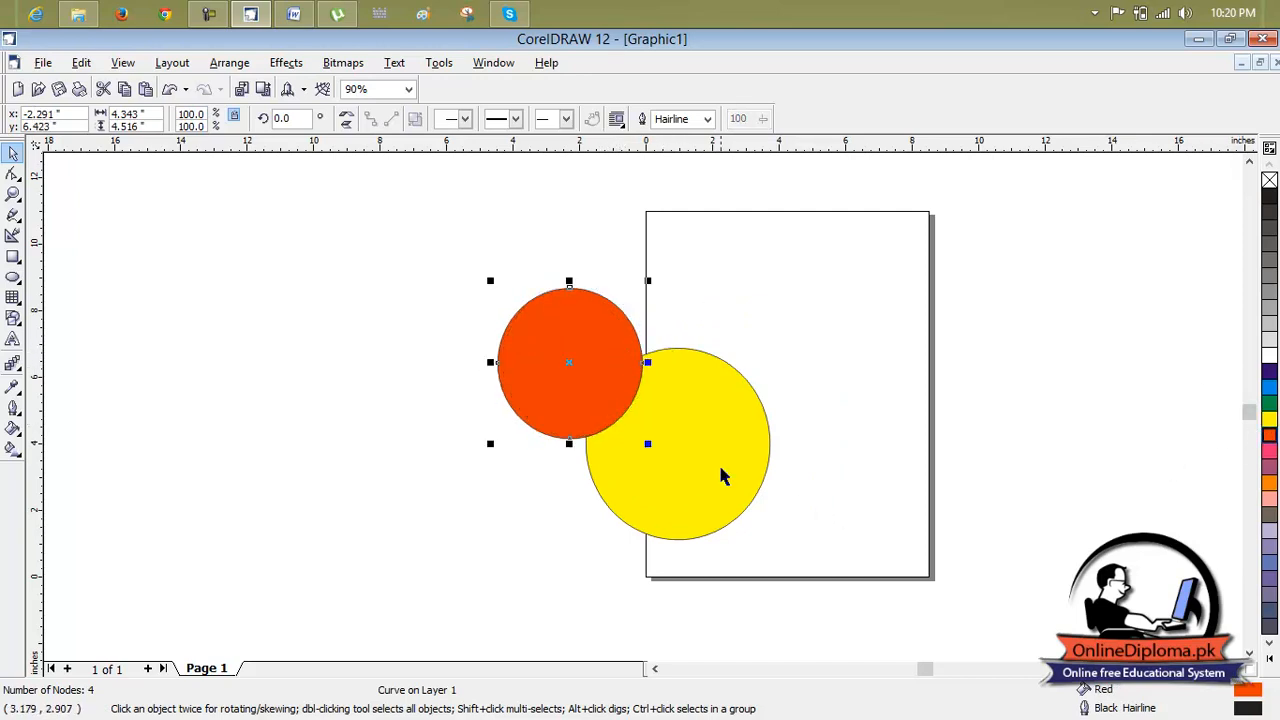
click(736, 480)
click(880, 368)
Weld the yellow and red circles into one shape, selecting the red circle last
click(679, 390)
shift+click(615, 370)
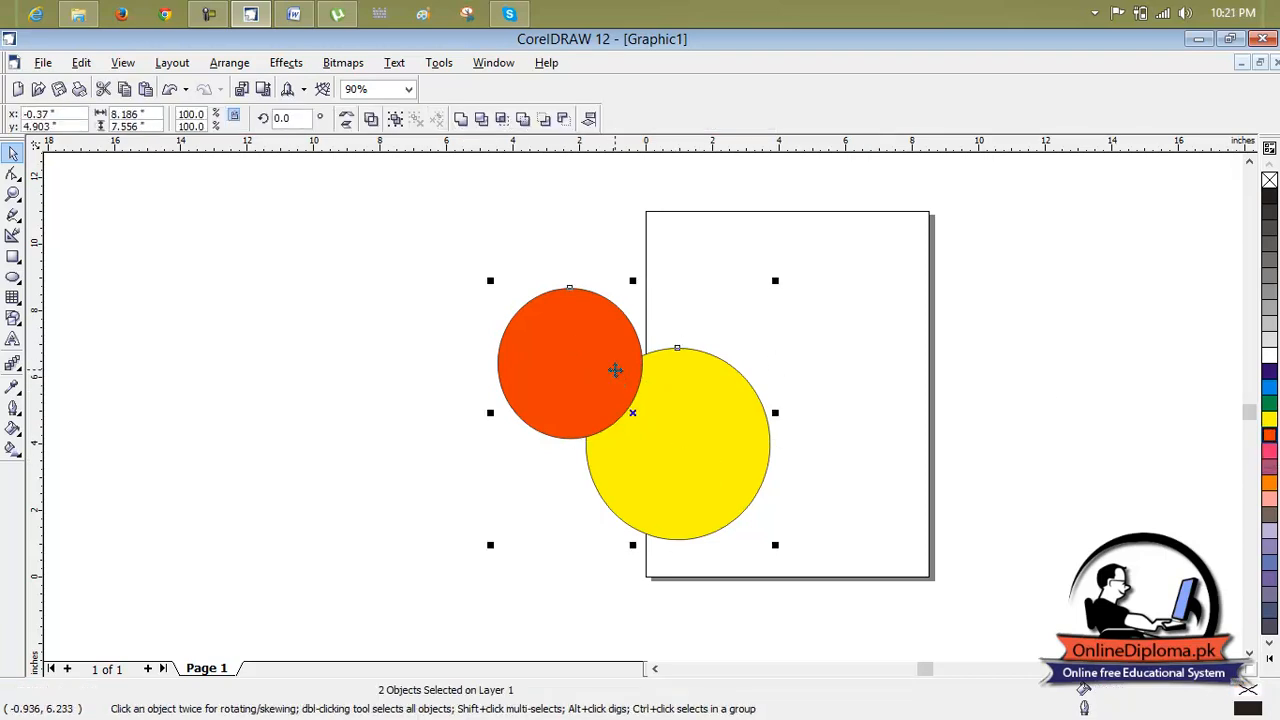
click(228, 62)
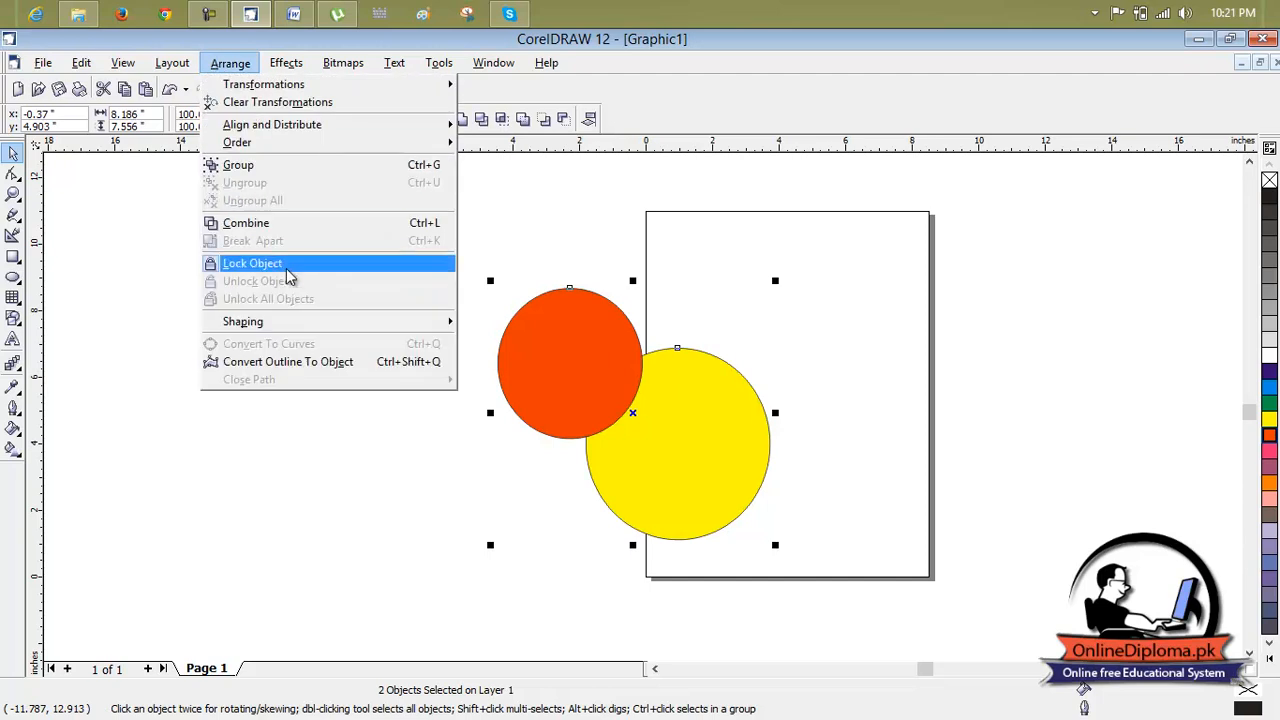
mouse_move(316, 326)
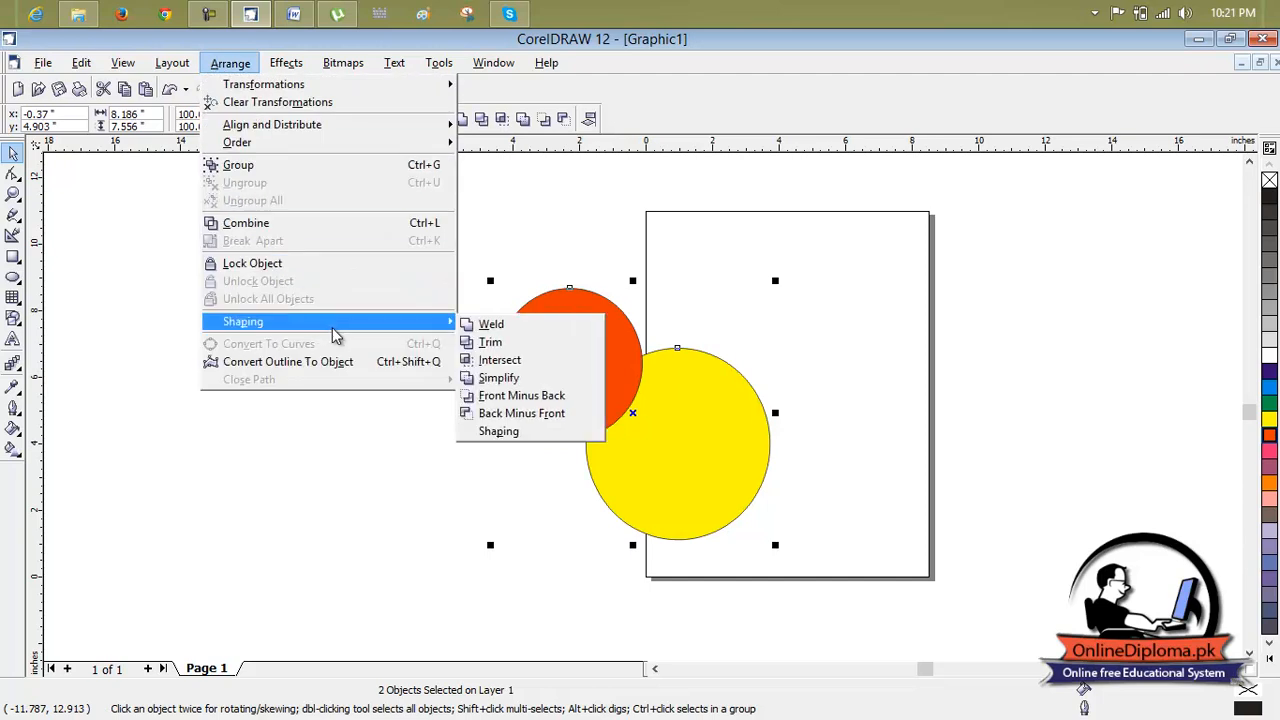
click(485, 322)
Move the welded red shape to about X -3.58, Y 4.96 inches
click(715, 372)
drag(694, 402, 599, 443)
click(843, 320)
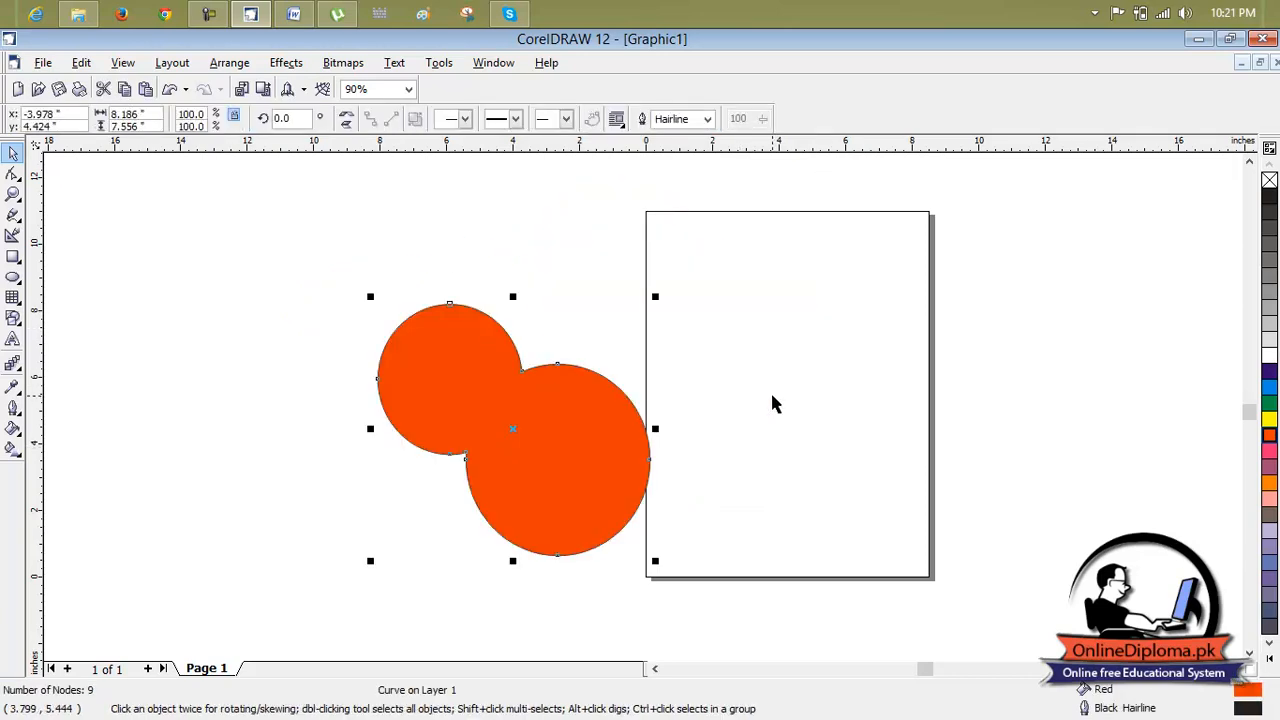
click(773, 401)
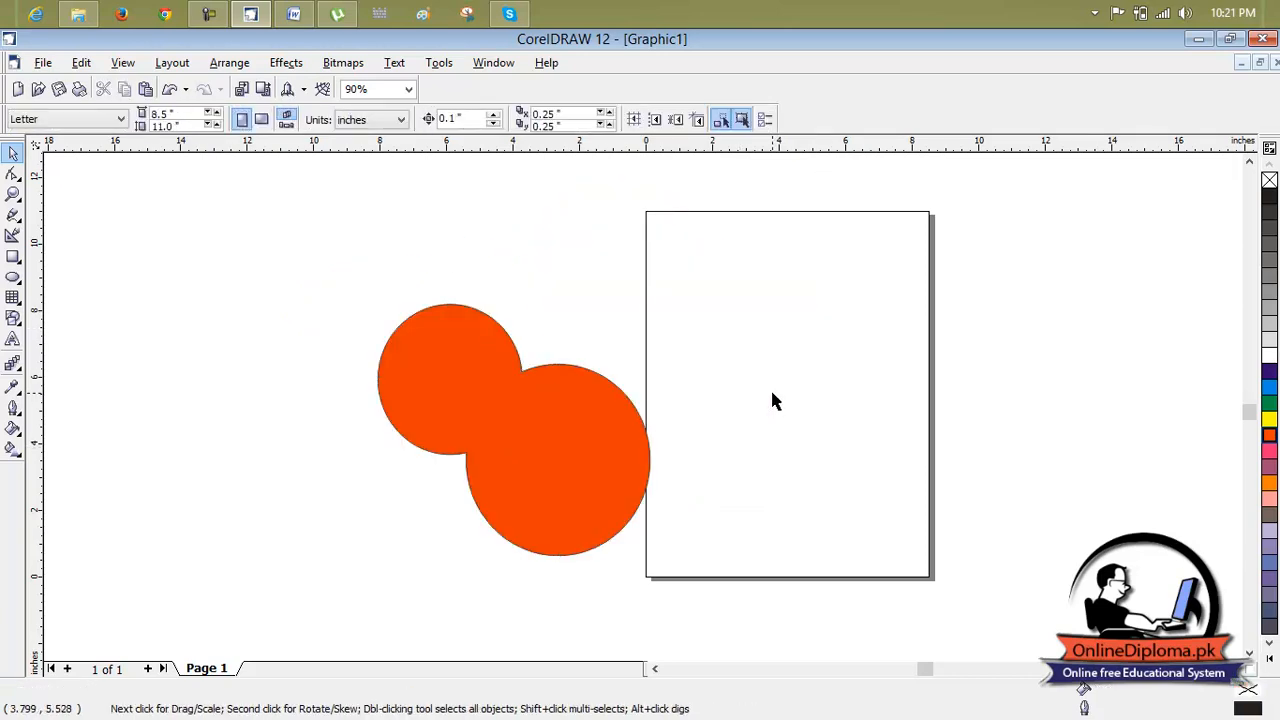
drag(520, 415, 533, 397)
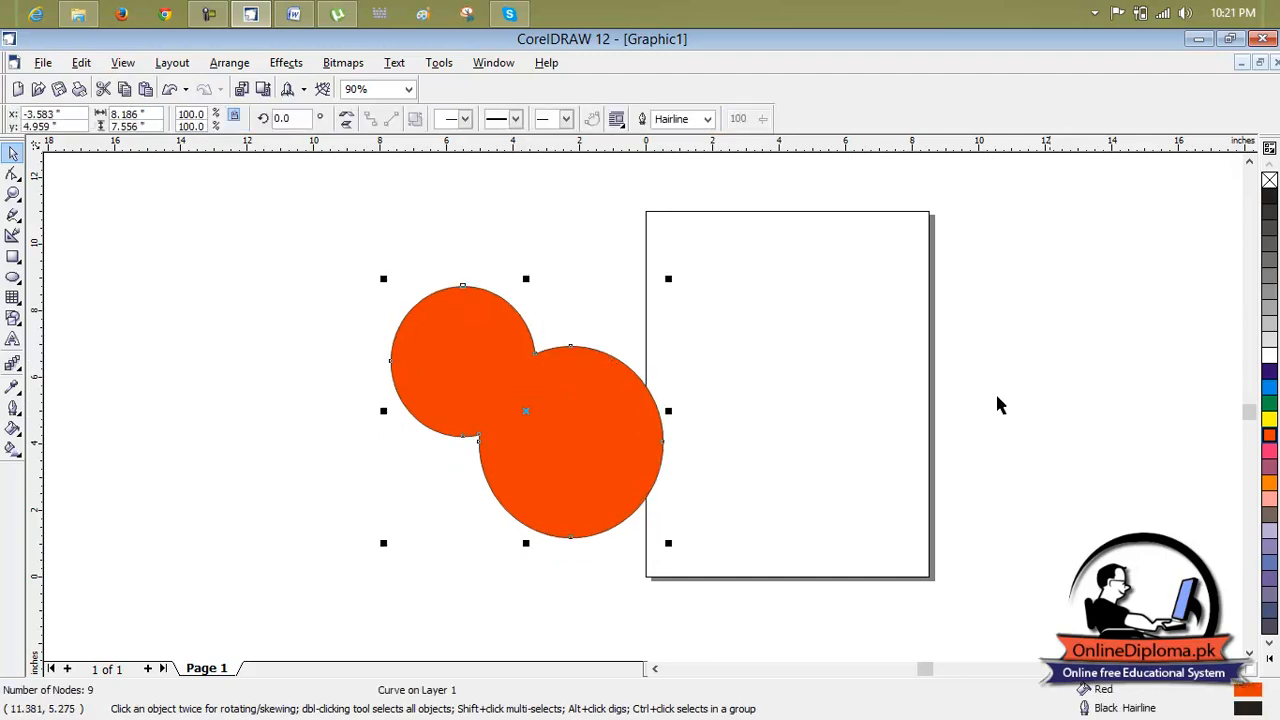
Draw an unfilled ellipse about 3.61 × 3.69 inches overlapping the right side of the red shape
click(13, 277)
drag(740, 316, 622, 438)
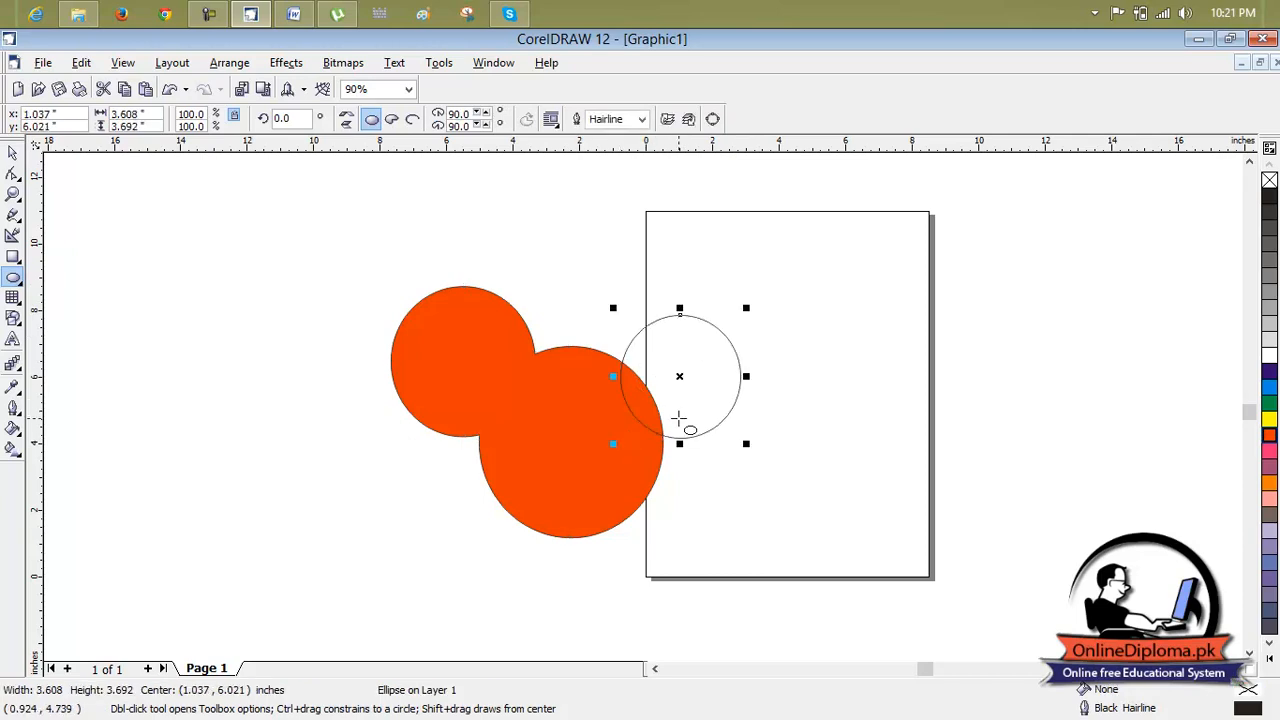
key(space)
Copy the ellipse to about X -4.66, Y 1.34 inches and weld both ellipses with the red shape
drag(685, 372, 495, 531)
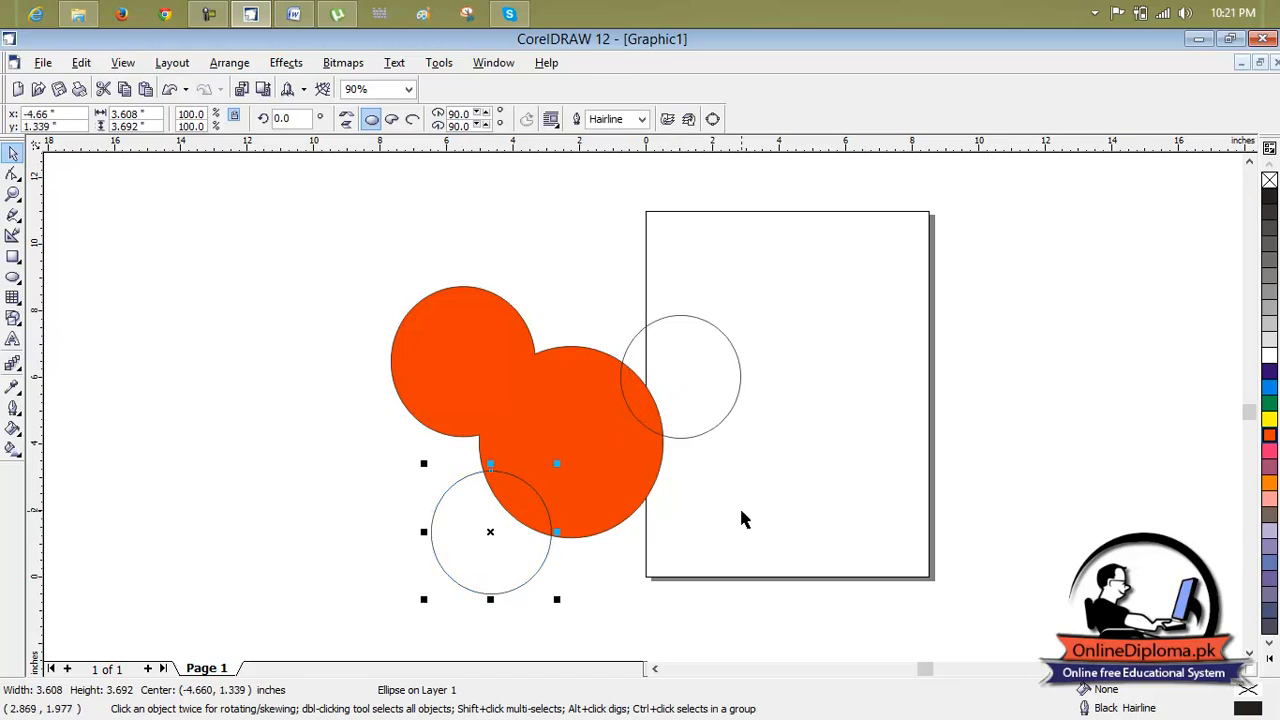
click(647, 469)
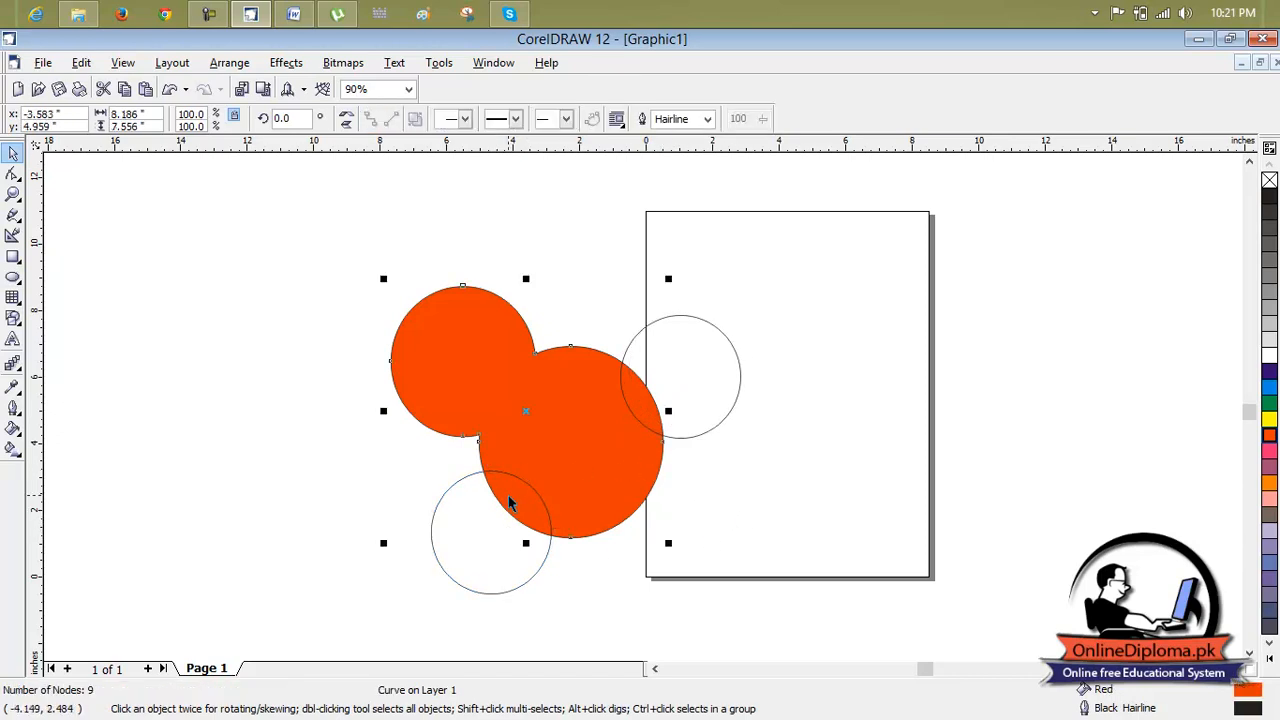
shift+click(541, 496)
shift+click(643, 420)
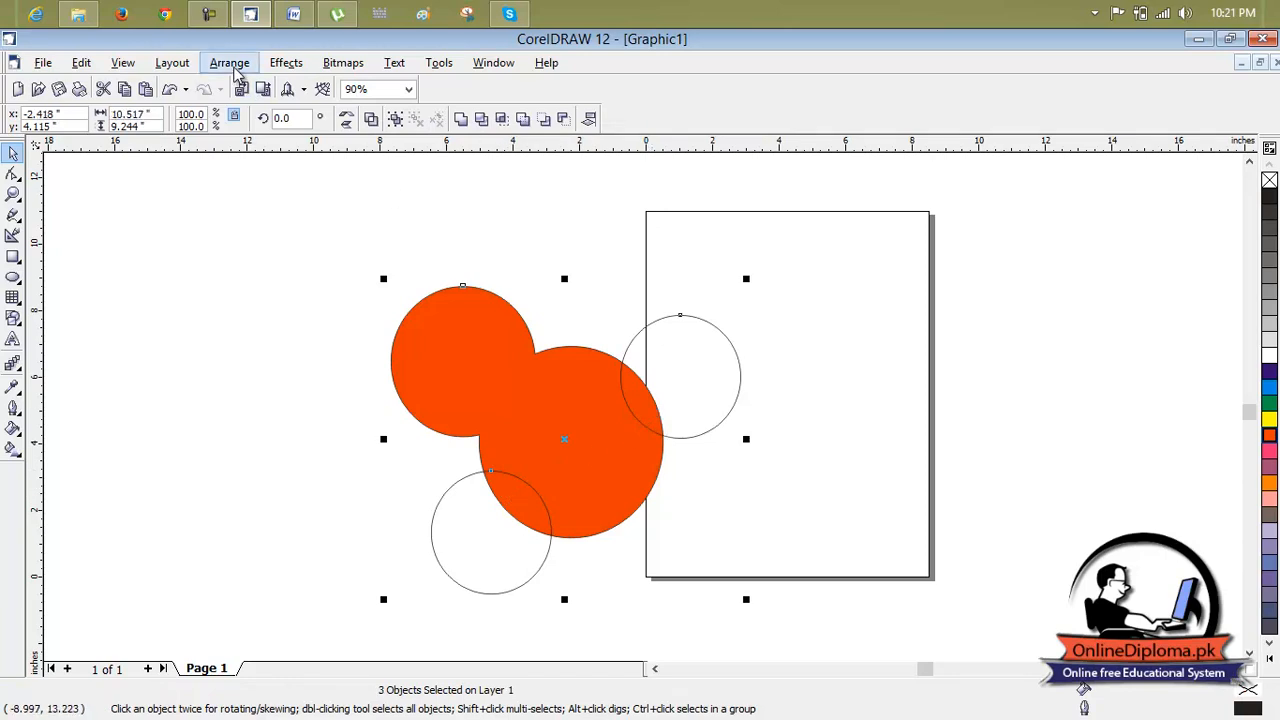
click(230, 63)
mouse_move(370, 323)
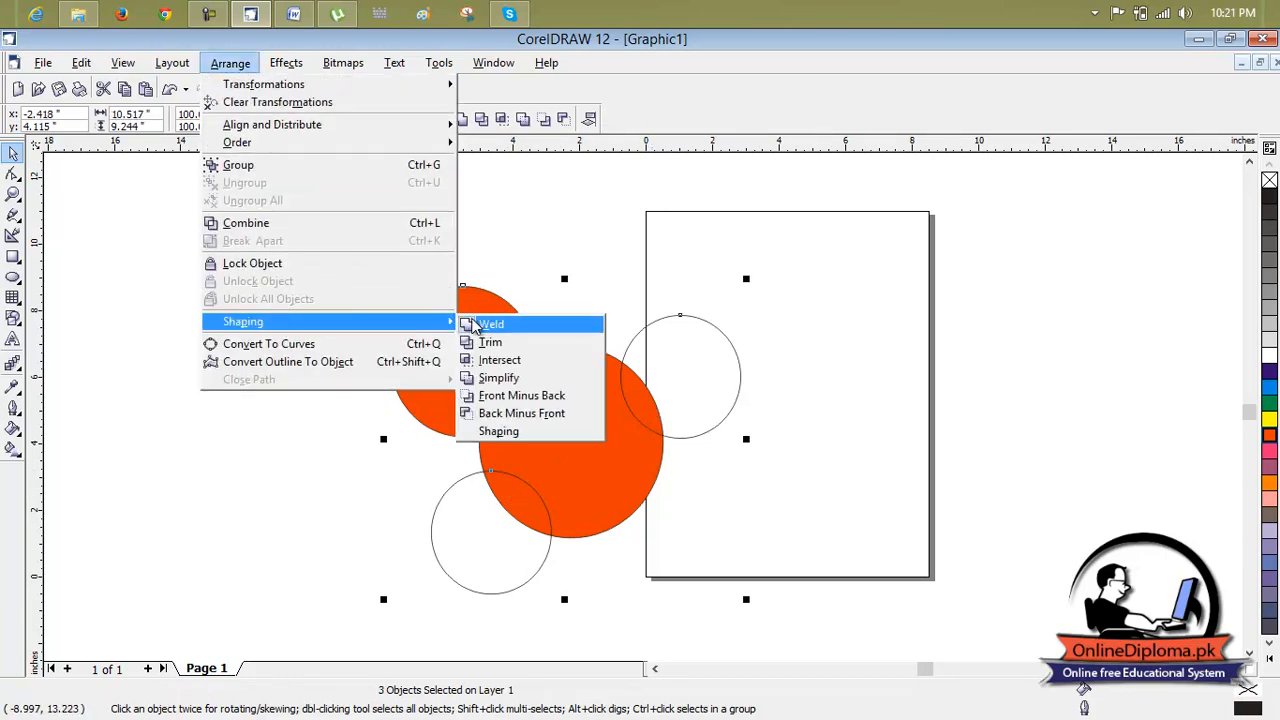
click(471, 325)
click(677, 383)
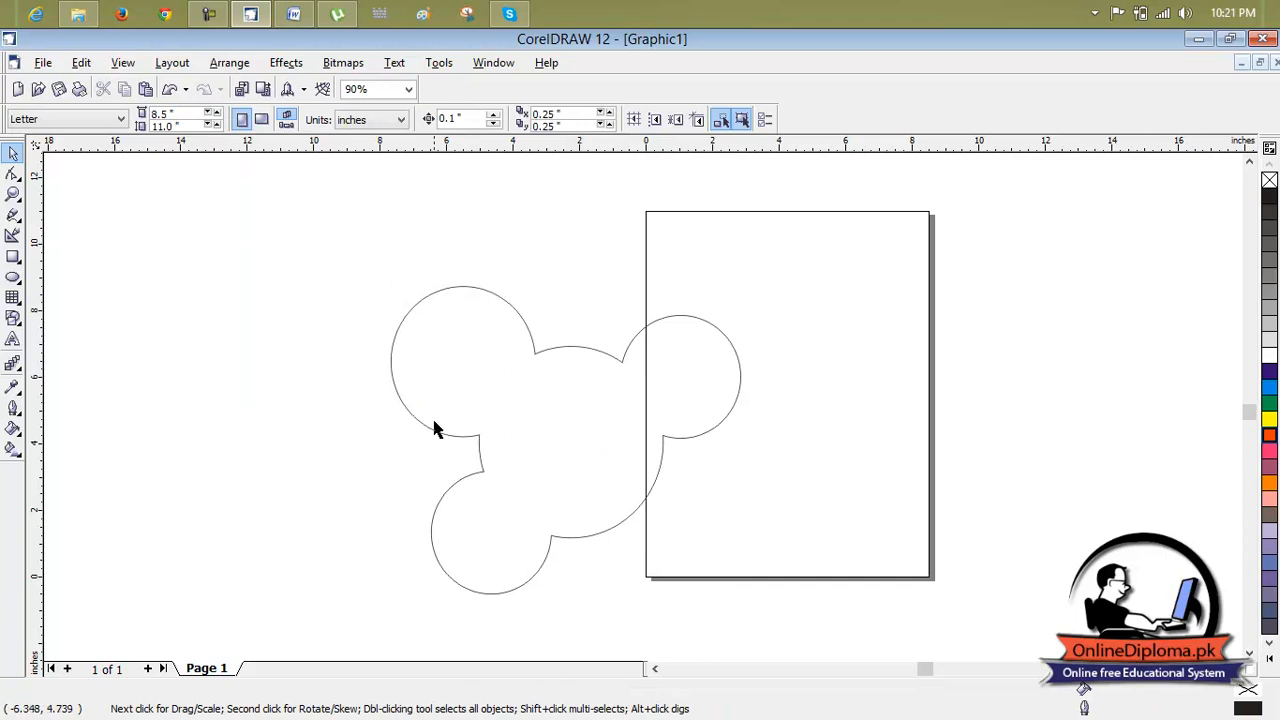
Fill the welded outline shape with yellow and deselect it
click(1269, 455)
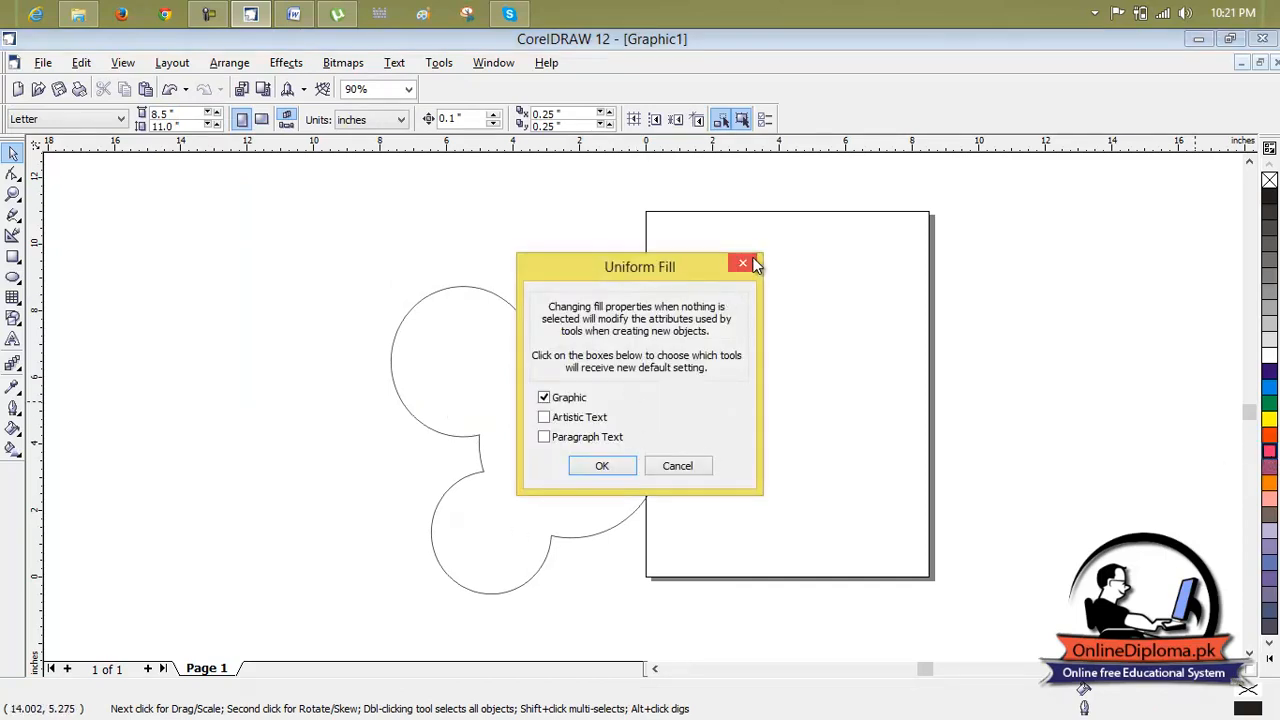
click(748, 261)
click(591, 407)
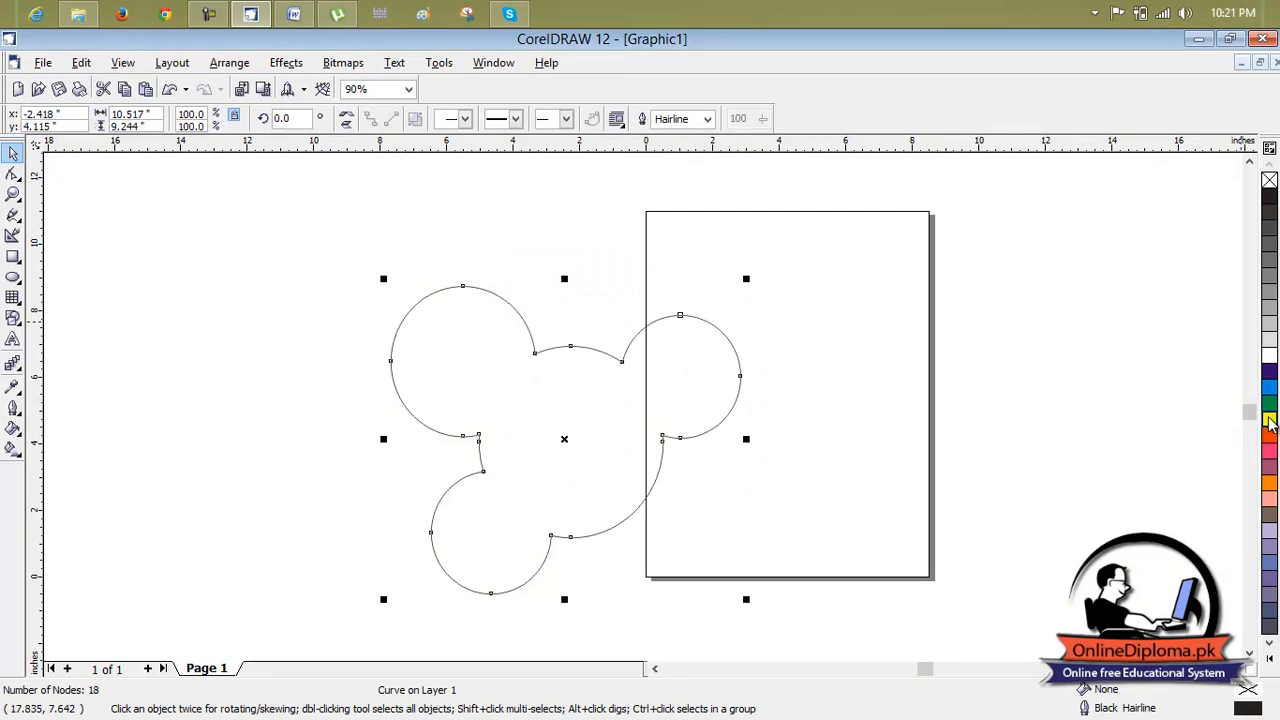
click(1269, 419)
click(904, 362)
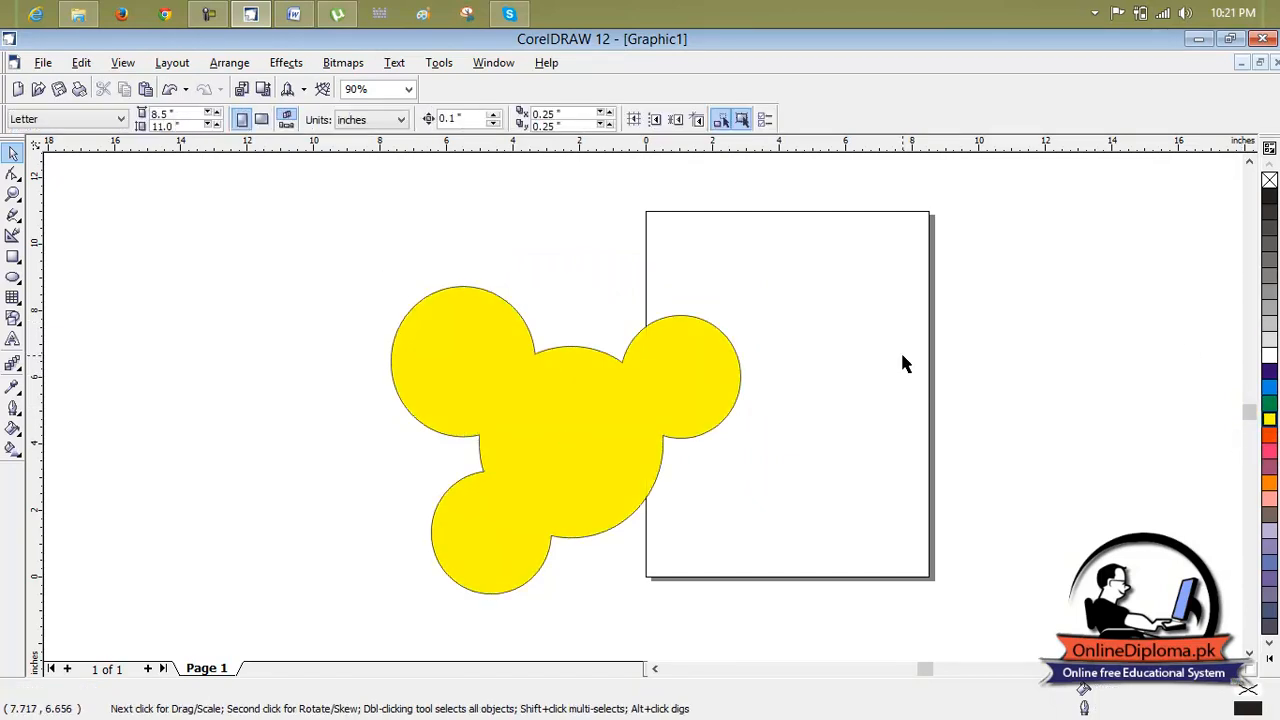
Undo the yellow fill, the three-object weld and the copying of the ellipse
click(648, 366)
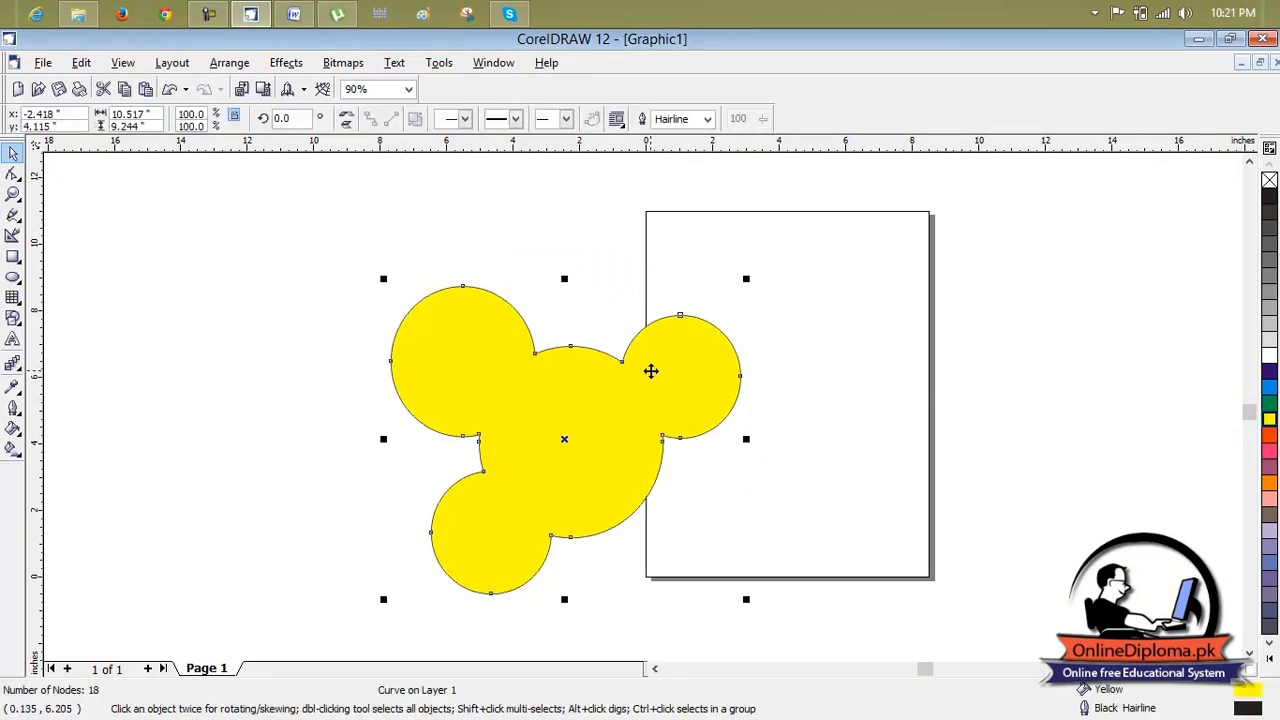
key(ctrl+z)
key(ctrl+z)
key(ctrl+z)
key(ctrl+z)
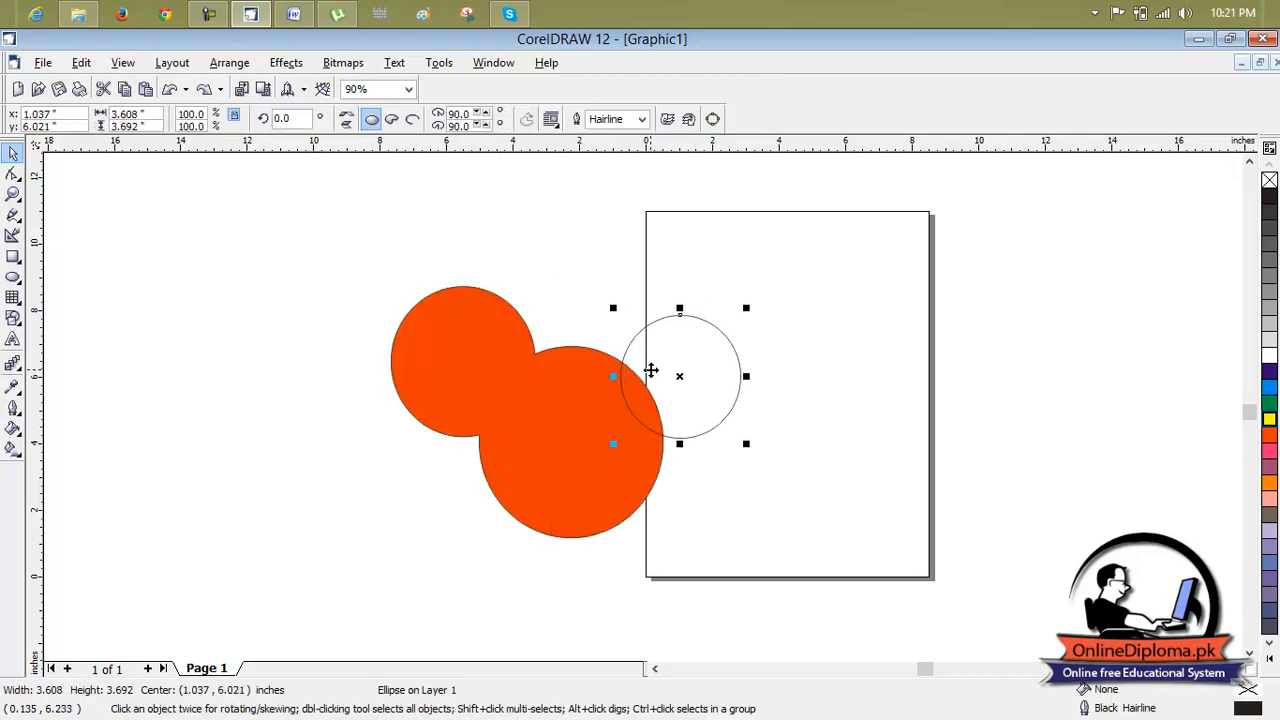
Undo the unfilled ellipse, the move of the welded red shape and the weld of the two circles
key(ctrl+z)
key(ctrl+z)
key(ctrl+z)
key(ctrl+z)
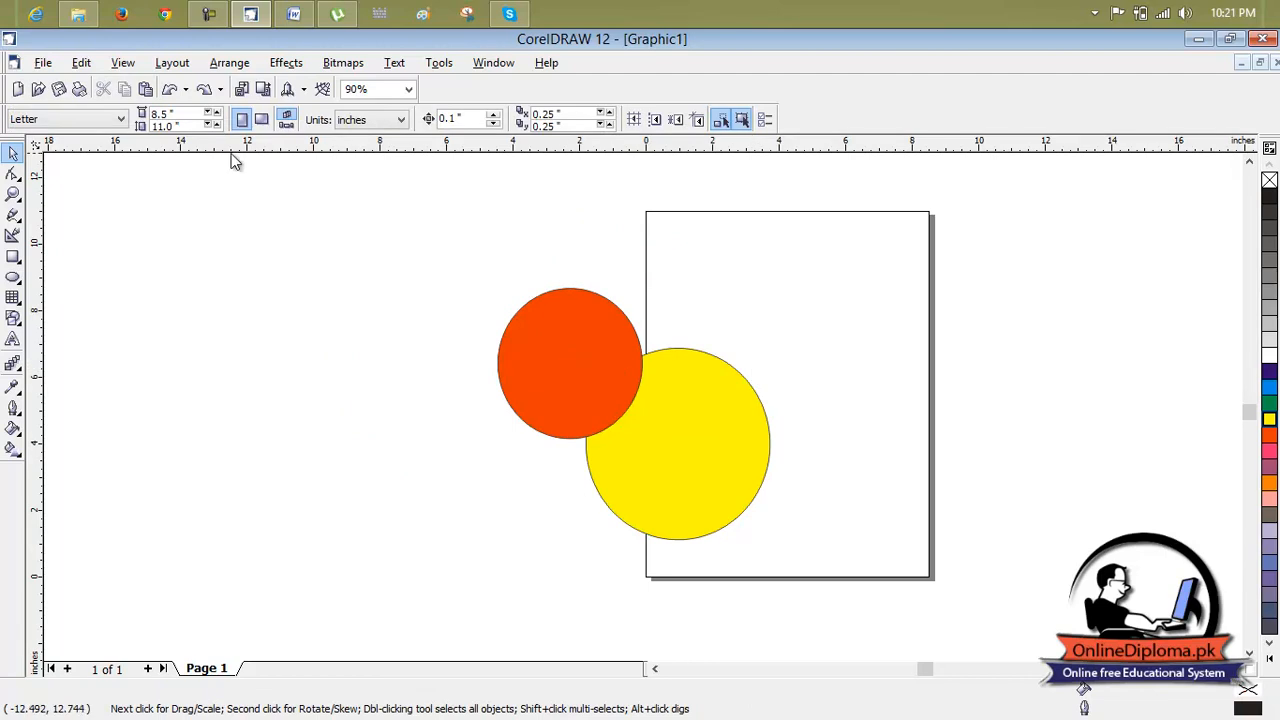
click(170, 63)
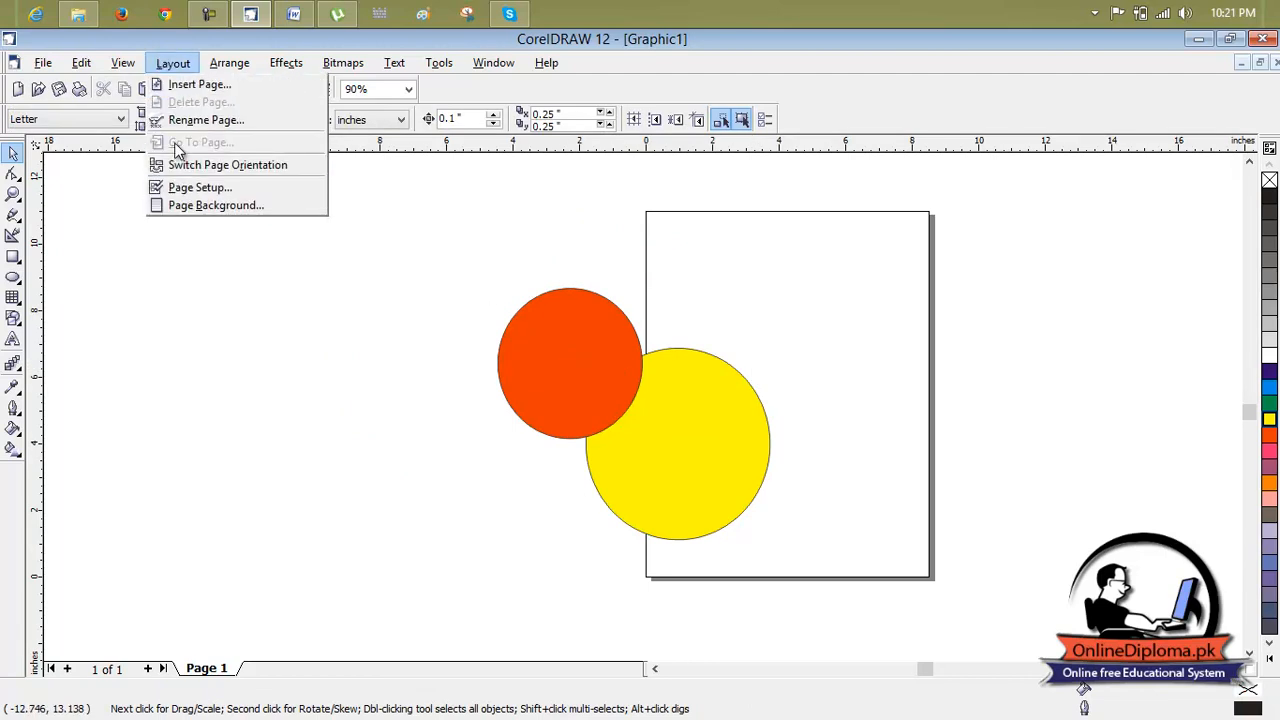
click(750, 250)
Move the red circle over the yellow circle and enlarge it to about 6.35 × 5.97 inches
click(615, 343)
drag(649, 361, 714, 385)
drag(602, 445, 602, 487)
drag(614, 423, 664, 438)
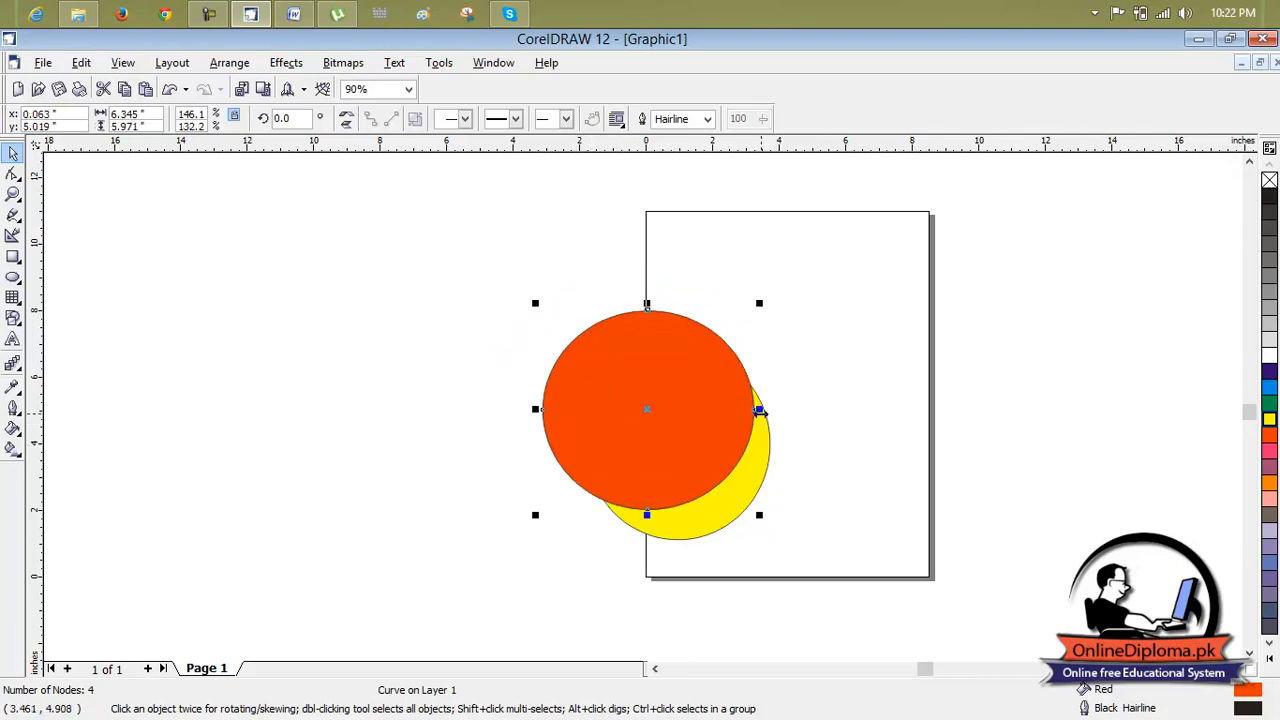
Trim the yellow circle with the overlapping red circle
click(150, 63)
mouse_move(229, 63)
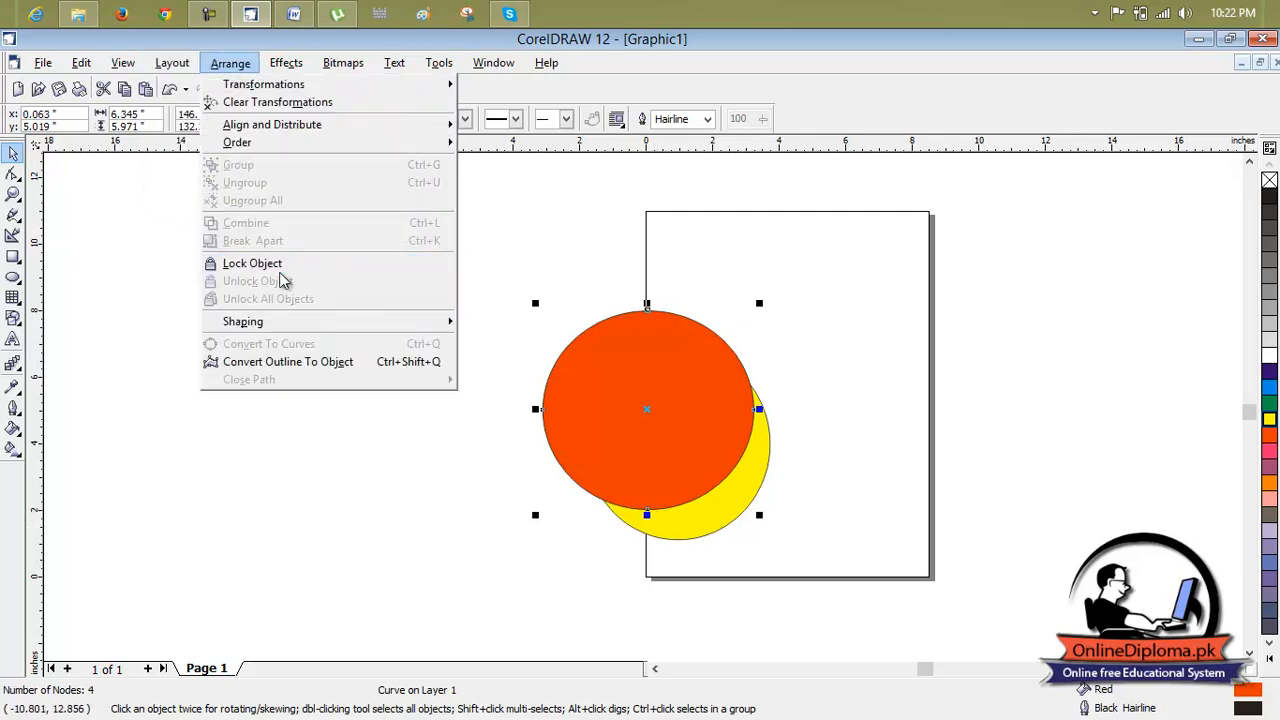
mouse_move(296, 336)
click(723, 311)
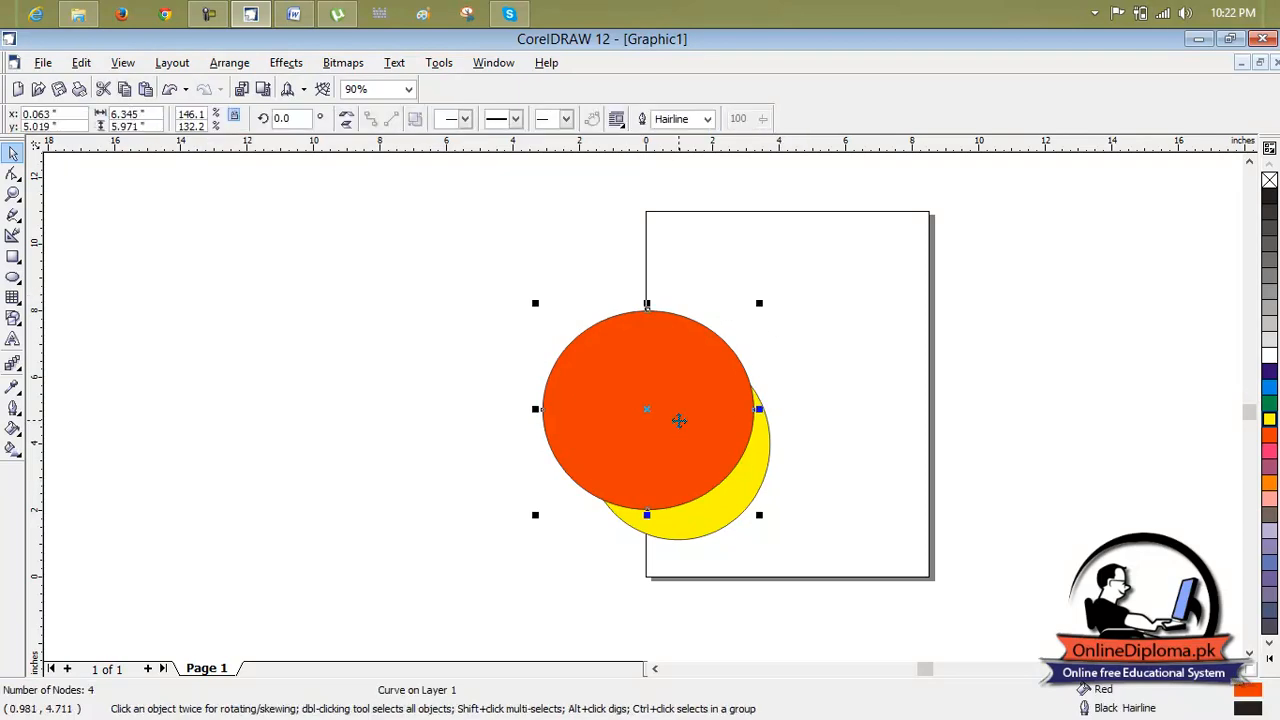
shift+click(740, 505)
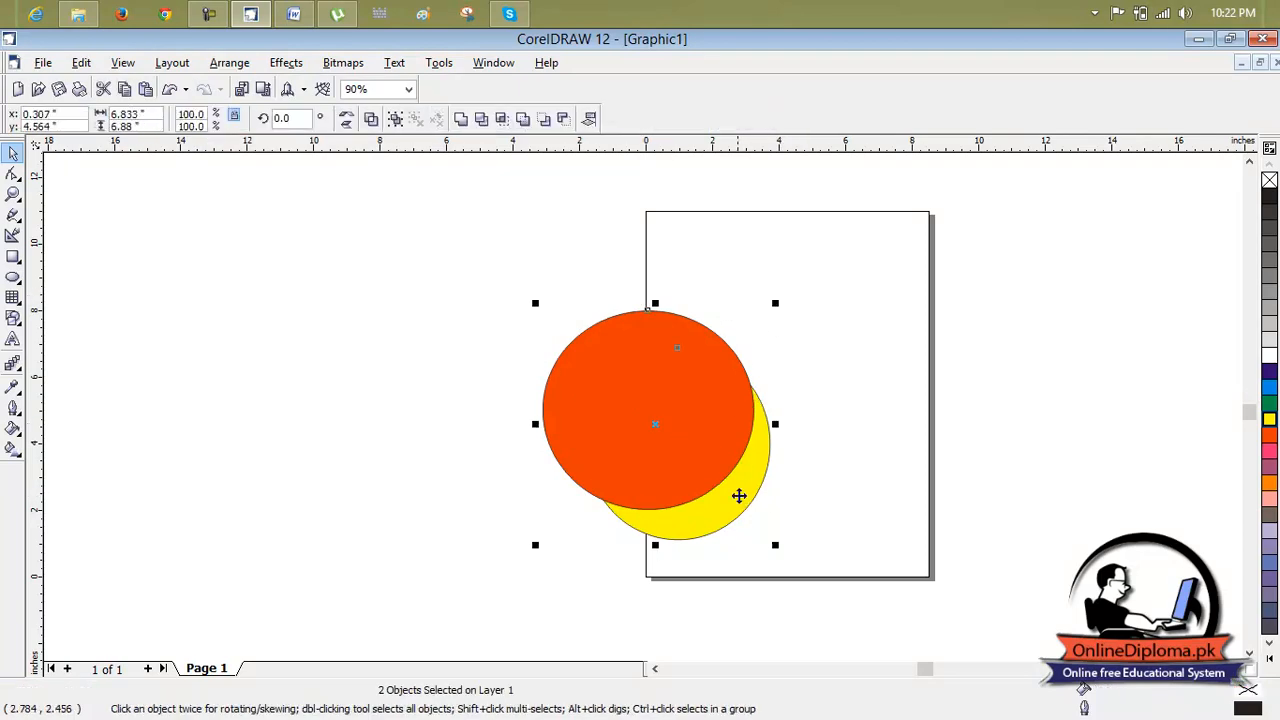
click(190, 66)
mouse_move(220, 66)
mouse_move(318, 321)
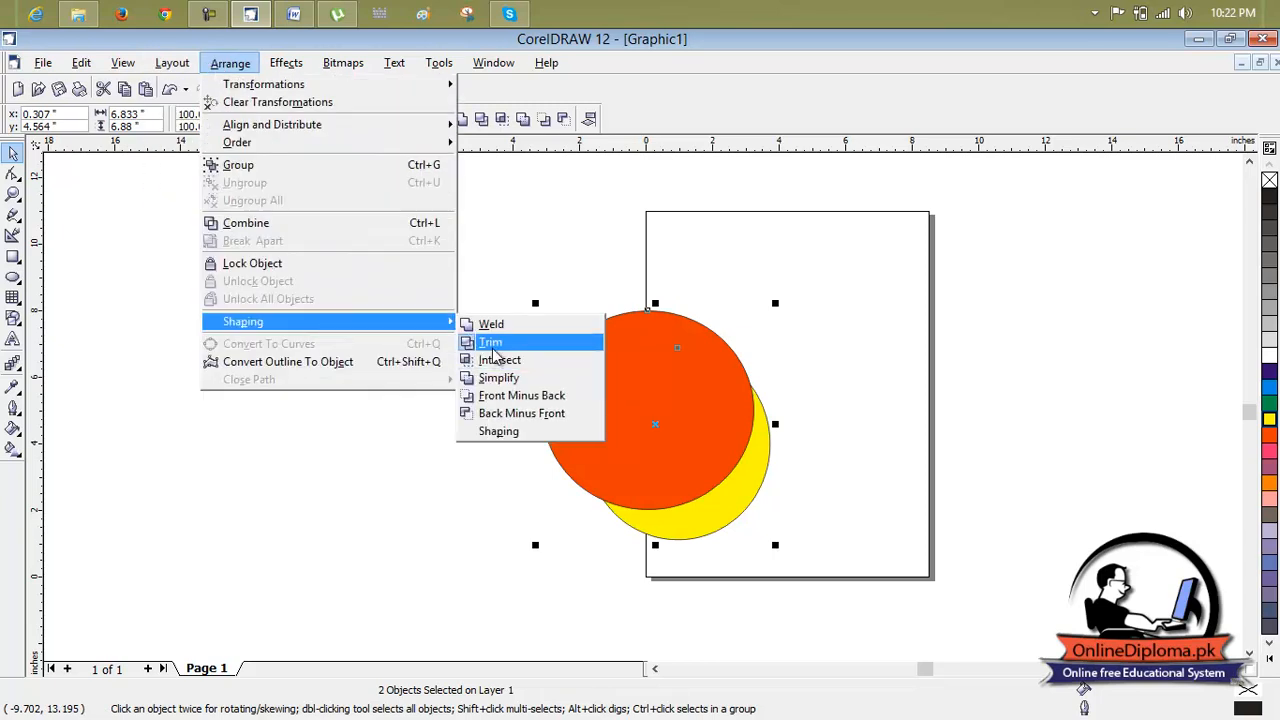
click(492, 343)
Move the red circle to about X -7.18, Y 8.09 inches and the yellow crescent to about X 3.64, Y 4.13 inches
drag(642, 385, 398, 281)
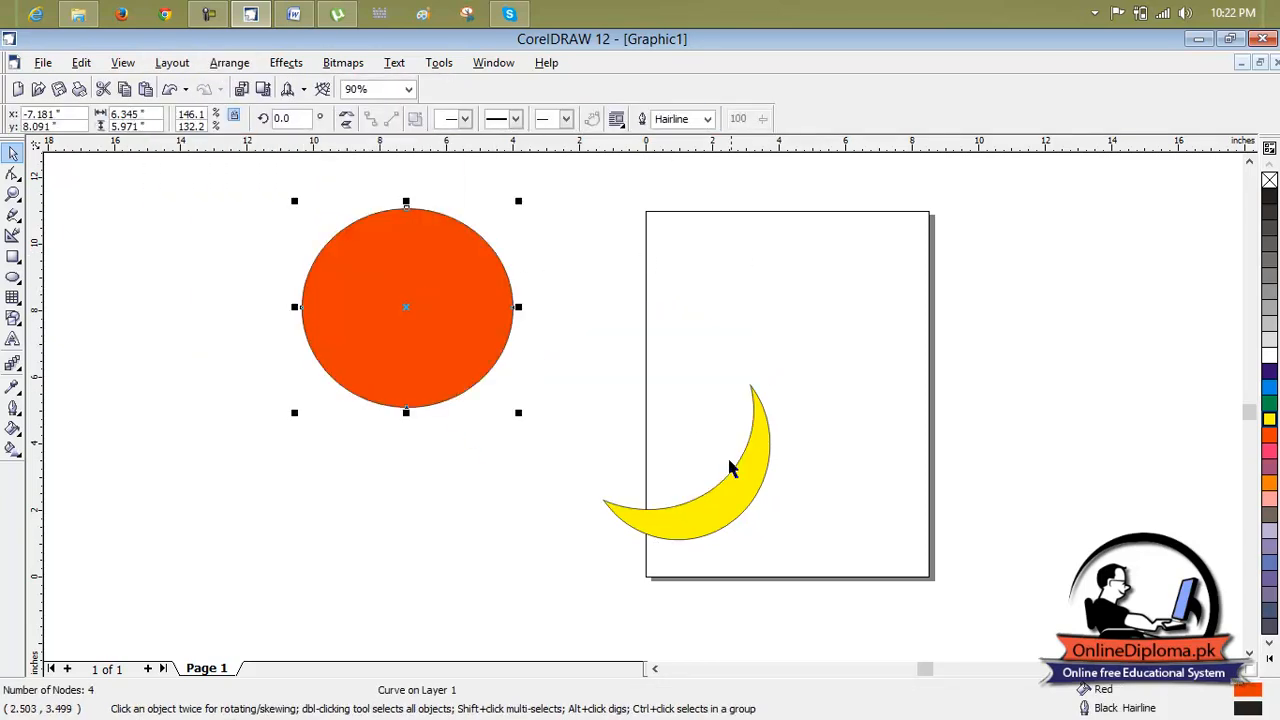
drag(748, 474, 832, 450)
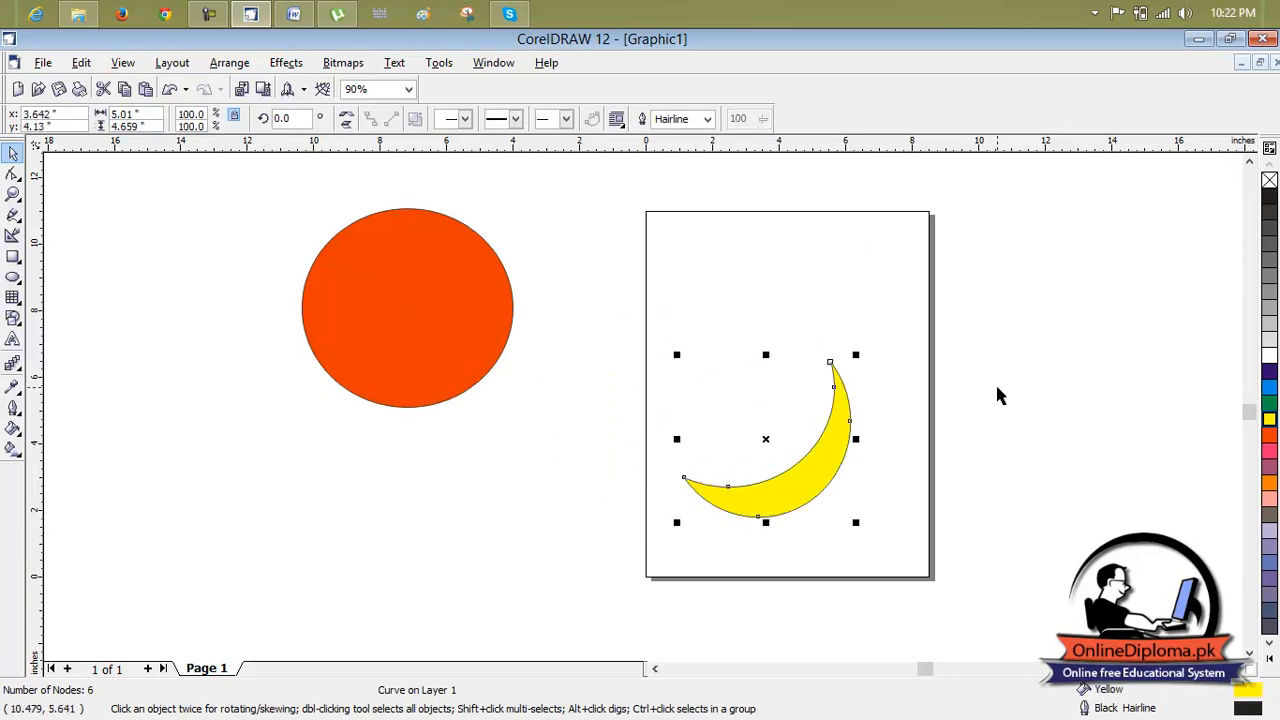
click(997, 387)
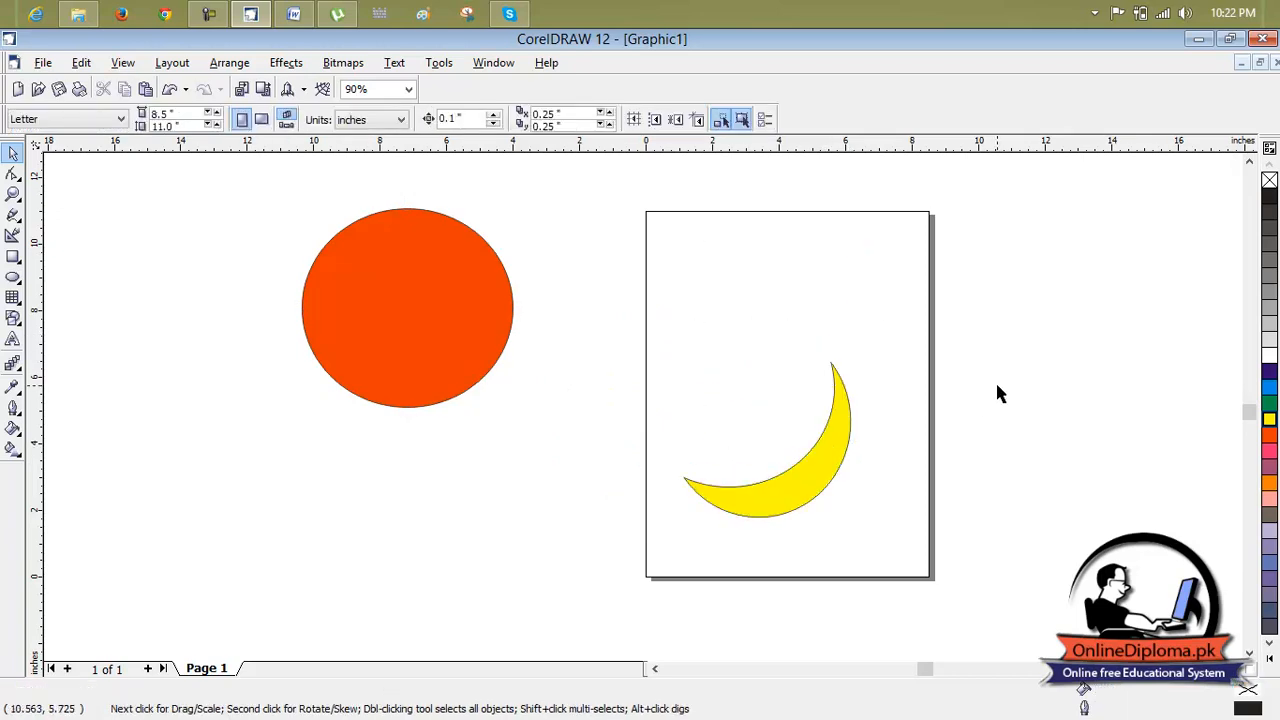
Undo the moves of both shapes and the trim of the yellow circle
key(ctrl+z)
key(ctrl+z)
key(ctrl+z)
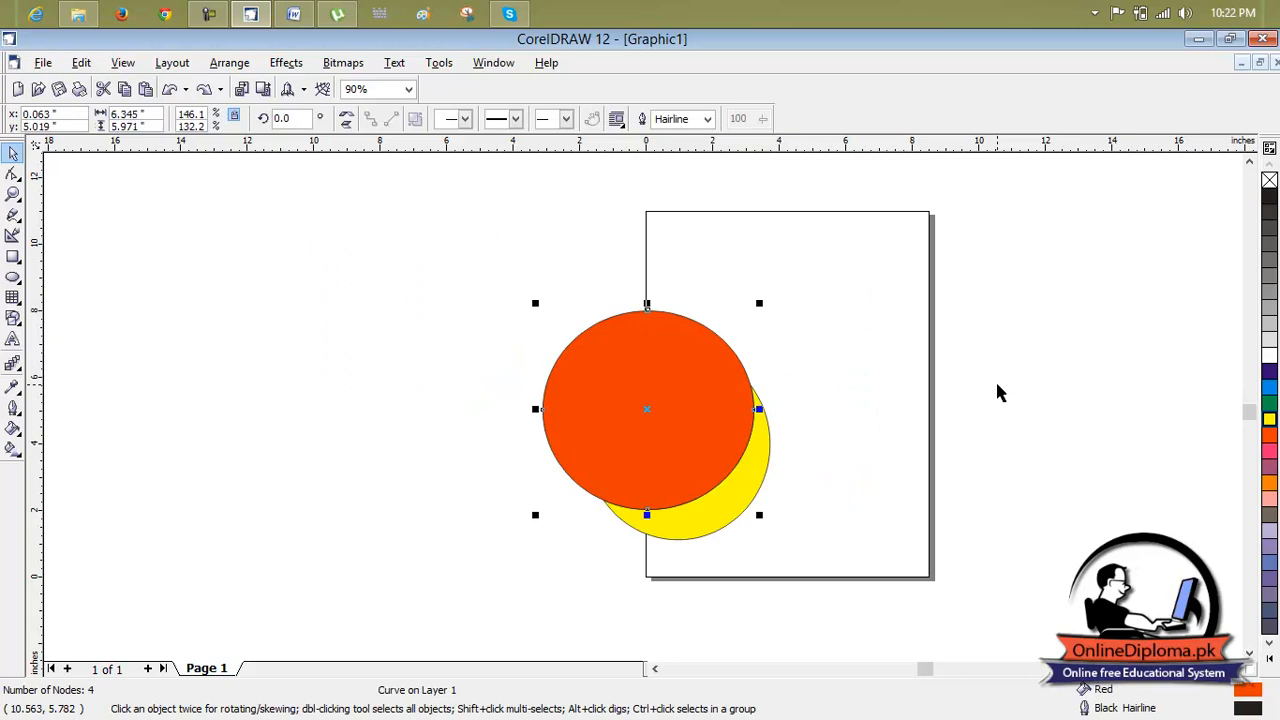
drag(648, 409, 488, 347)
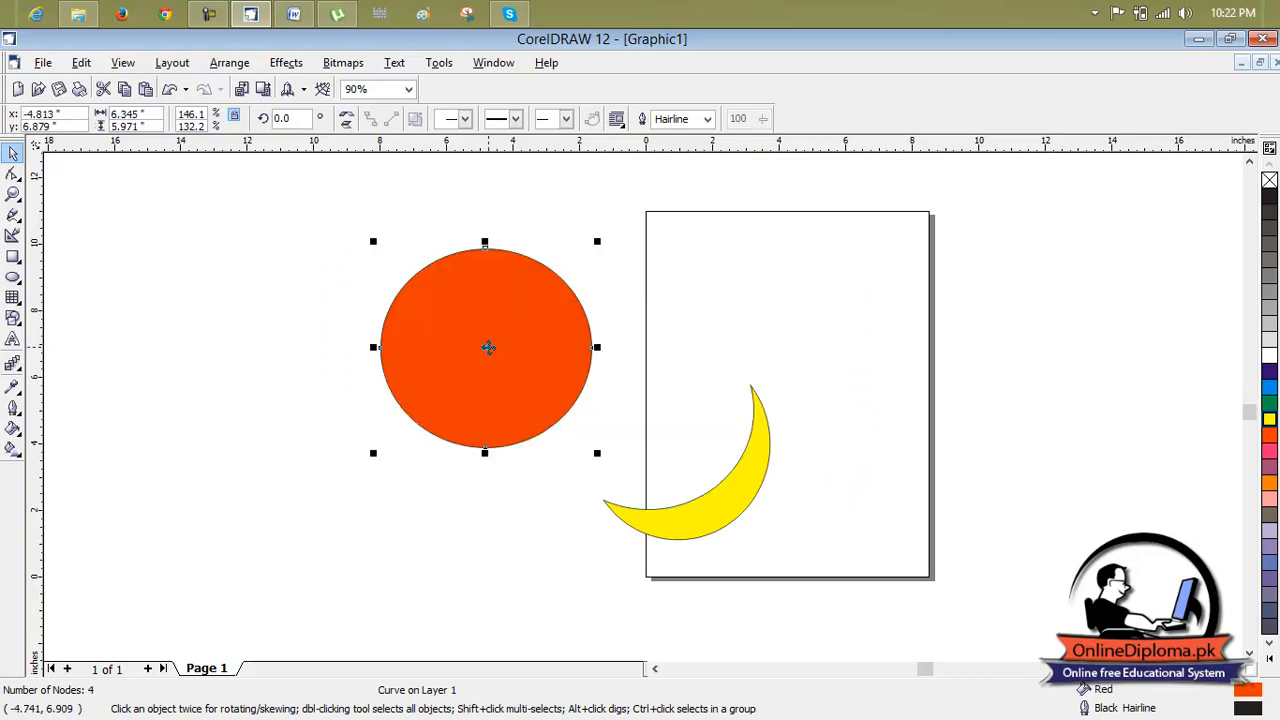
key(ctrl+z)
click(489, 352)
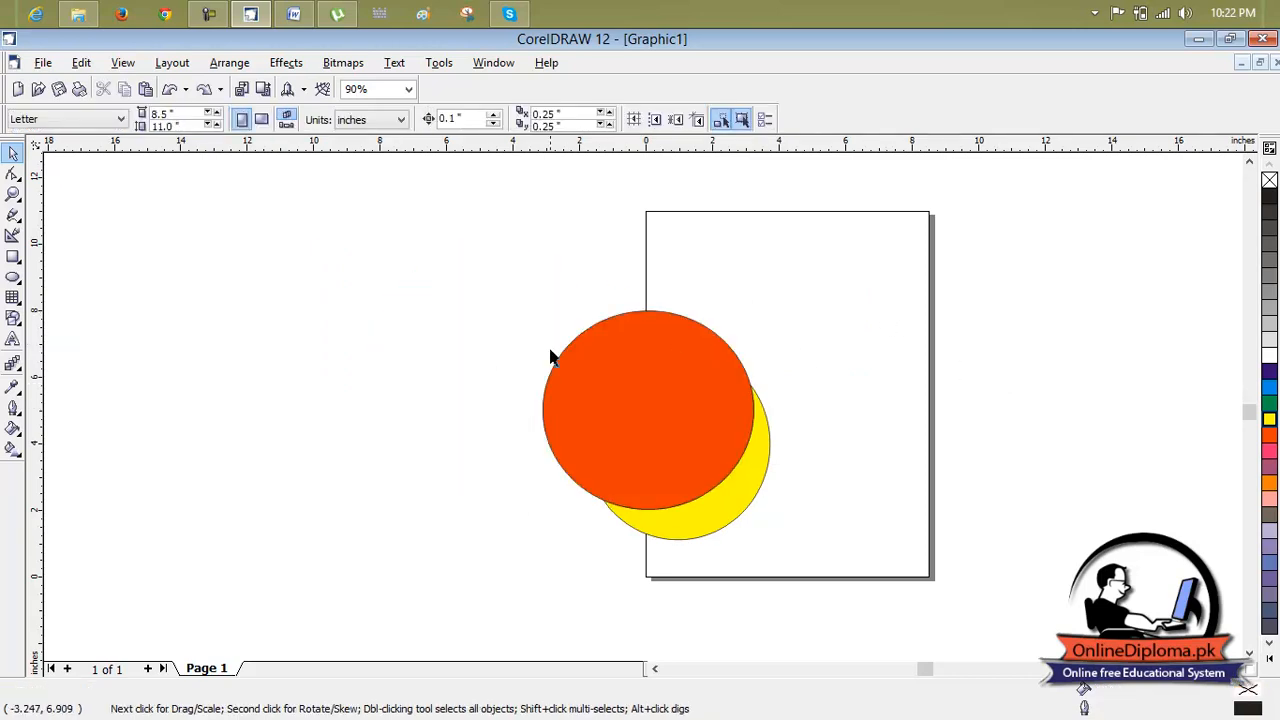
Move the red circle to about X -2.90, Y 6.51 inches so it only partly overlaps the yellow circle
drag(695, 412, 595, 363)
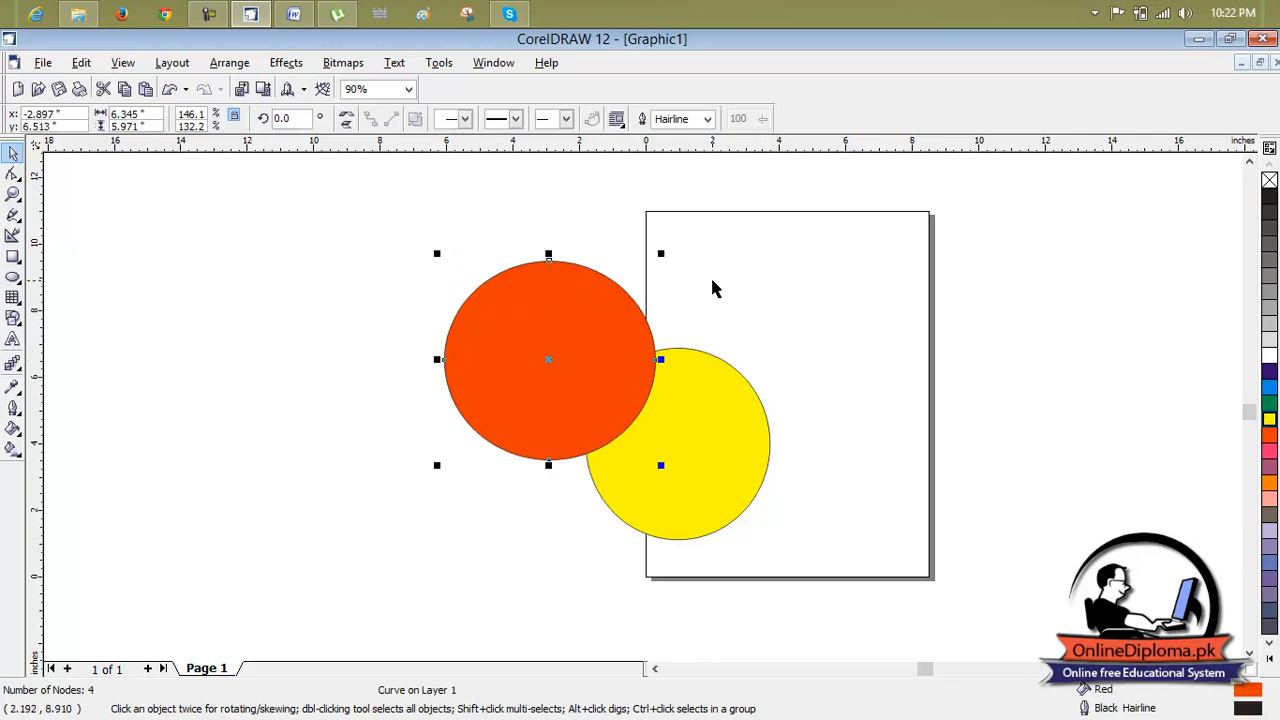
click(229, 64)
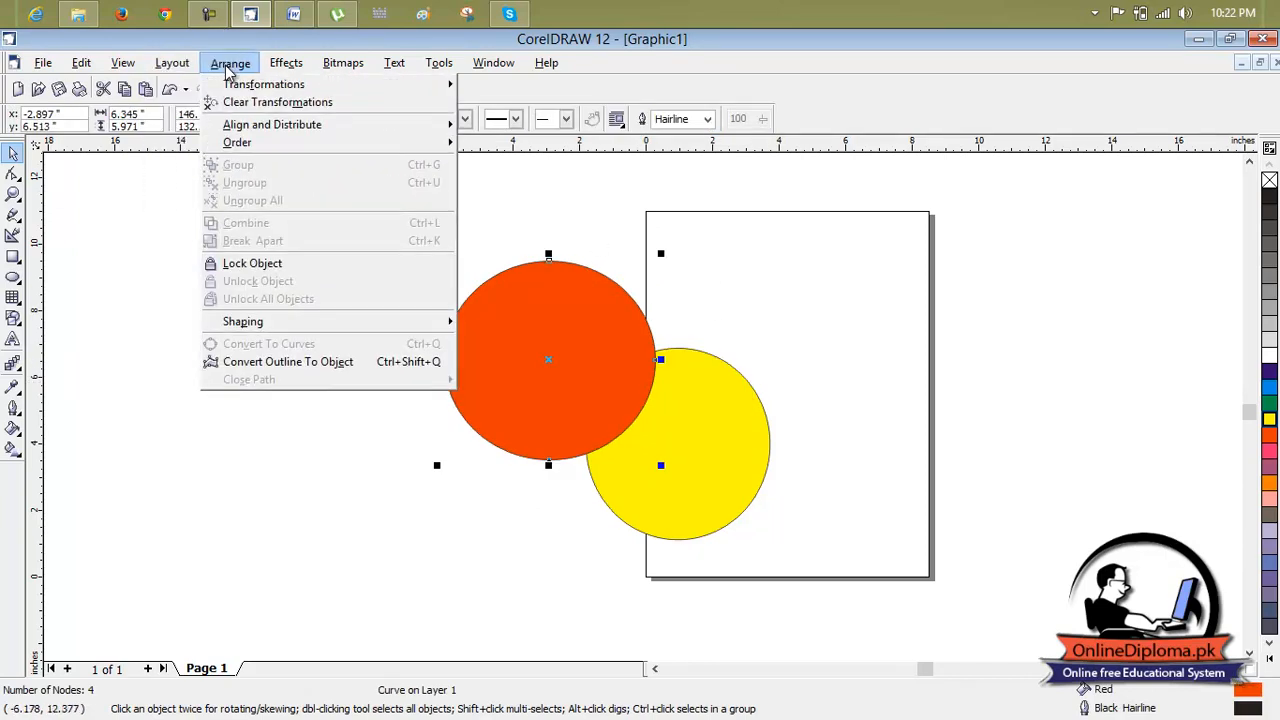
mouse_move(303, 331)
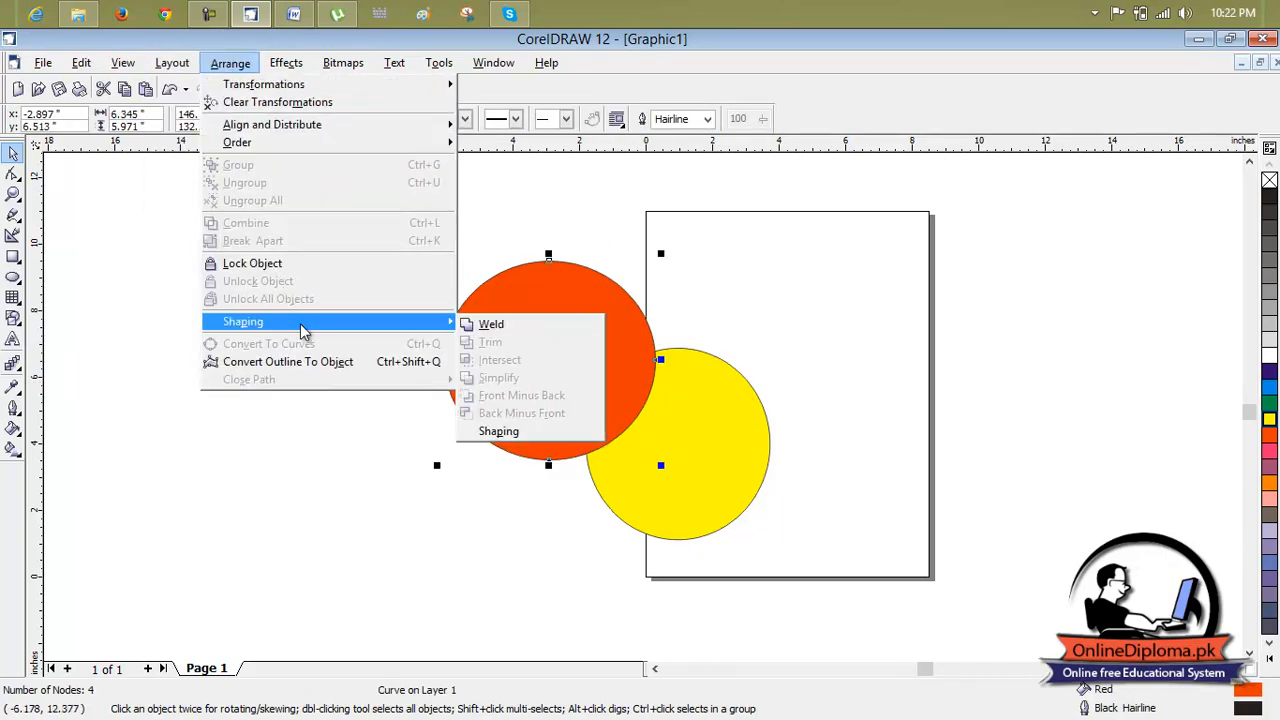
click(703, 263)
click(590, 340)
click(838, 292)
Intersect the red and yellow circles and move the yellow circle away to about X 5.52, Y 4.60 inches
click(643, 458)
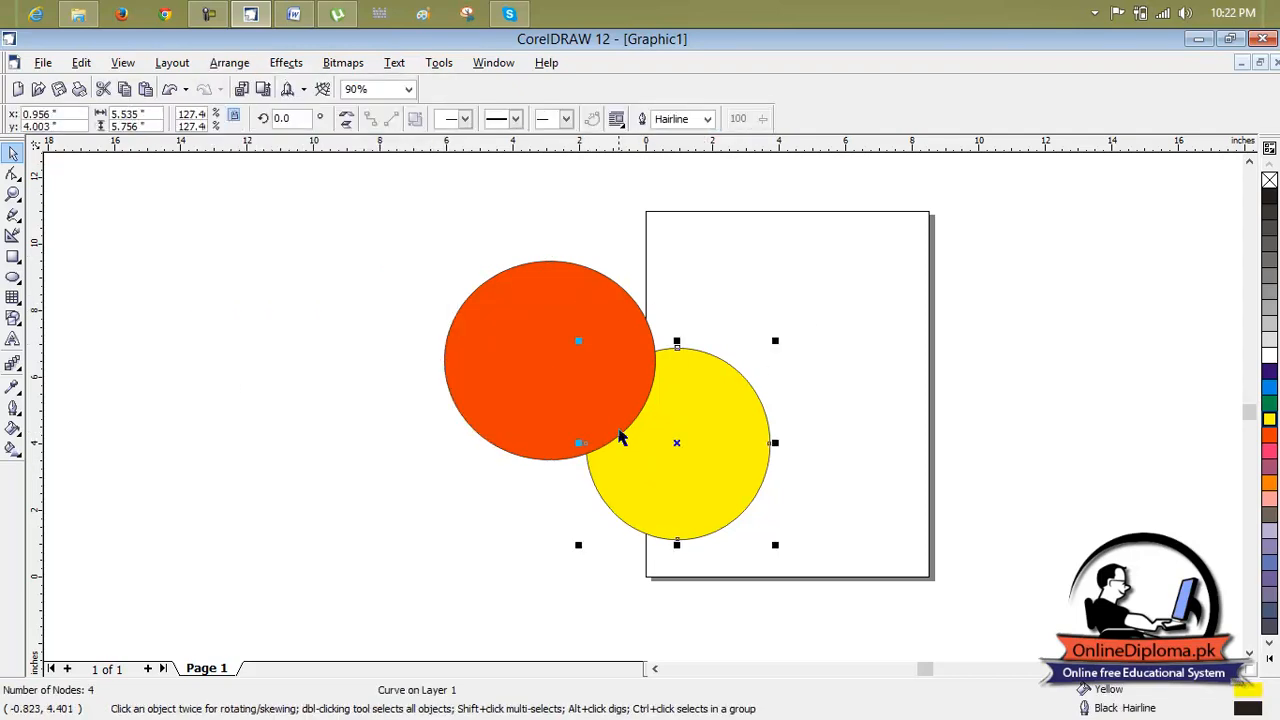
shift+click(597, 406)
click(225, 63)
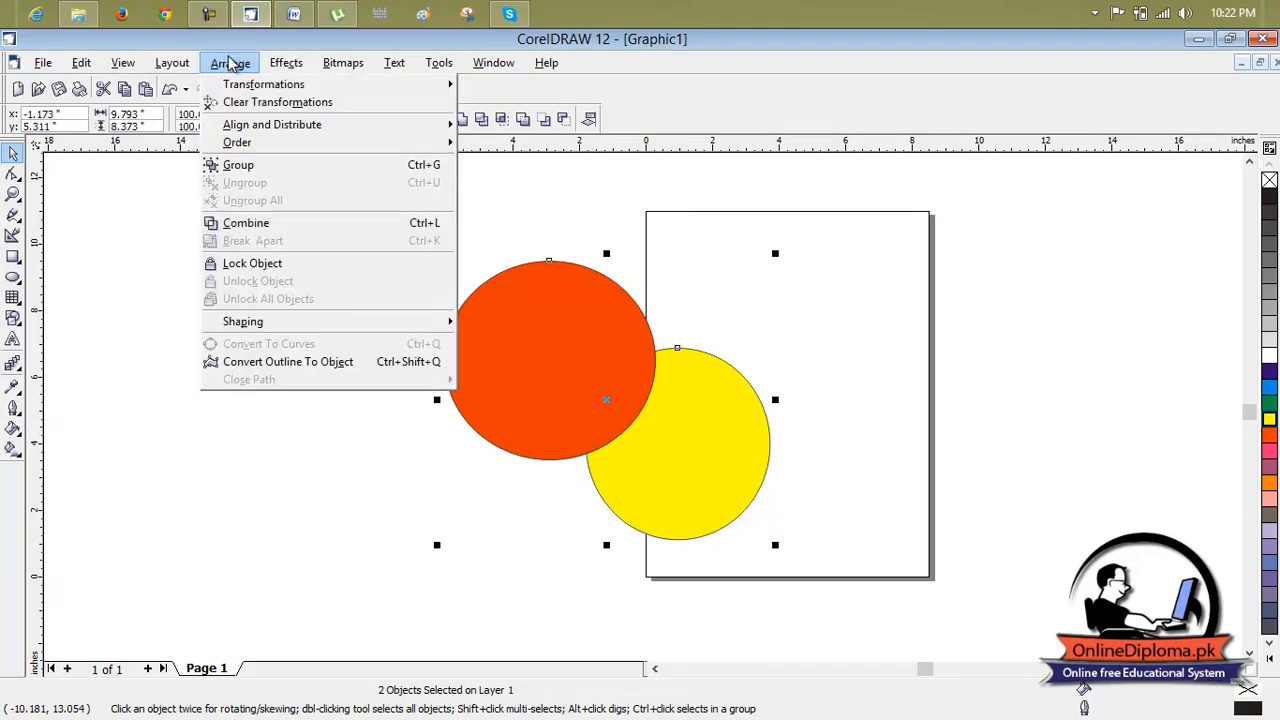
mouse_move(370, 336)
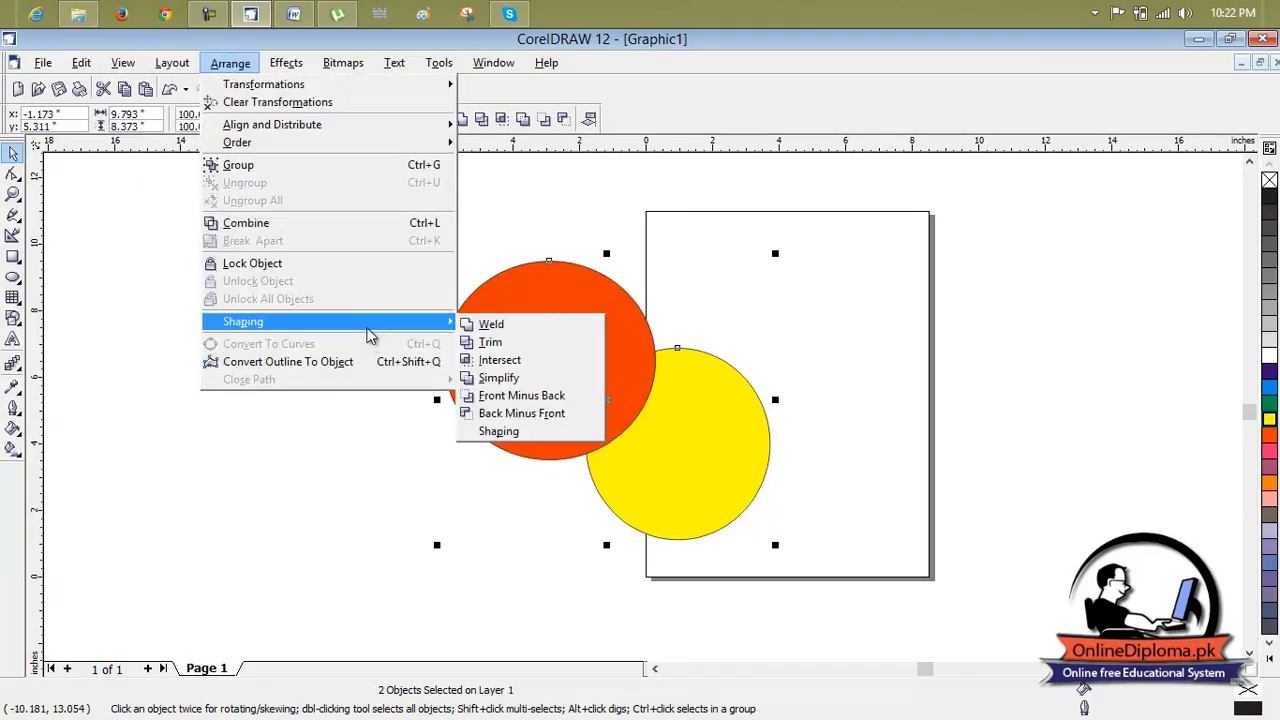
click(519, 364)
click(817, 368)
drag(722, 472, 885, 470)
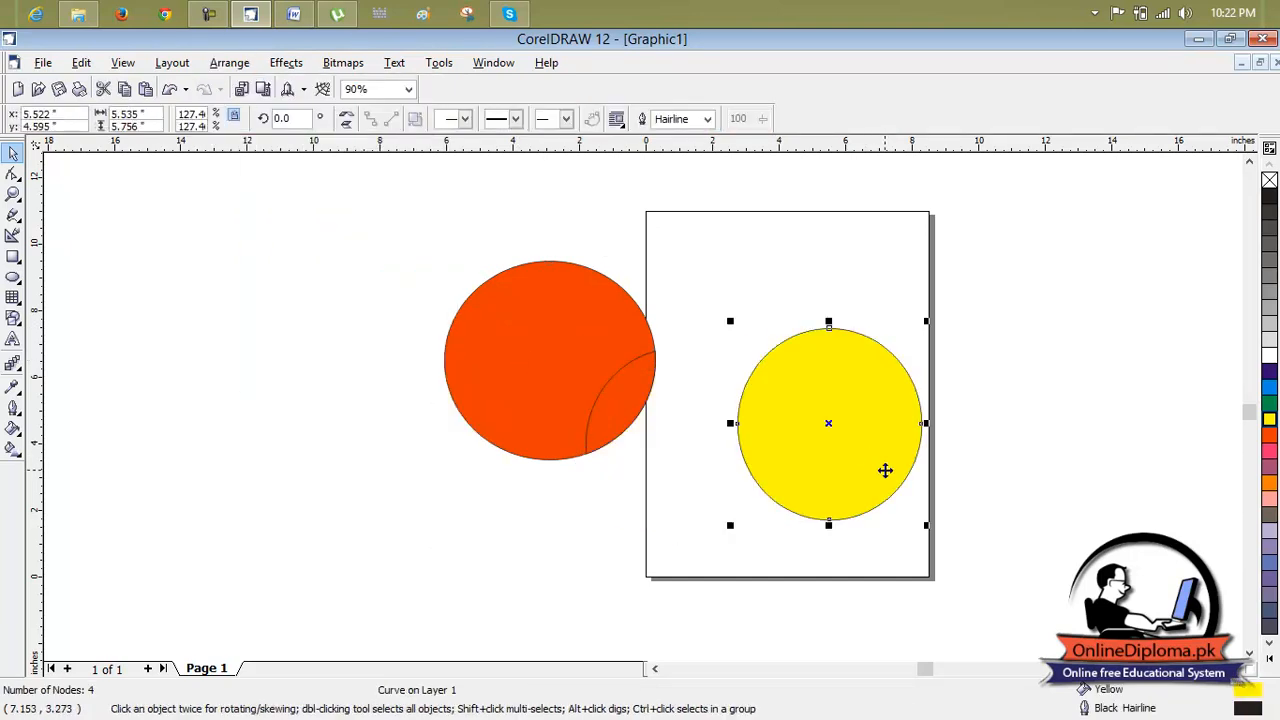
Move the intersection piece to about X -1.84, Y 5.93 inches inside the red circle and fill it with yellow
click(641, 357)
drag(641, 357, 609, 350)
click(1270, 437)
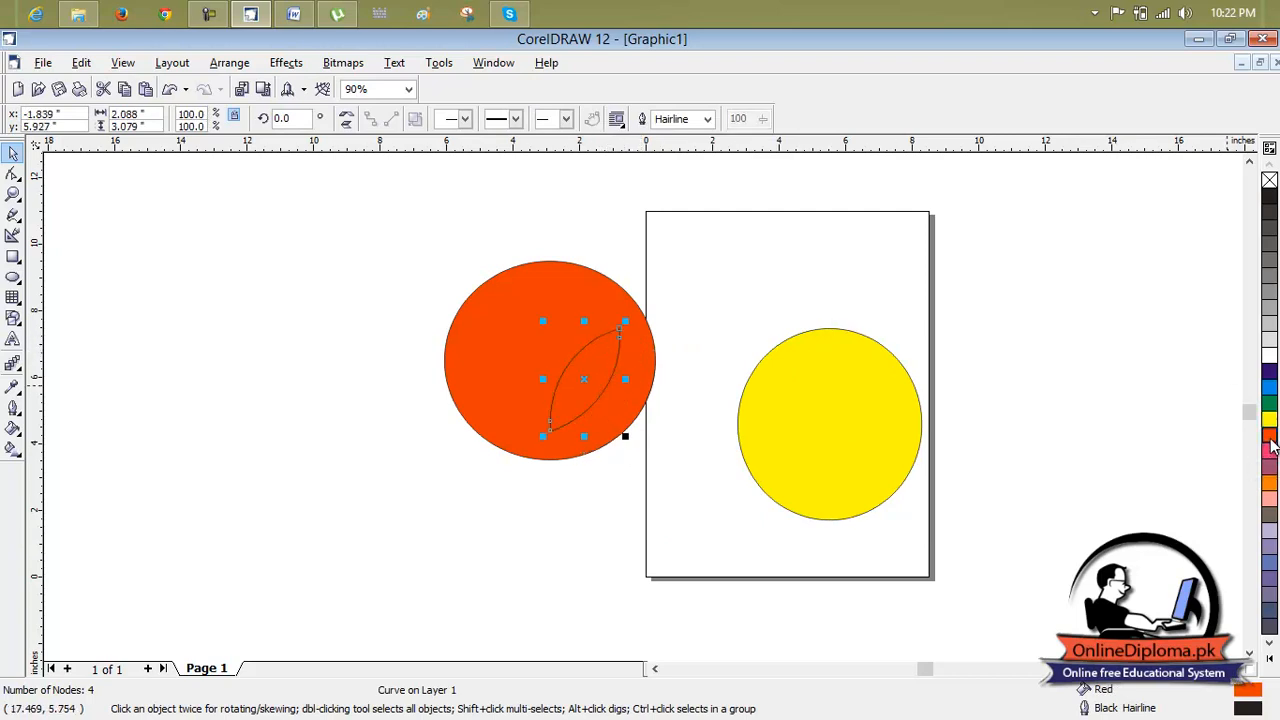
click(730, 360)
click(588, 363)
click(1269, 420)
click(724, 296)
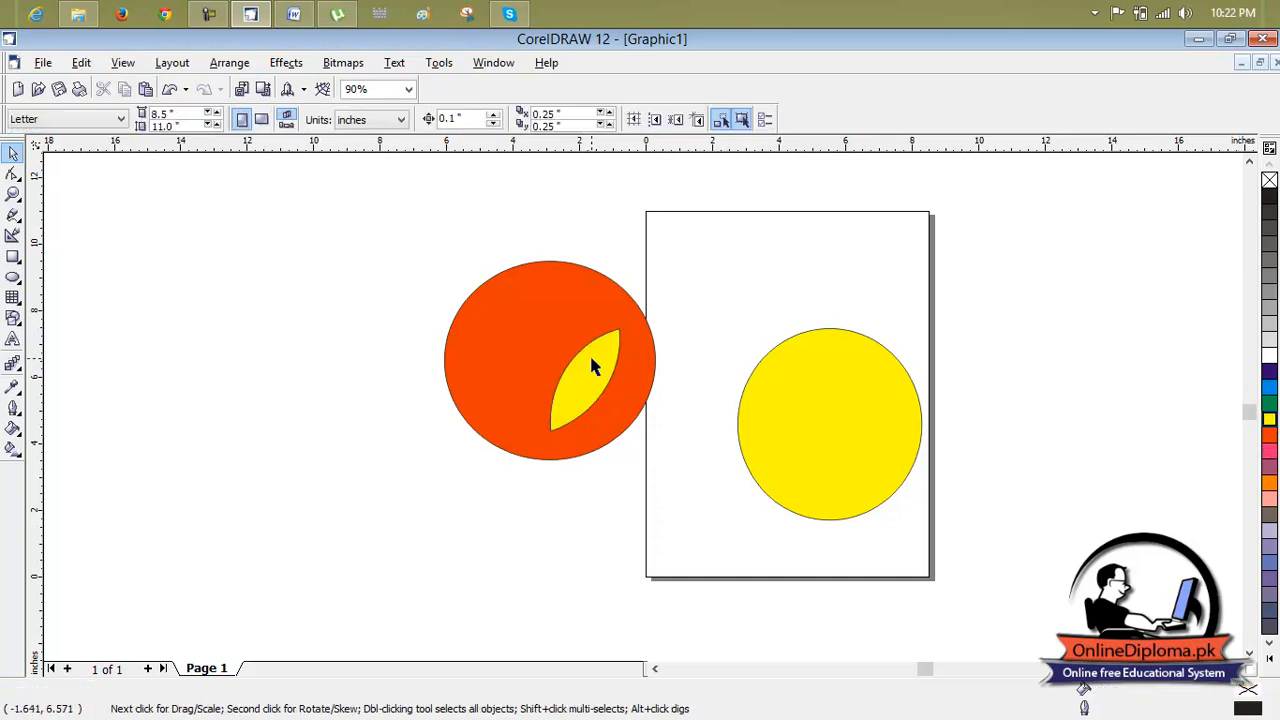
Reposition the yellow lens inside the red circle and enlarge it to about 2.60 × 3.83 inches
drag(593, 359, 546, 336)
drag(835, 431, 823, 446)
click(551, 367)
drag(577, 412, 596, 439)
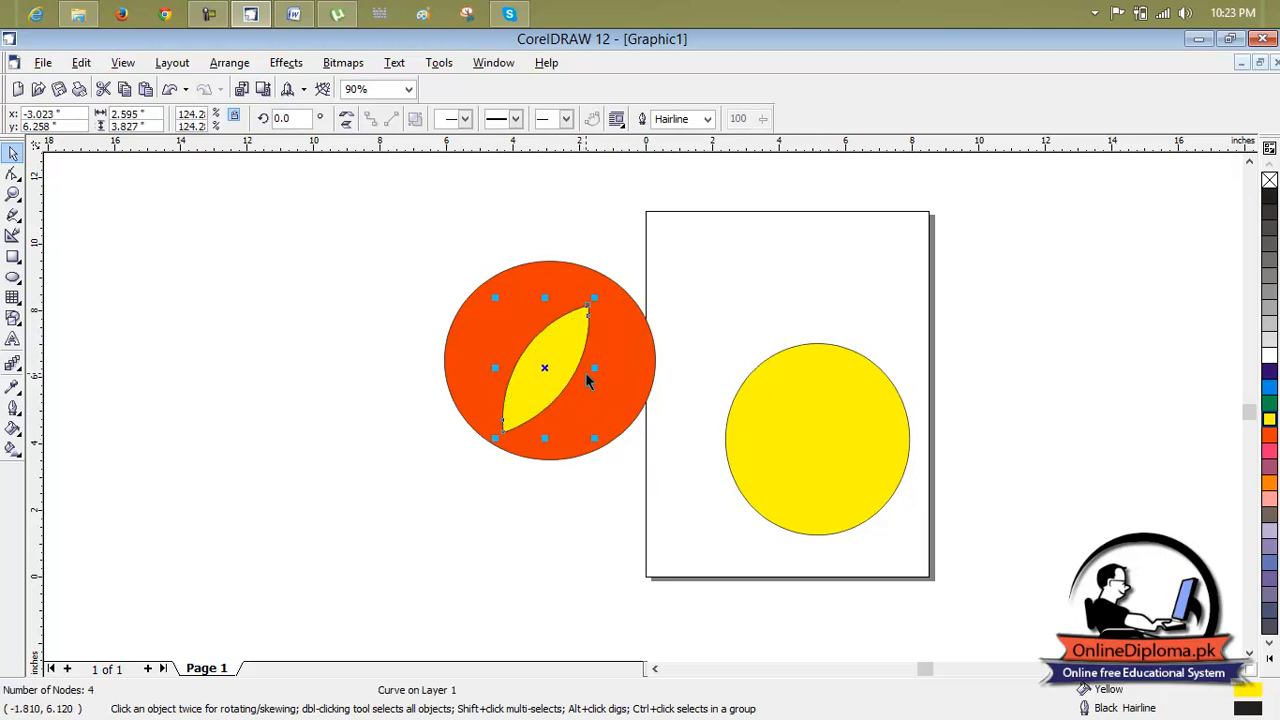
Delete the yellow lens and move the yellow circle behind the red one at about X -0.74, Y 4.96 inches
key(Delete)
drag(789, 437, 600, 410)
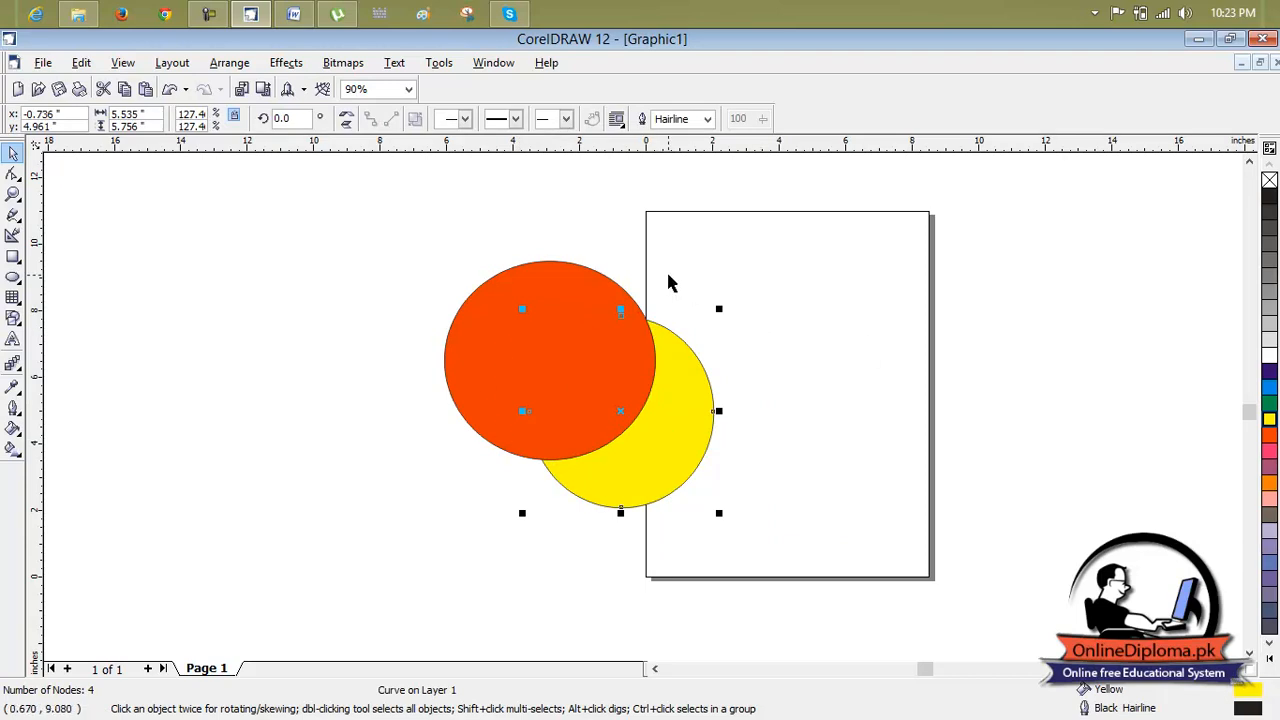
Create a new intersection from the overlapping red and yellow circles and deselect everything
shift+click(575, 301)
click(247, 62)
mouse_move(340, 322)
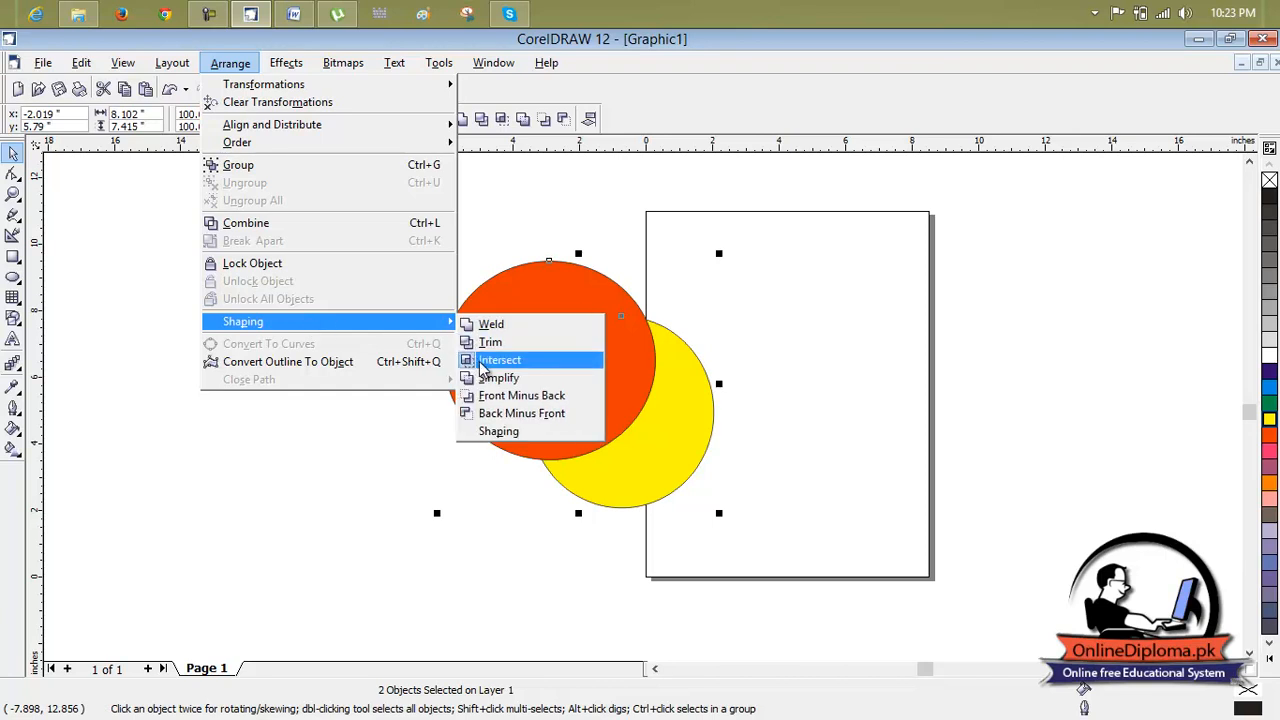
click(490, 360)
click(793, 388)
Fill the intersection piece with yellow and move the yellow circle away to about X 8.82, Y 3.38 inches
click(591, 371)
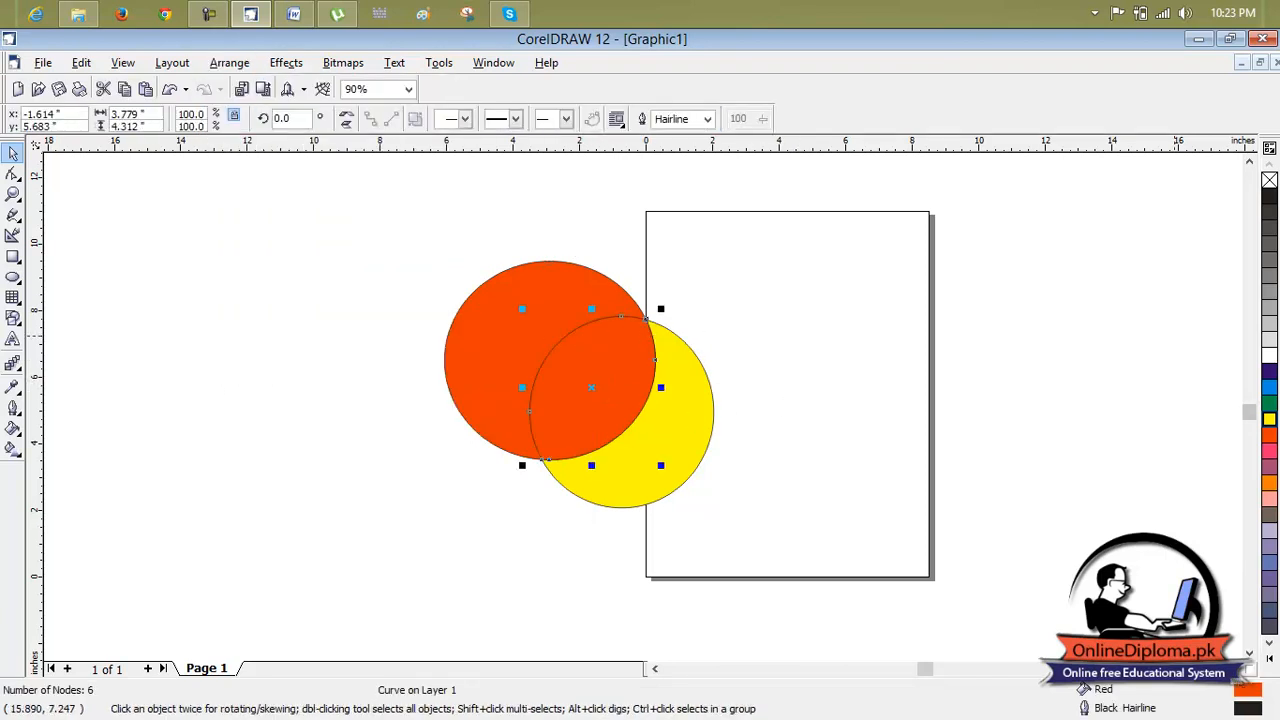
click(1269, 419)
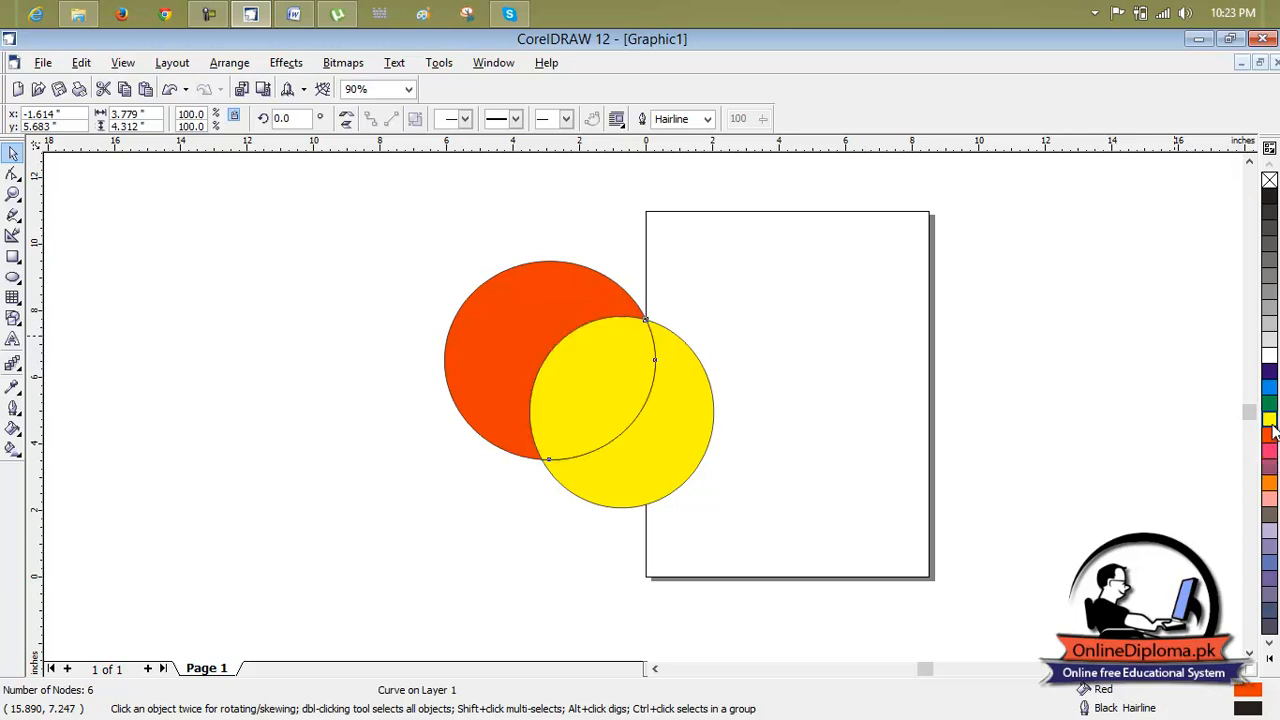
click(760, 427)
drag(729, 446, 1039, 497)
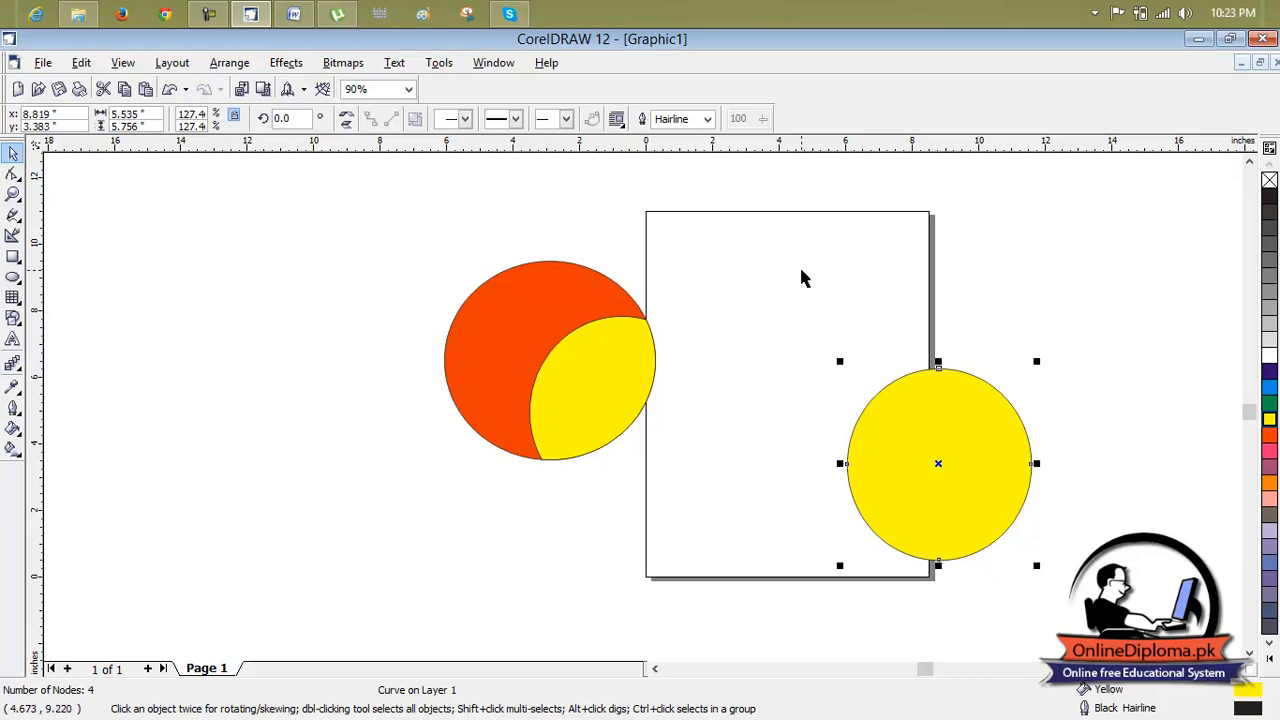
Undo the yellow circle's last move, the yellow fill and the intersection of the circles
key(ctrl+z)
key(ctrl+z)
click(924, 393)
Move the yellow circle to about X 0.87, Y 4.34 inches, partly behind the red circle
drag(714, 414, 768, 435)
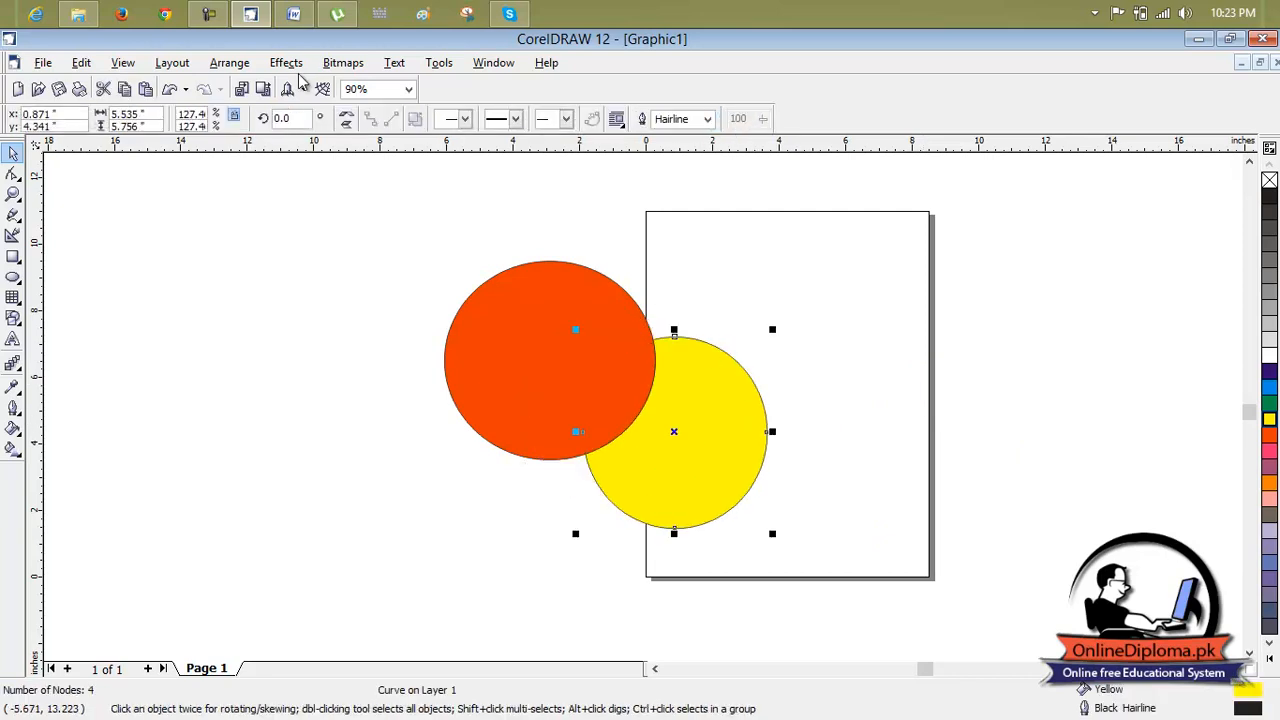
click(230, 63)
mouse_move(365, 320)
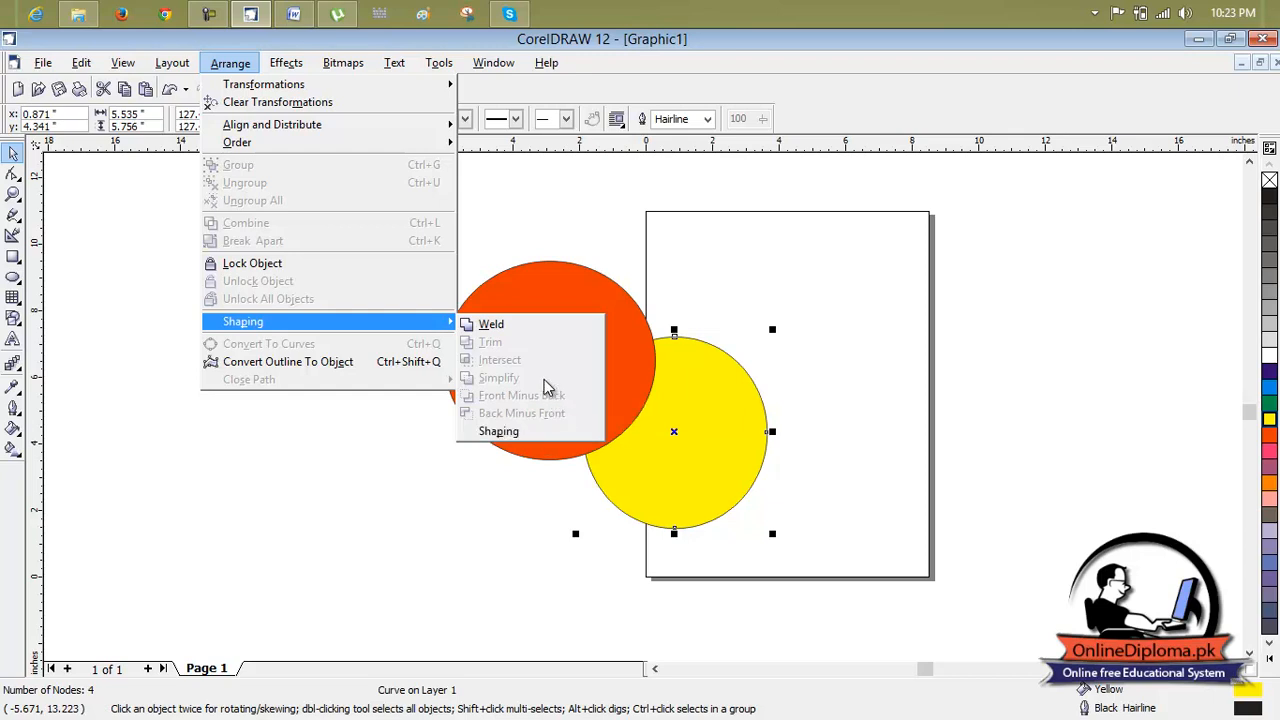
click(706, 300)
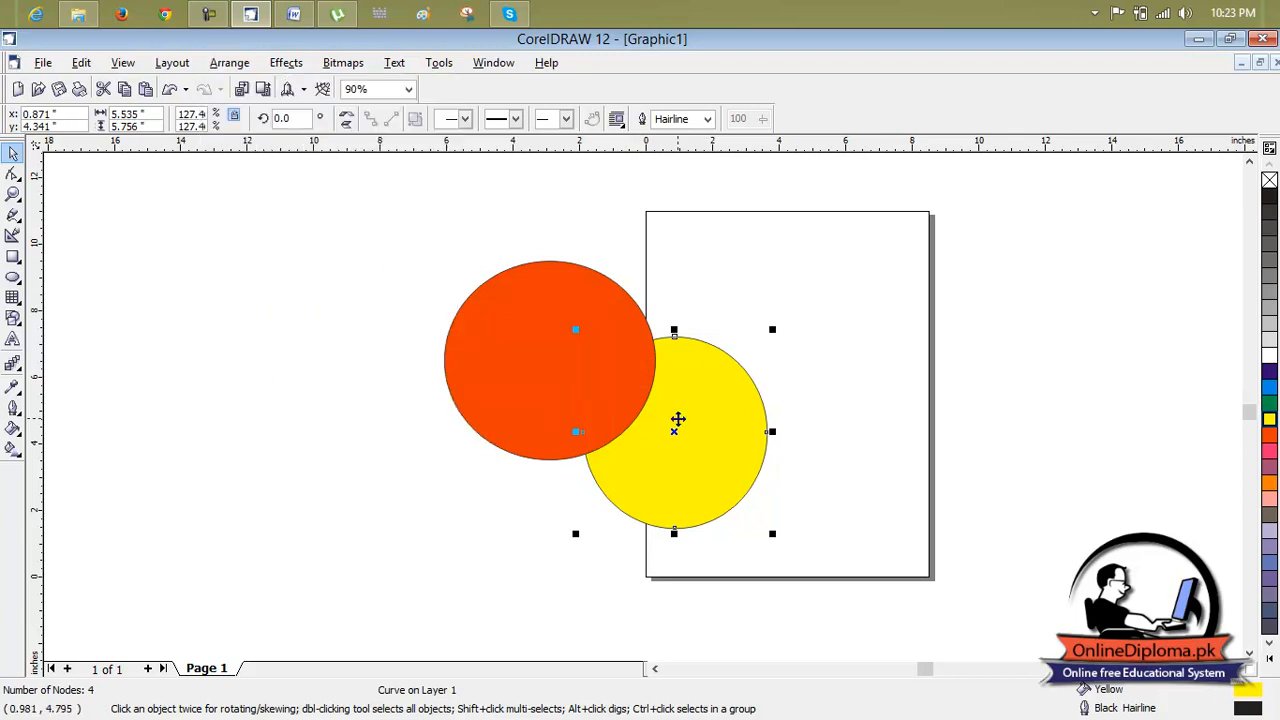
Simplify the overlapping red and yellow circles and move the cut yellow shape to about X 5.95, Y 4.54 inches
shift+click(517, 360)
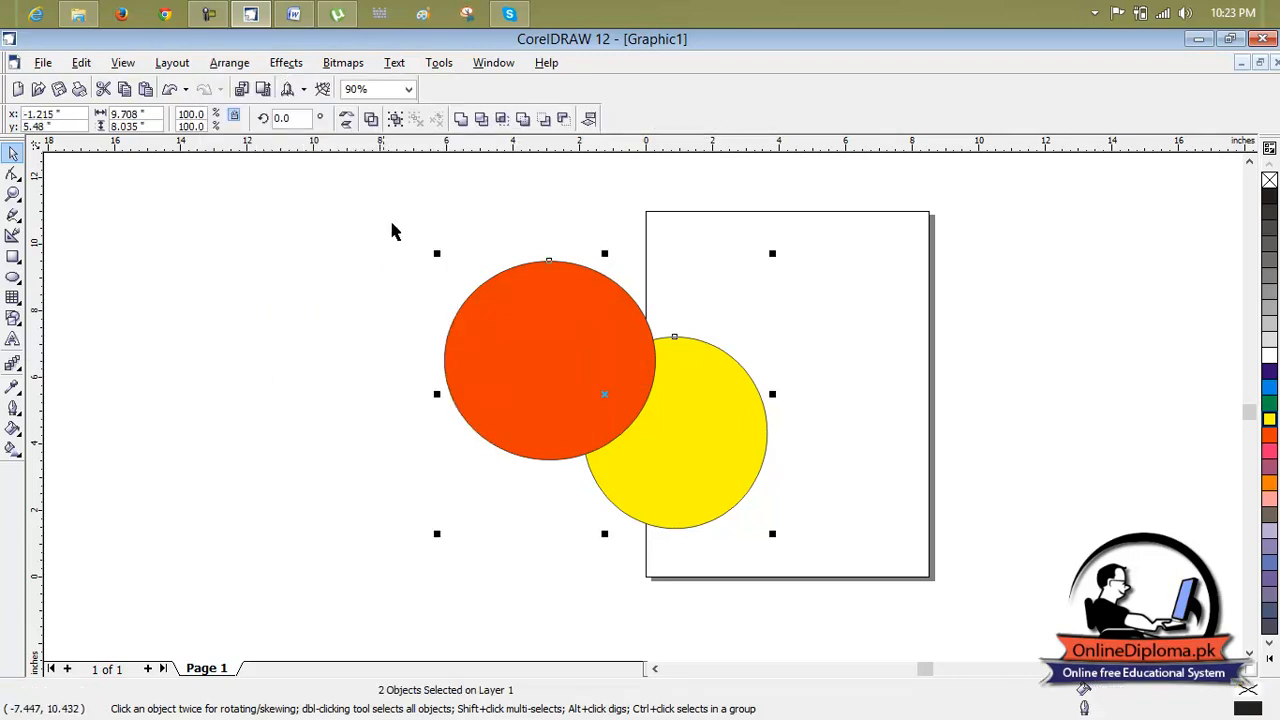
click(230, 63)
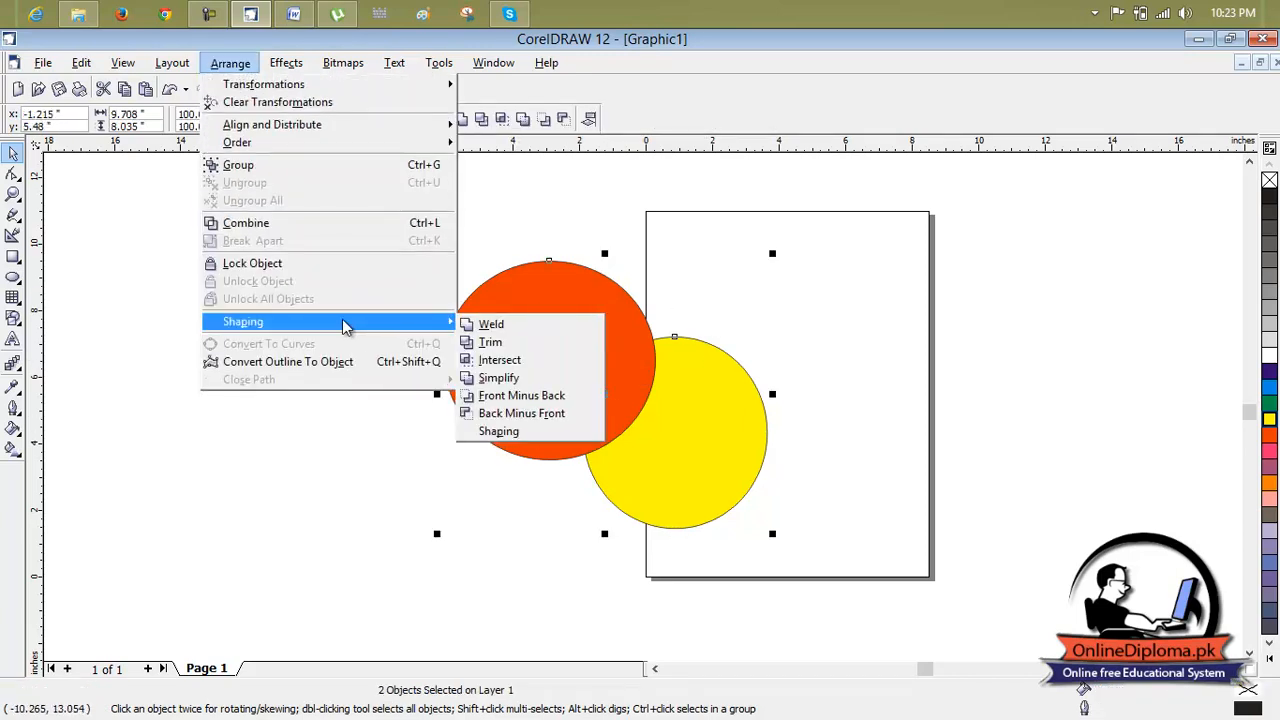
click(506, 380)
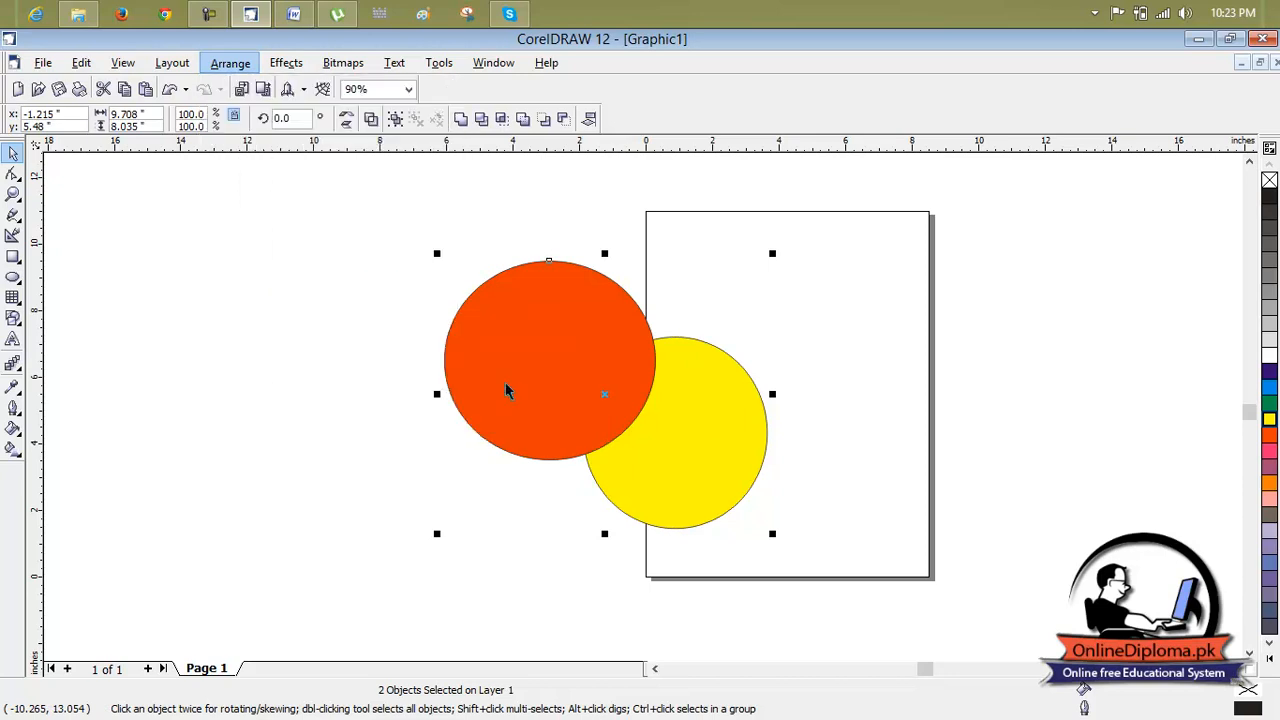
click(774, 335)
drag(698, 423, 858, 419)
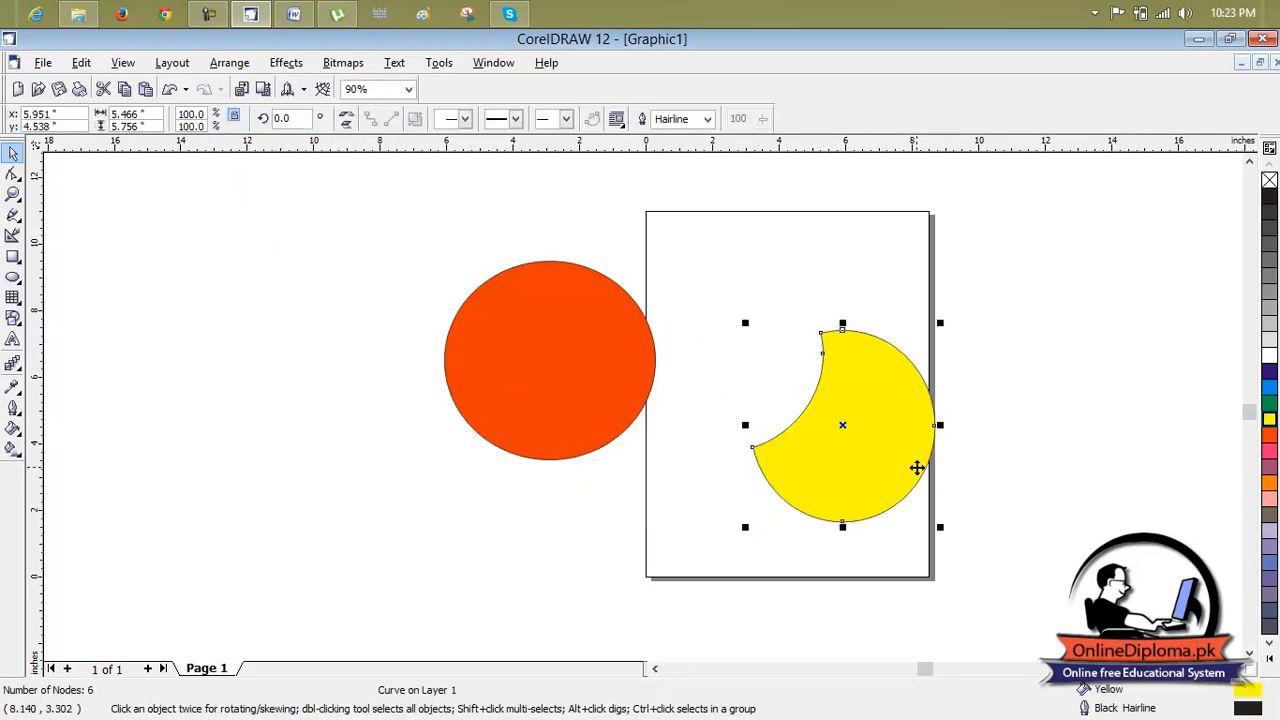
Undo the yellow shape's move and the Simplify, and move the yellow circle to about X 0.53, Y 4.76 inches
key(ctrl+z)
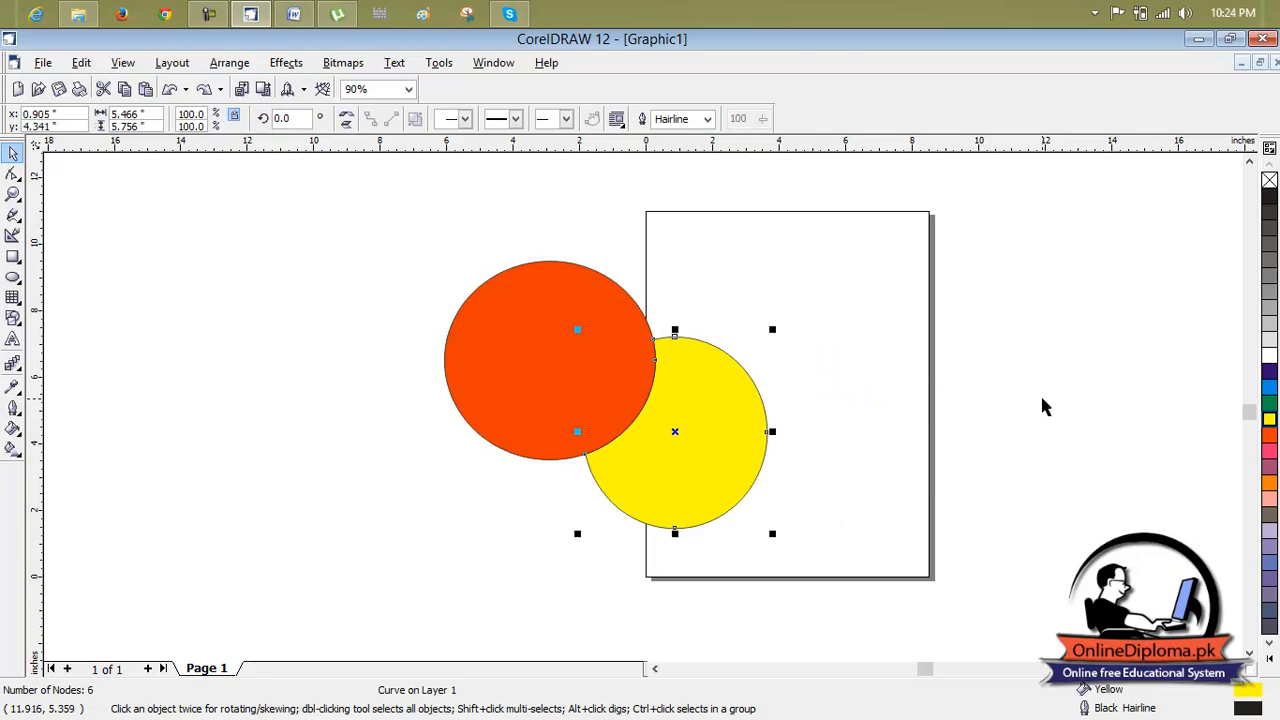
key(ctrl+z)
click(848, 331)
click(748, 386)
drag(748, 386, 727, 368)
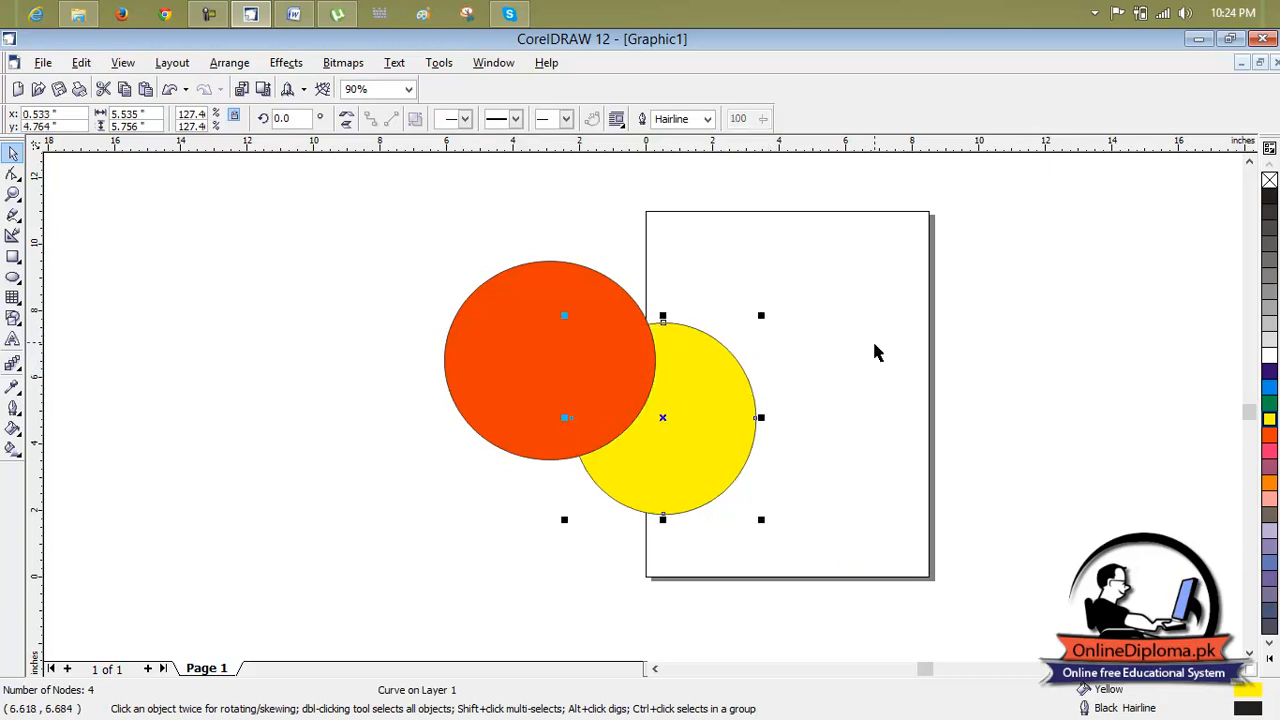
click(240, 60)
click(240, 60)
click(240, 60)
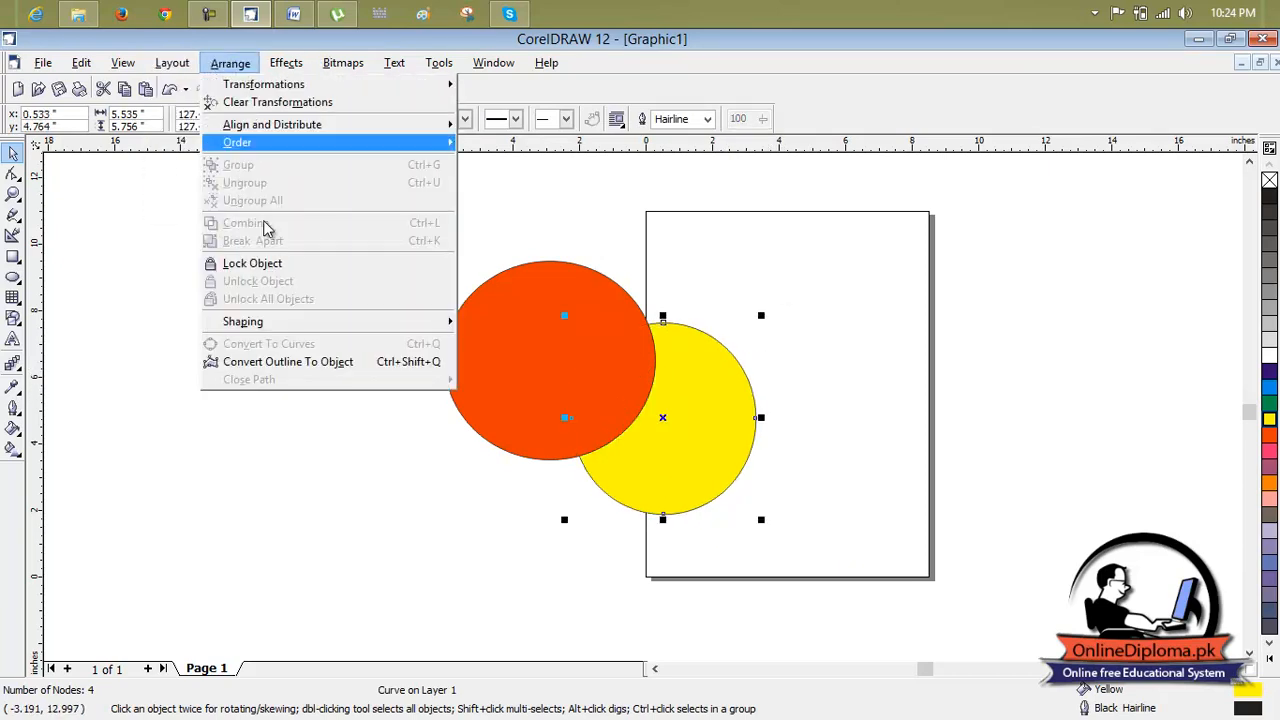
mouse_move(308, 326)
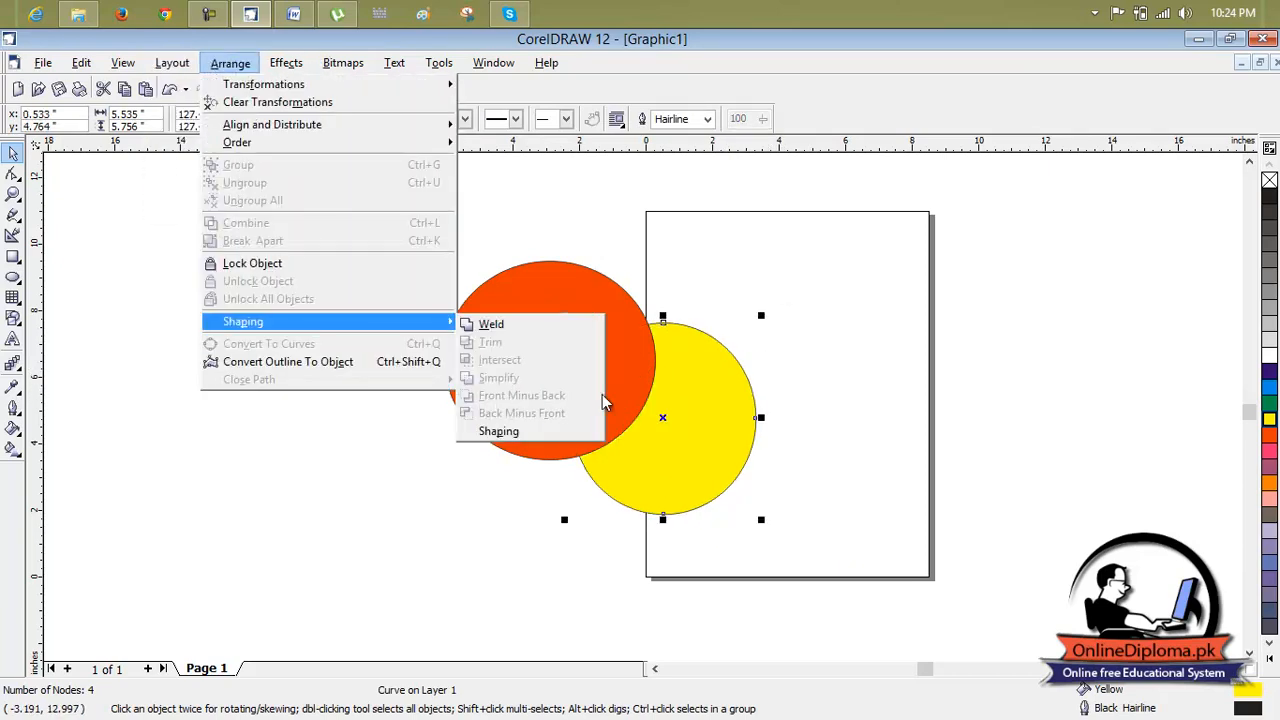
click(850, 345)
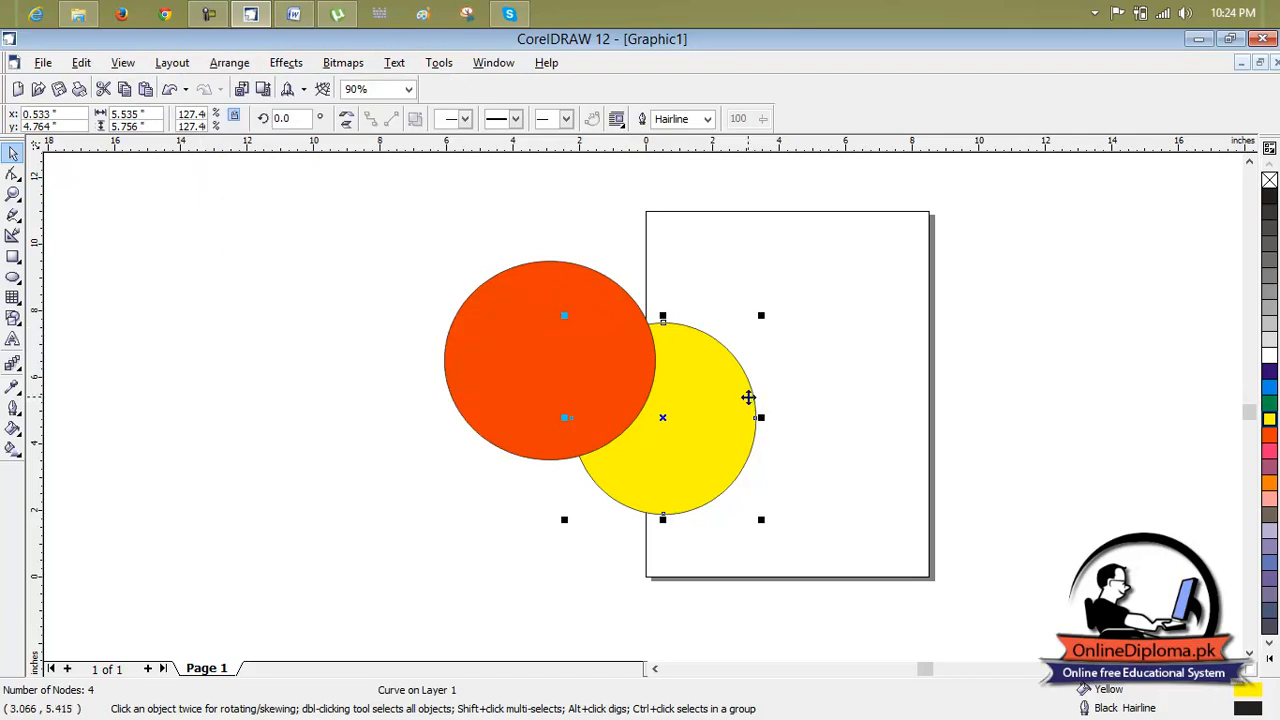
Apply Front Minus Back to the two circles and move the cut red shape to about X -7.49, Y 7.27 inches
shift+click(586, 354)
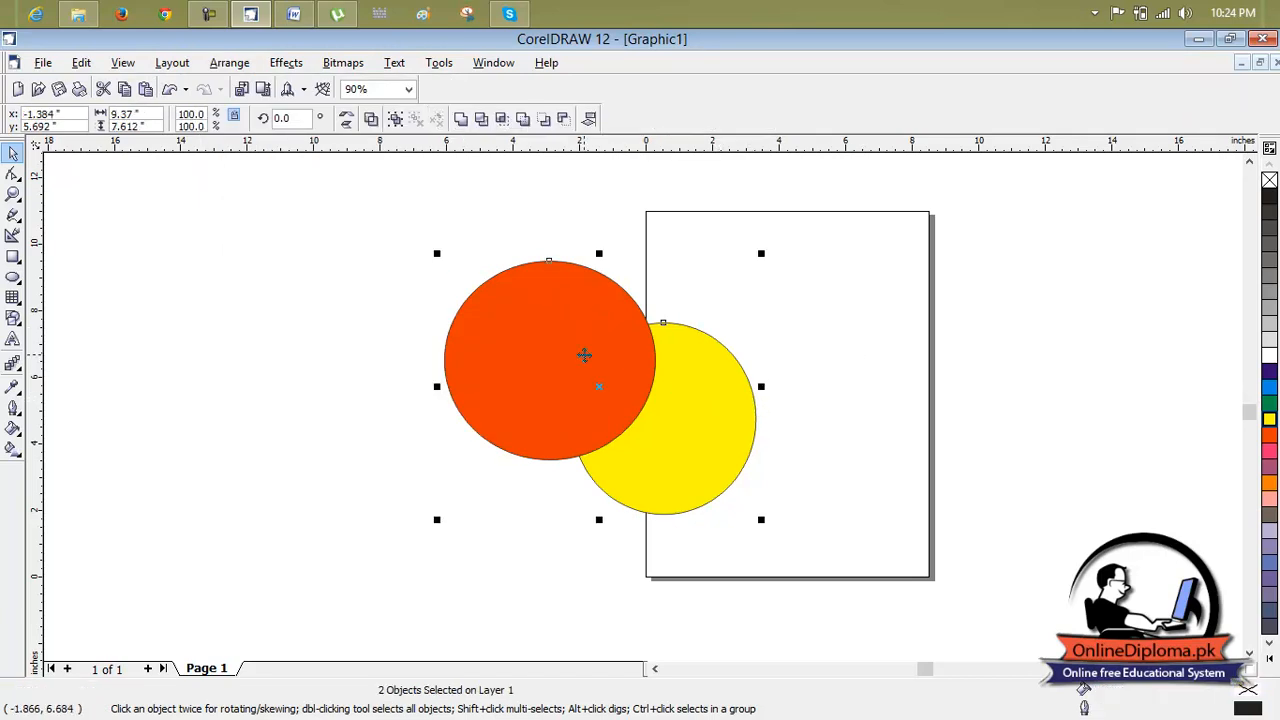
click(234, 68)
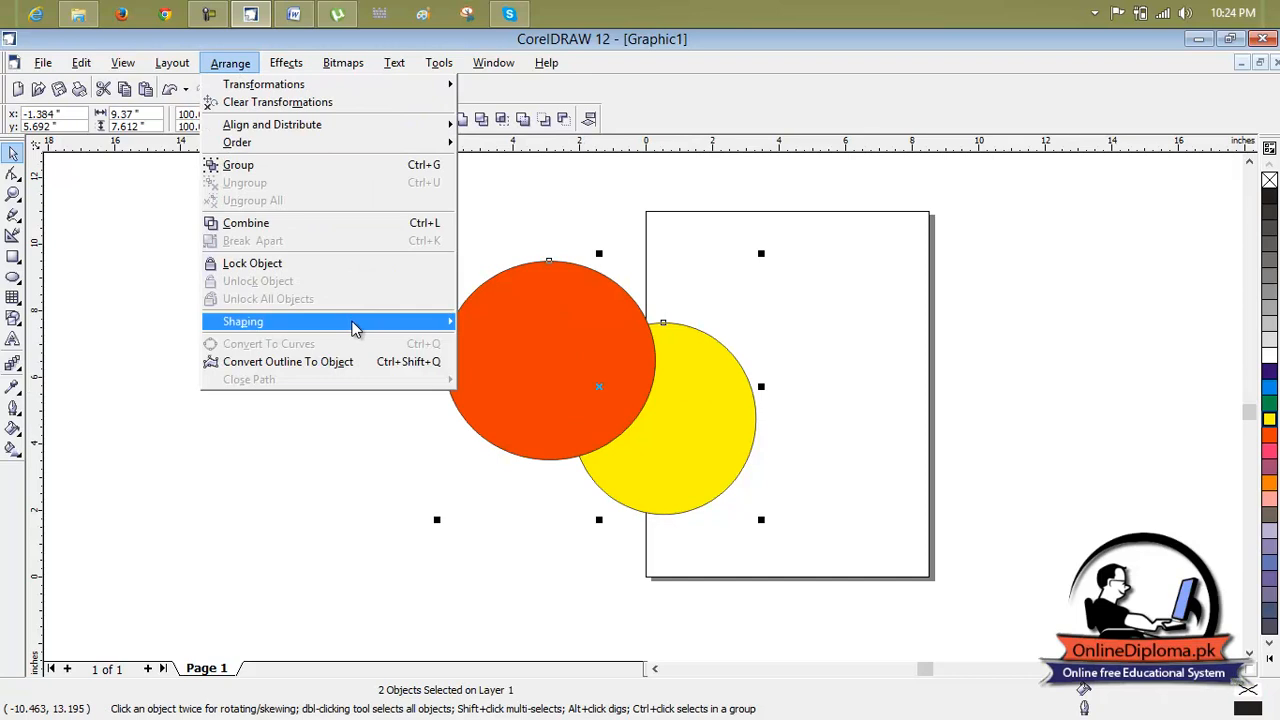
mouse_move(430, 321)
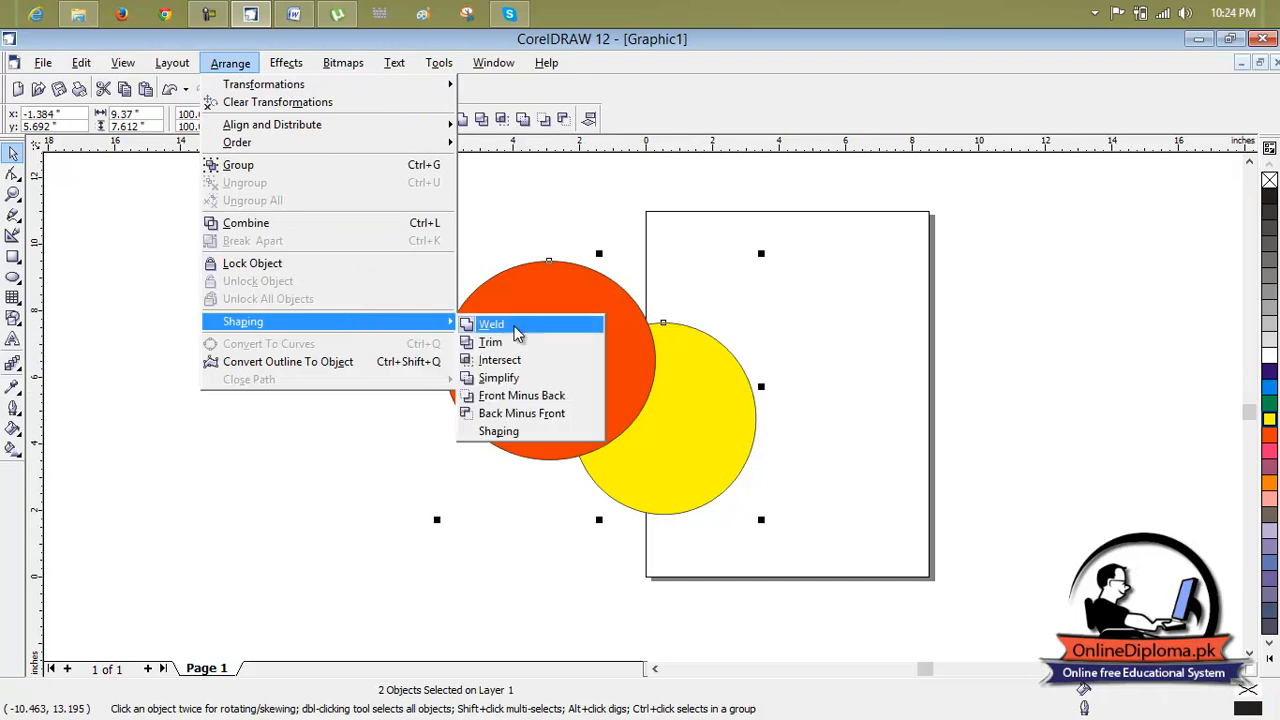
click(532, 398)
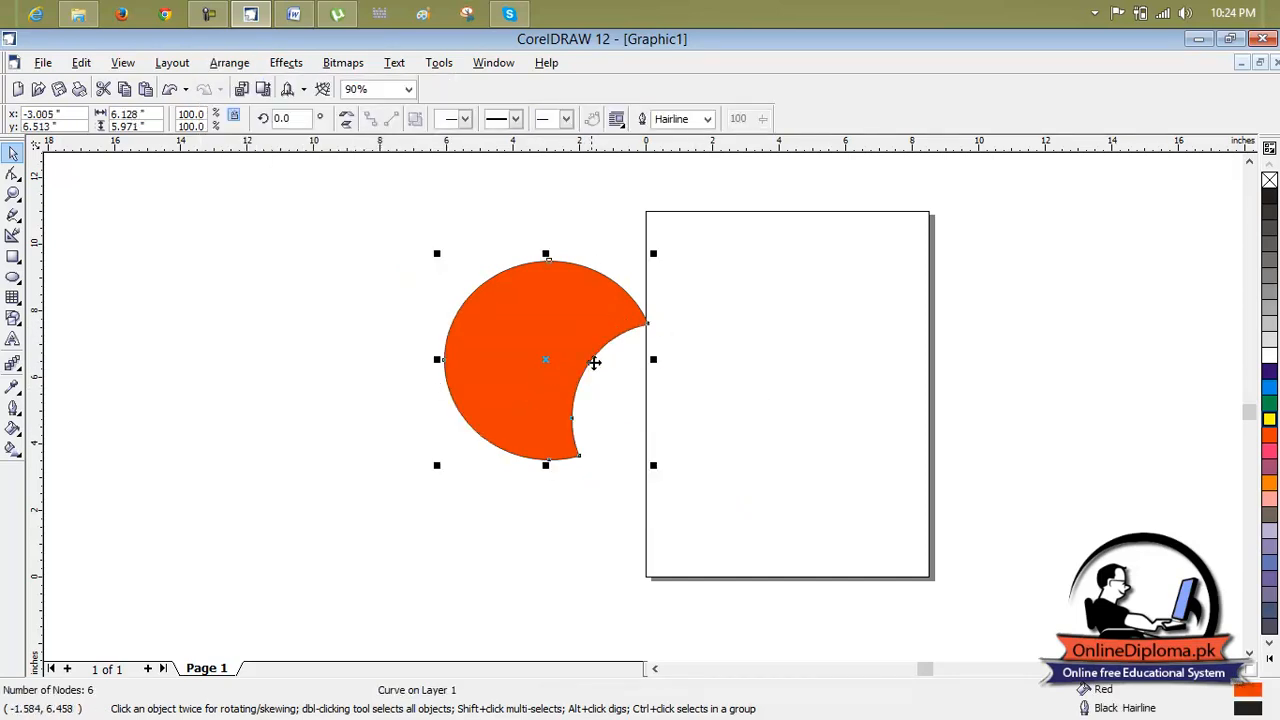
drag(583, 302, 434, 277)
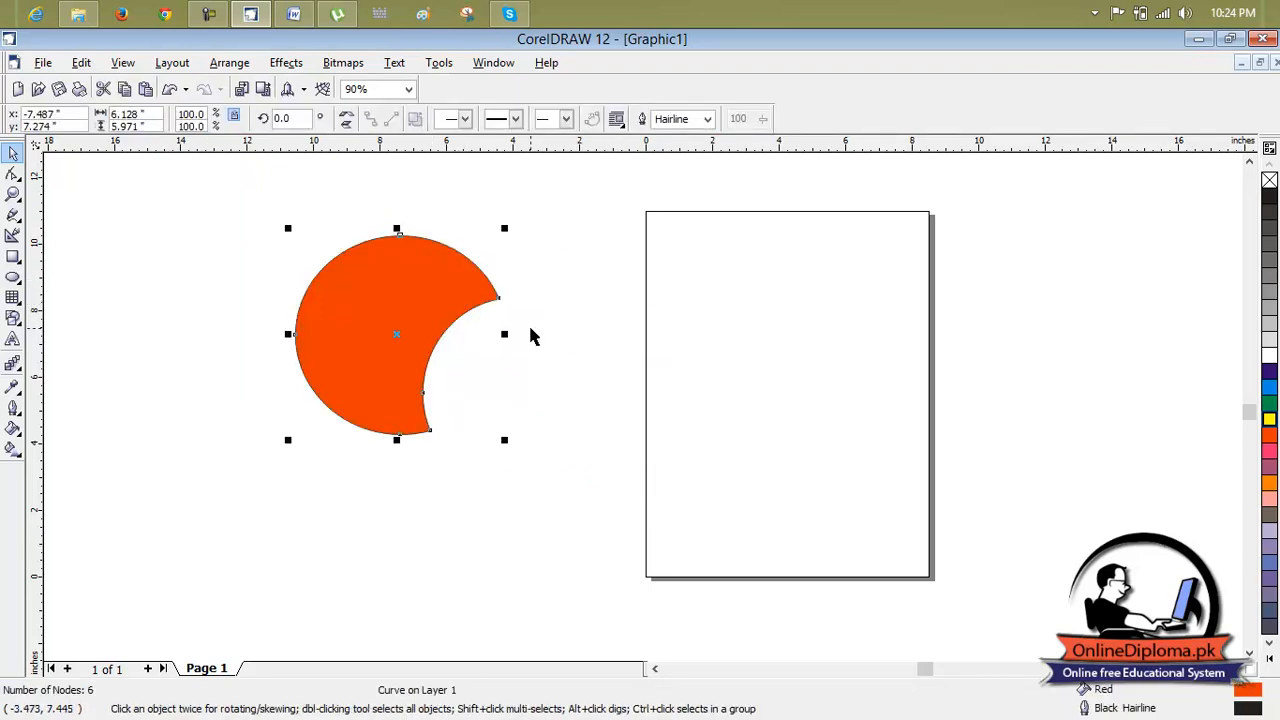
Undo the red shape's move and the Front Minus Back, and apply Back Minus Front to the yellow and red circles
key(ctrl+z)
key(ctrl+z)
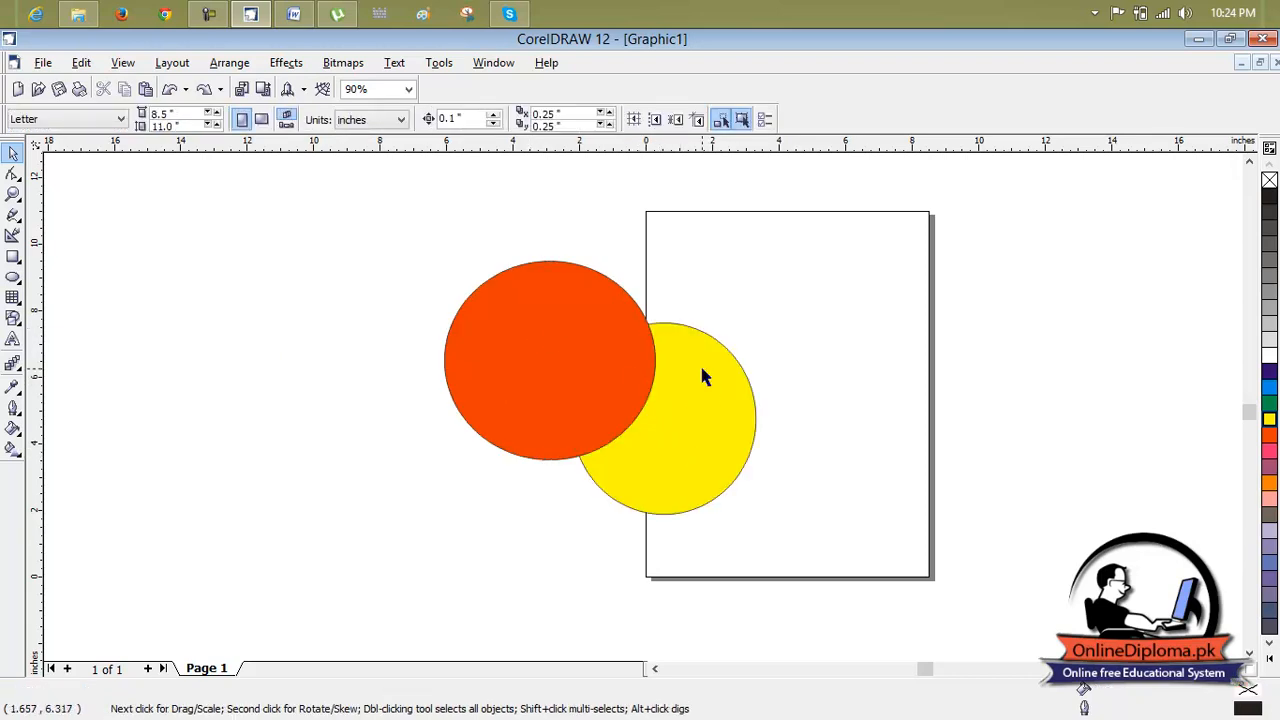
click(672, 424)
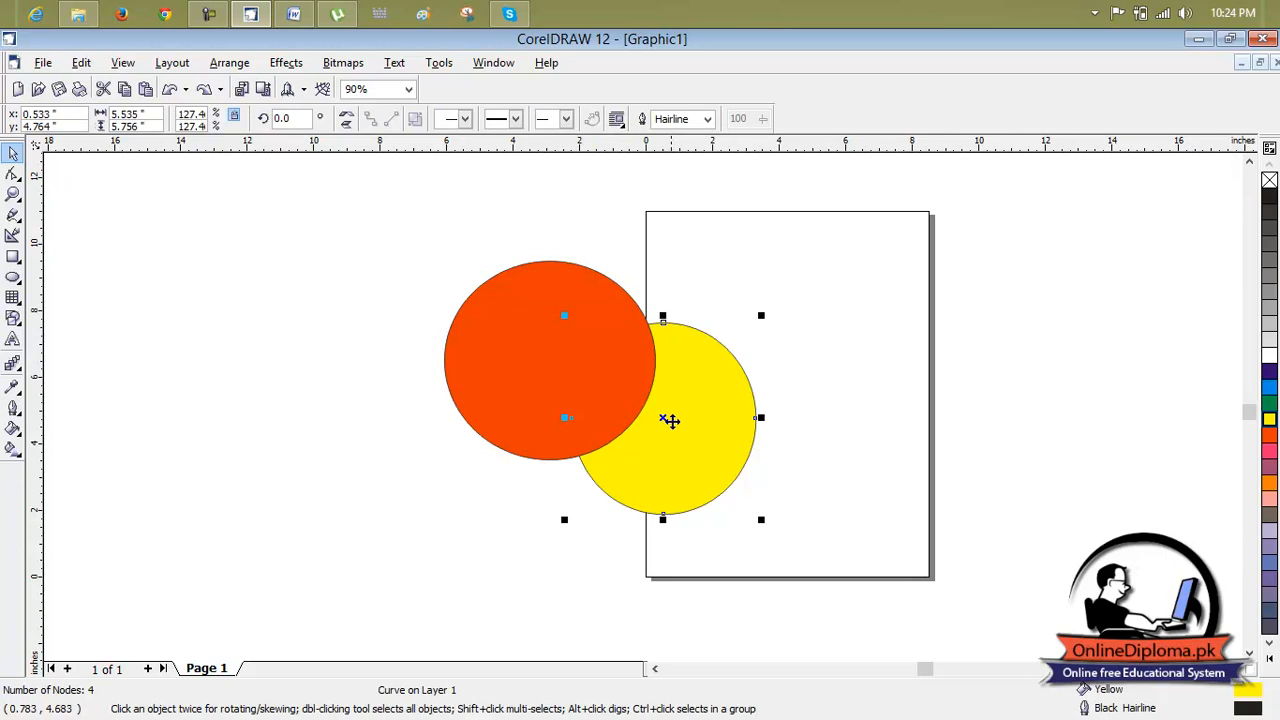
shift+click(580, 380)
click(230, 62)
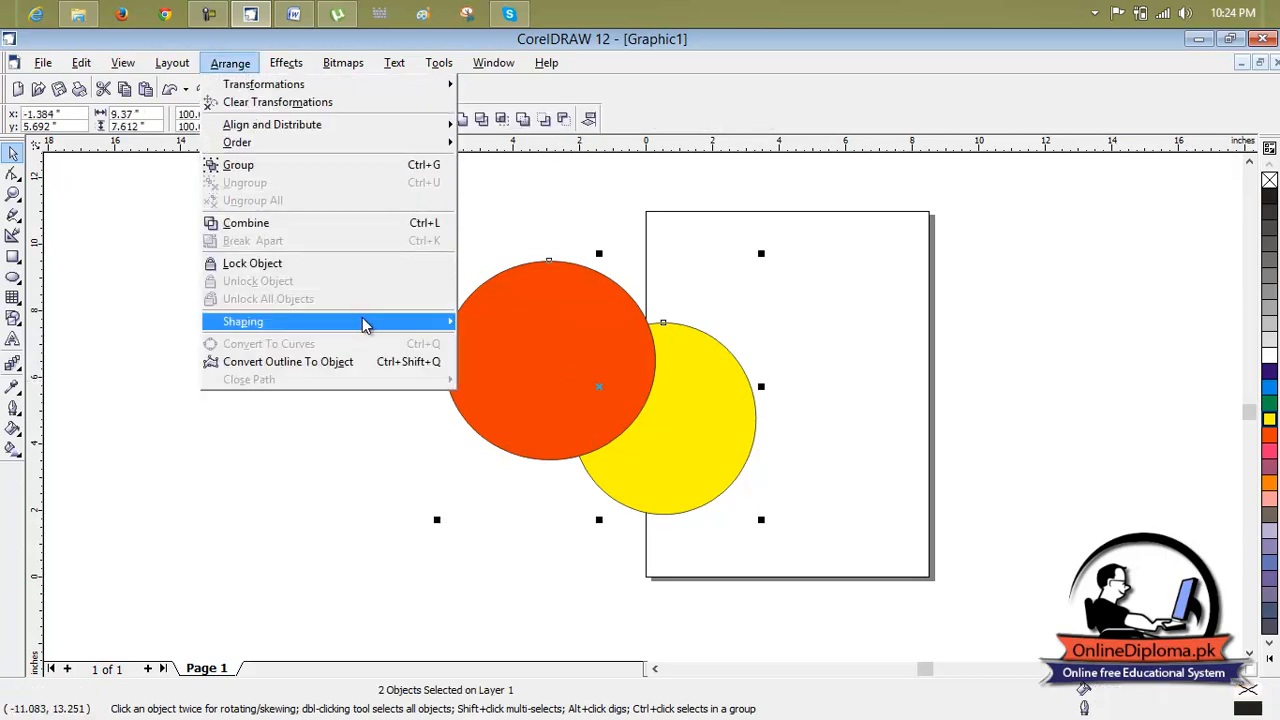
mouse_move(365, 324)
click(533, 420)
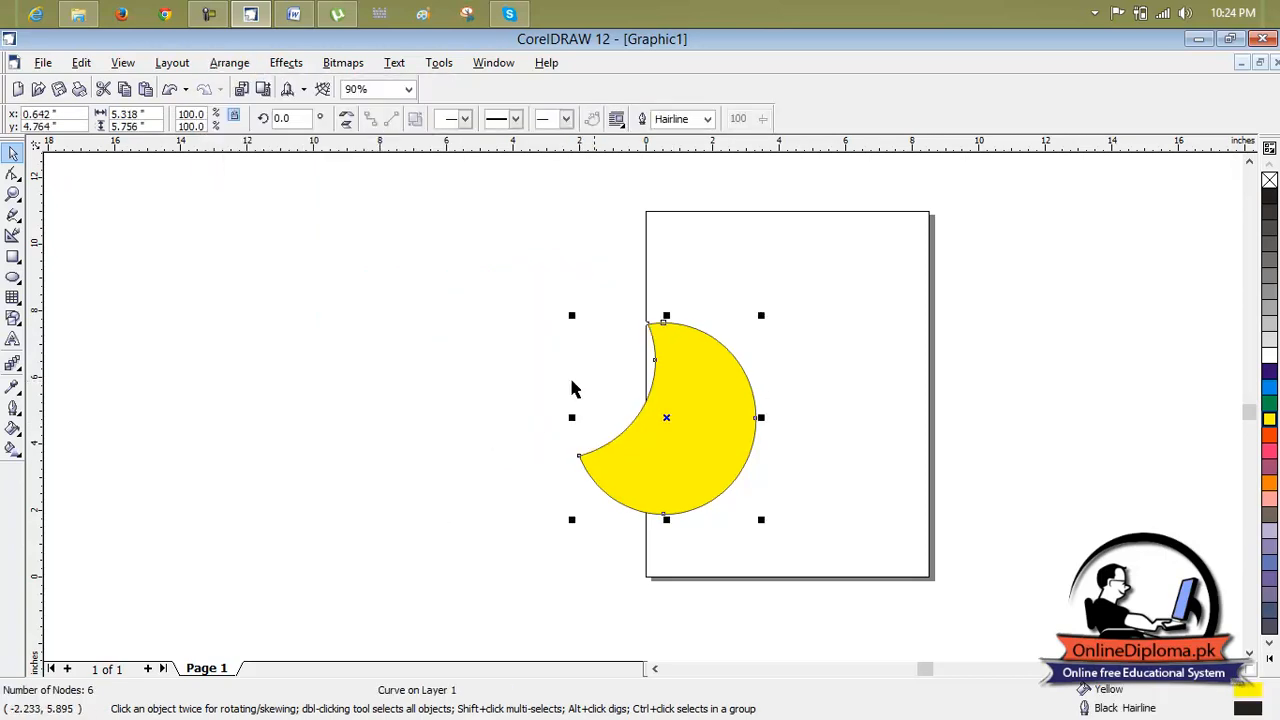
Move the cut yellow shape to about X -1.13, Y 4.45 inches and delete it
click(578, 281)
drag(640, 457, 611, 449)
key(Delete)
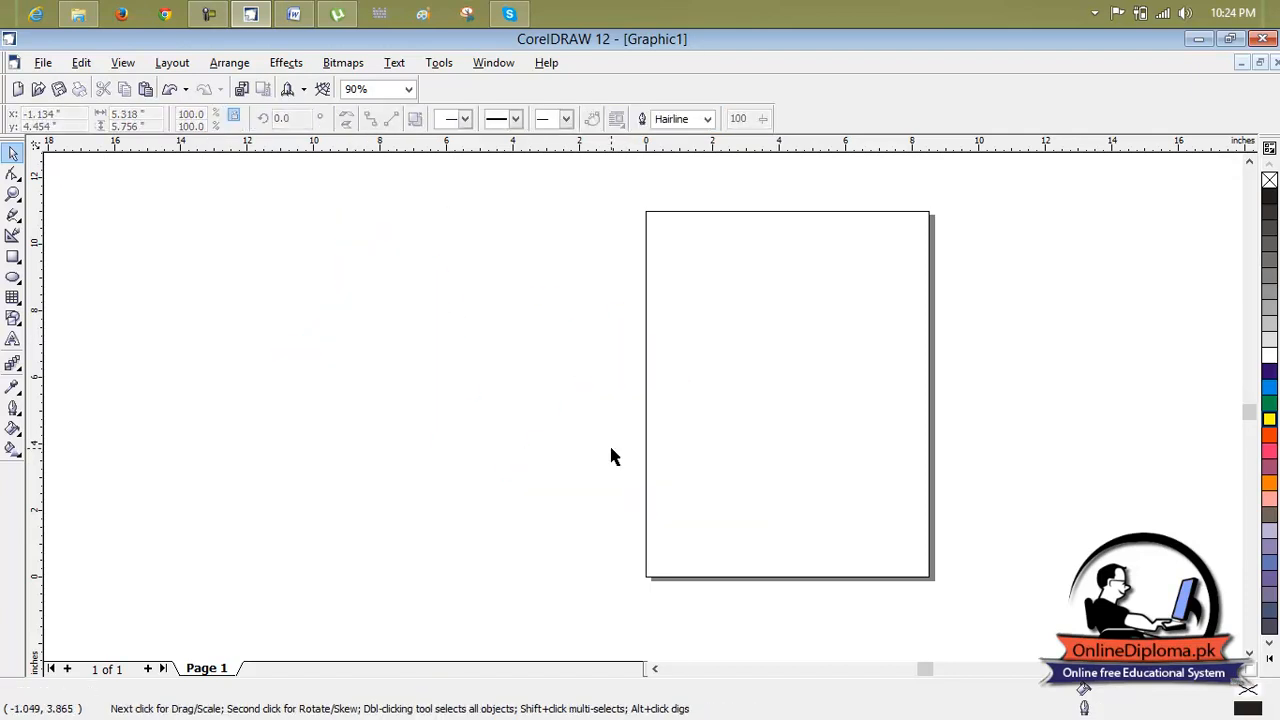
click(240, 66)
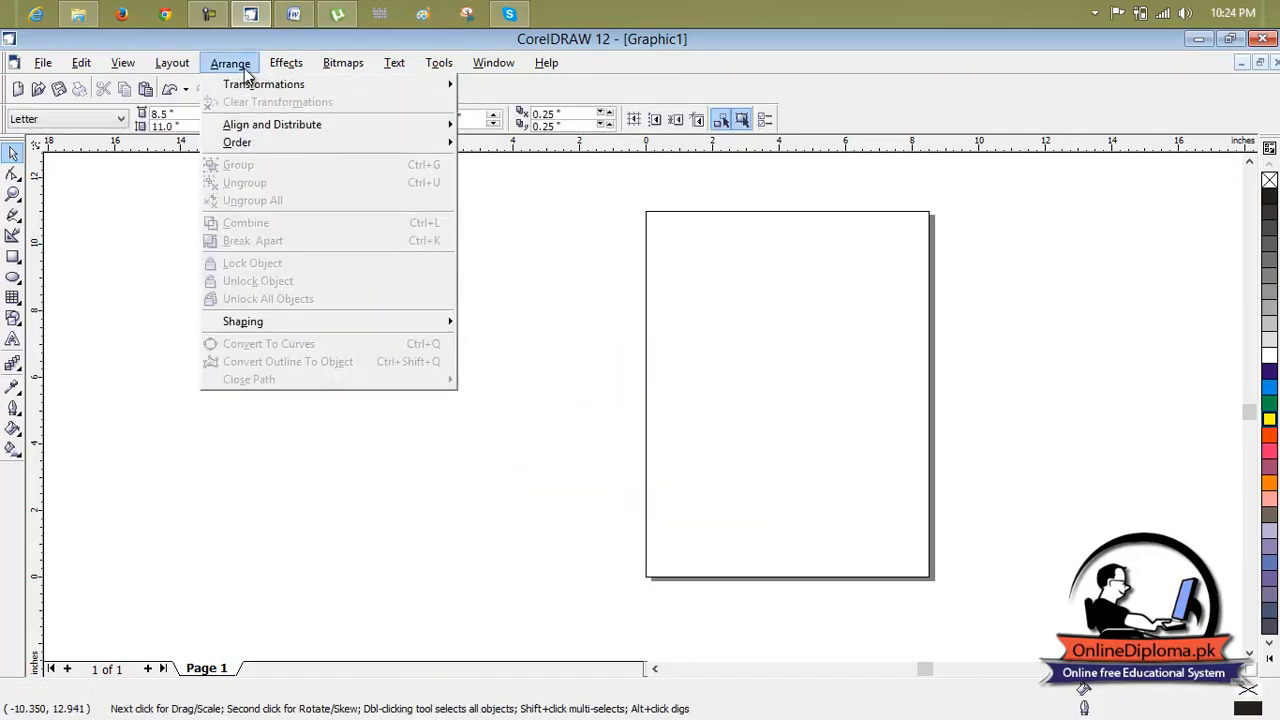
mouse_move(194, 72)
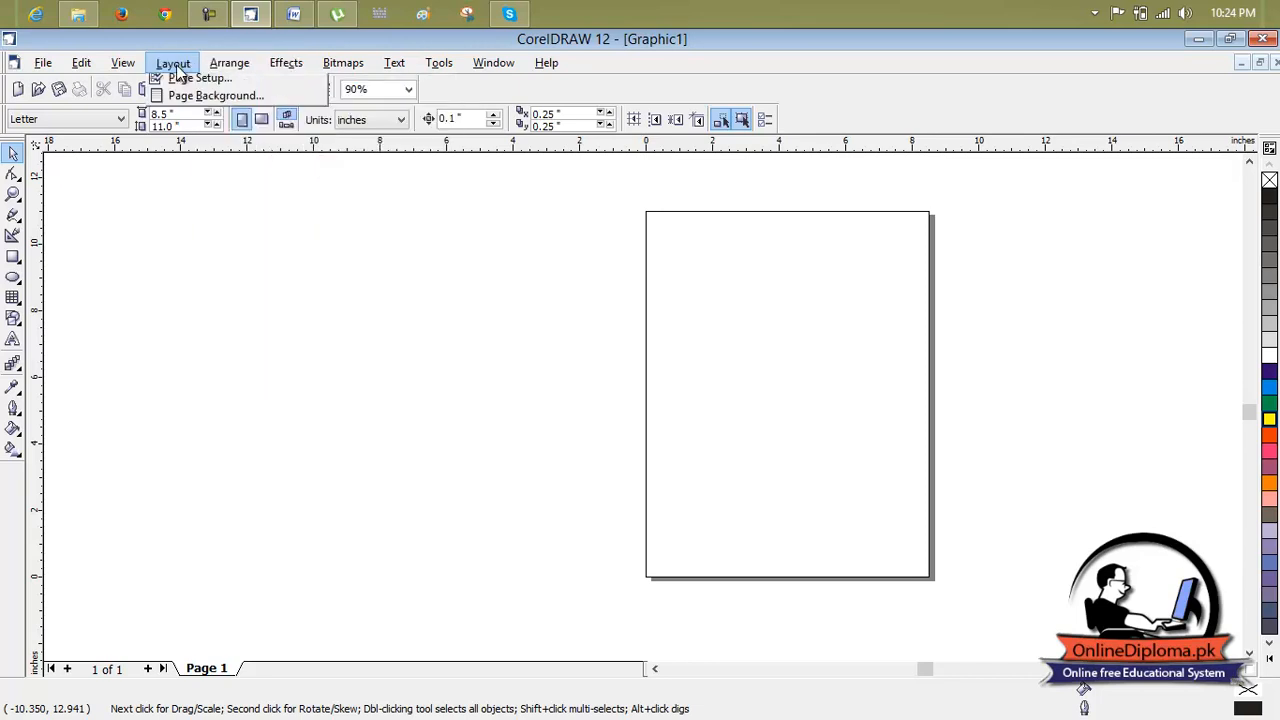
mouse_move(310, 338)
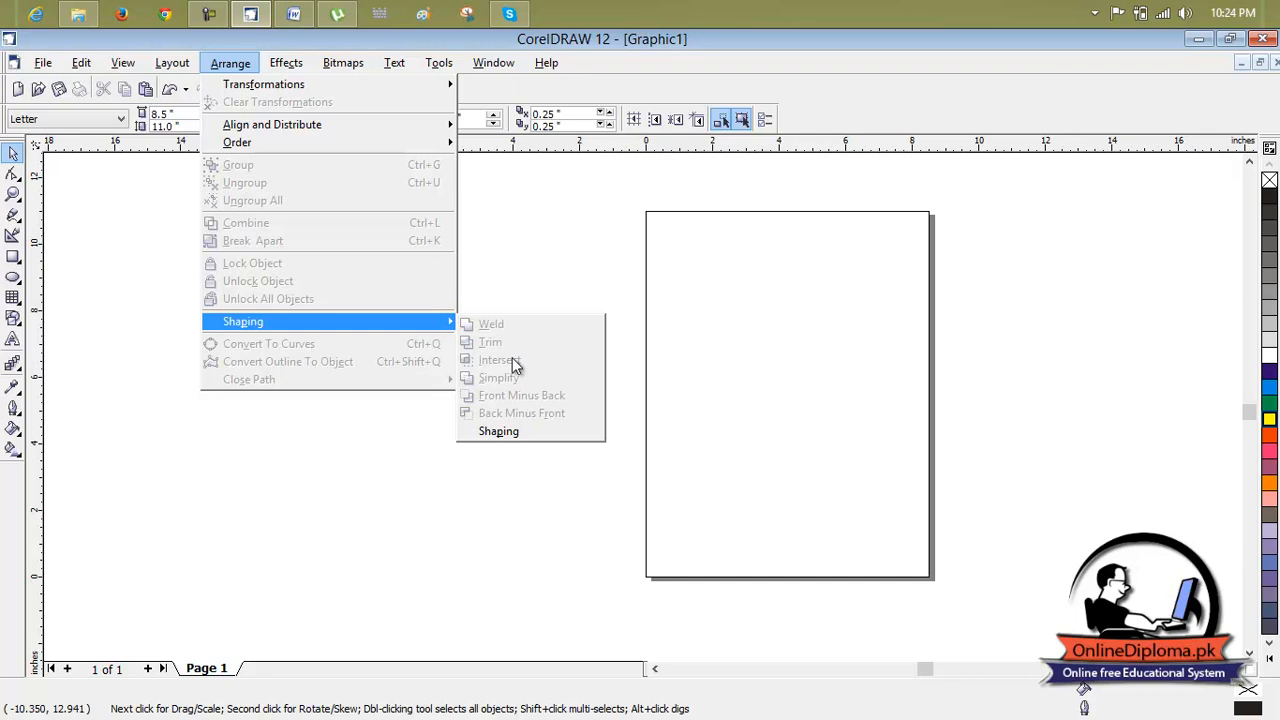
click(606, 249)
Draw a rectangle about 7.72 by 3.07 inches across the page and convert it to curves
click(14, 257)
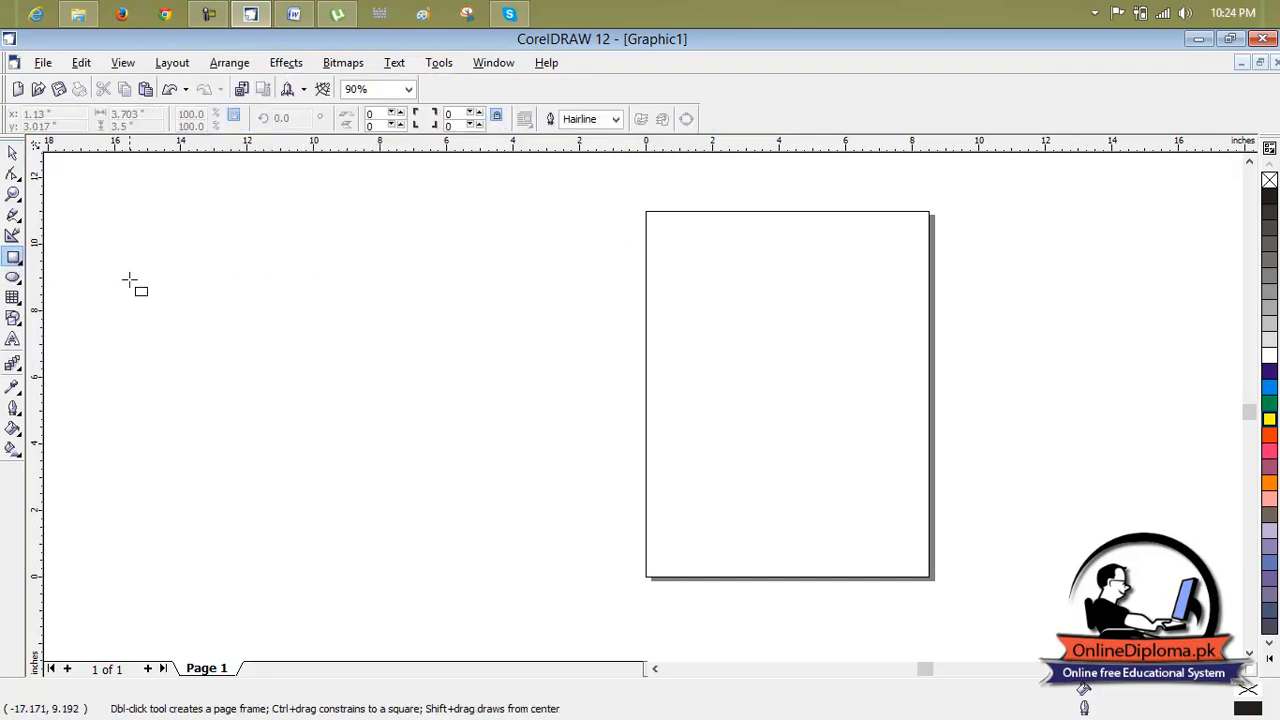
drag(652, 289, 910, 392)
scroll(806, 309, right, 3)
scroll(583, 206, up, 2)
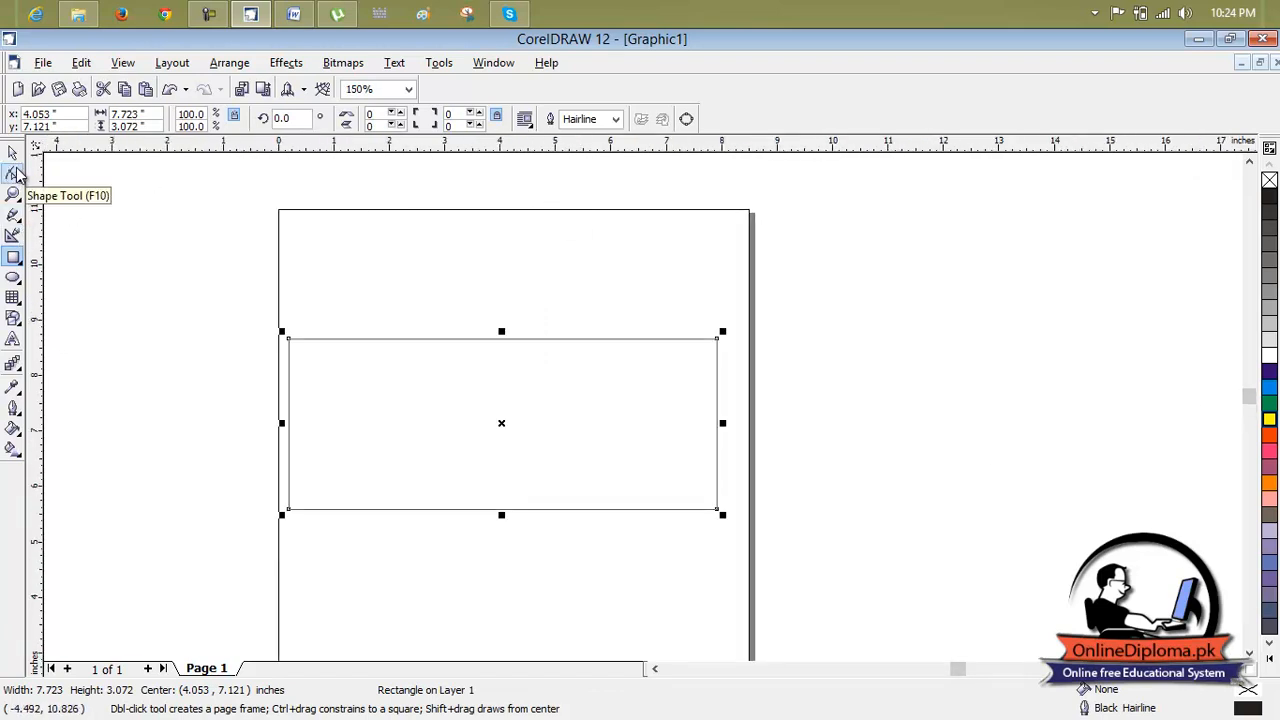
click(13, 153)
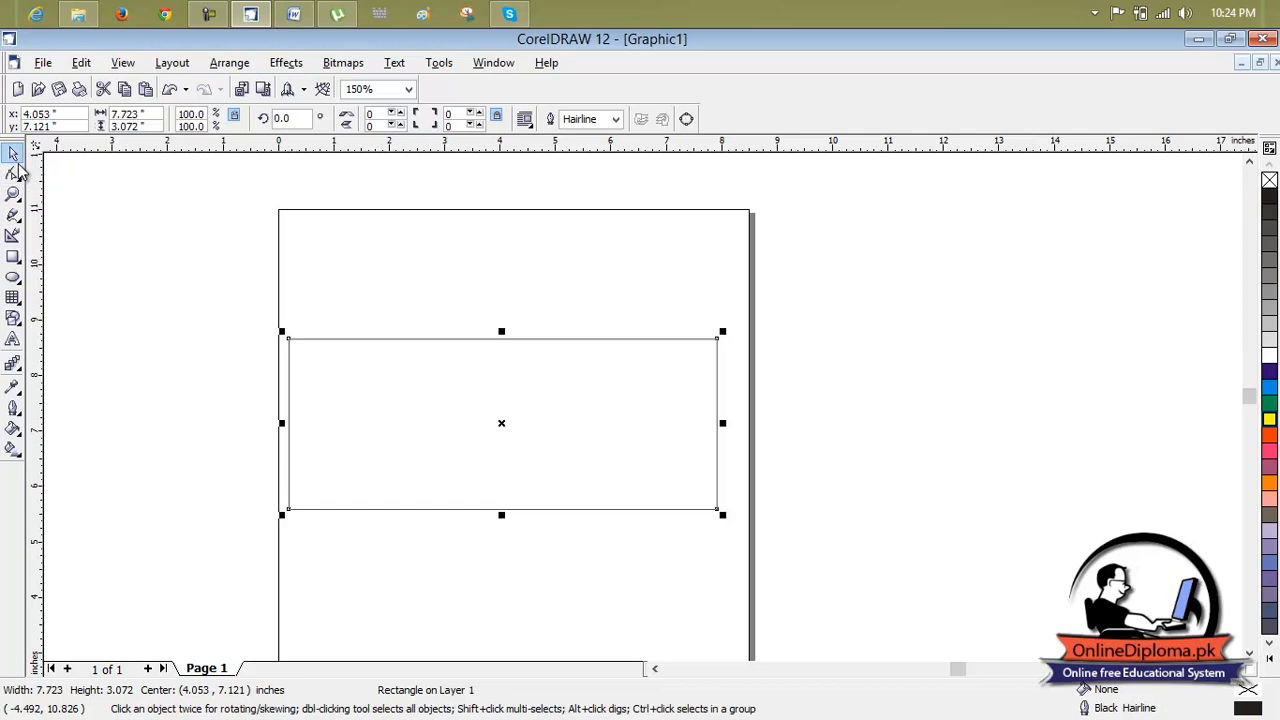
click(214, 66)
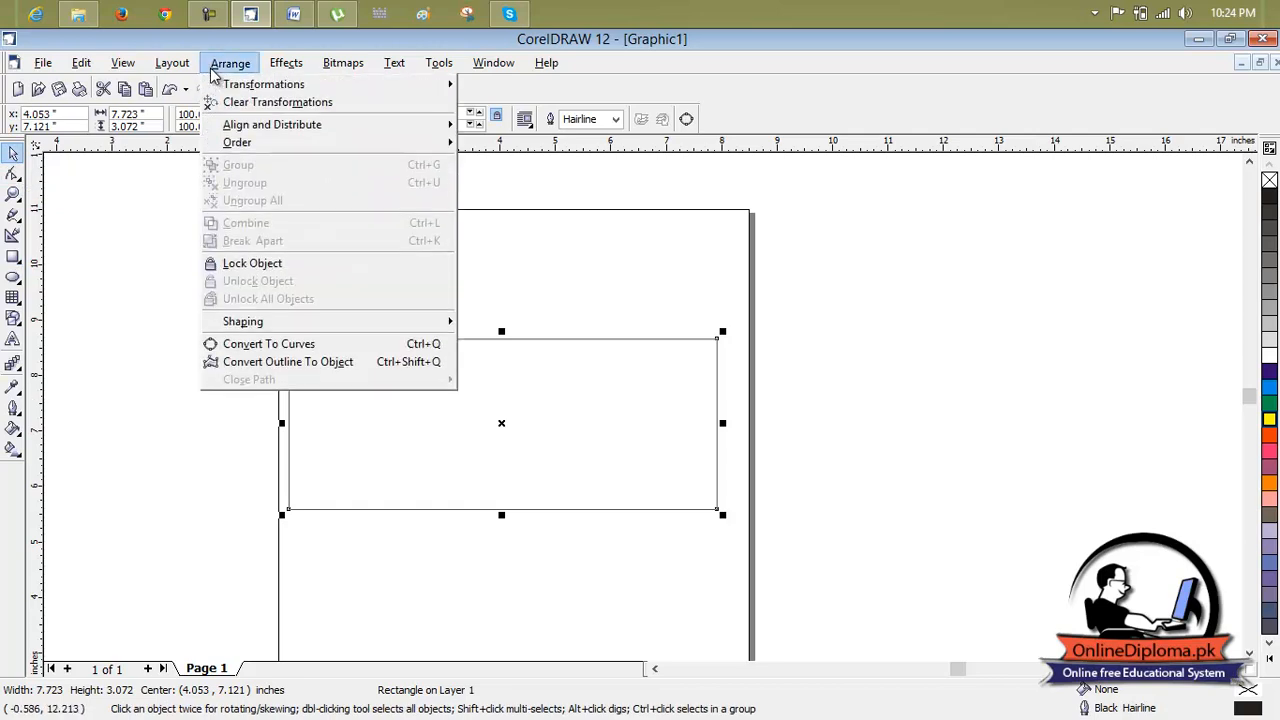
click(288, 345)
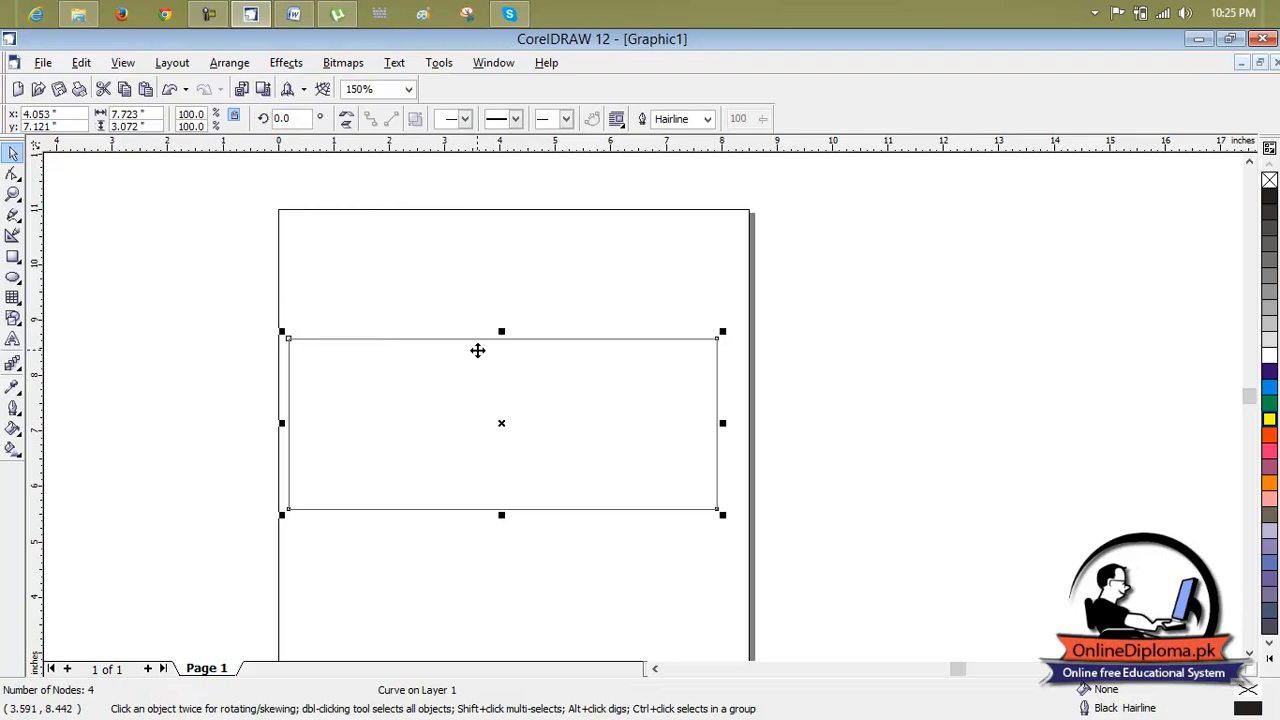
click(13, 174)
click(49, 184)
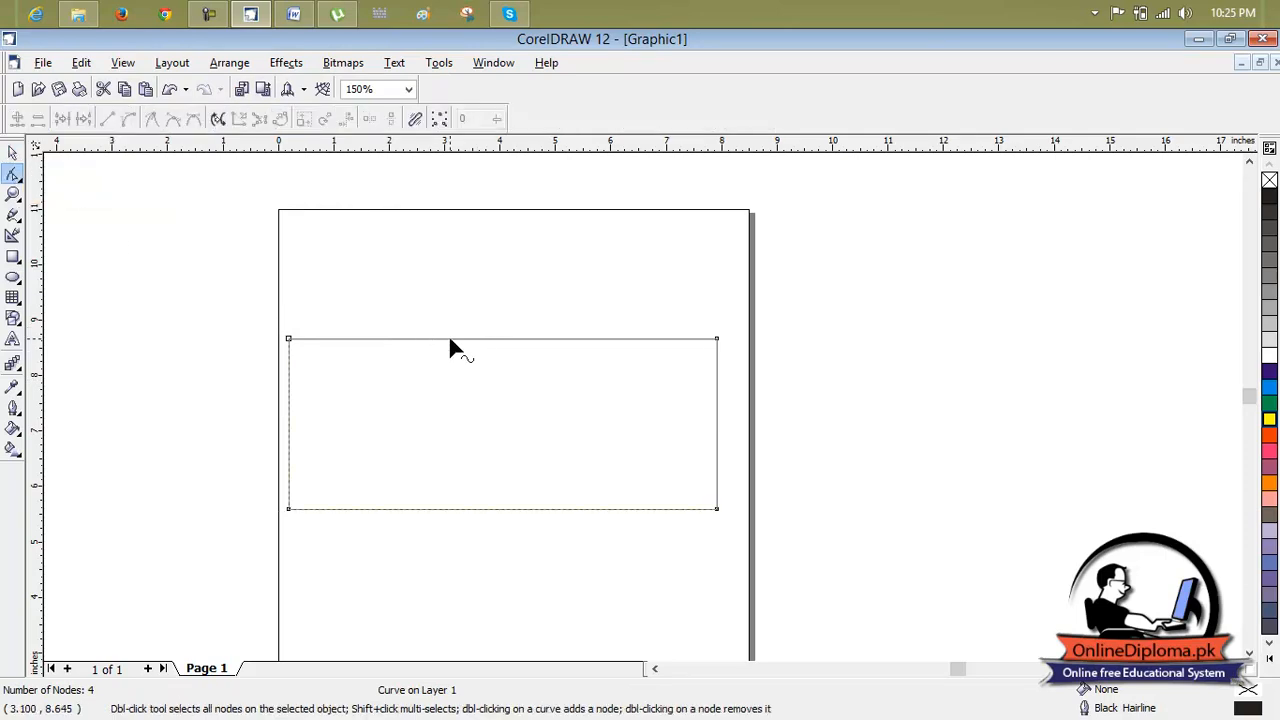
right_click(449, 339)
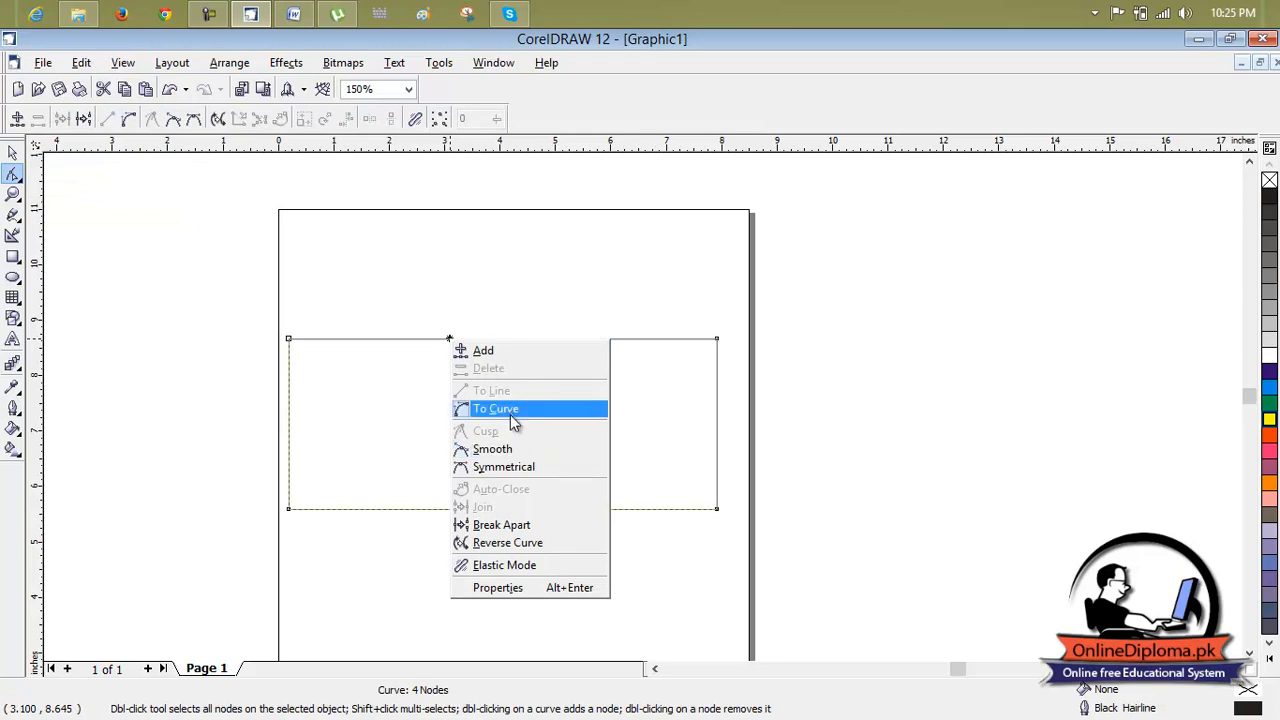
click(785, 327)
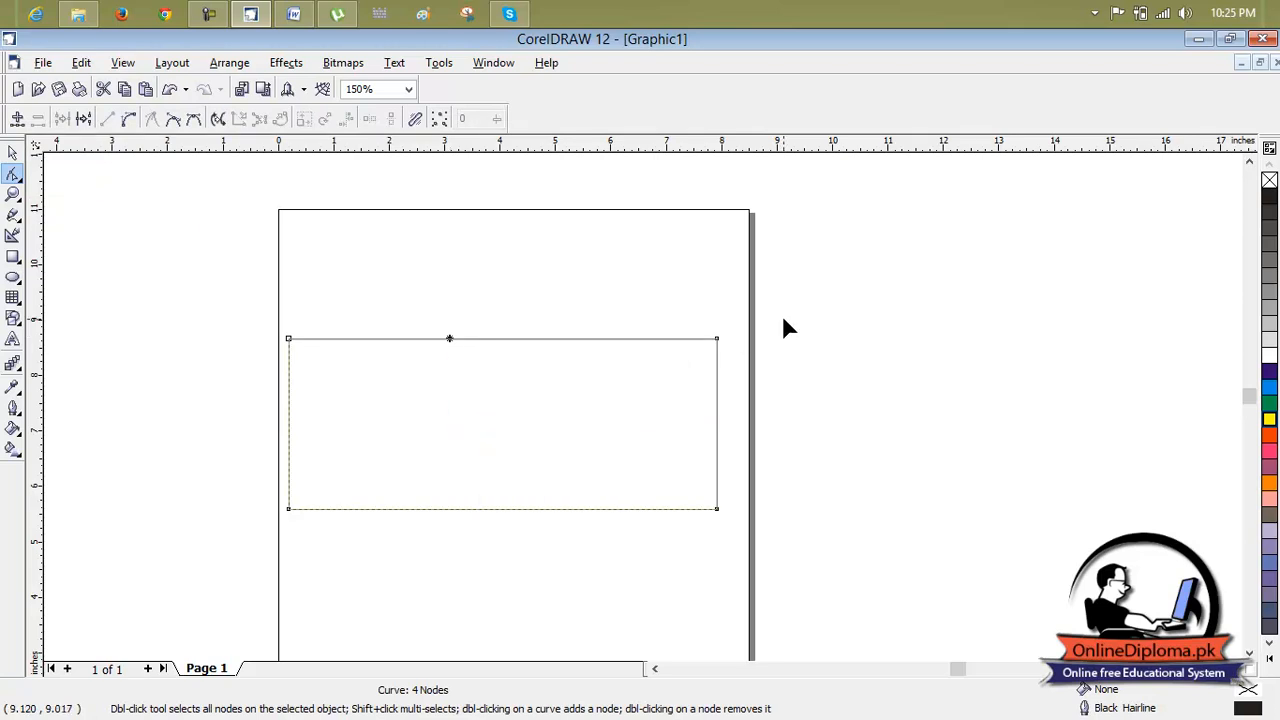
Undo the curve conversion and the rectangle, and draw a new rectangle about 7.44 by 3.89 inches on the page
key(ctrl+z)
key(ctrl+z)
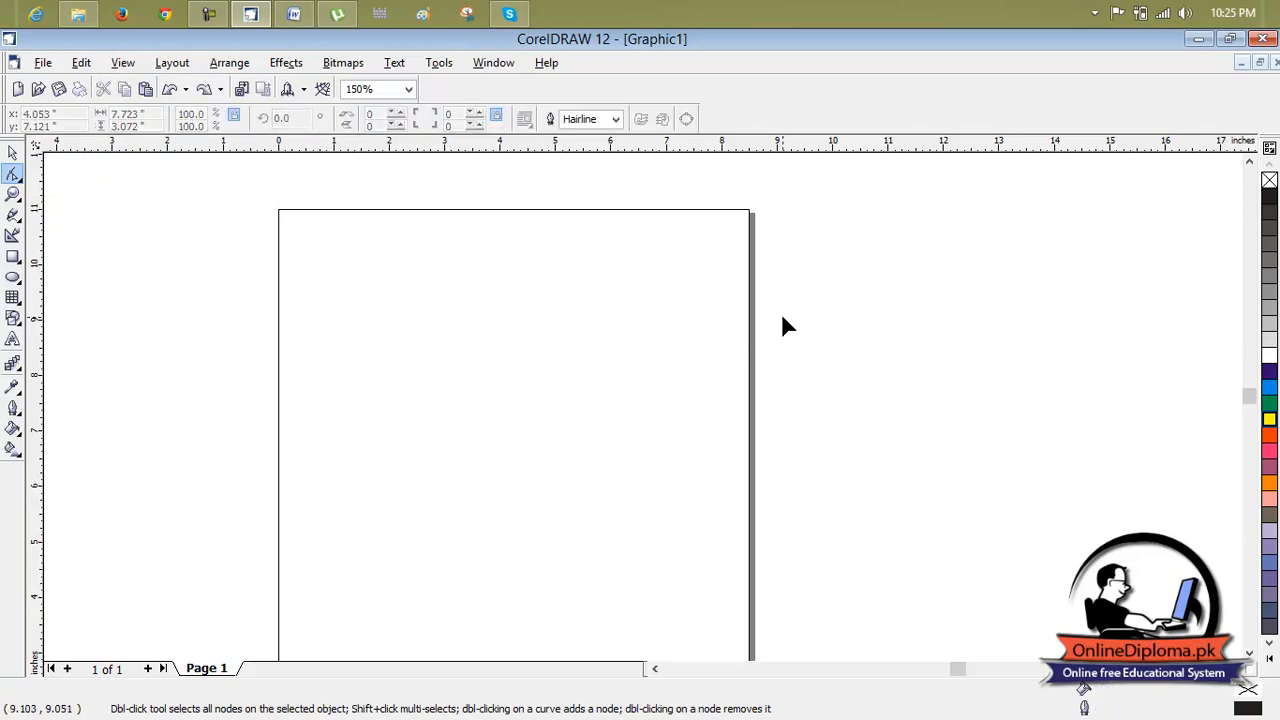
click(13, 256)
drag(298, 320, 711, 535)
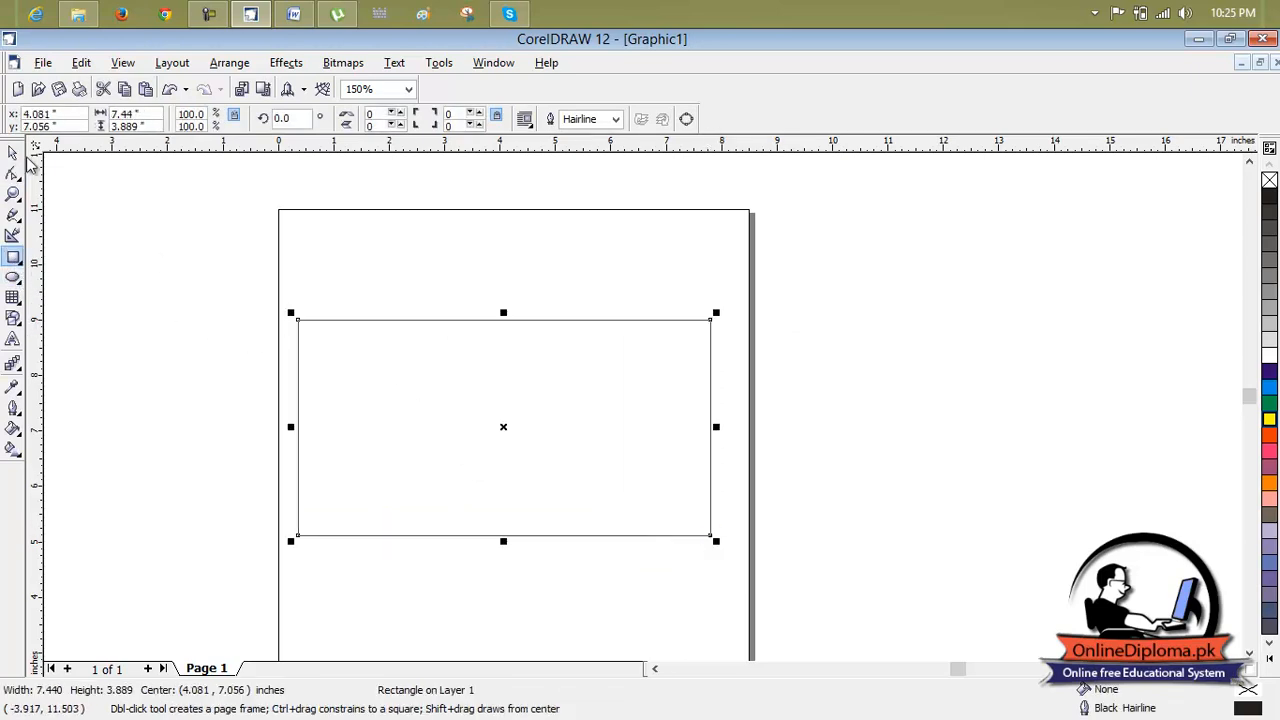
Convert the new rectangle to curves with the Shape tool active
click(16, 181)
click(48, 183)
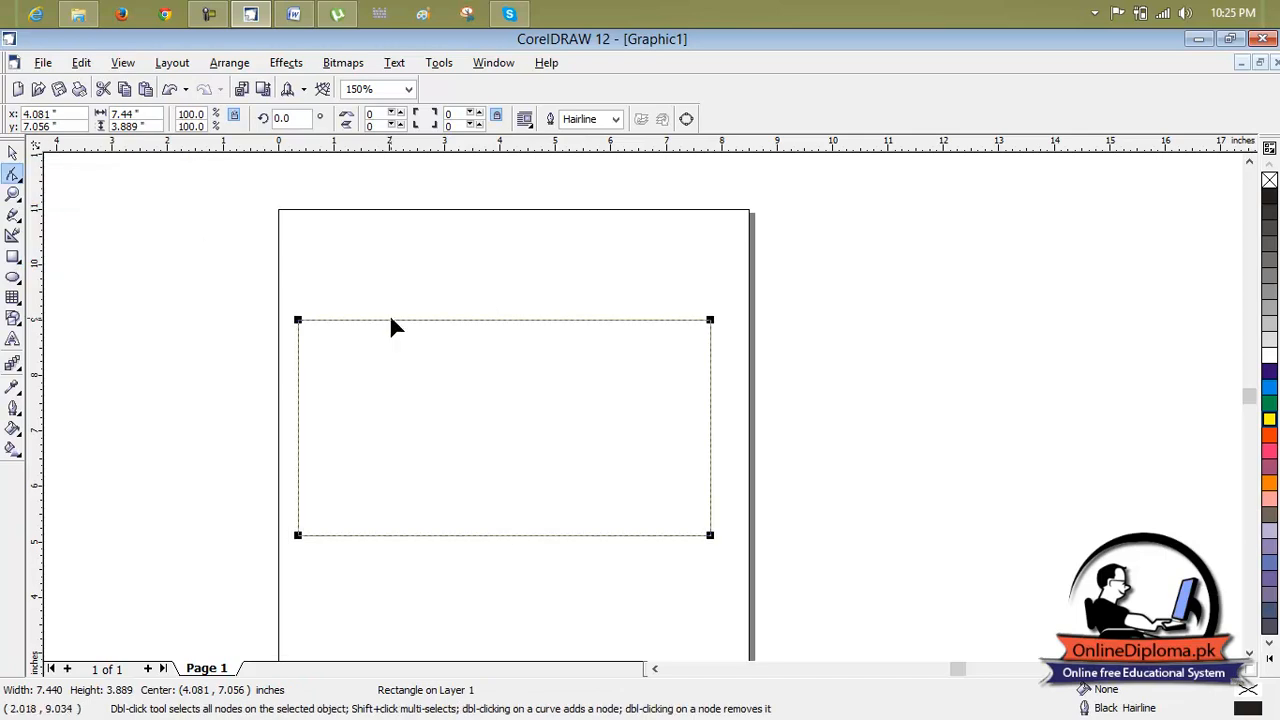
right_click(459, 322)
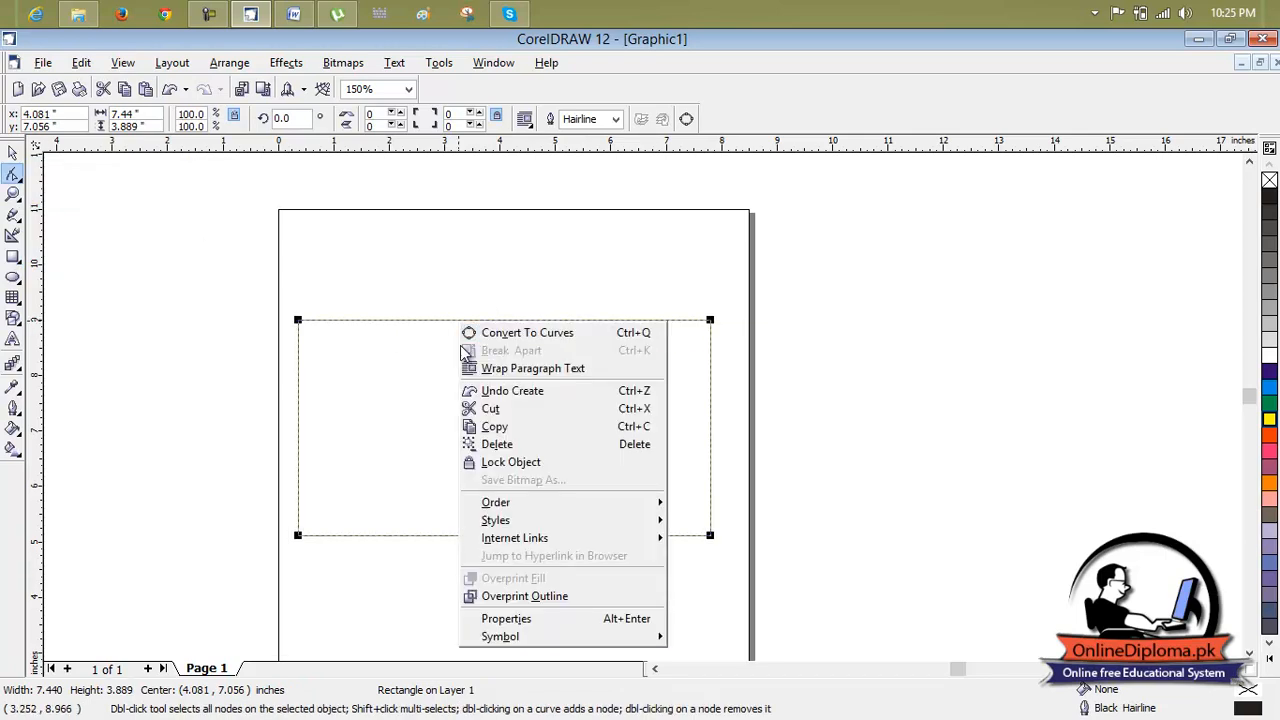
click(505, 333)
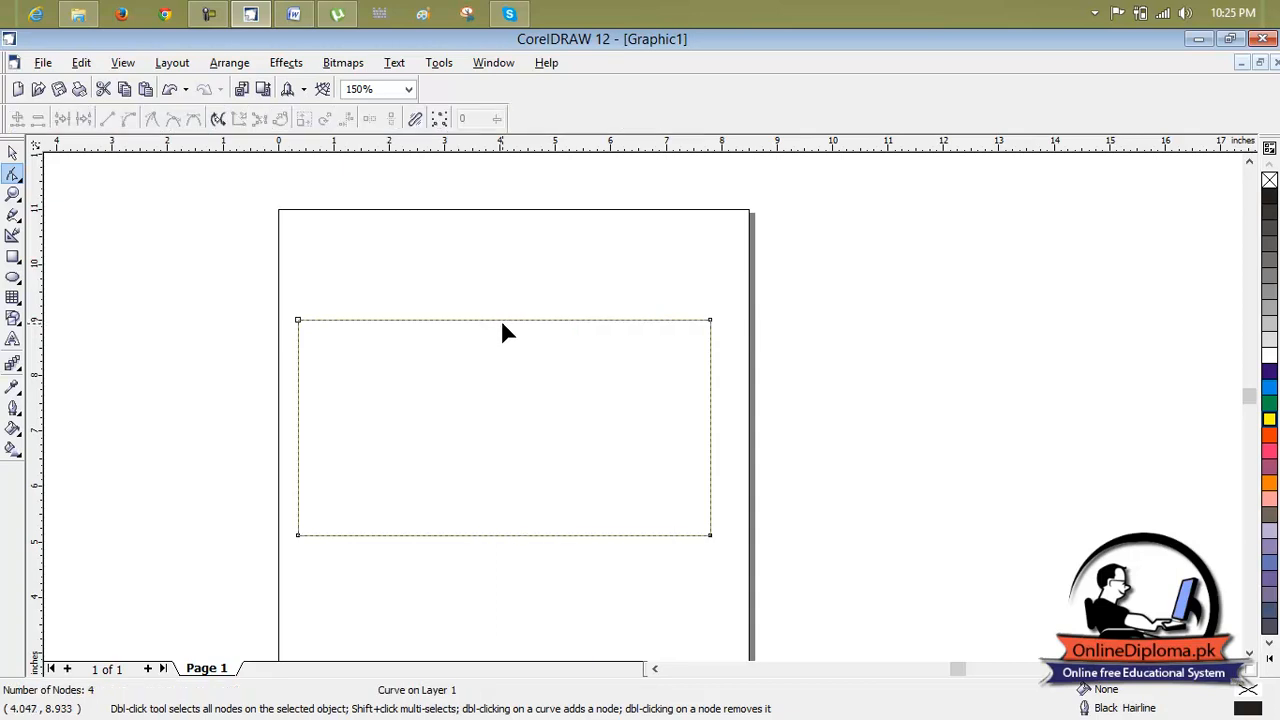
Change the rectangle's top edge to a curve and bend its middle down by about 2.2 inches
right_click(501, 320)
click(530, 390)
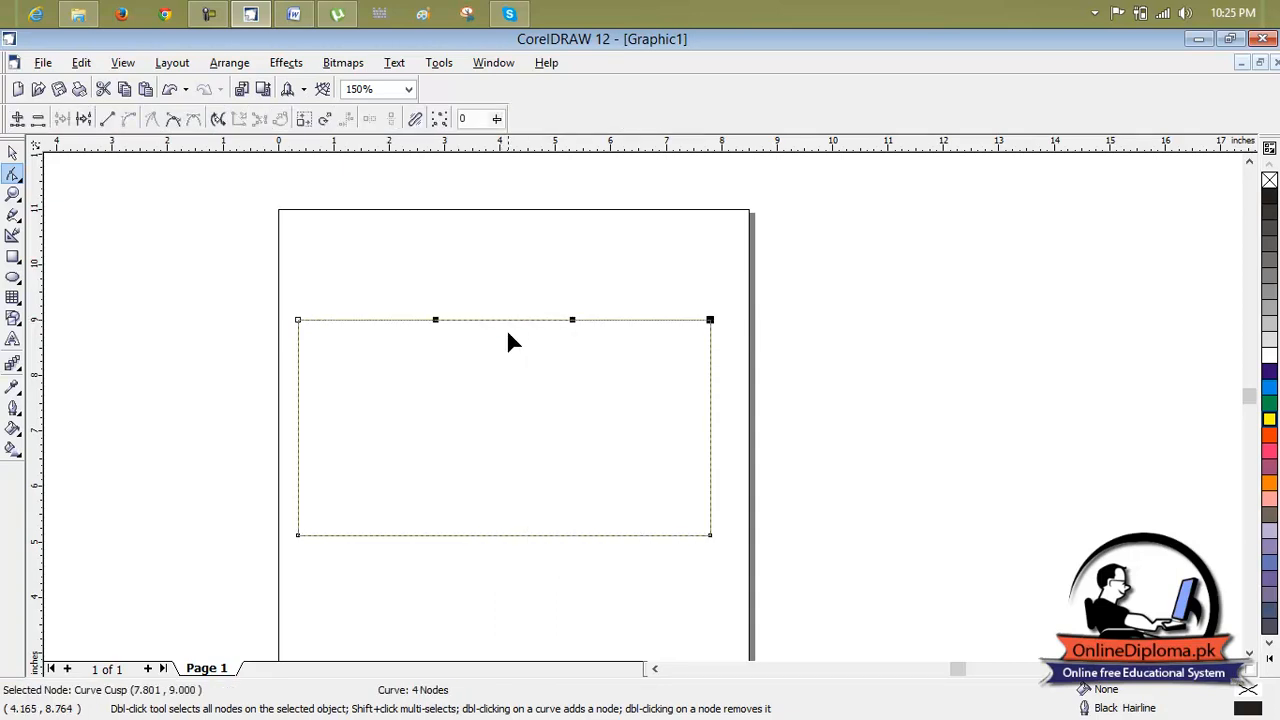
drag(505, 333, 512, 452)
click(831, 400)
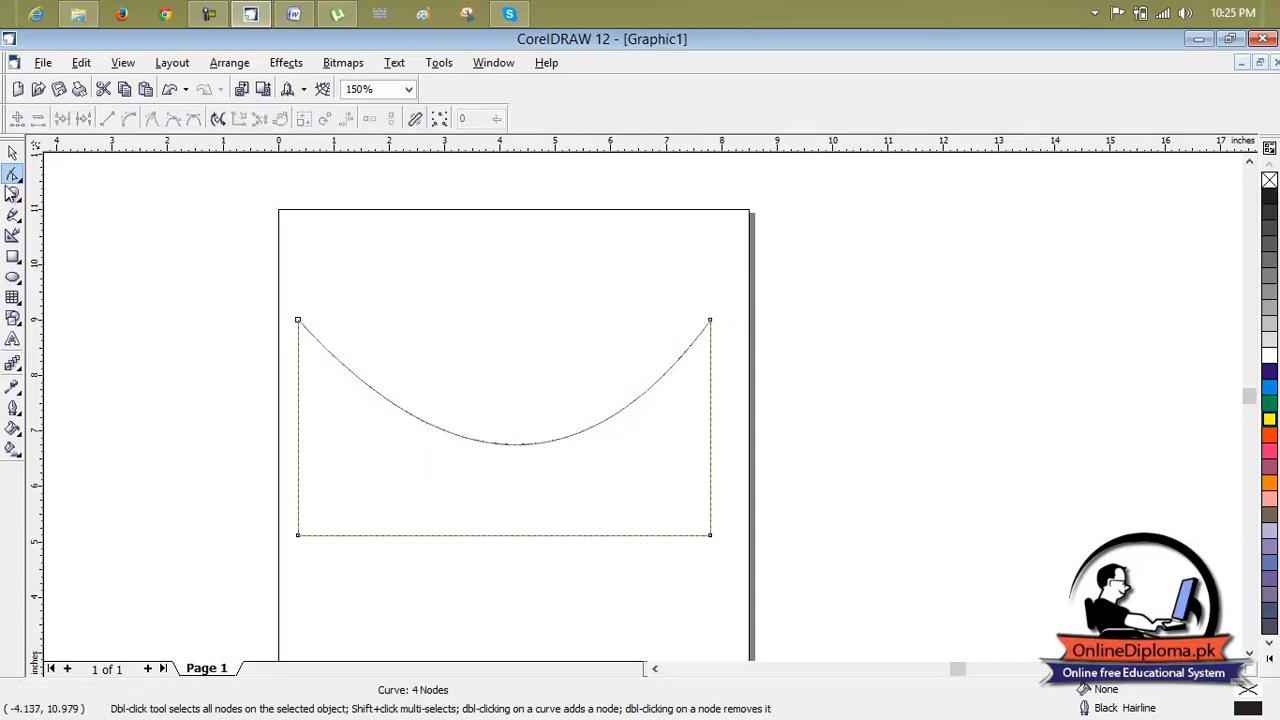
Delete the curved shape and draw a rectangle about 6.56 by 4.60 inches on the page
click(12, 155)
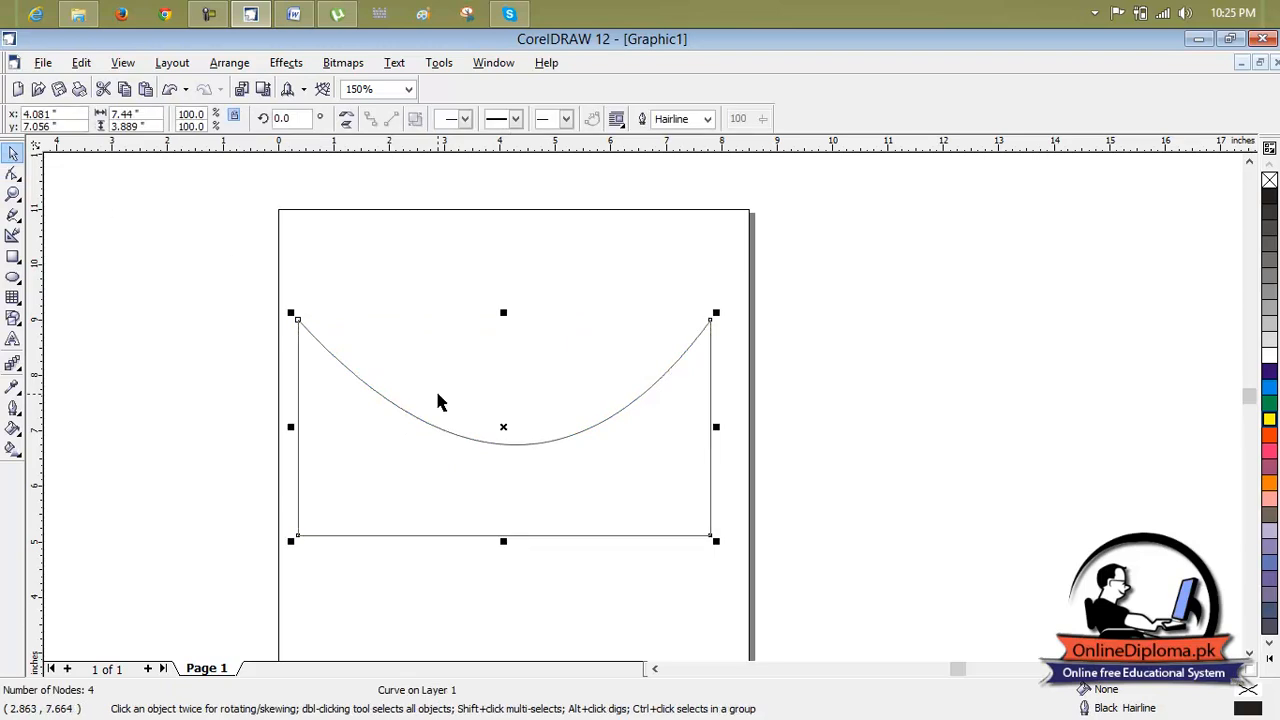
key(Delete)
click(13, 257)
drag(336, 298, 700, 553)
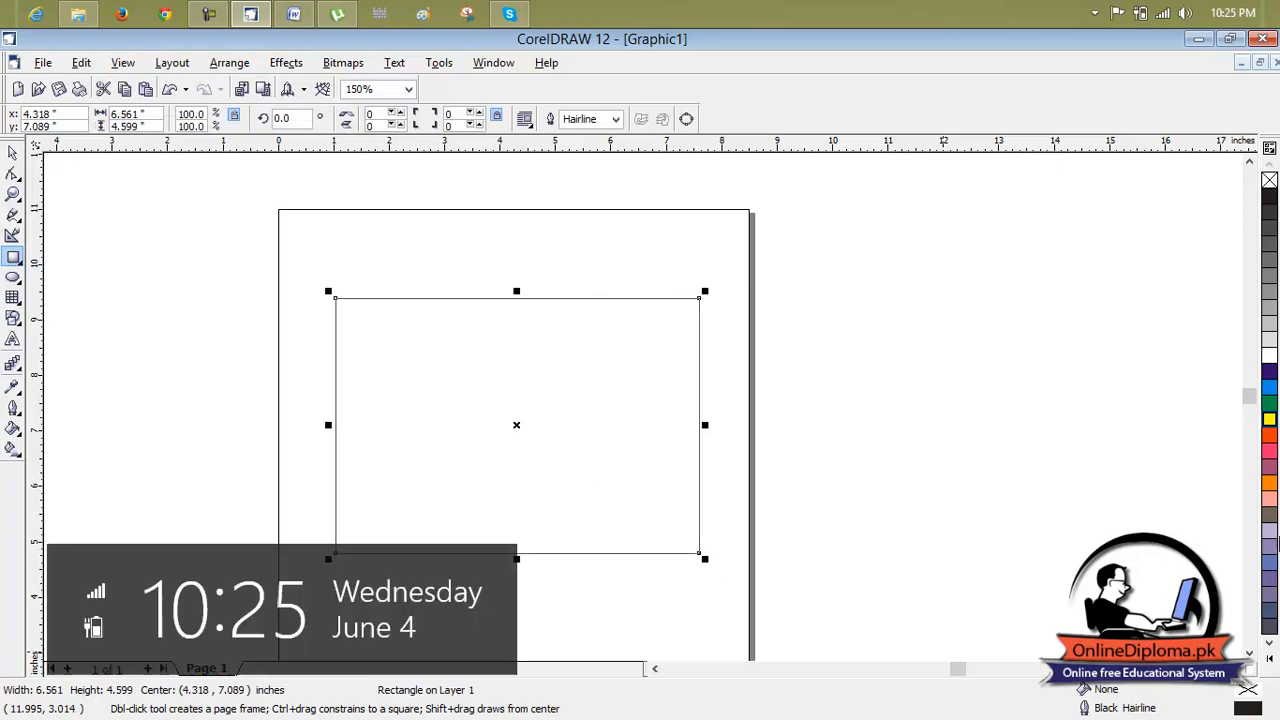
Fill the rectangle with red and reposition it on the page with its centre at about 4.27, 7.17 inches
click(1268, 435)
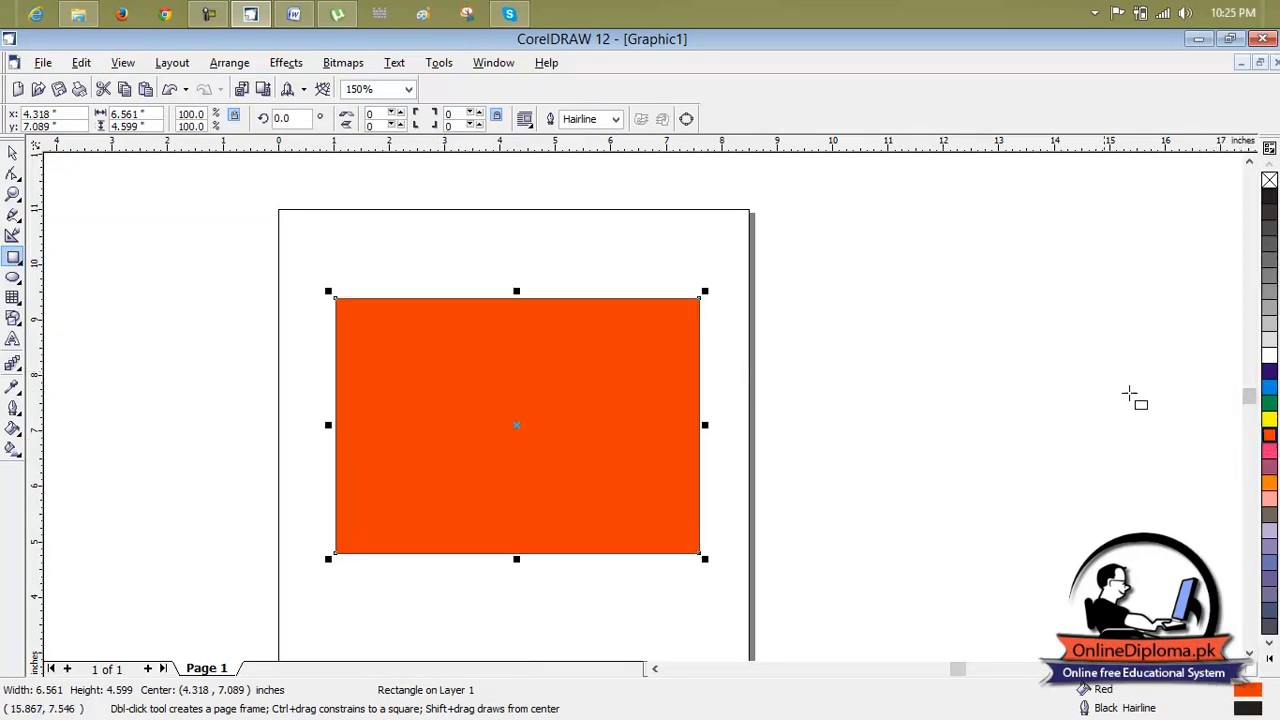
key(Escape)
click(12, 153)
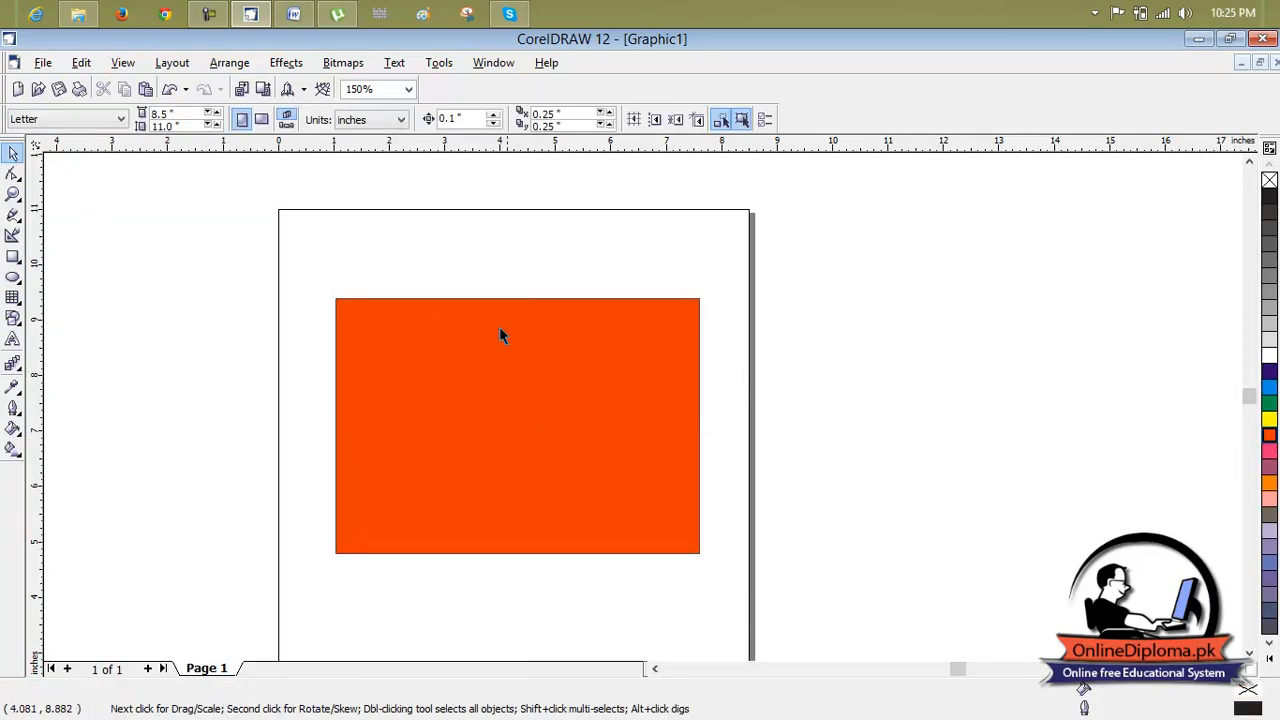
drag(555, 303, 490, 365)
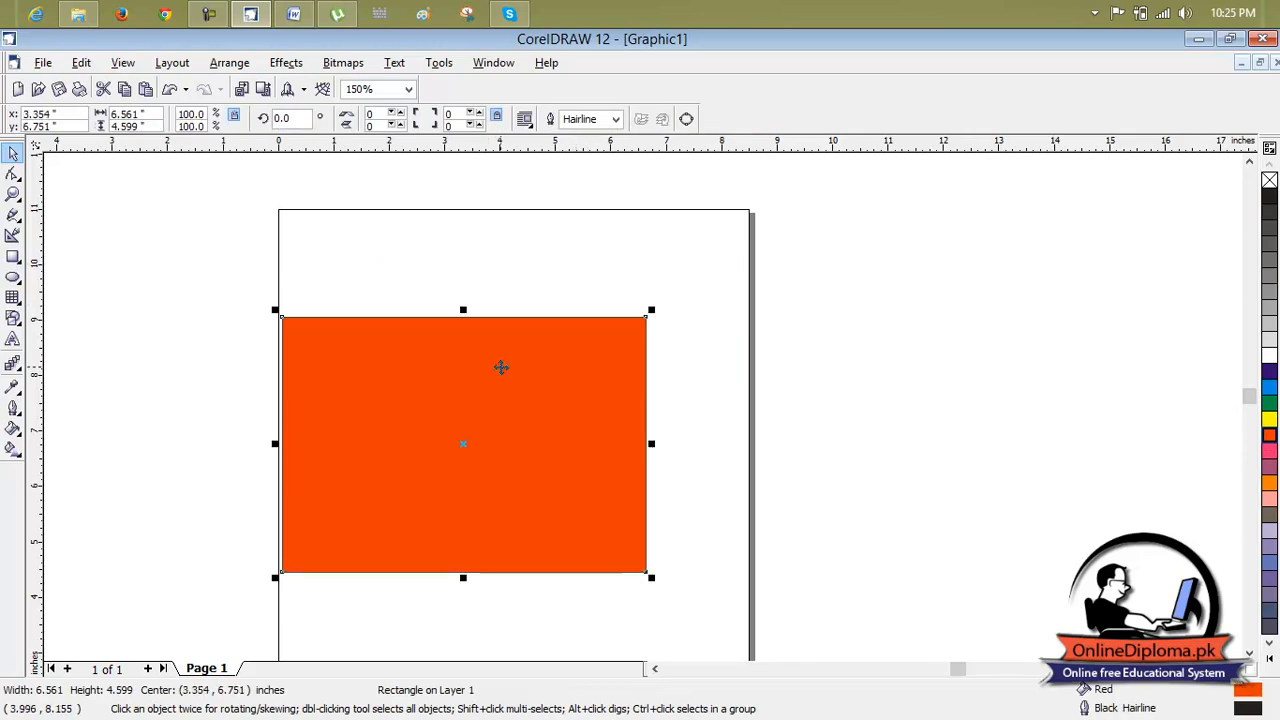
mouse_move(625, 327)
mouse_down()
mouse_move(629, 311)
mouse_move(614, 343)
mouse_move(642, 331)
mouse_up()
Convert the red rectangle's outline to an object and move the red fill off the page to its right
click(172, 62)
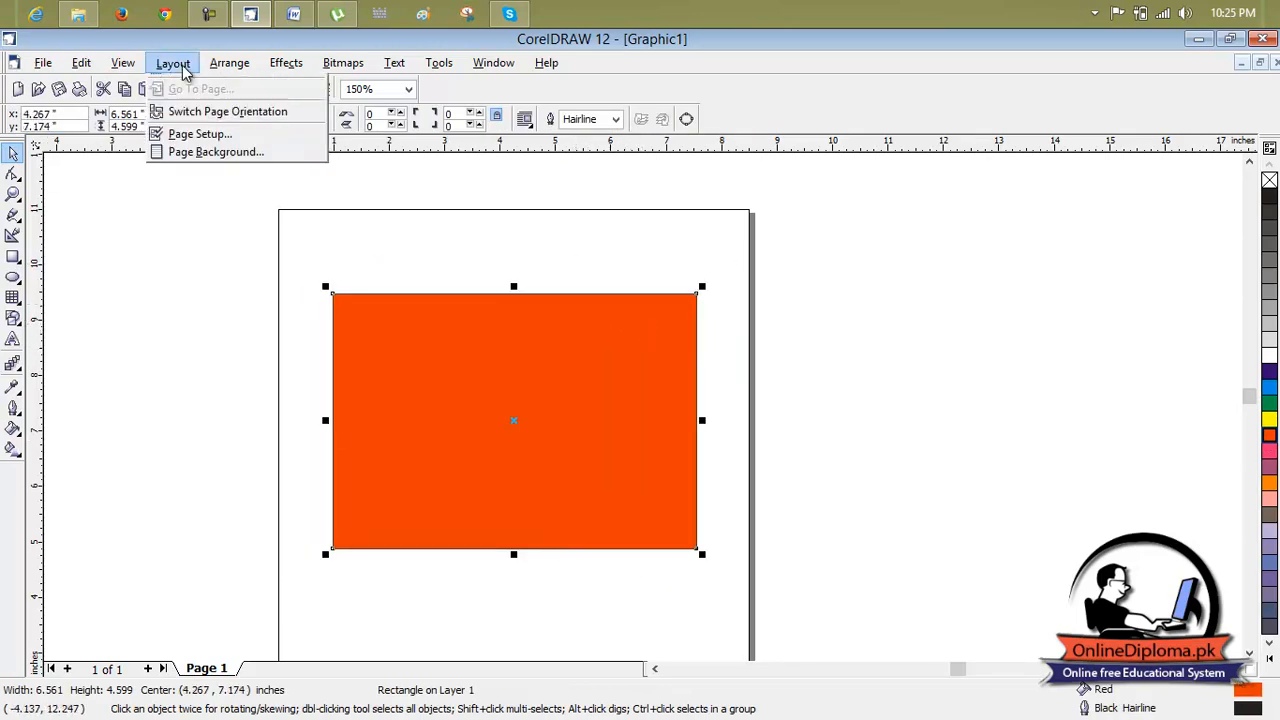
mouse_move(230, 63)
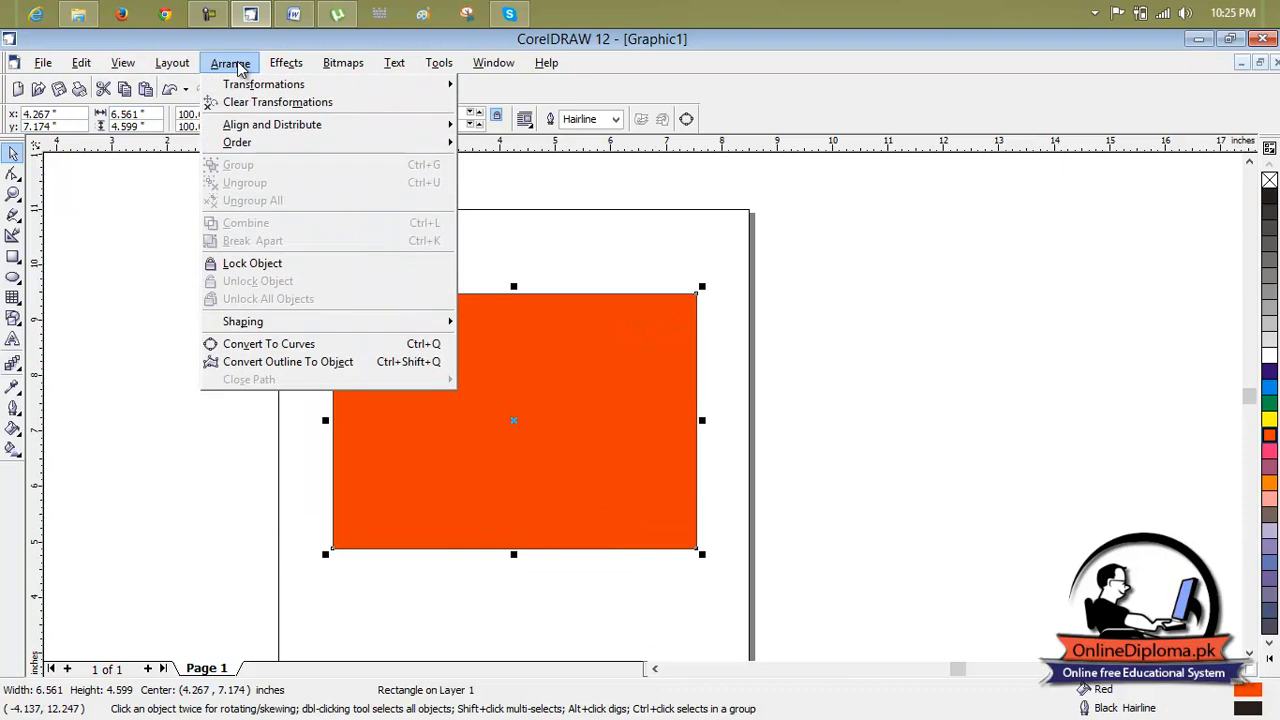
click(302, 364)
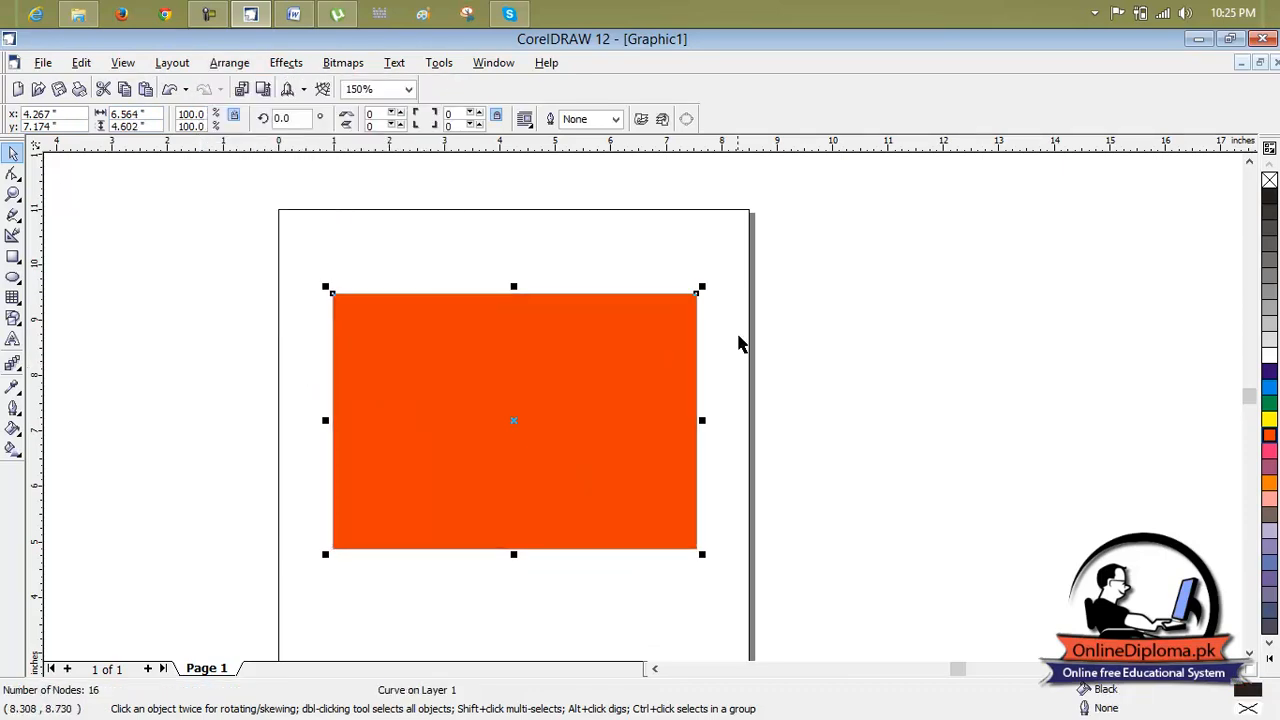
drag(676, 372, 966, 359)
drag(832, 369, 995, 288)
Move the separated outline object up by about 0.6 inches on the page
click(610, 390)
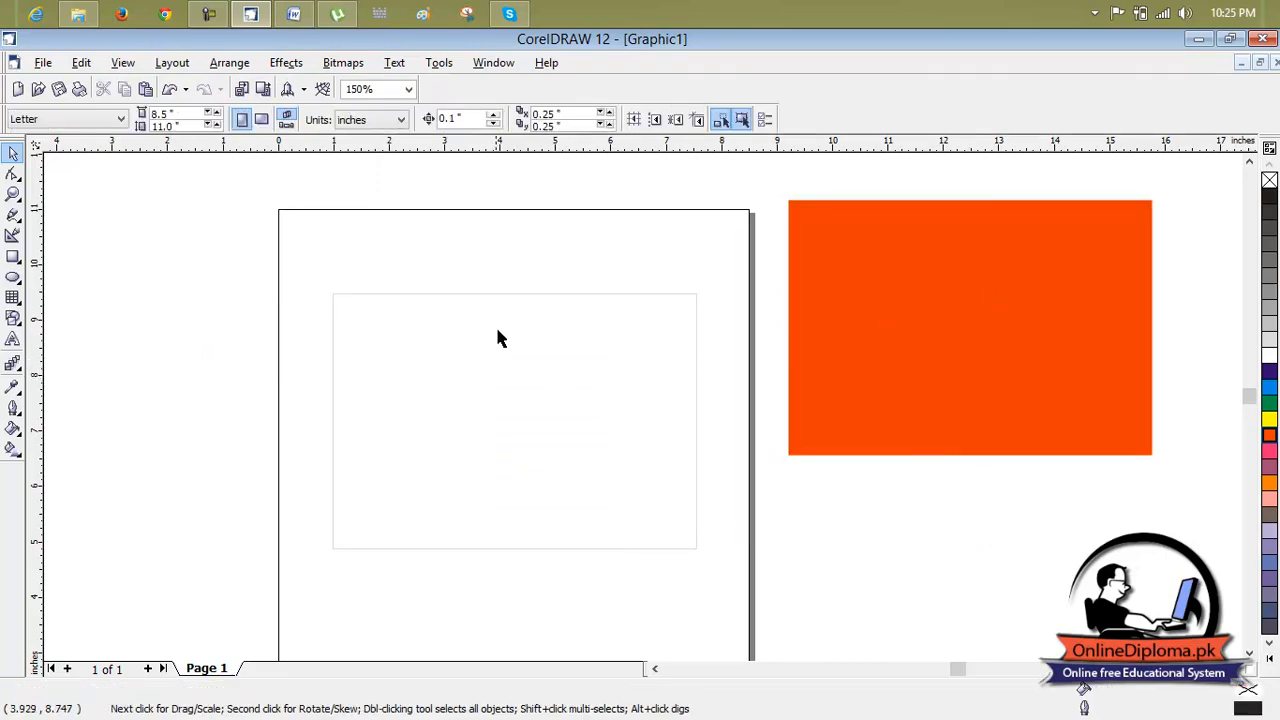
drag(503, 294, 476, 260)
click(472, 274)
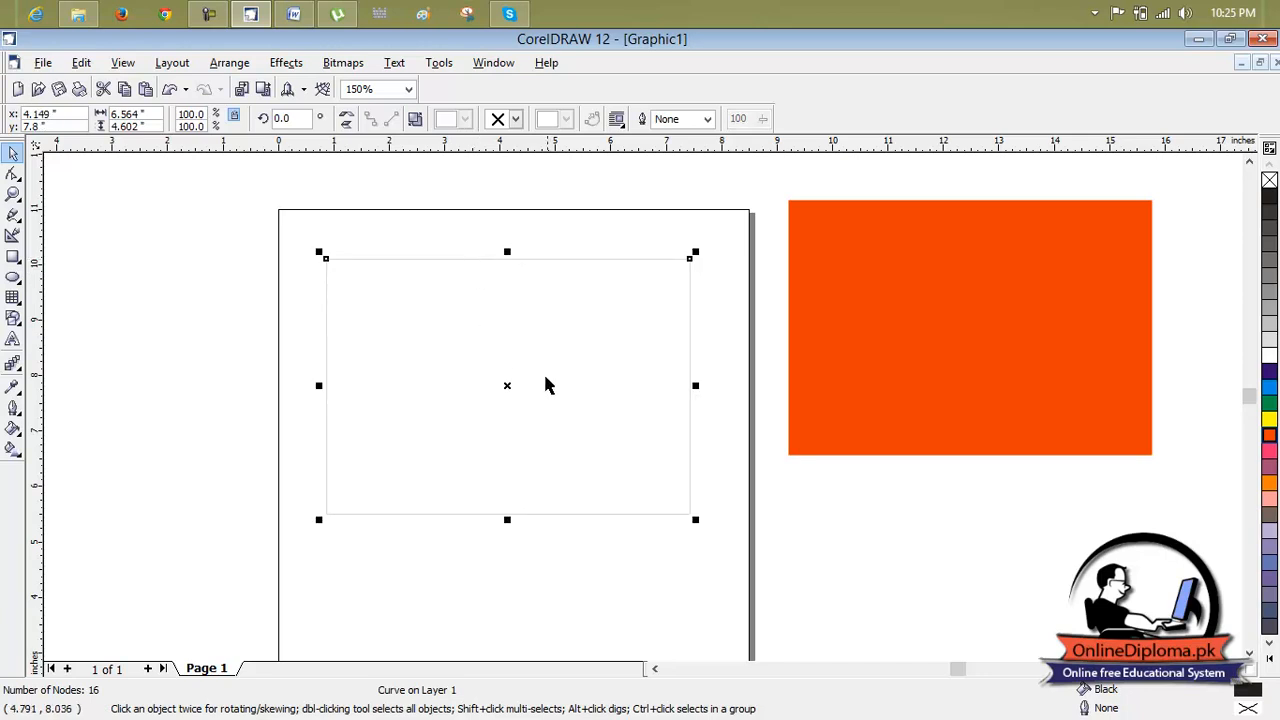
click(519, 383)
Give the separated outline object a magenta fill and a magenta 8-point outline
click(604, 512)
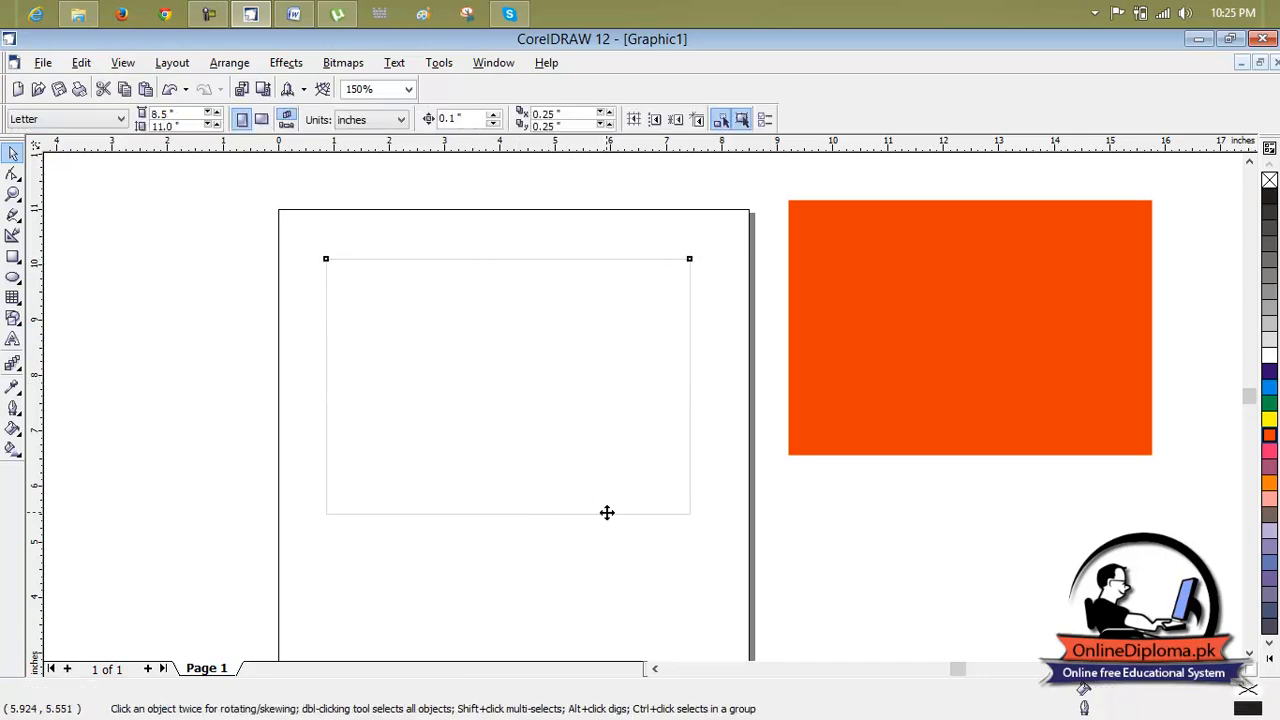
click(1269, 451)
right_click(1269, 451)
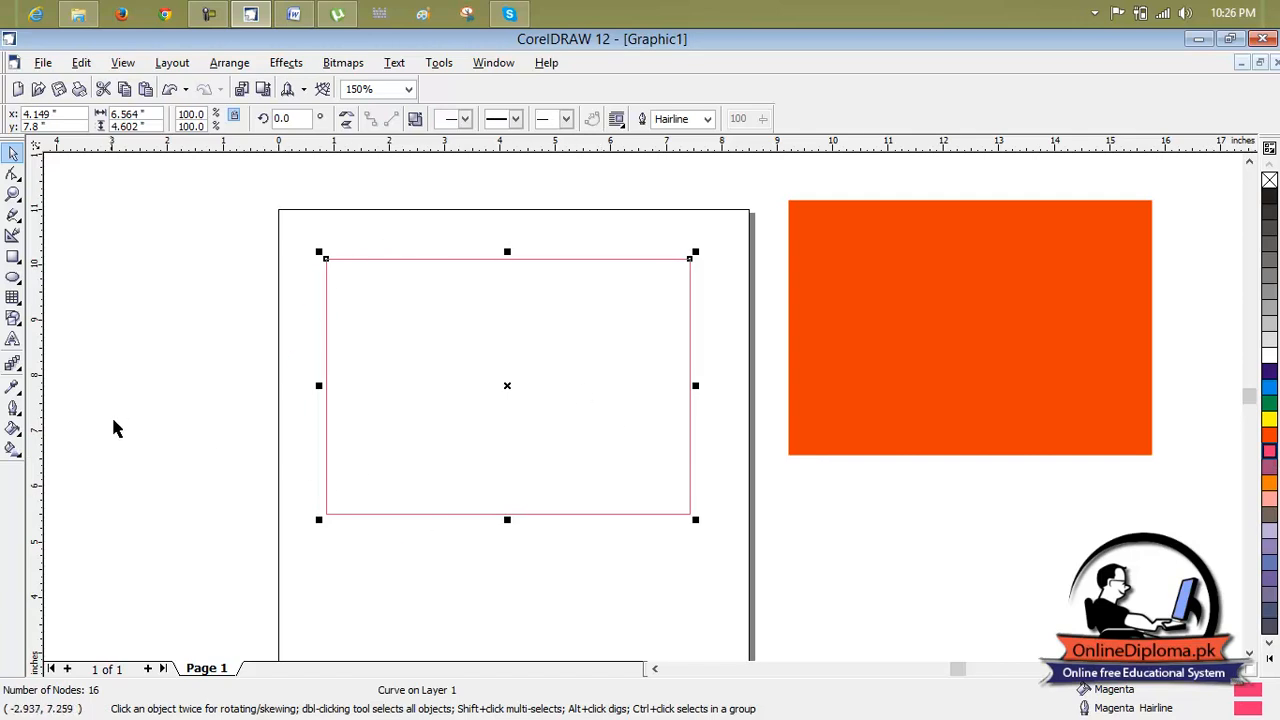
click(13, 409)
click(196, 420)
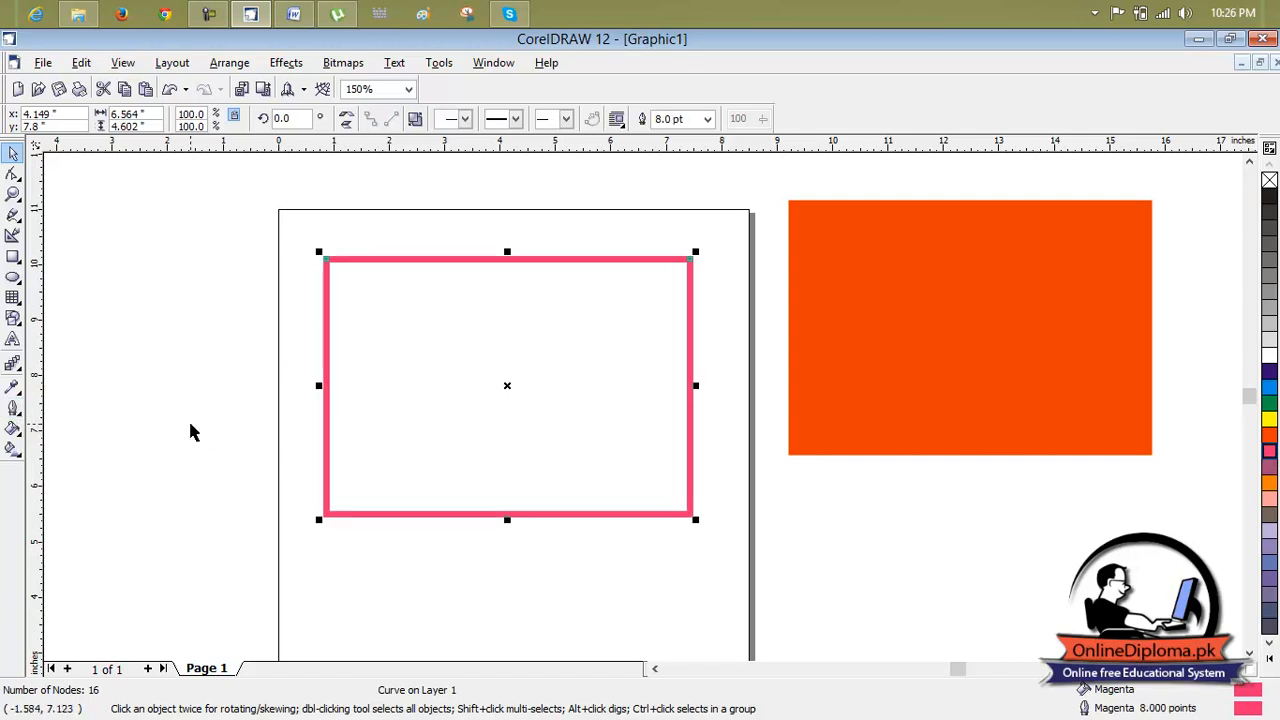
click(488, 364)
click(861, 403)
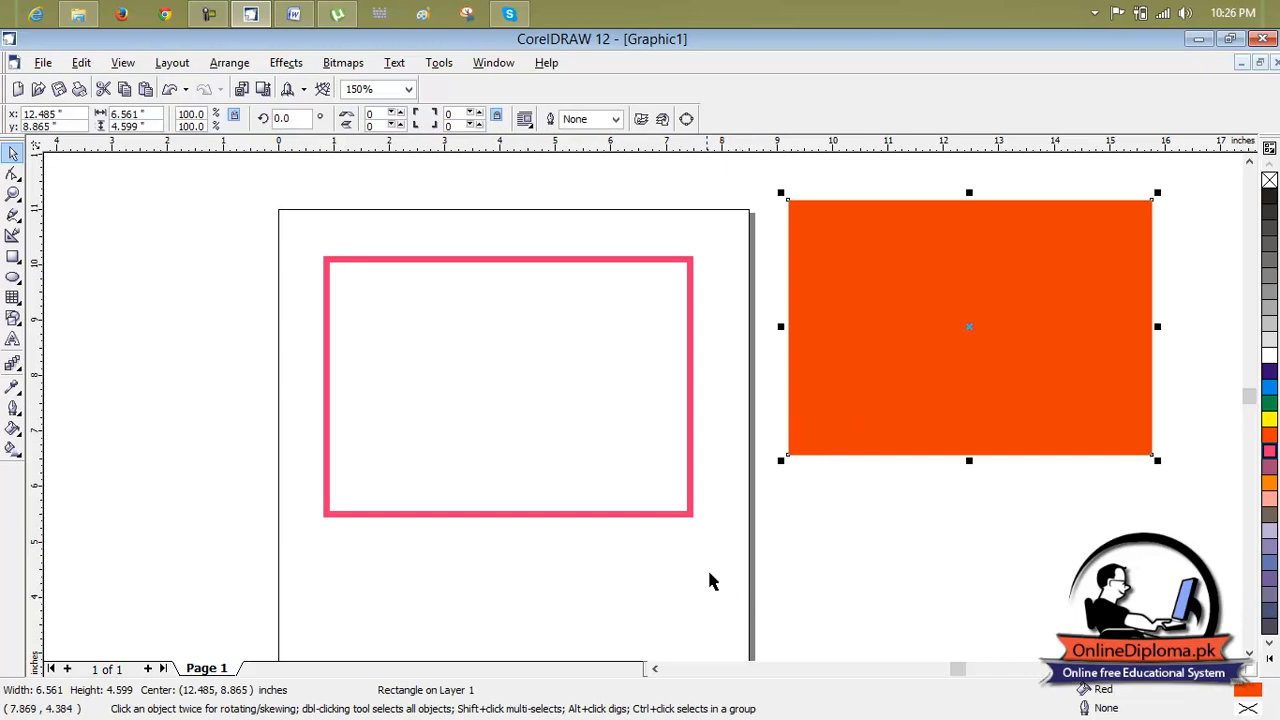
Undo the outline object's styling and the moves made after the outline conversion
key(ctrl+z)
key(ctrl+z)
key(ctrl+z)
key(ctrl+z)
key(ctrl+z)
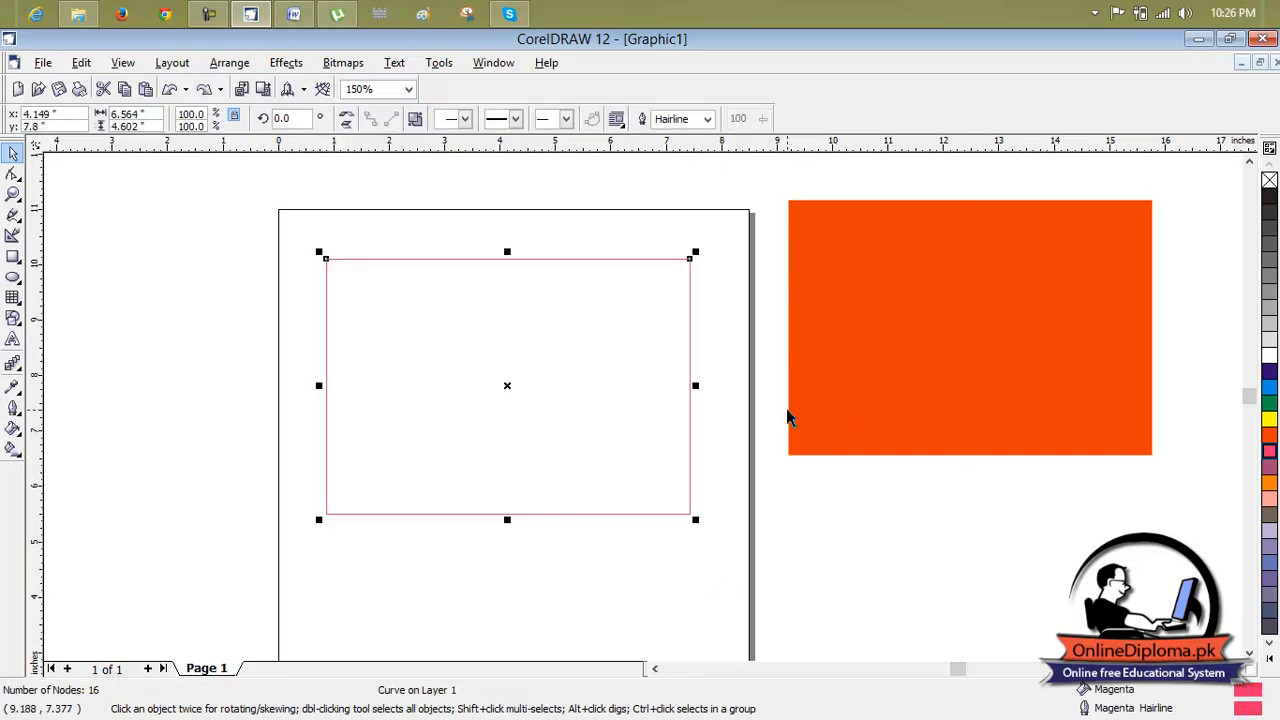
key(ctrl+z)
key(ctrl+z)
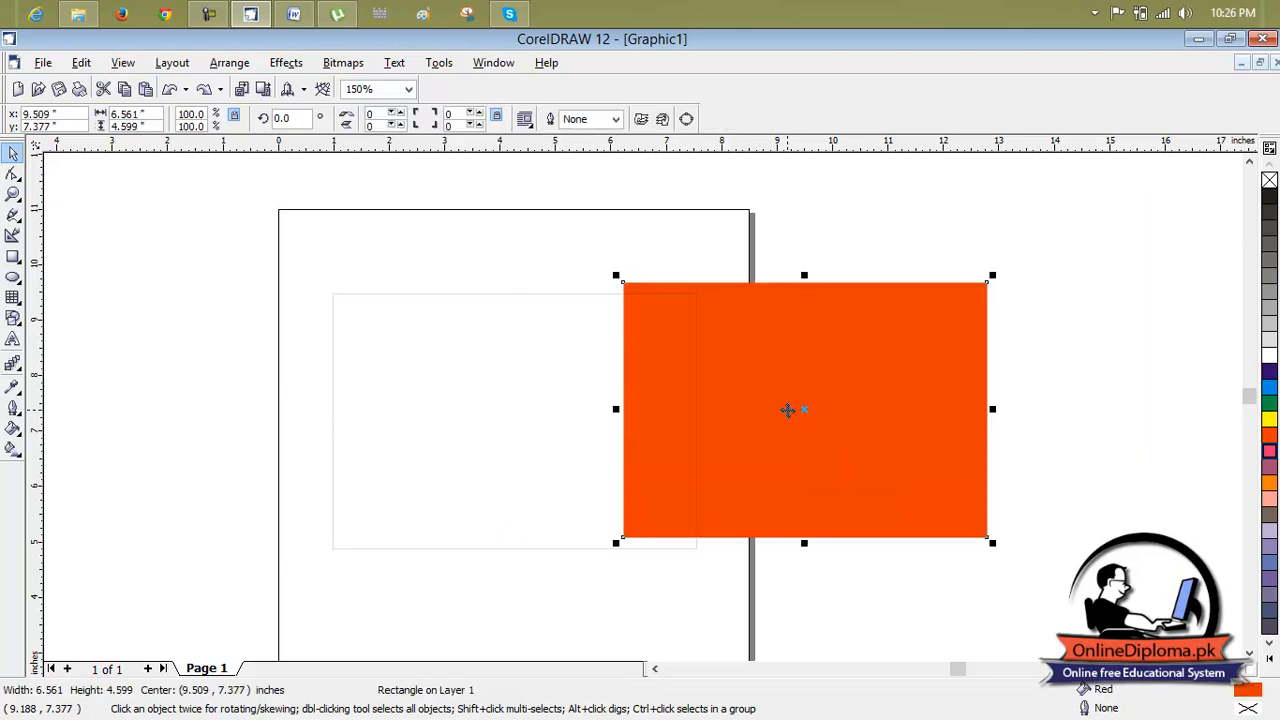
Give the red rectangle a yellow 16-point outline
click(811, 408)
click(651, 368)
right_click(1268, 421)
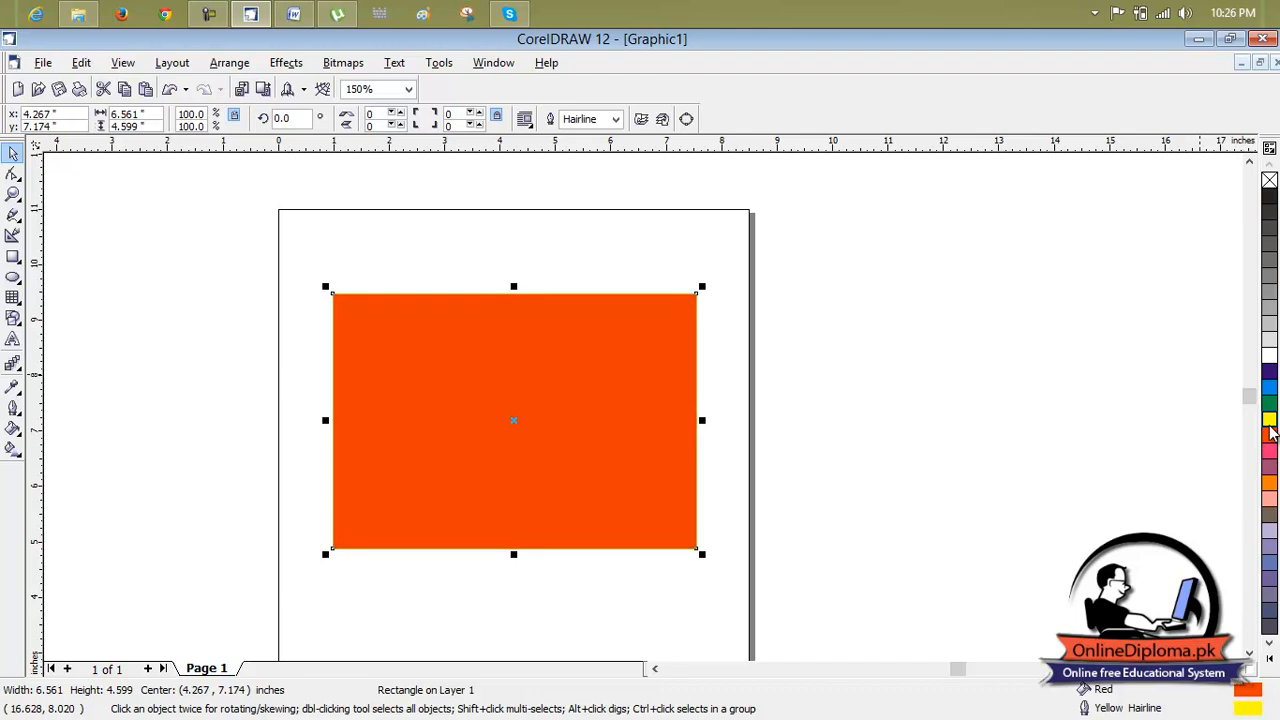
click(17, 418)
click(217, 425)
click(848, 410)
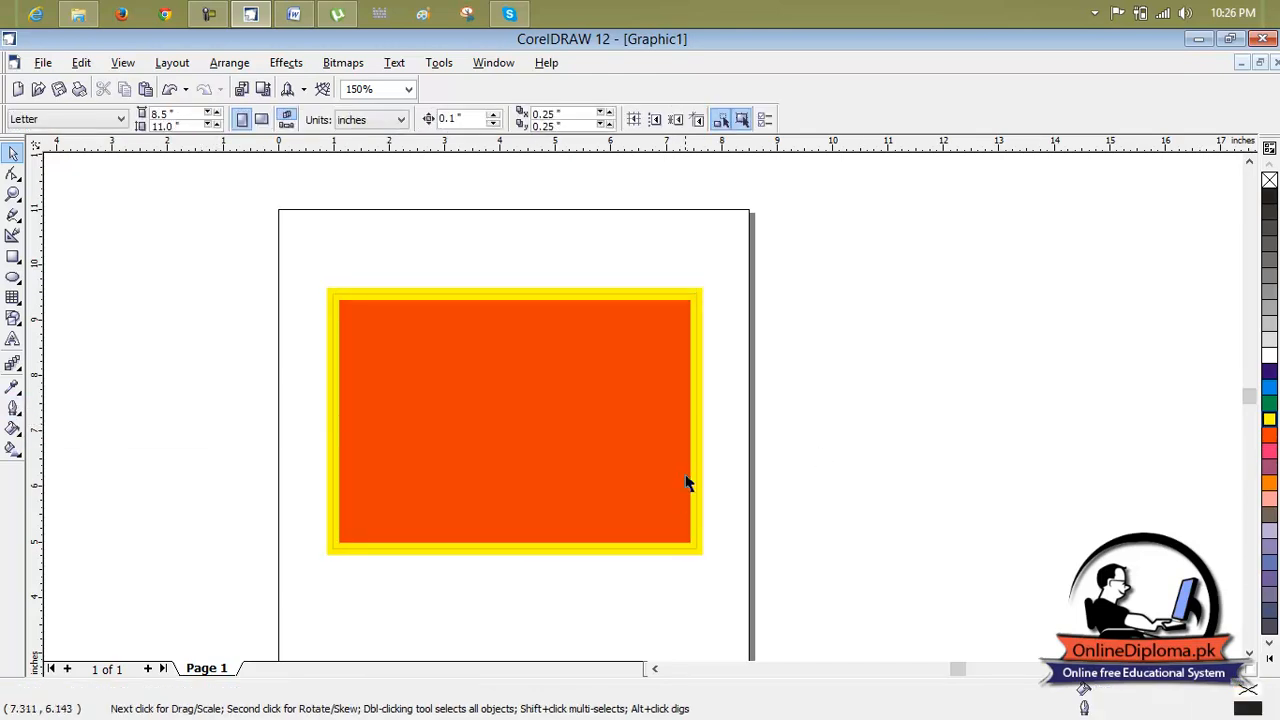
click(698, 477)
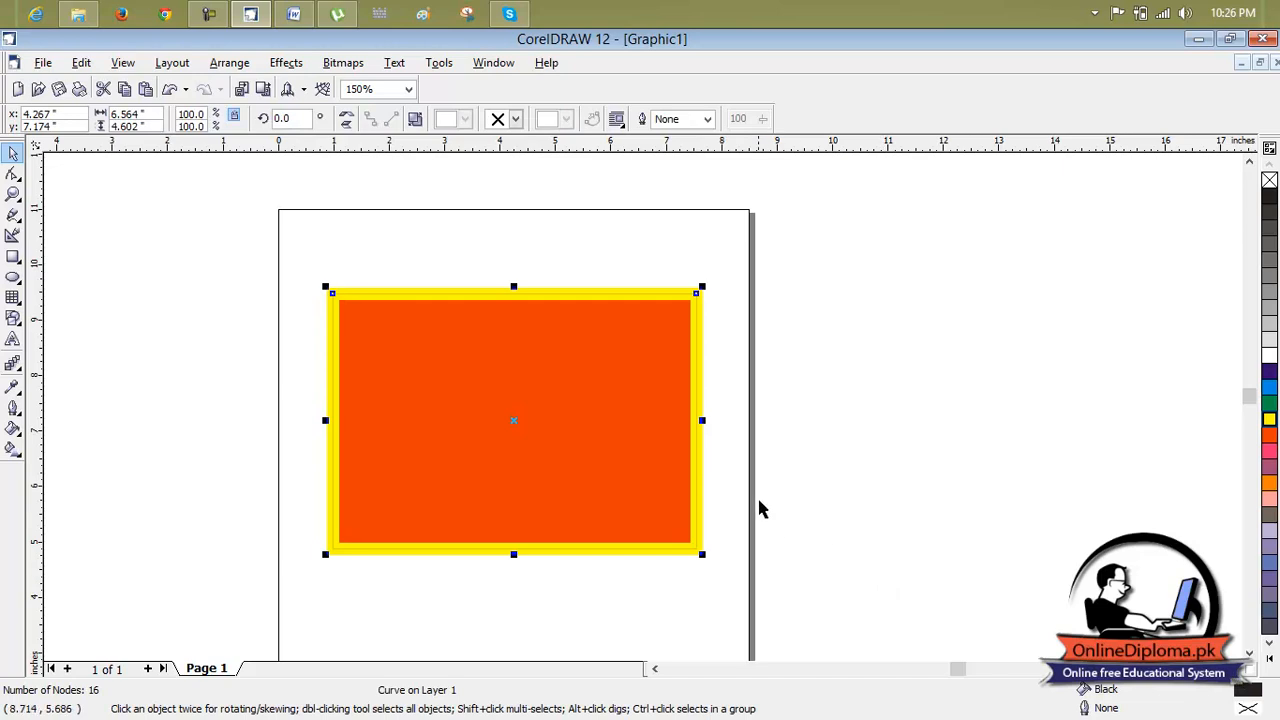
click(230, 63)
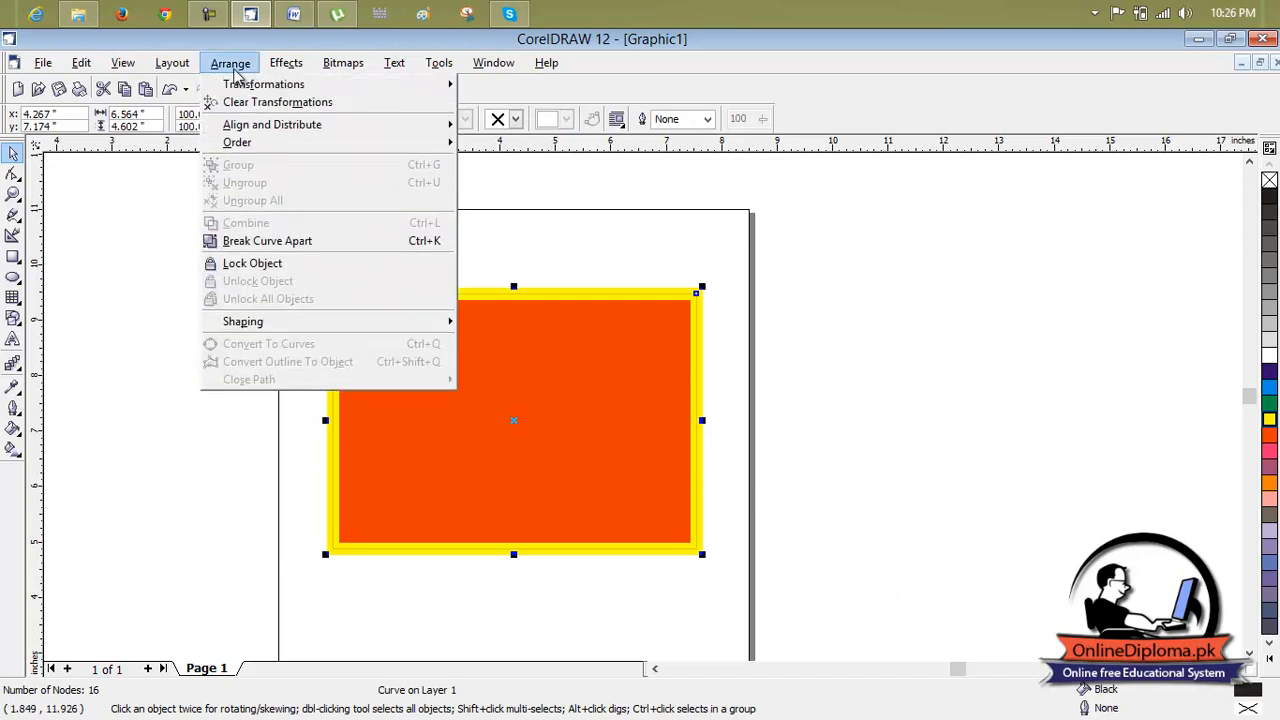
mouse_move(368, 330)
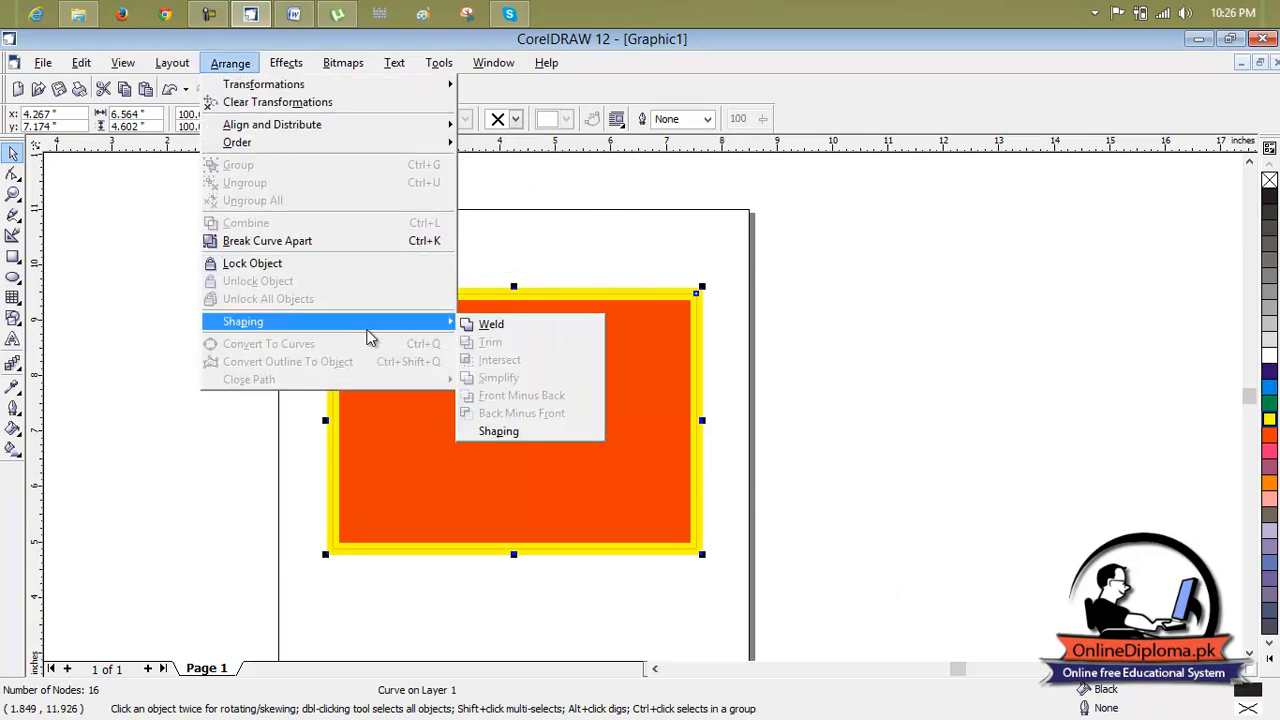
click(562, 218)
click(770, 379)
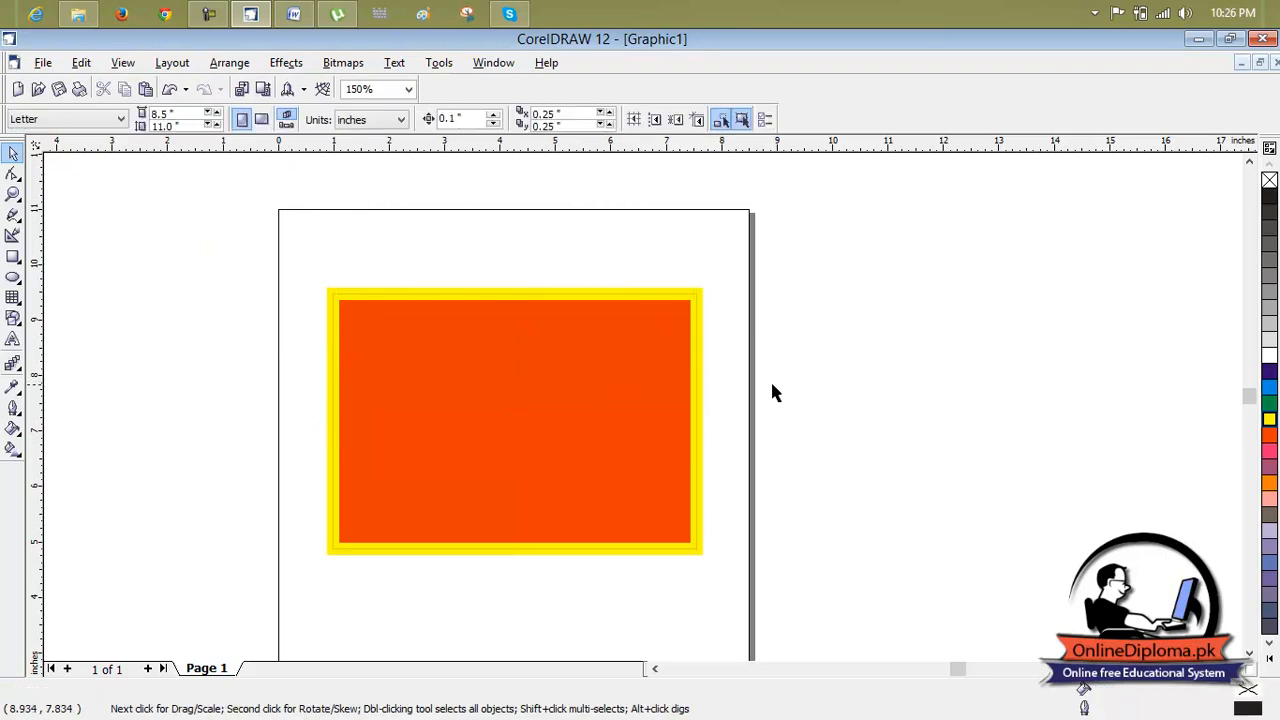
click(230, 63)
click(540, 466)
click(540, 466)
Move the red rectangle aside to delete the leftover thin outline curve, and place the rectangle back on the page
drag(513, 458, 663, 404)
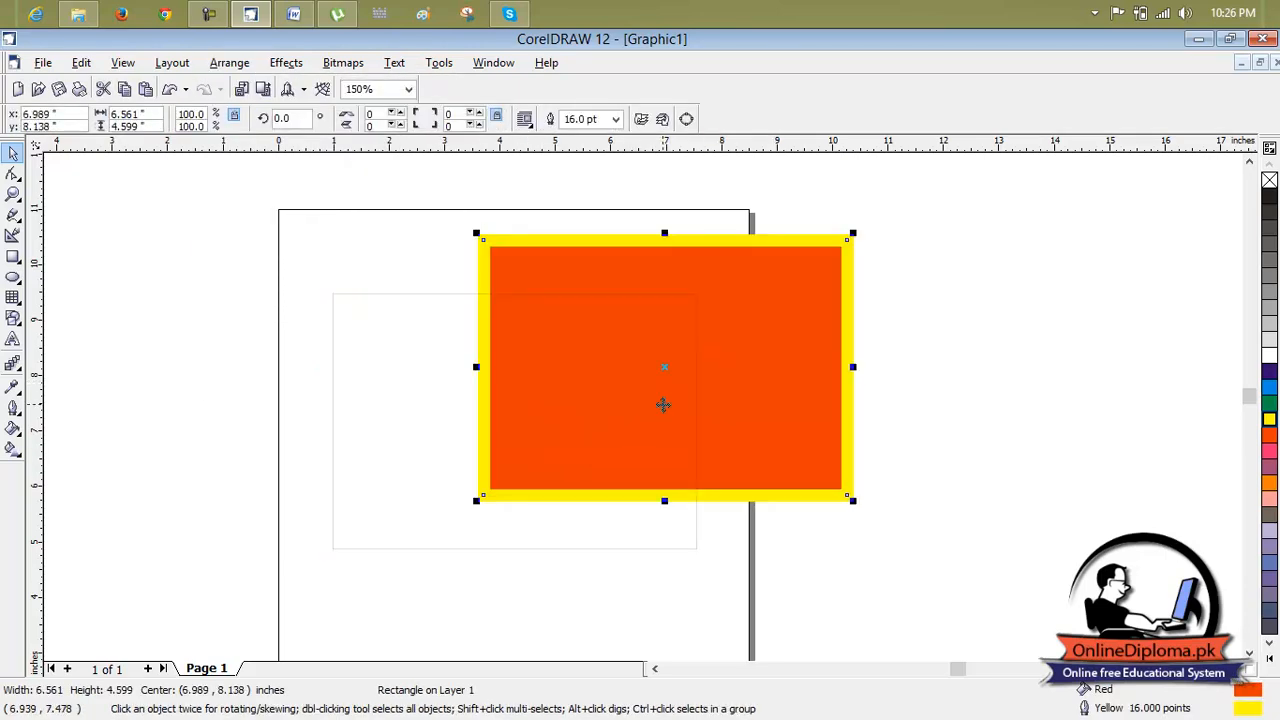
click(460, 294)
click(559, 324)
drag(559, 324, 400, 367)
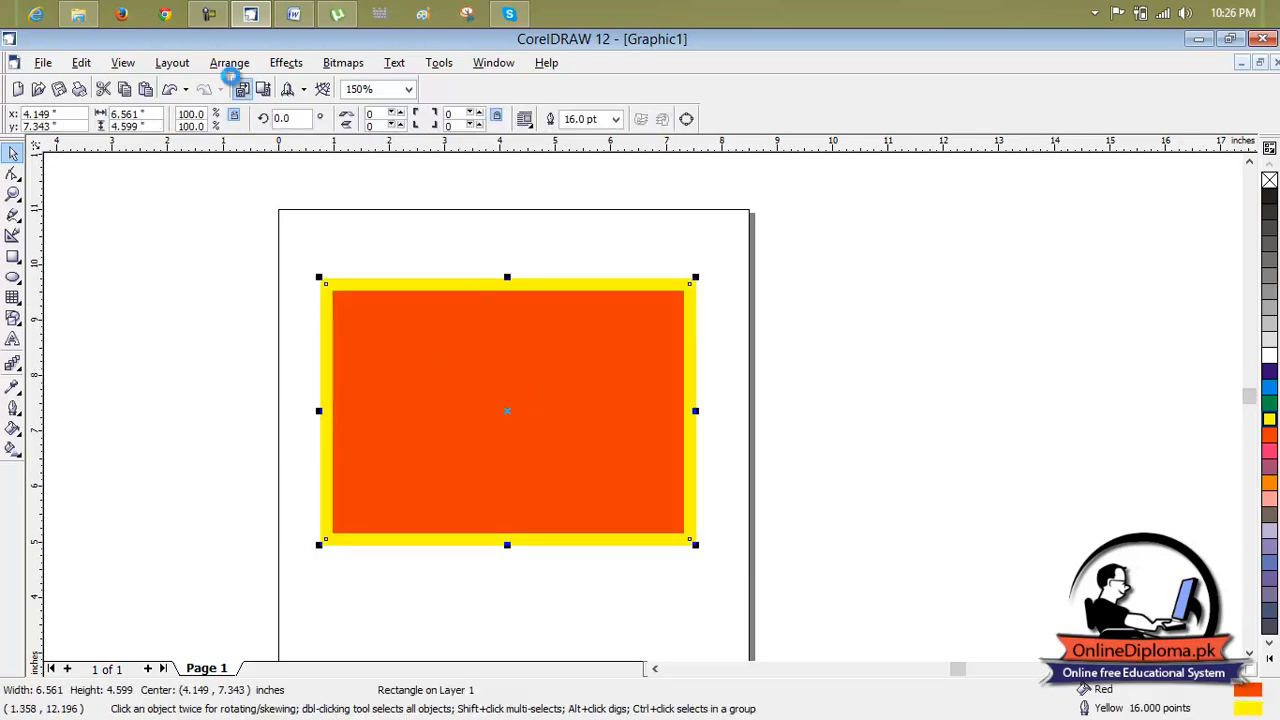
Convert the rectangle's yellow outline to an object and move the red fill off the page beside it
click(241, 89)
click(943, 165)
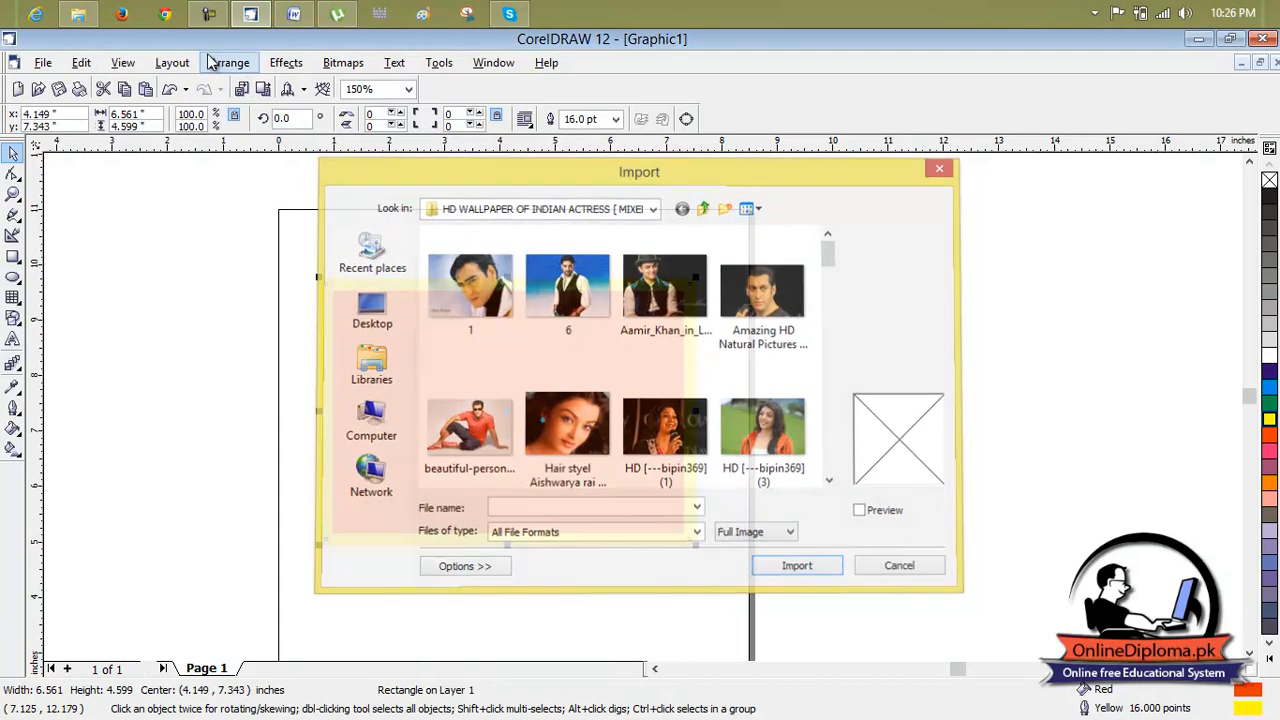
click(224, 63)
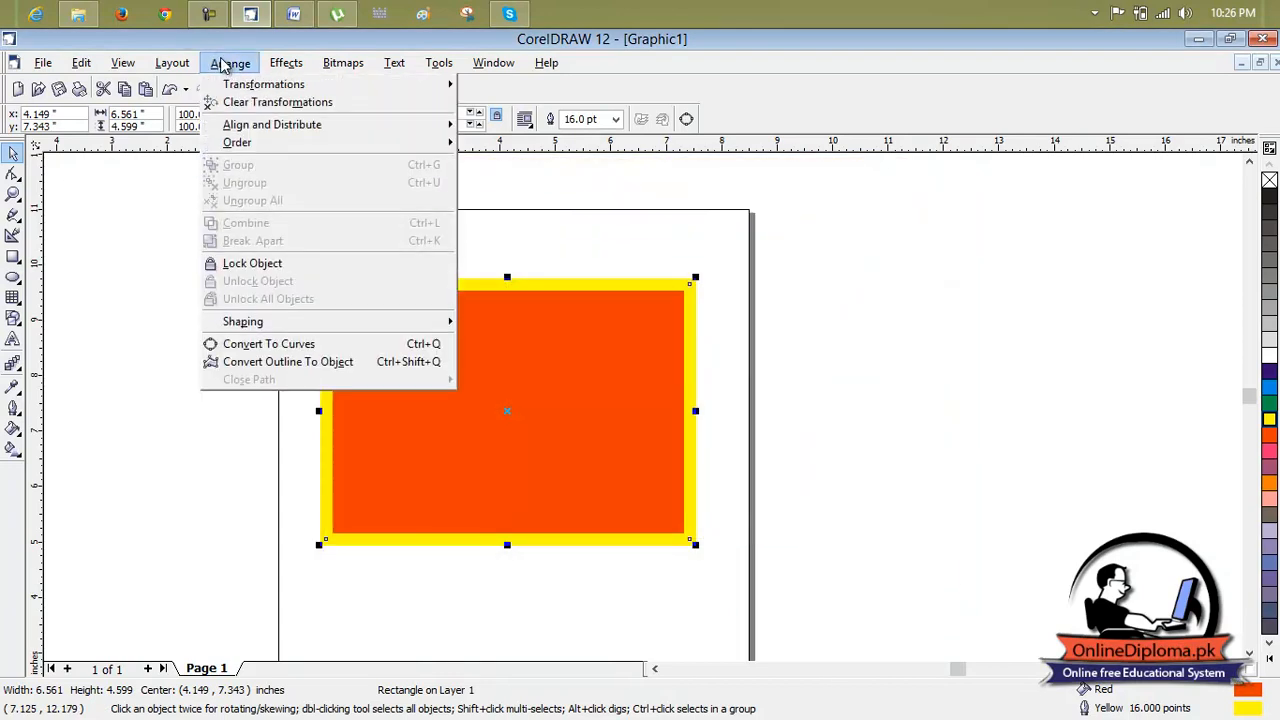
click(322, 366)
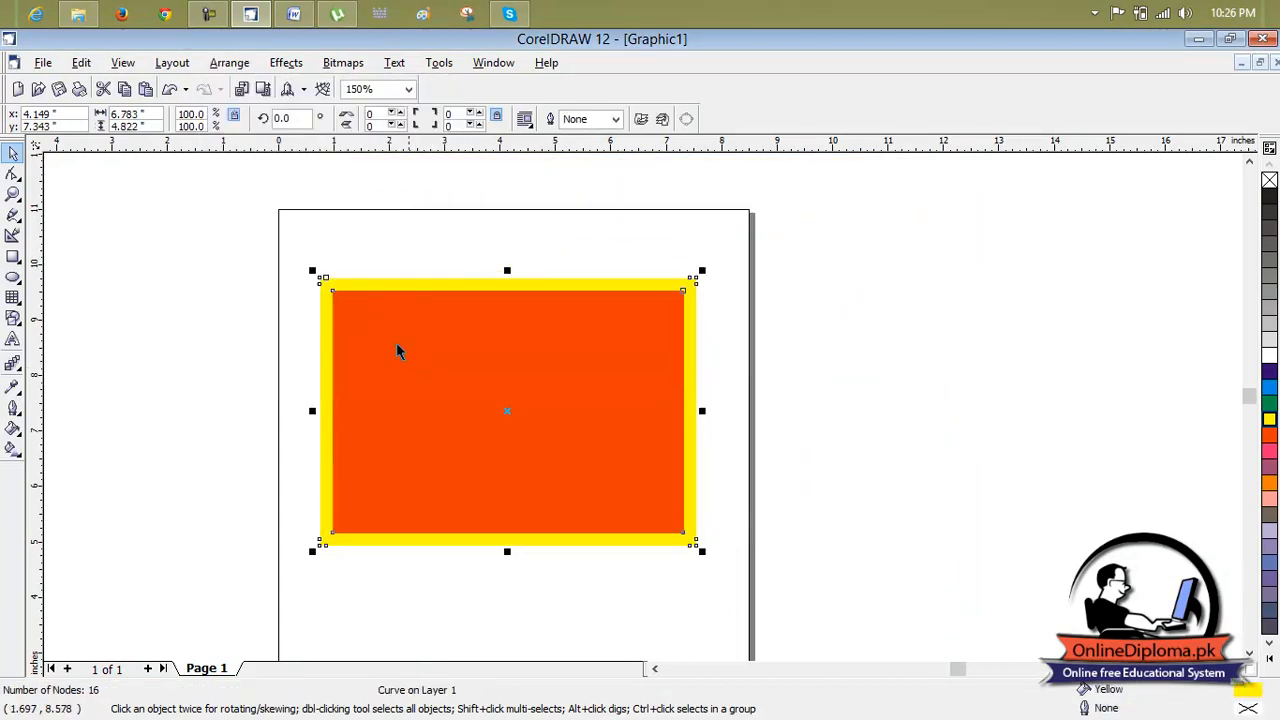
drag(487, 377, 840, 415)
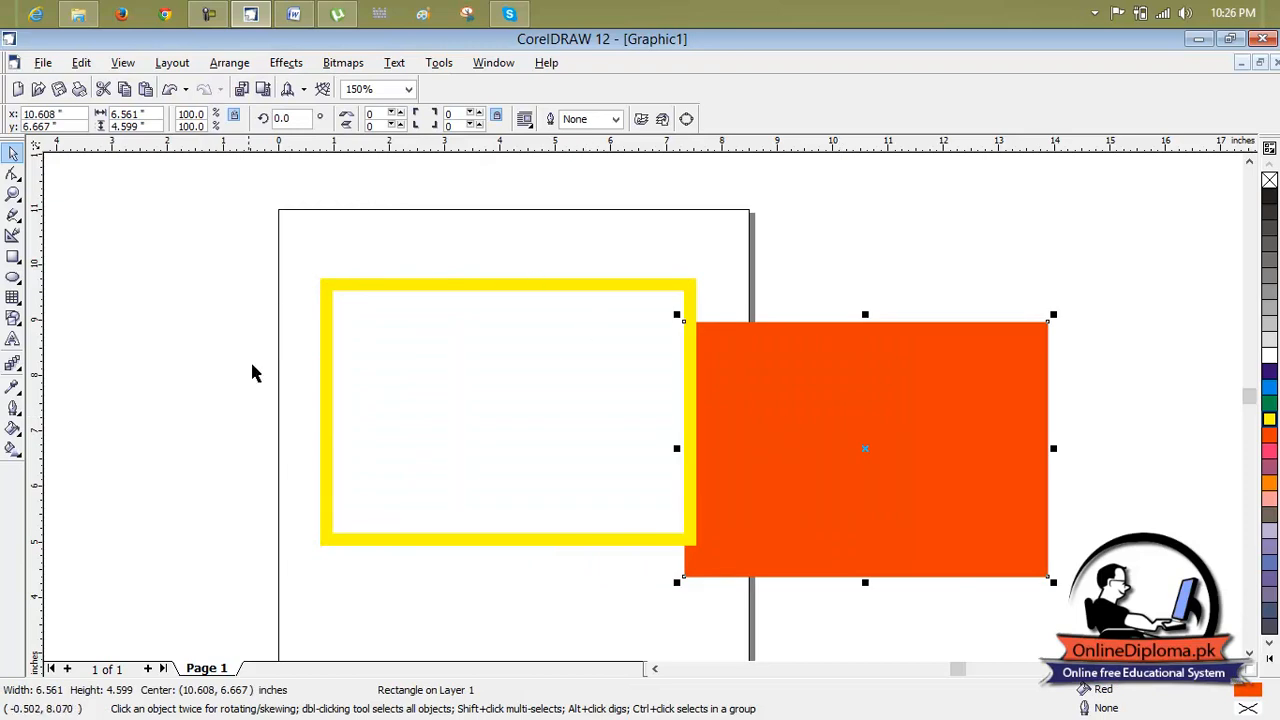
drag(890, 536, 953, 469)
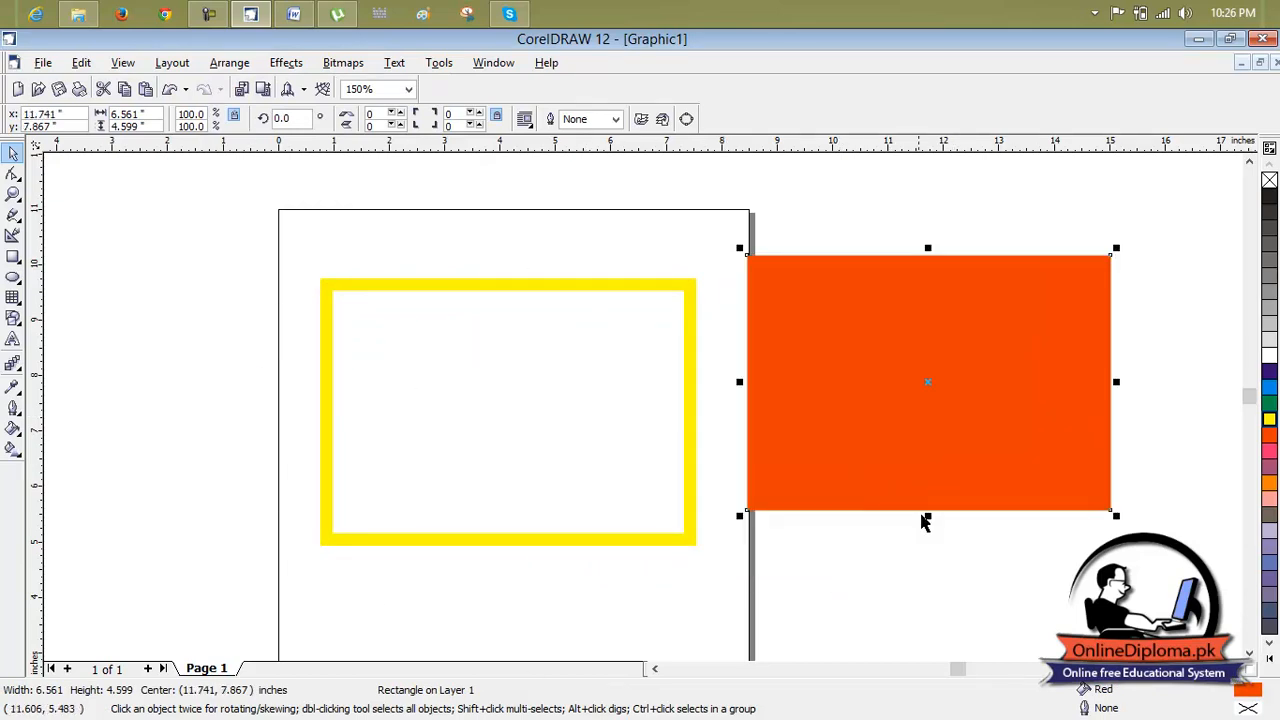
Delete the red rectangle and the yellow frame to clear the page
click(229, 62)
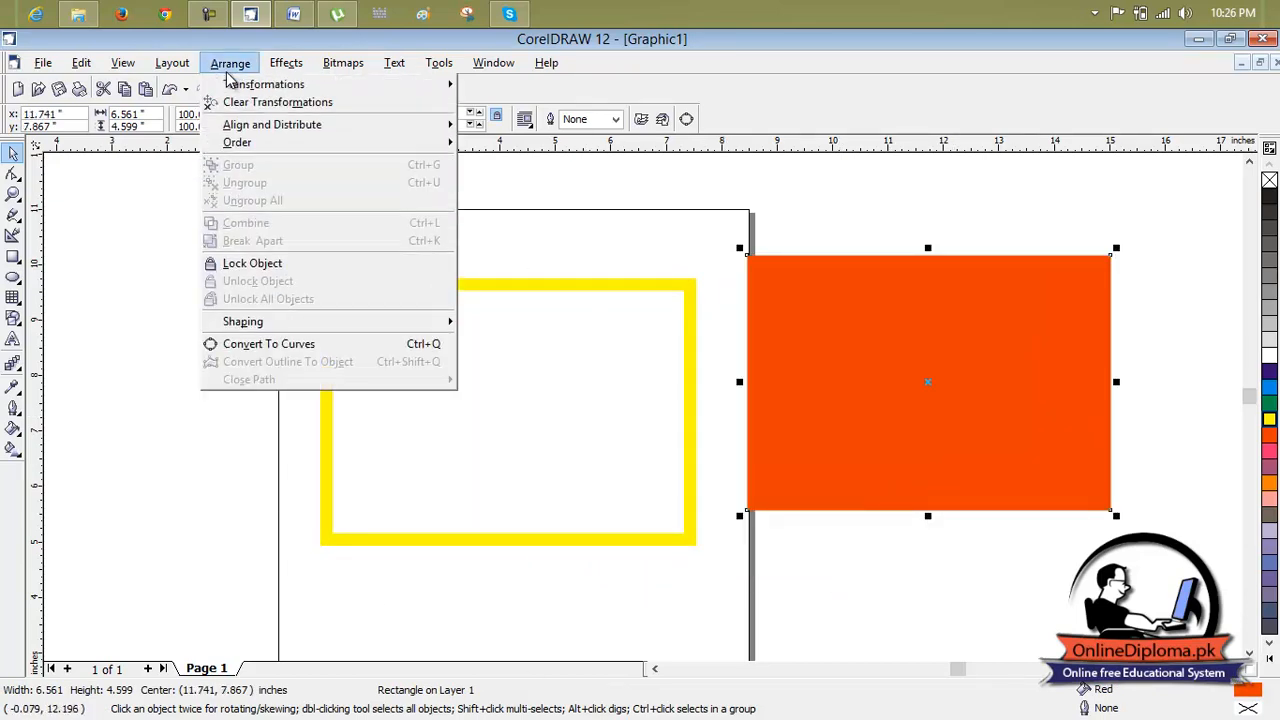
click(792, 411)
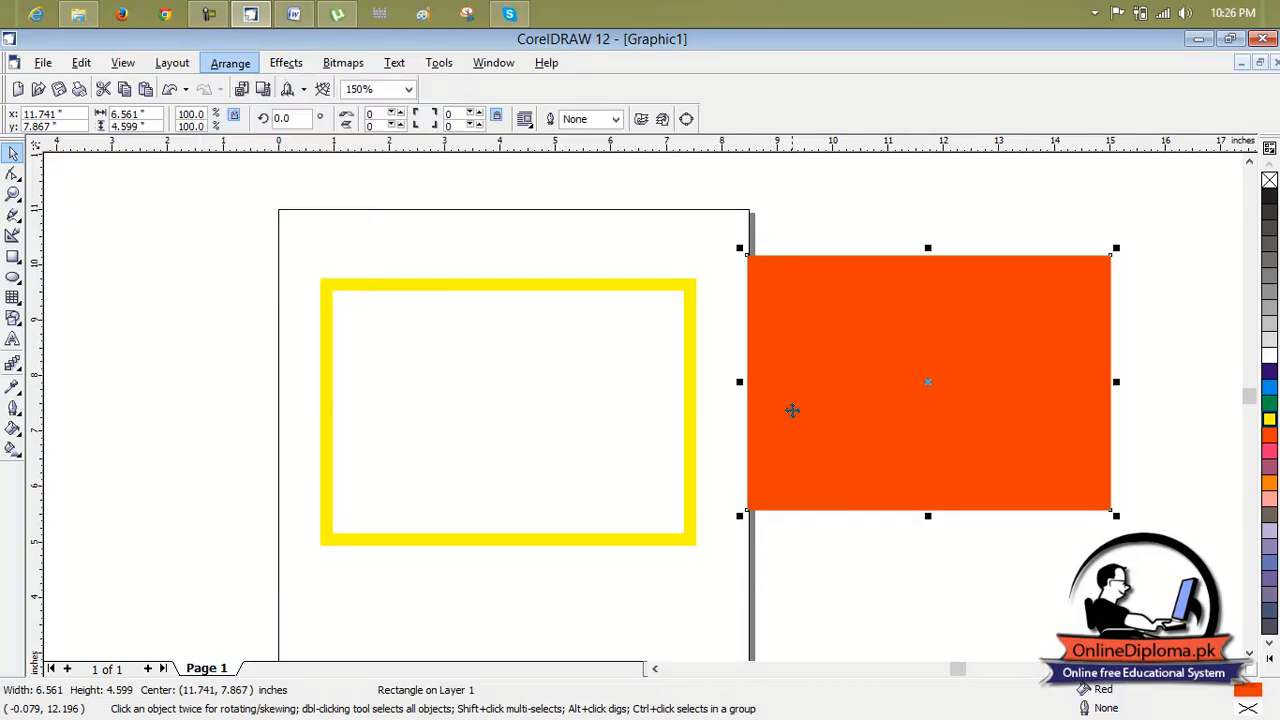
click(560, 414)
drag(811, 374, 527, 422)
key(Delete)
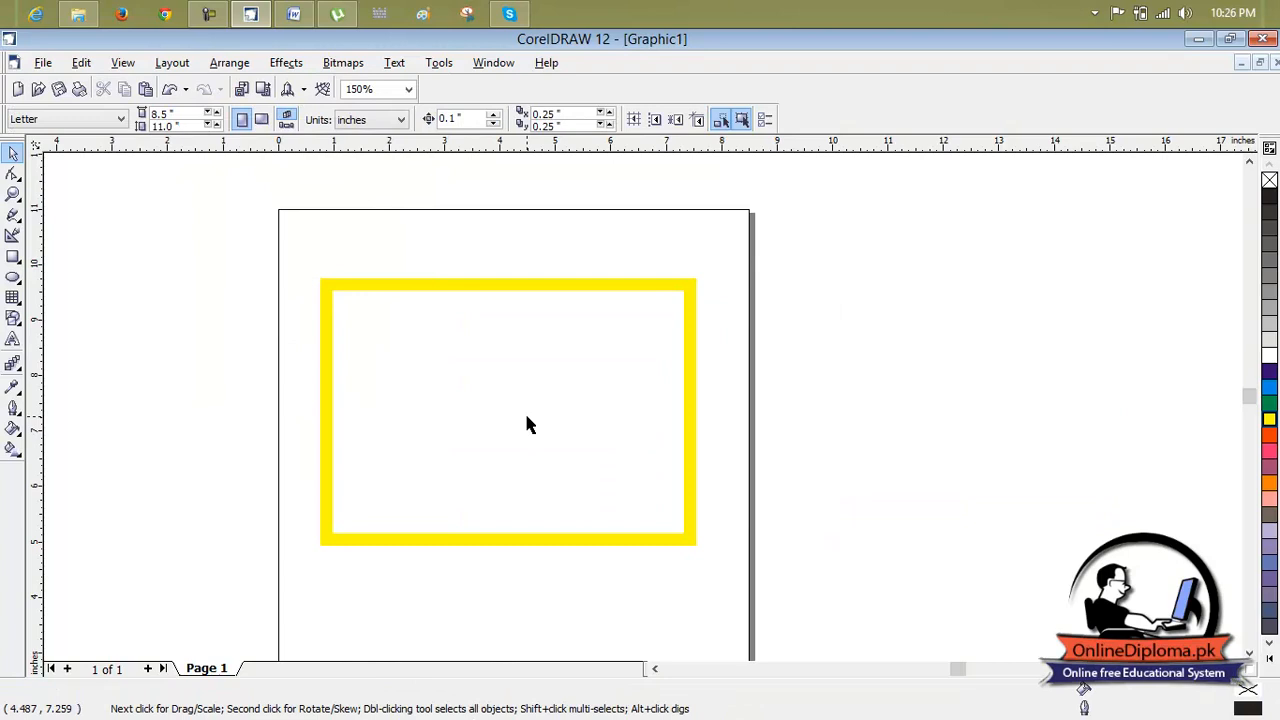
click(604, 291)
key(Delete)
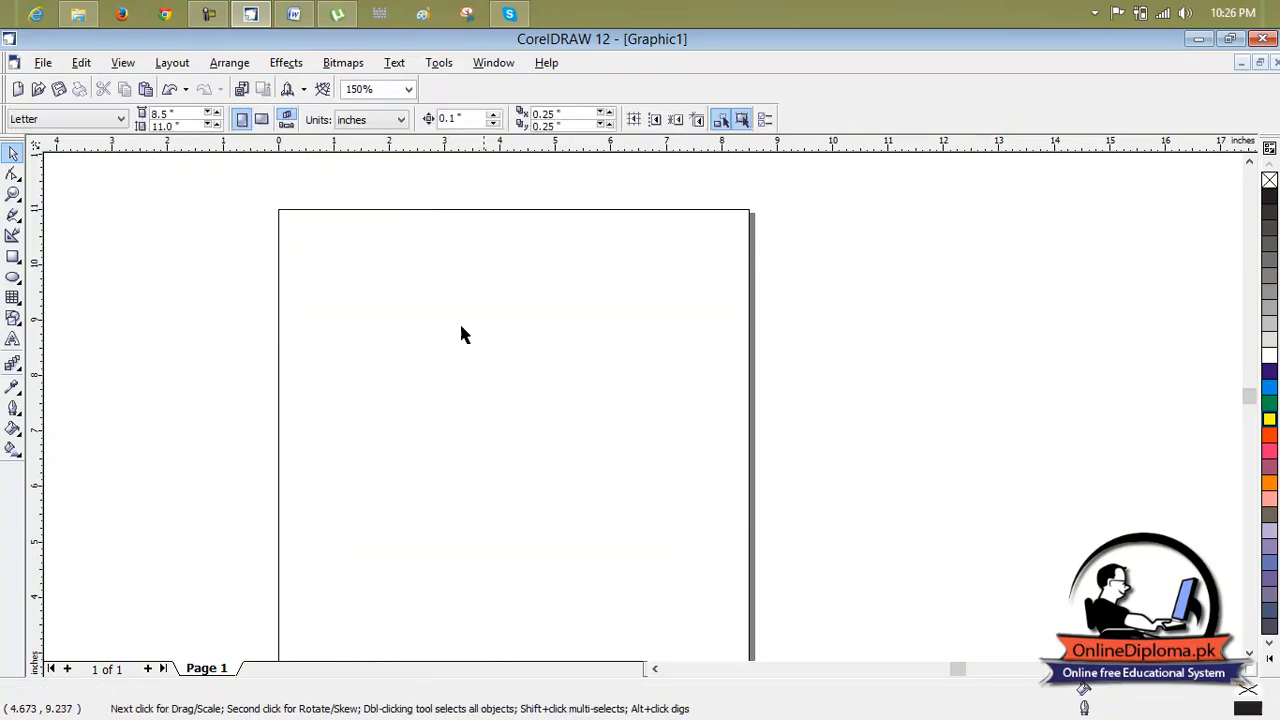
Draw an open path of two connected straight segments, about 3.75 by 3.33 inches overall, with the Freehand tool
click(20, 223)
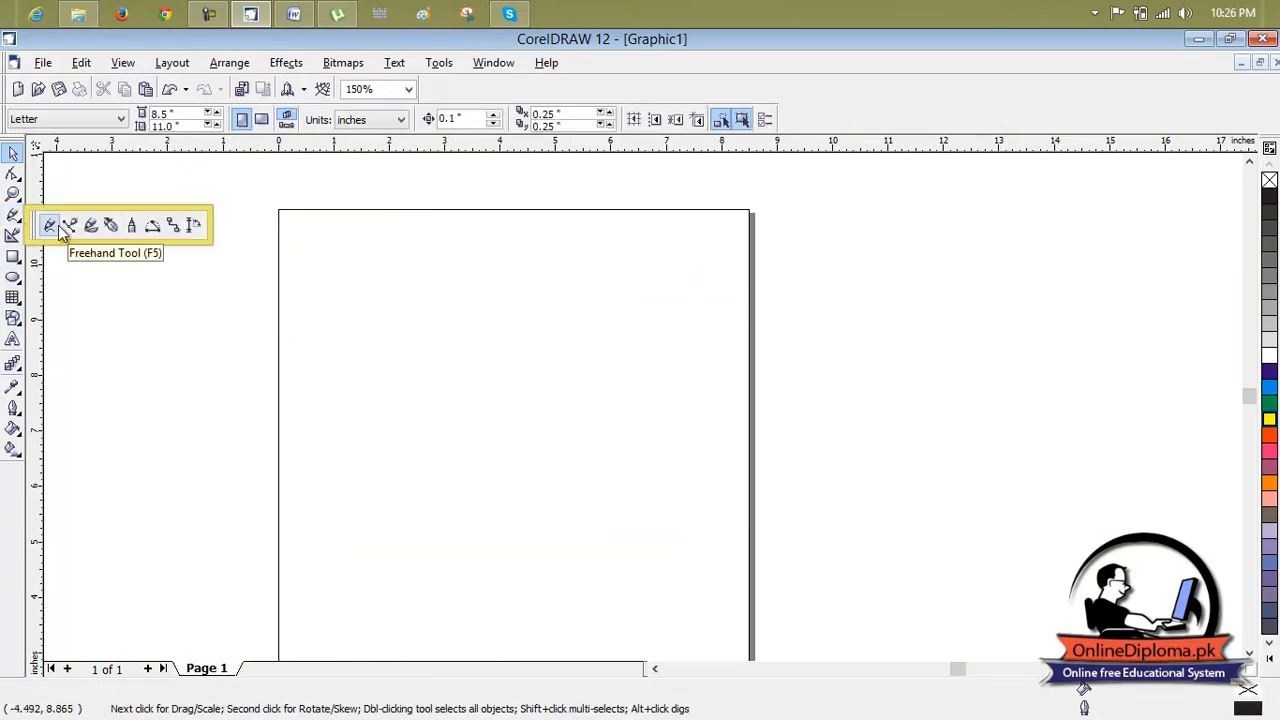
click(58, 230)
click(491, 331)
click(700, 257)
click(681, 437)
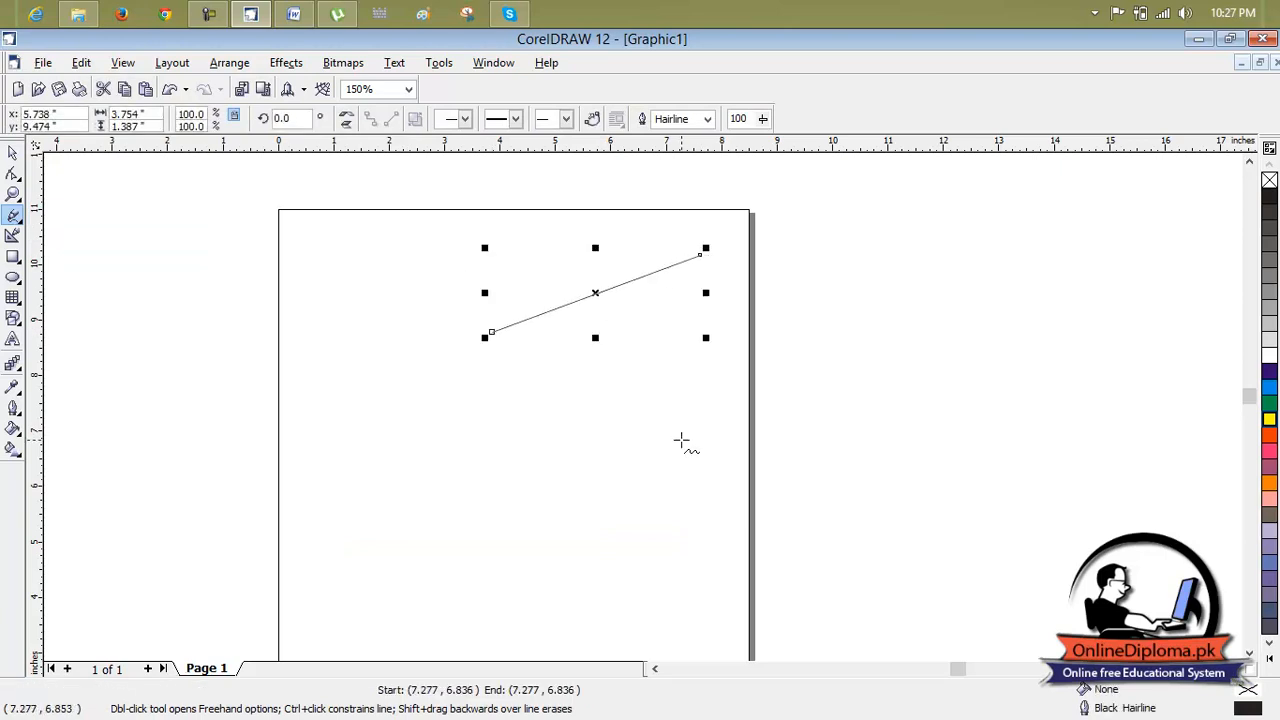
click(700, 257)
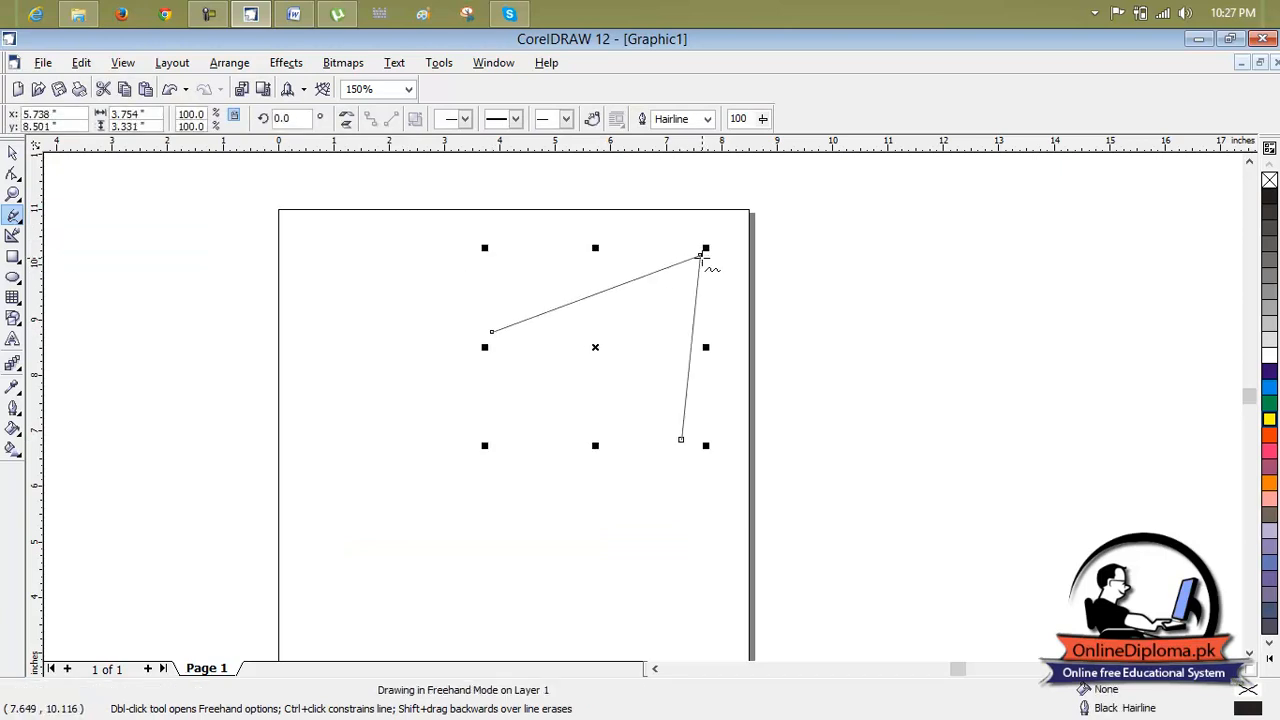
Close the open two-segment path using Closest Nodes with Straight Lines and fill the resulting triangle with red
click(170, 62)
mouse_move(230, 63)
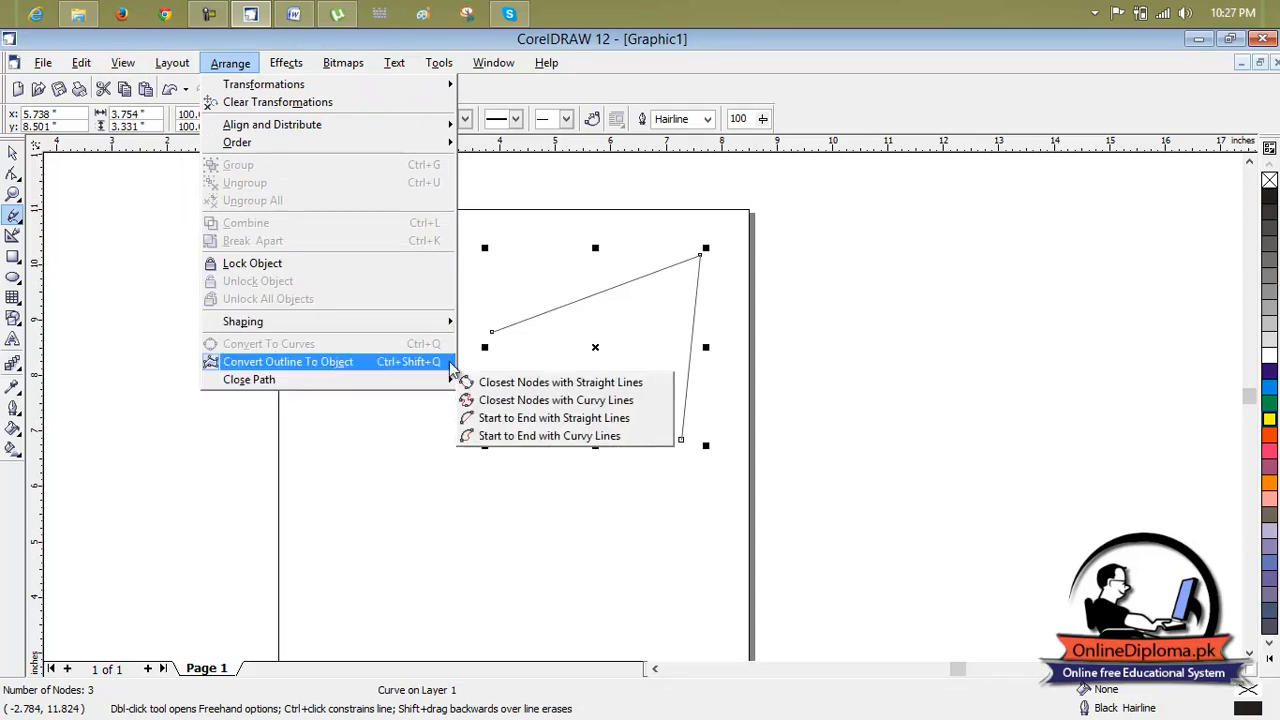
mouse_move(428, 390)
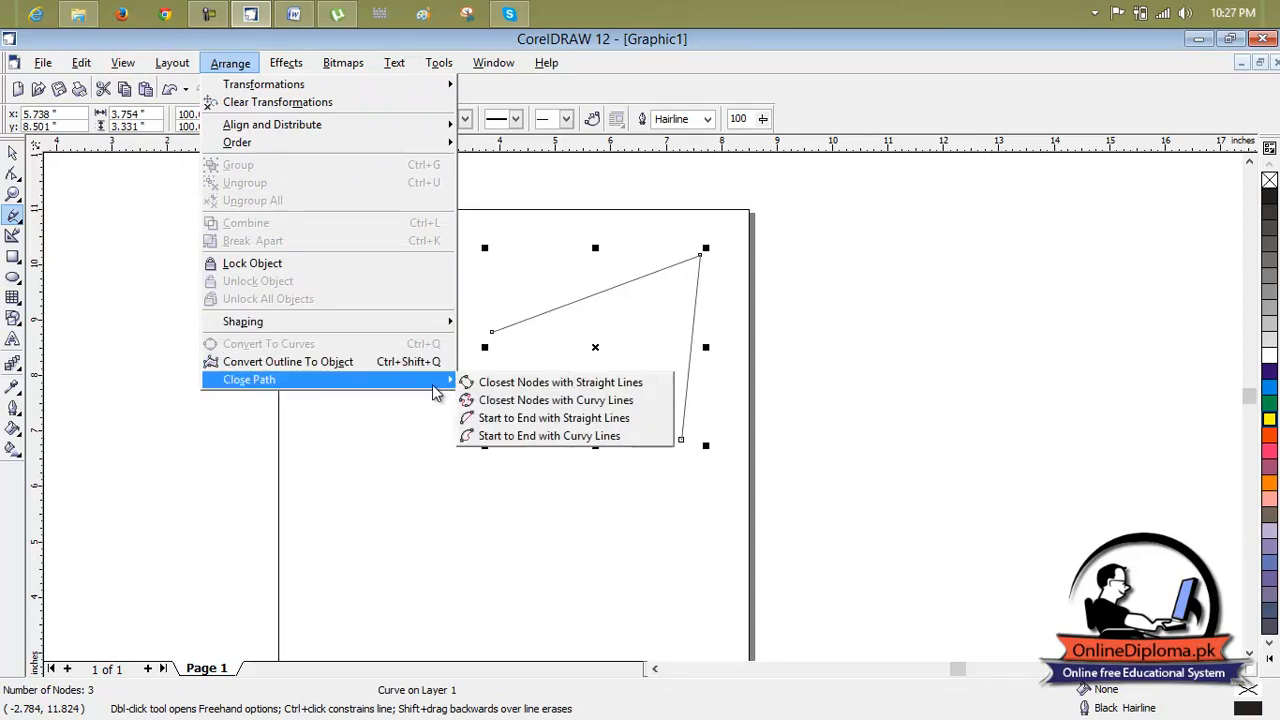
click(505, 386)
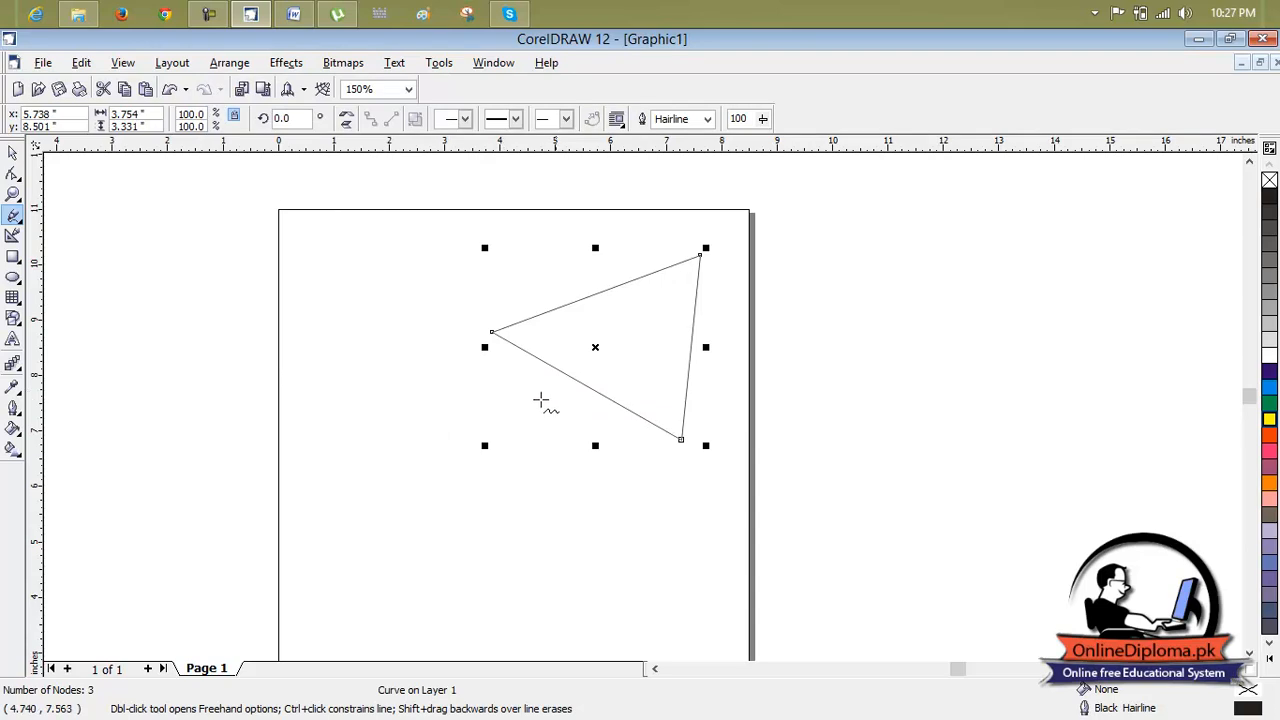
click(1268, 436)
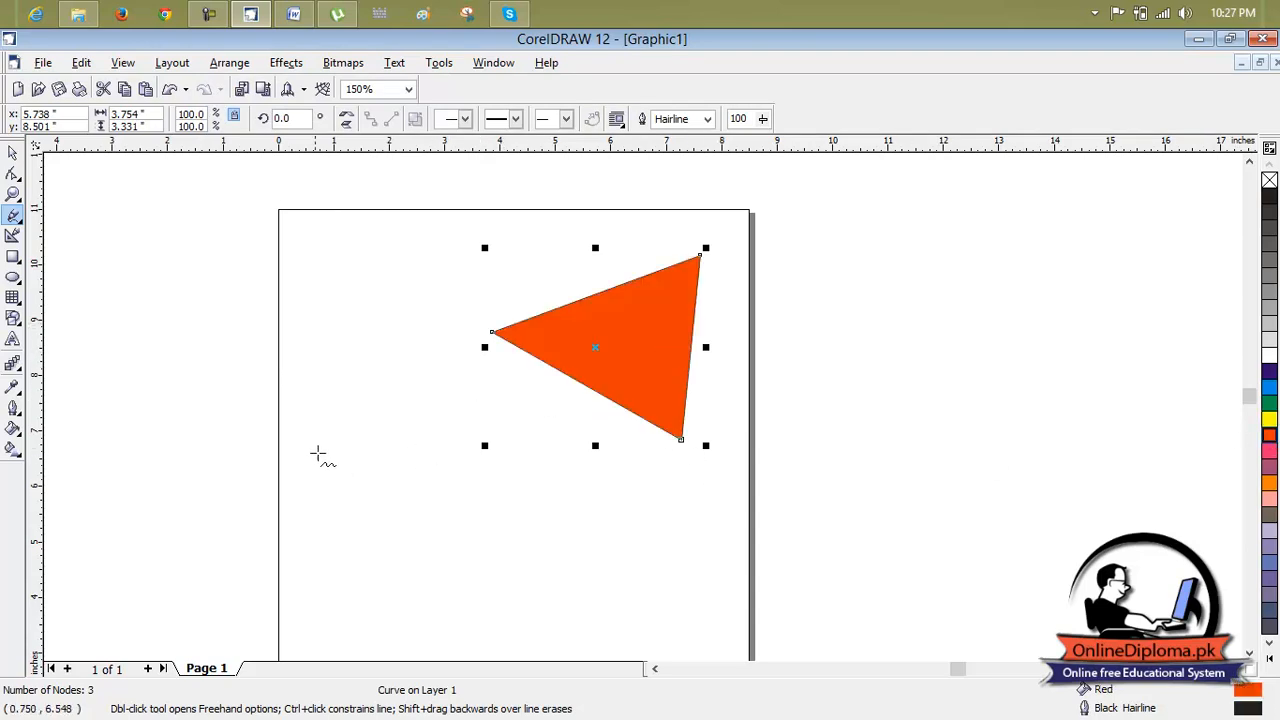
Draw a short diagonal line at the page's left edge and an open three-segment path beside it, about 1.98 by 2.42 inches, with the Freehand tool
click(301, 444)
click(268, 407)
click(291, 369)
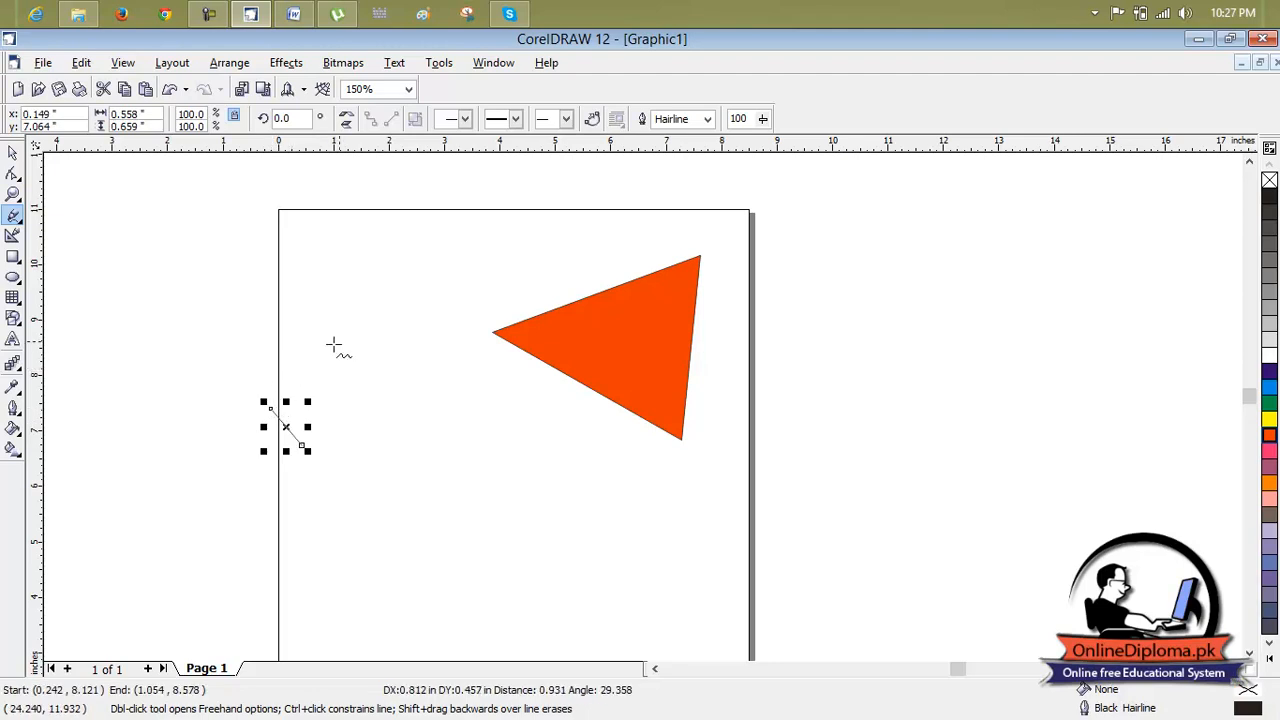
click(398, 329)
click(401, 461)
click(401, 323)
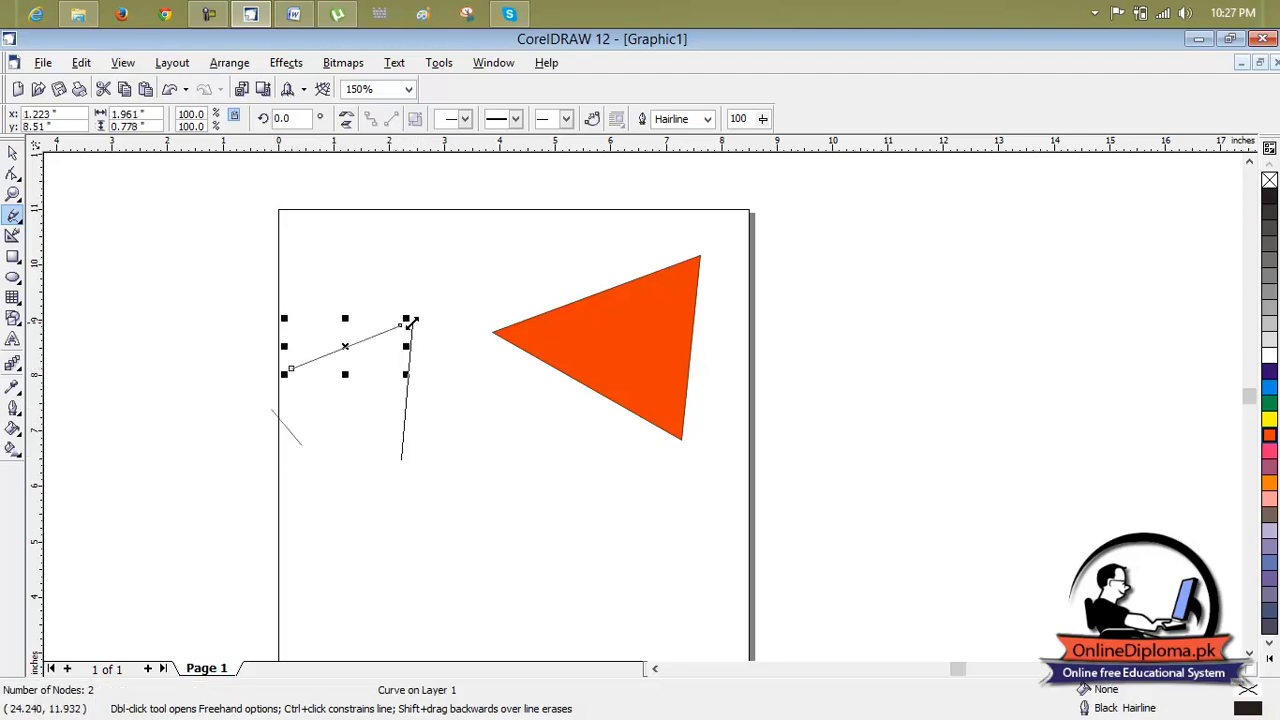
click(301, 444)
click(401, 460)
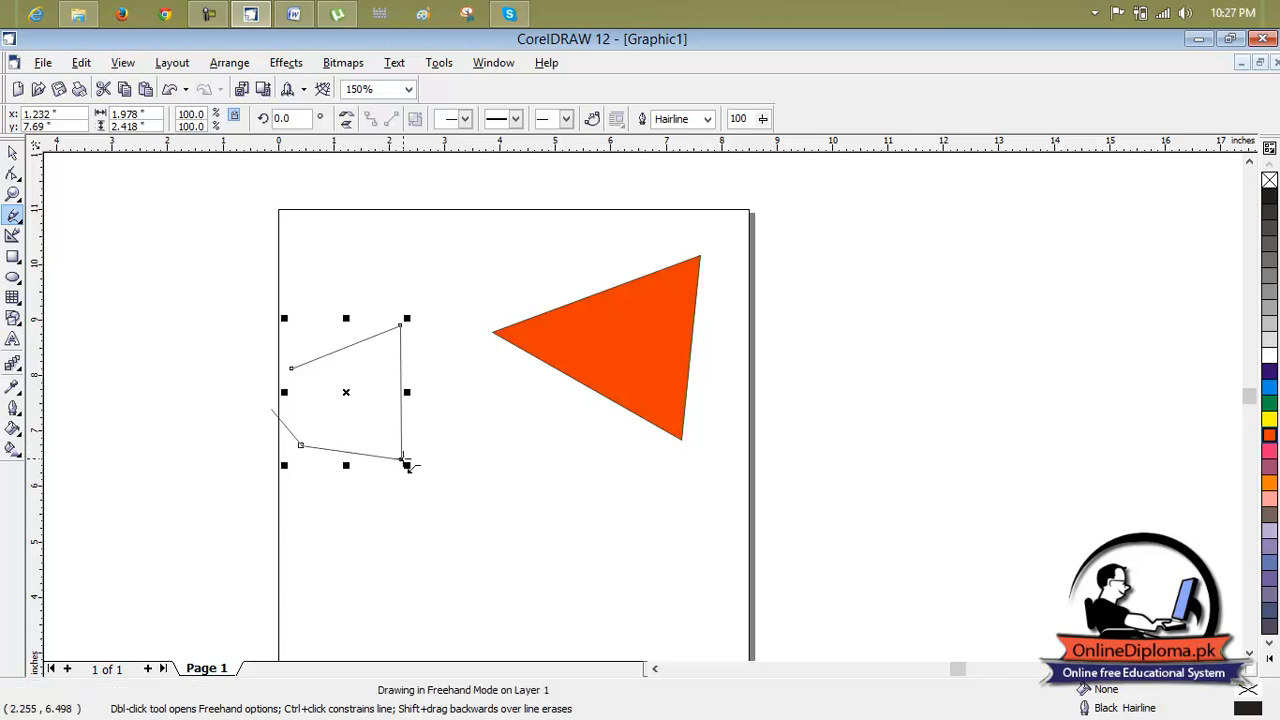
Close the three-segment path using Closest Nodes with Curvy Lines
click(286, 62)
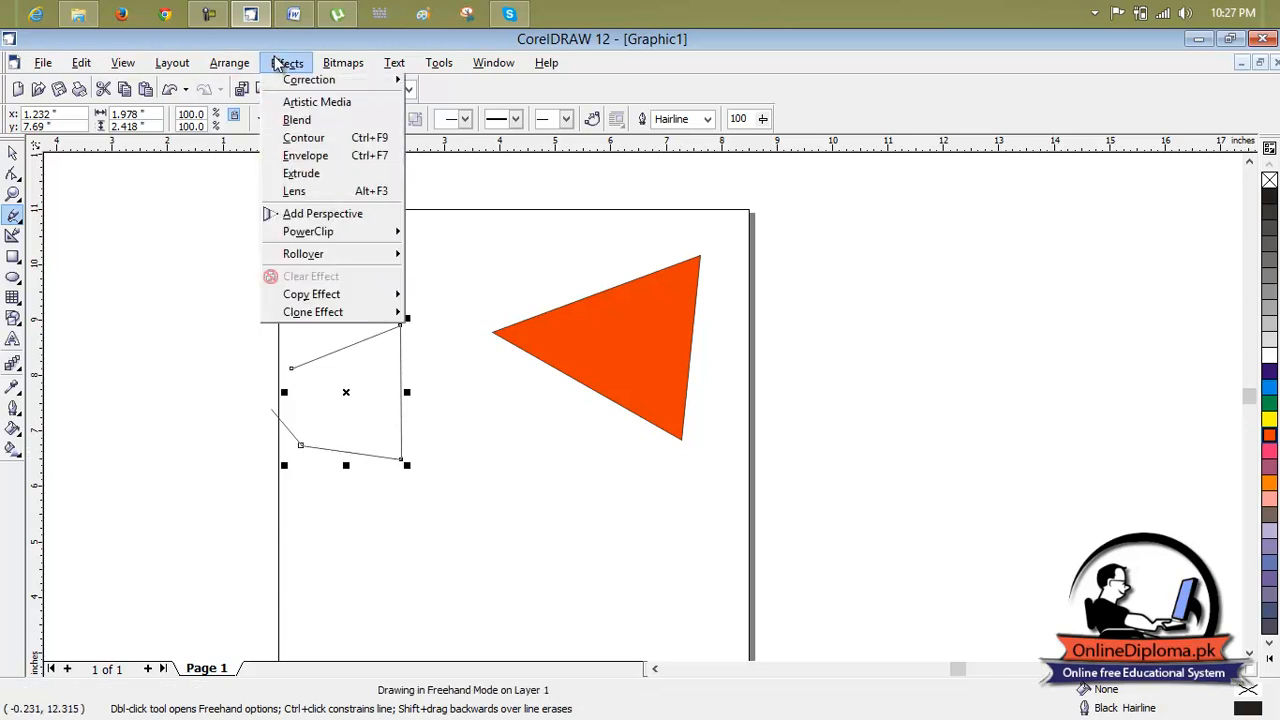
mouse_move(252, 65)
mouse_move(322, 380)
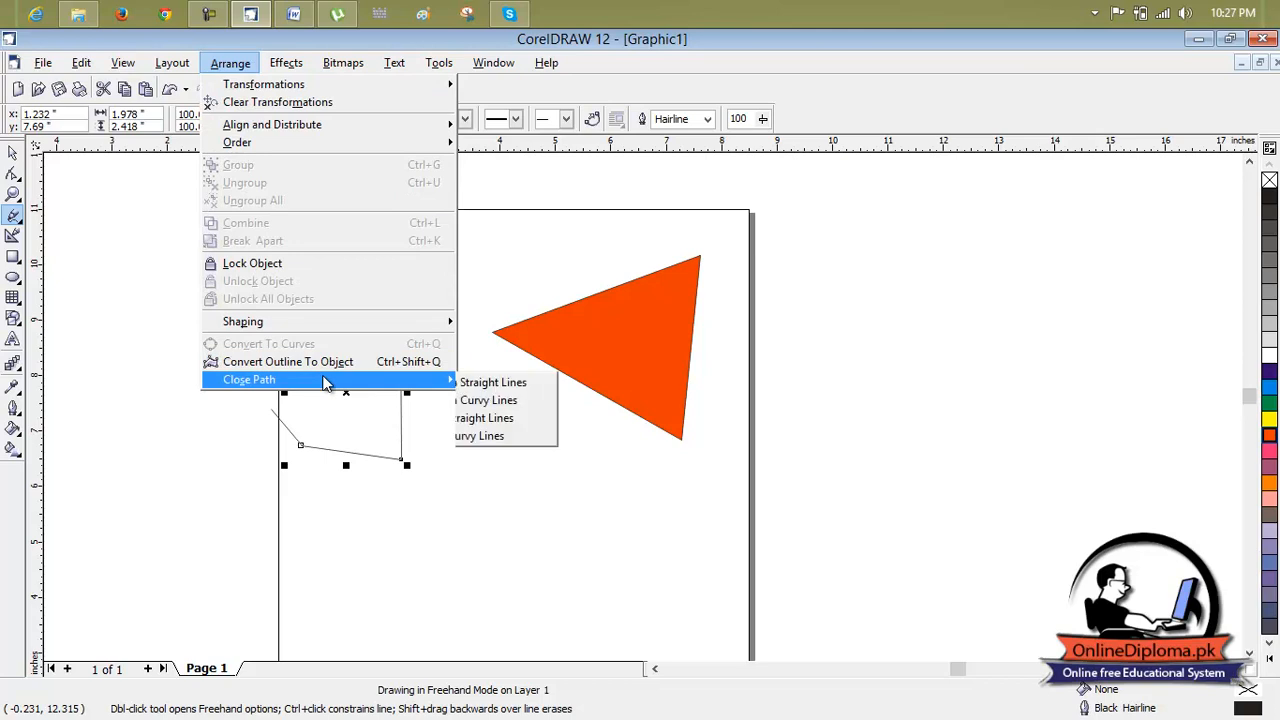
click(533, 405)
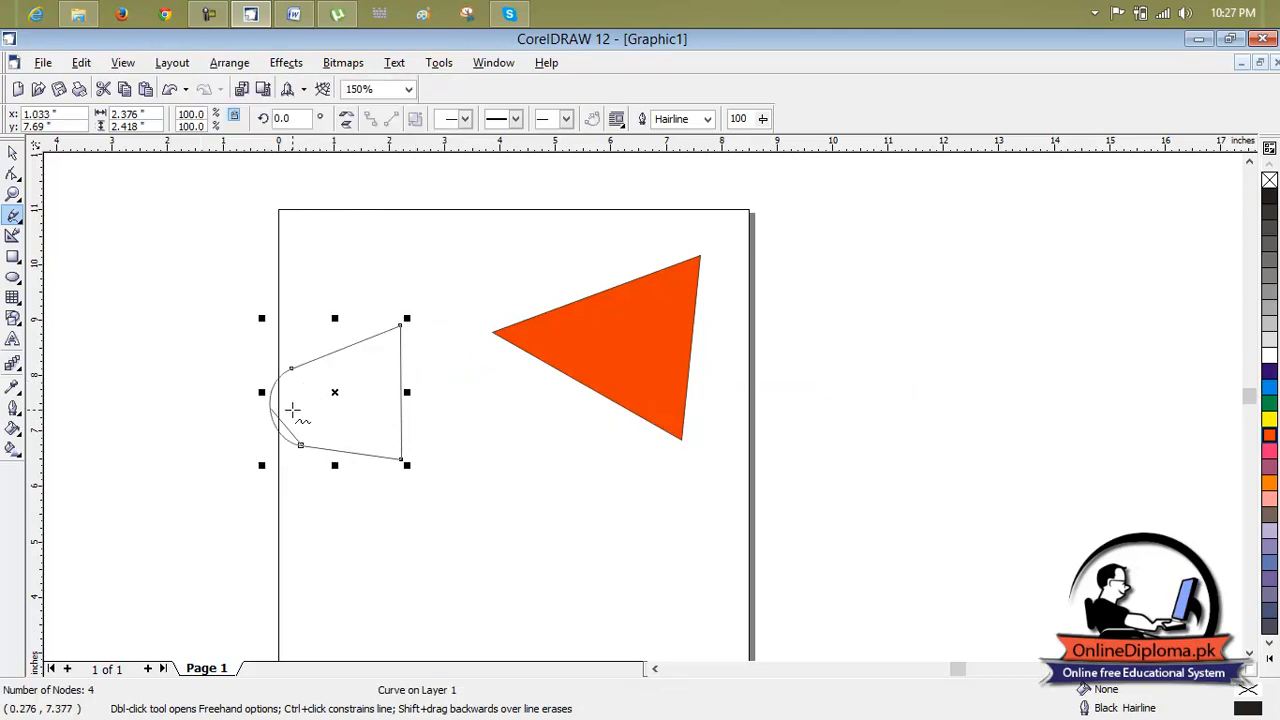
Inspect the curved closing segment up close and delete the closed shape
scroll(294, 410, up, 10)
scroll(297, 589, down, 12)
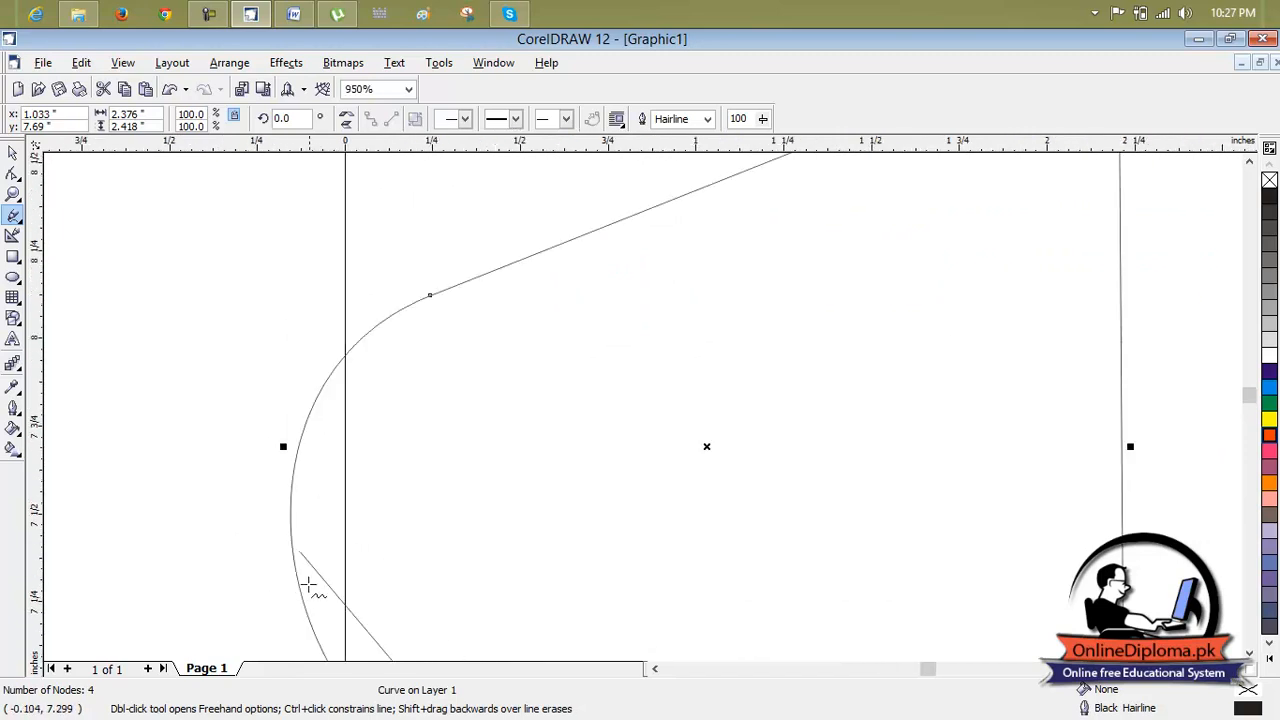
click(1252, 655)
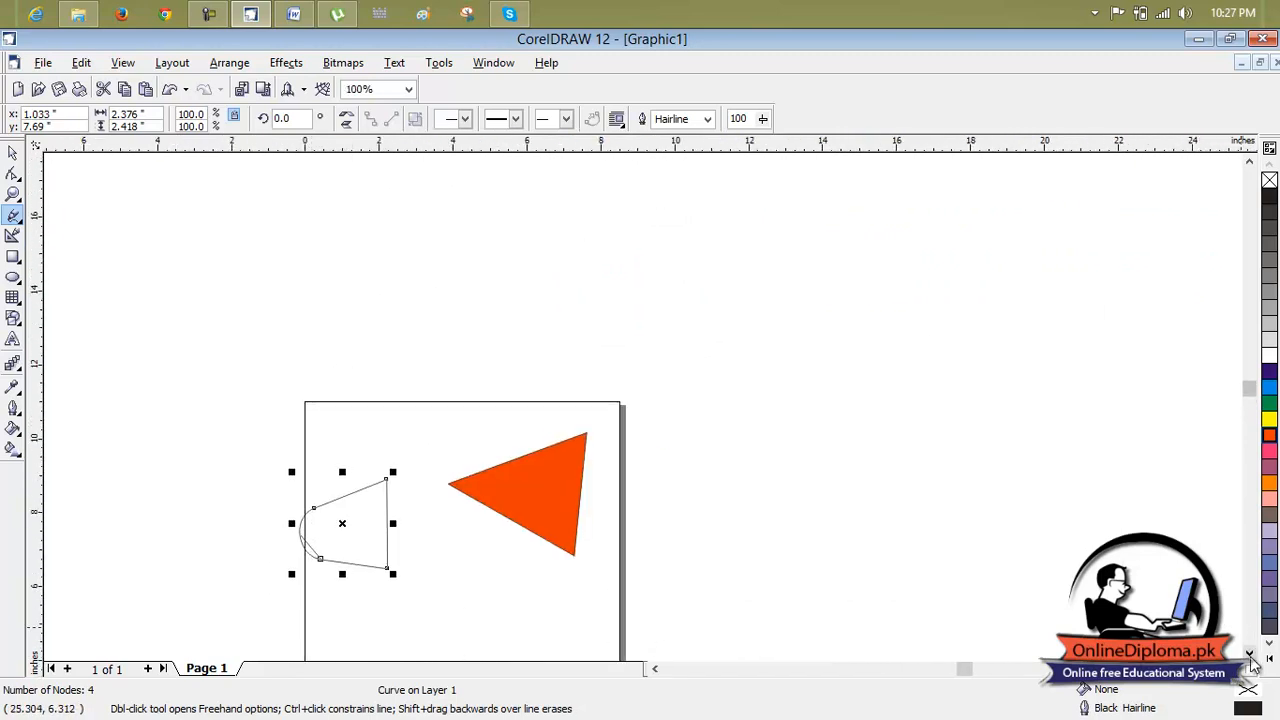
click(1252, 655)
click(1252, 655)
click(1252, 655)
scroll(319, 368, up, 2)
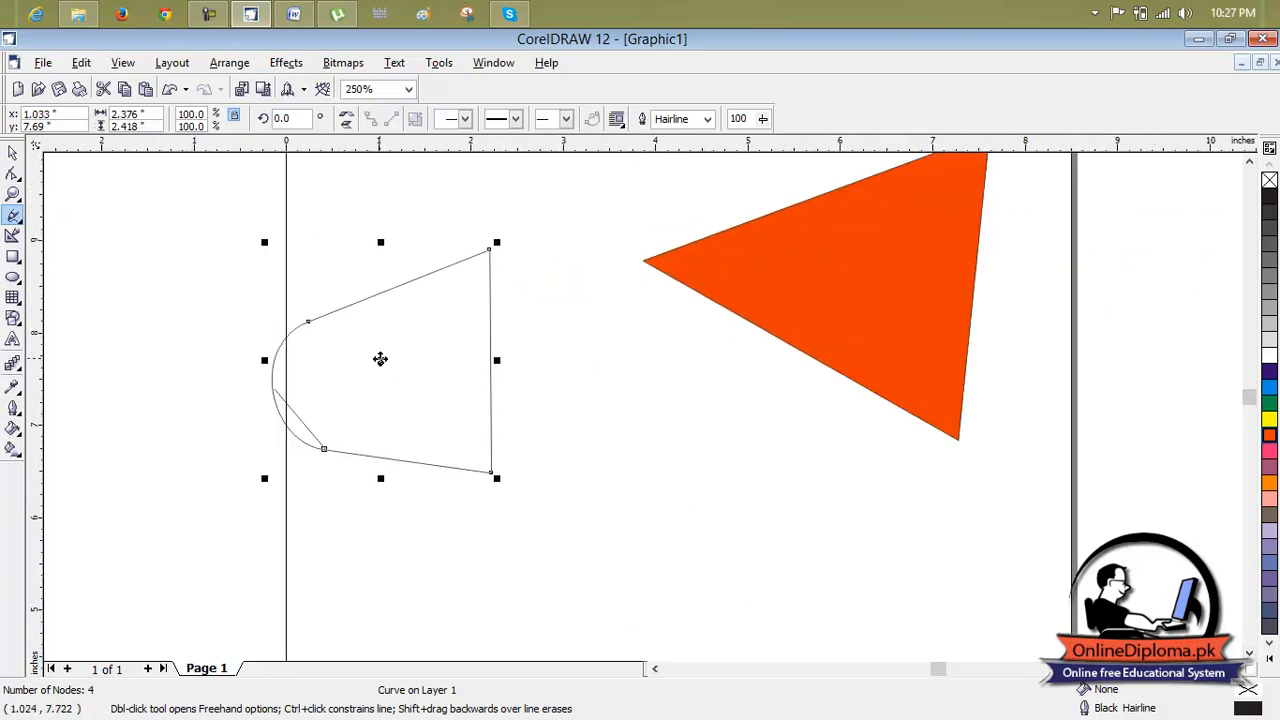
click(381, 359)
key(Delete)
Delete the short diagonal line at the page's left edge together with the tiny stray curve on it
click(305, 411)
click(302, 418)
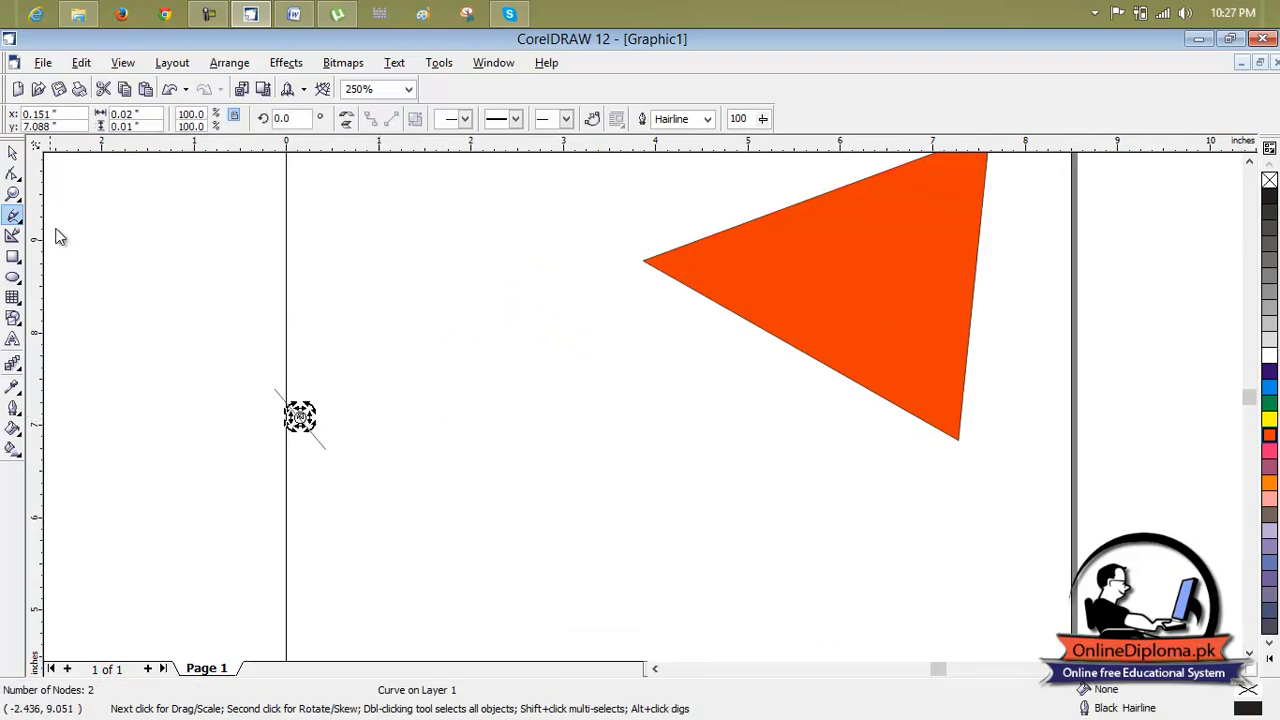
click(7, 153)
click(297, 417)
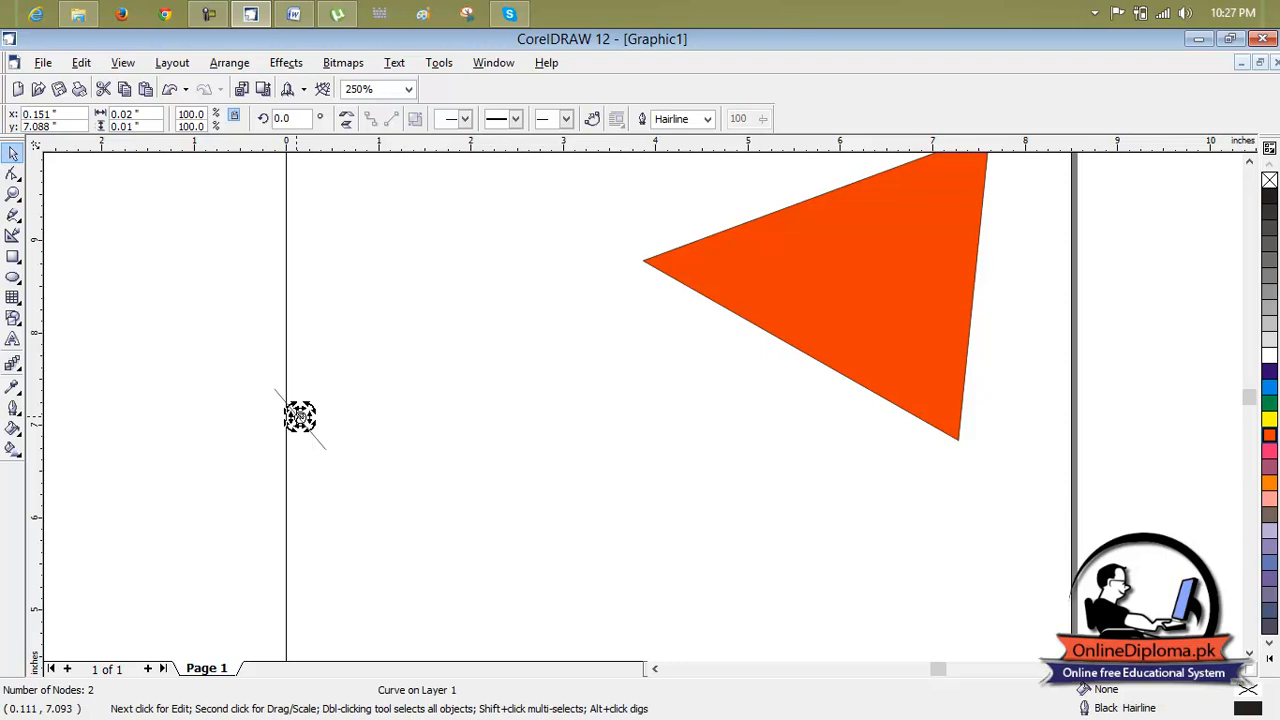
key(Delete)
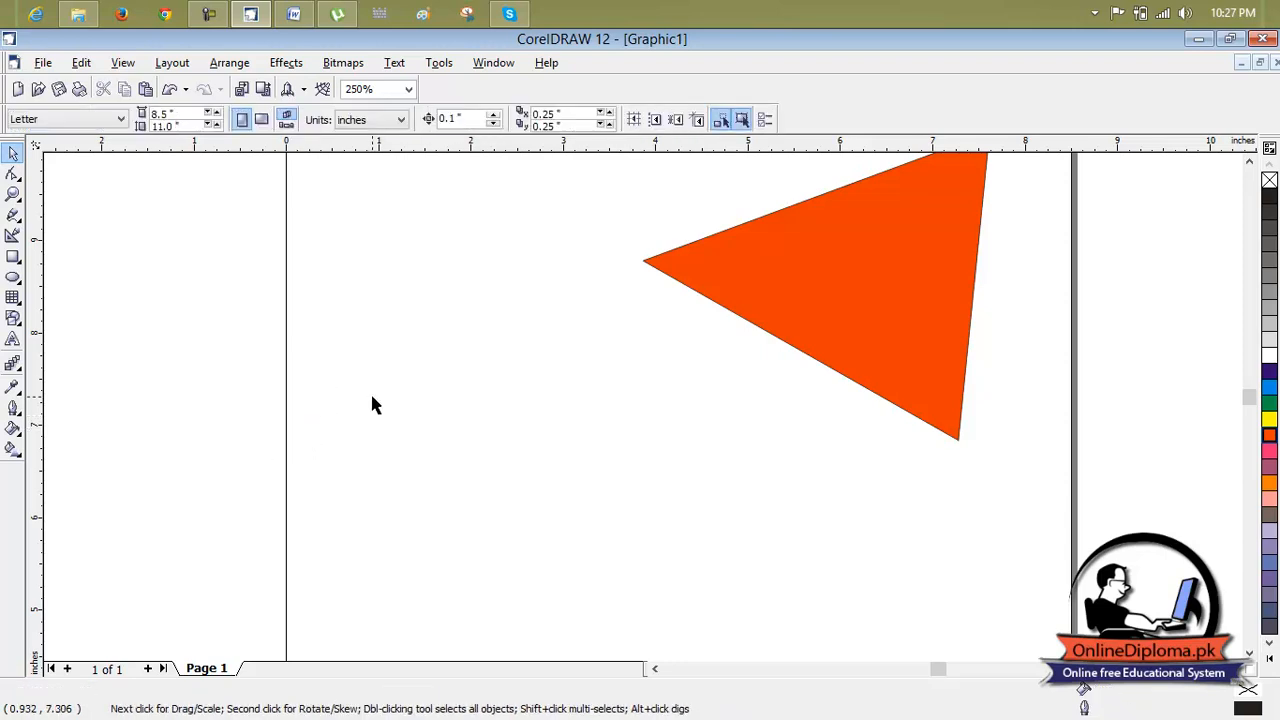
Delete the red triangle to clear the page
scroll(420, 385, down, 3)
click(594, 357)
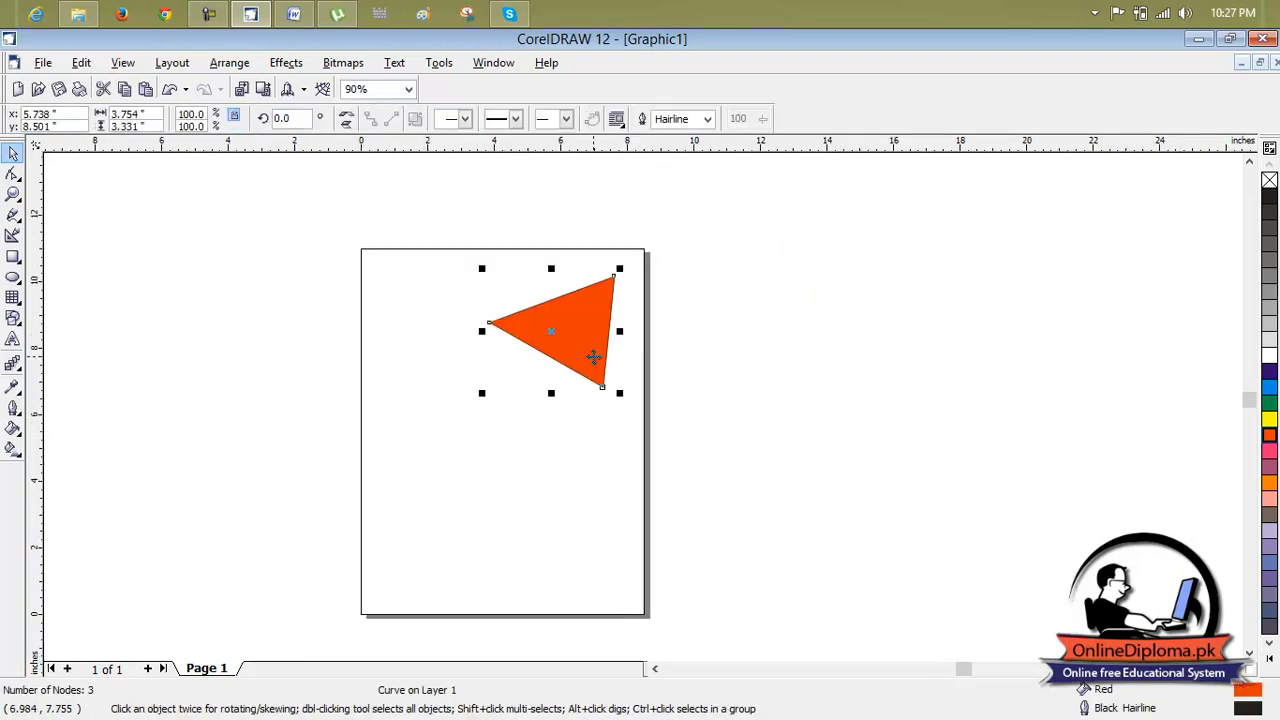
key(Delete)
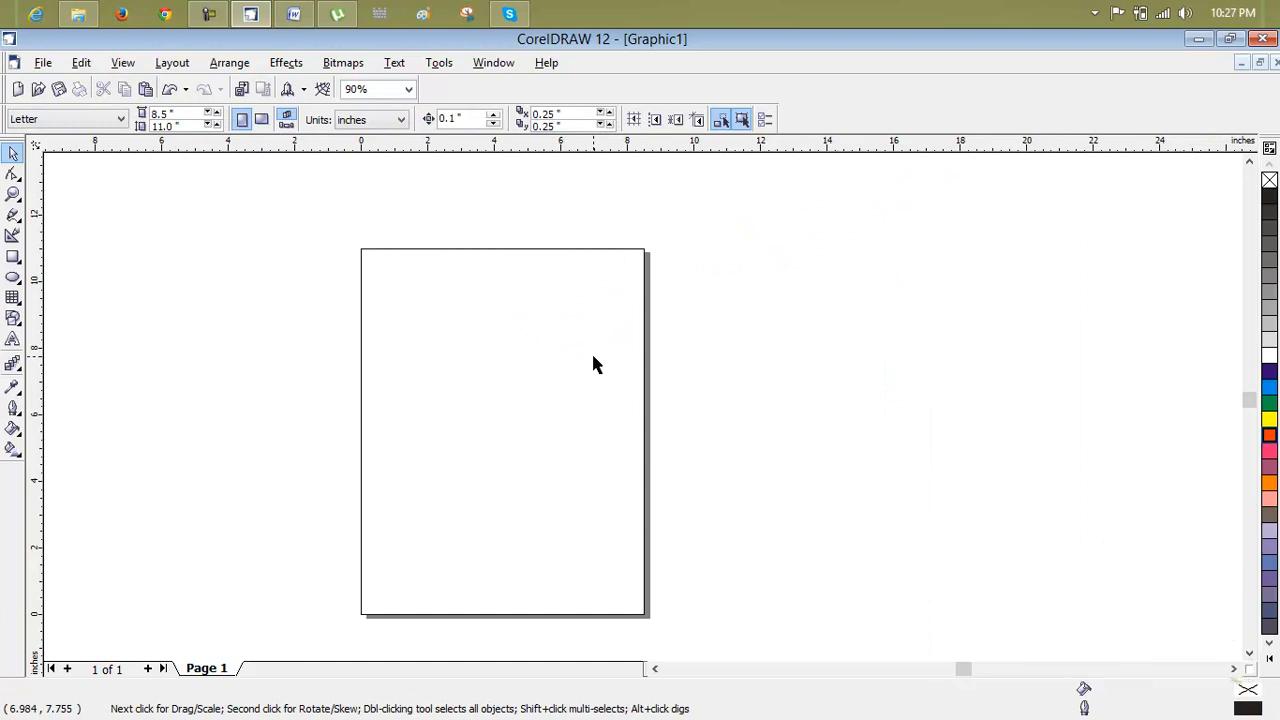